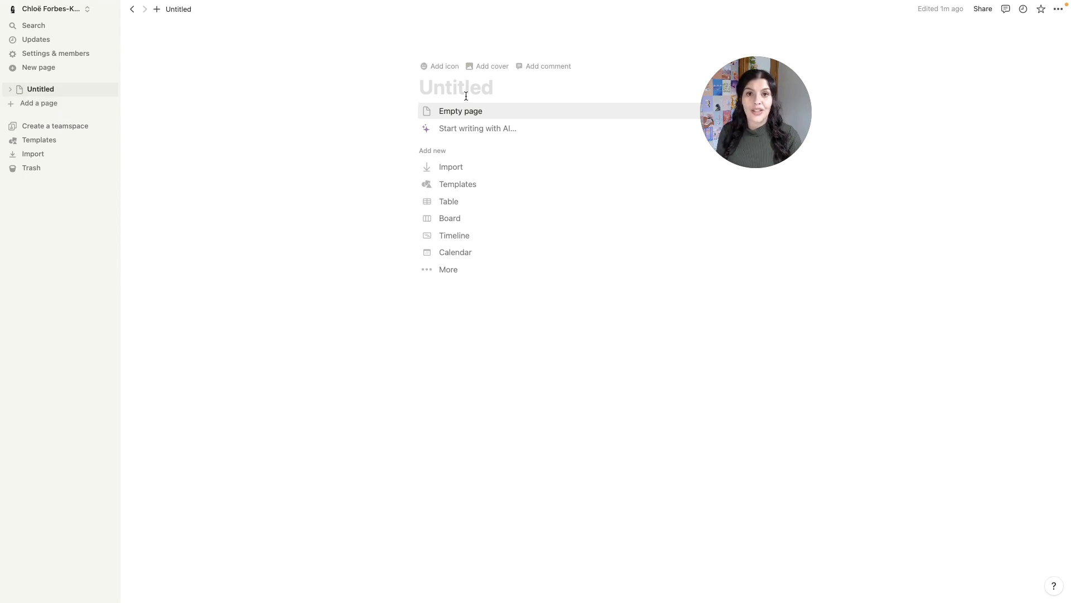
- Title the page Coaching Clients and create a new table database on it
{"action": "type", "text": "Coaching Clients"}
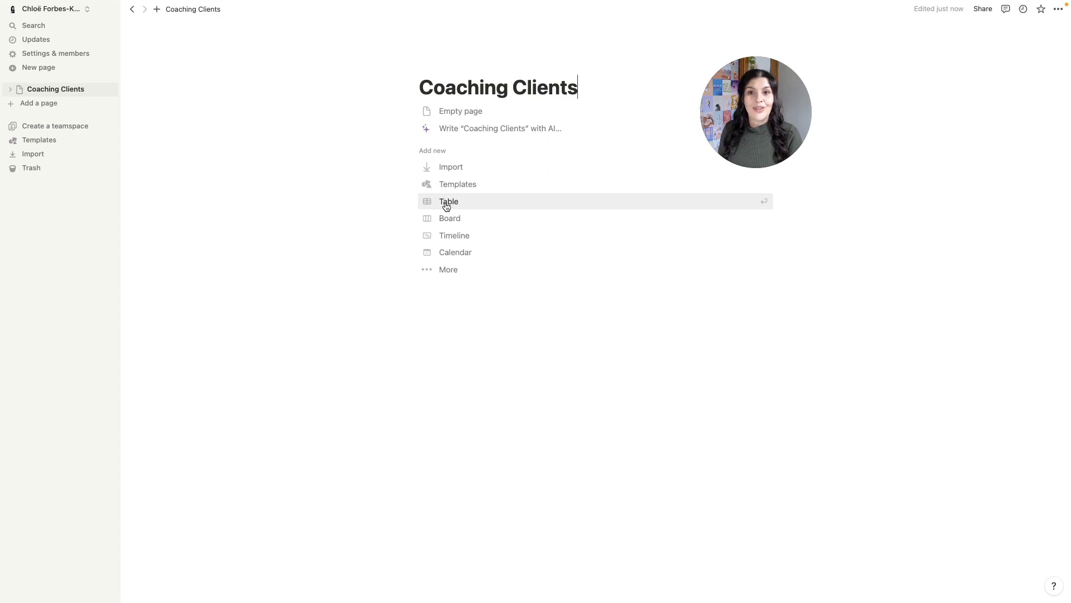
{"action": "left_click", "coordinate": [447, 204]}
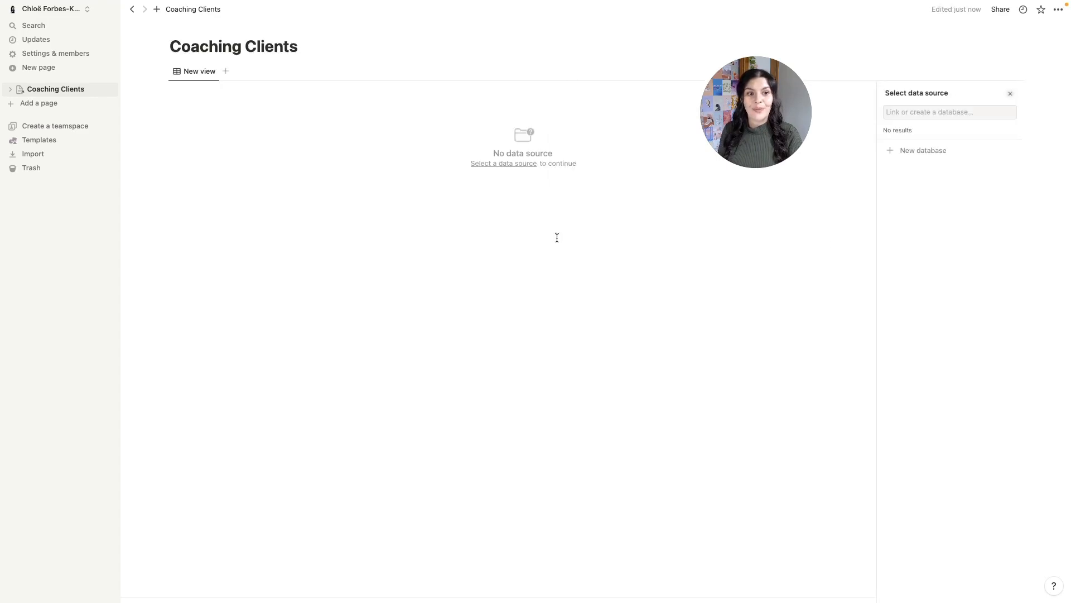
{"action": "left_click", "coordinate": [929, 152]}
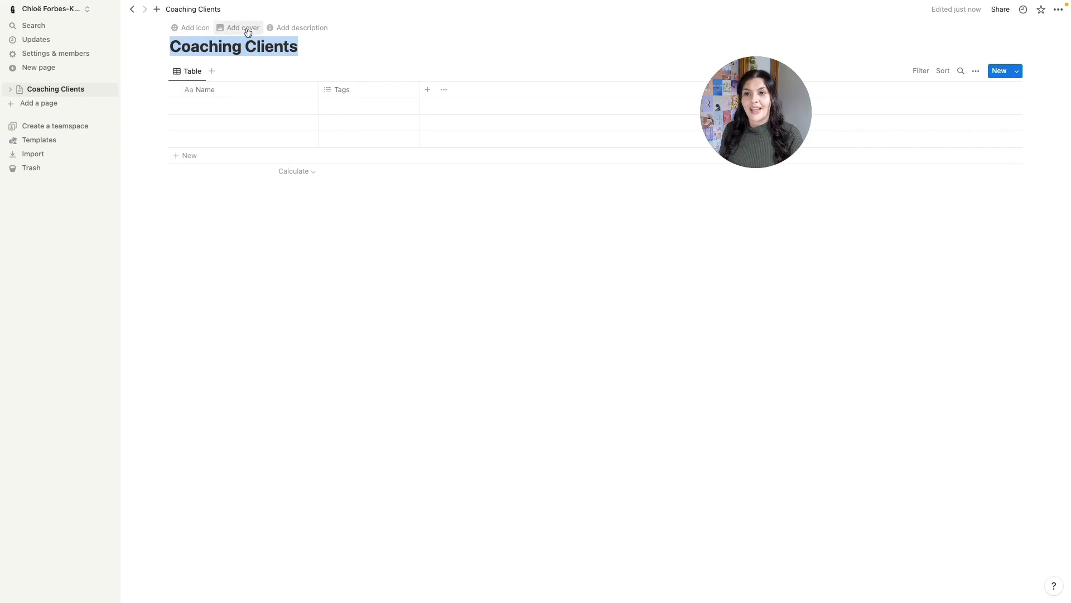
- Give the page the dark people icon from the Icons set
{"action": "left_click", "coordinate": [192, 28]}
{"action": "left_click", "coordinate": [179, 46]}
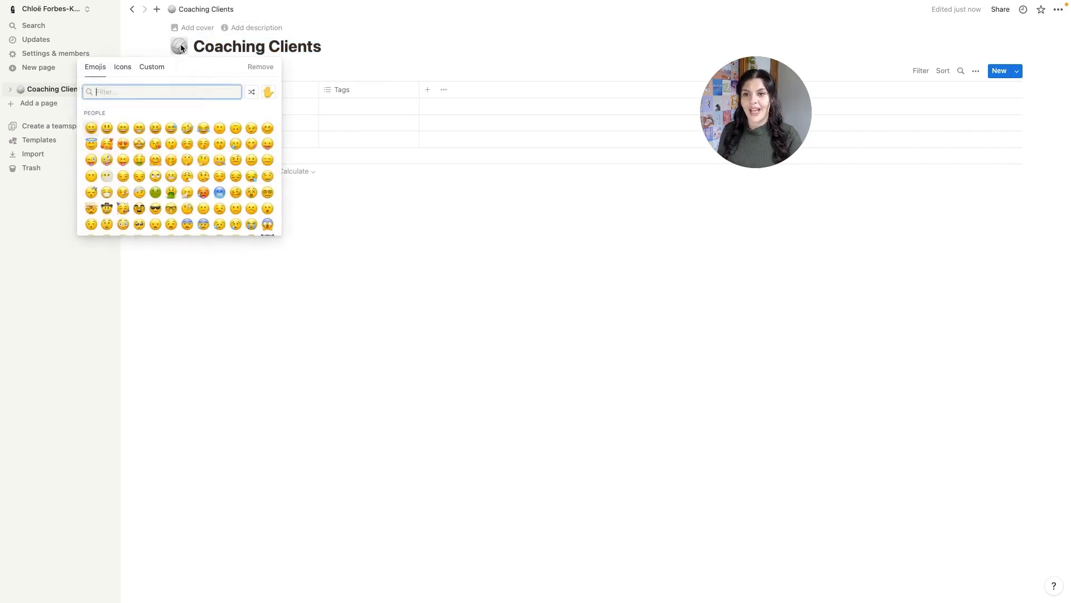
{"action": "left_click", "coordinate": [124, 67]}
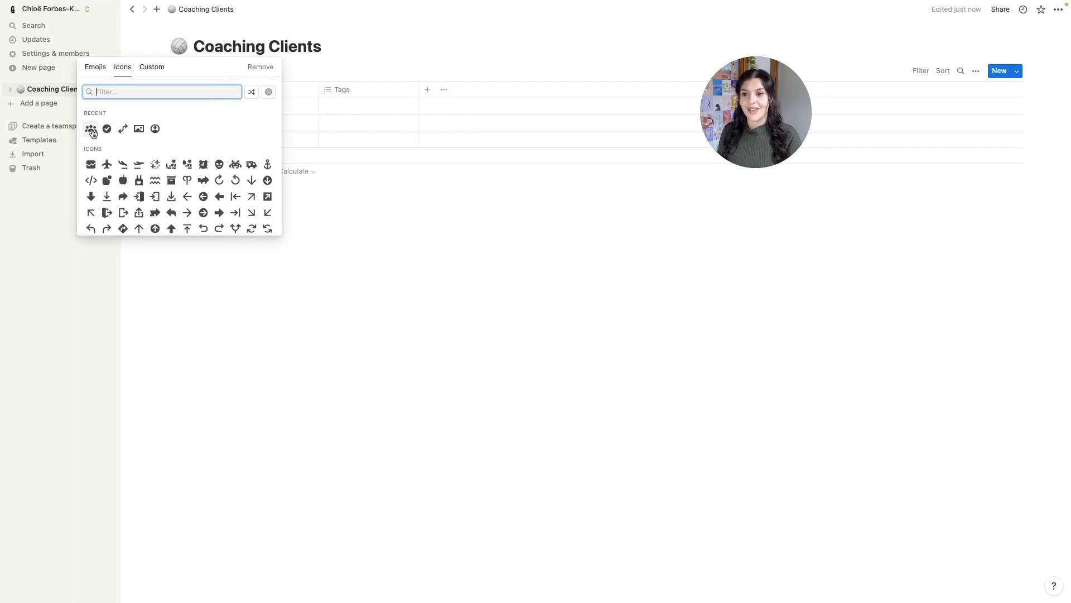
{"action": "left_click_drag", "start_coordinate": [91, 129], "coordinate": [54, 143]}
{"action": "left_click", "coordinate": [54, 143]}
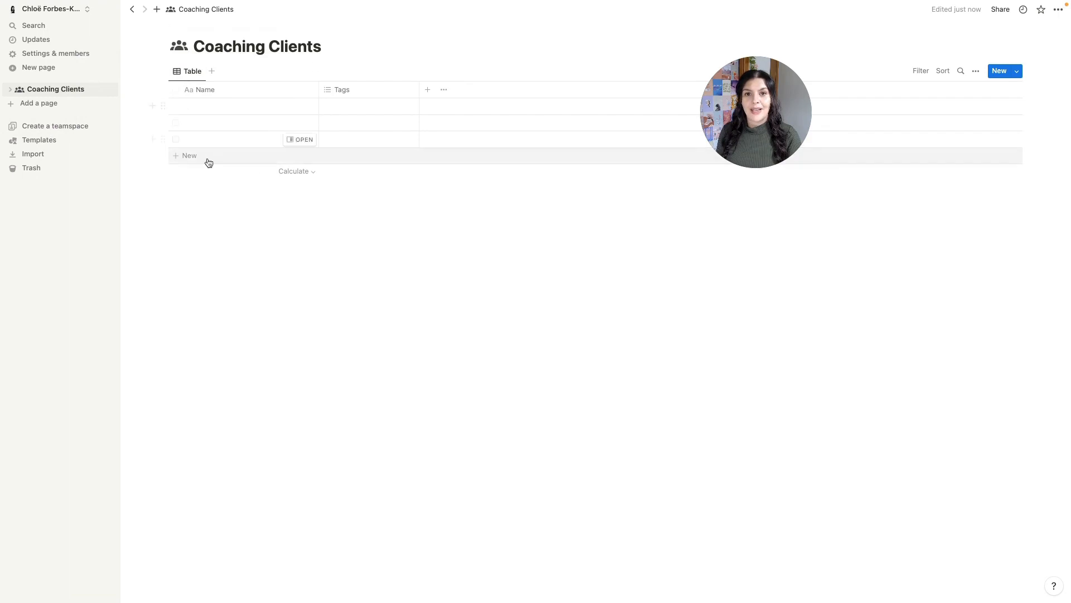
- Rename the table view to 'add new client' with a person-circle icon
{"action": "left_click", "coordinate": [194, 77]}
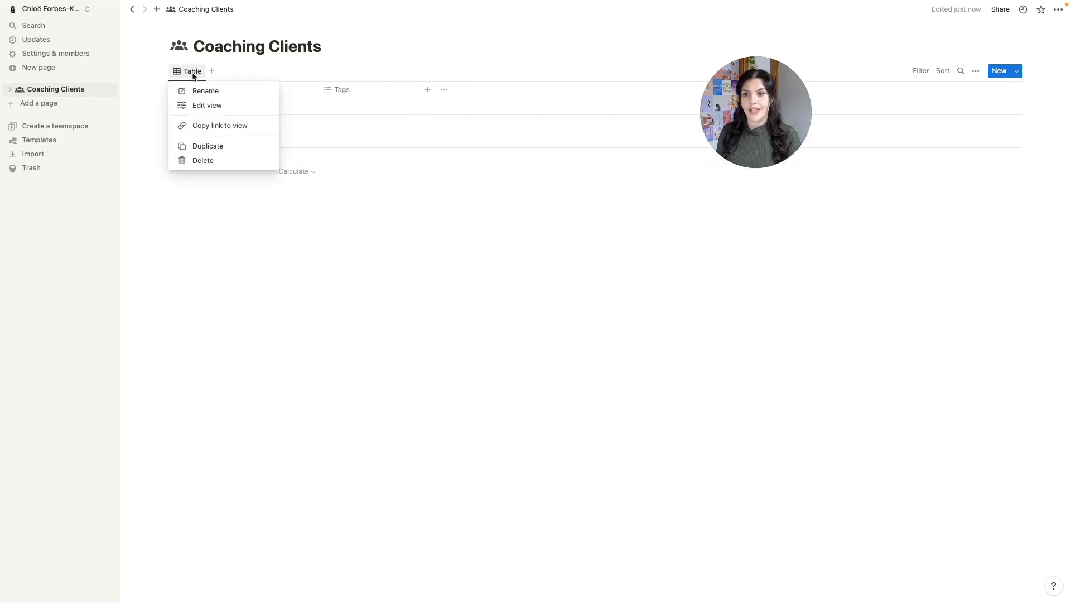
{"action": "left_click", "coordinate": [196, 102]}
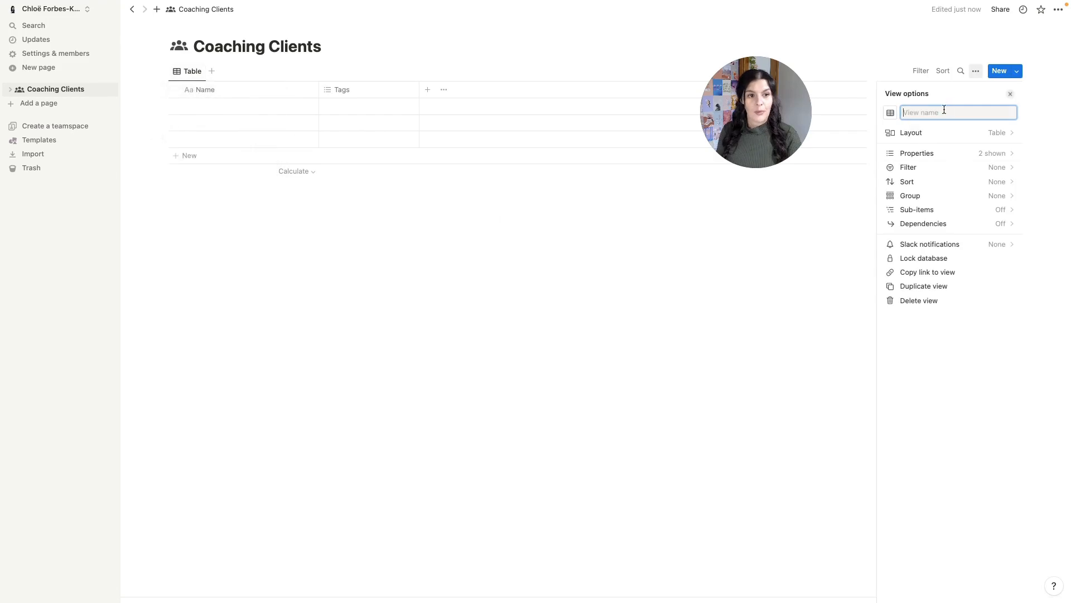
{"action": "type", "text": "add new "}
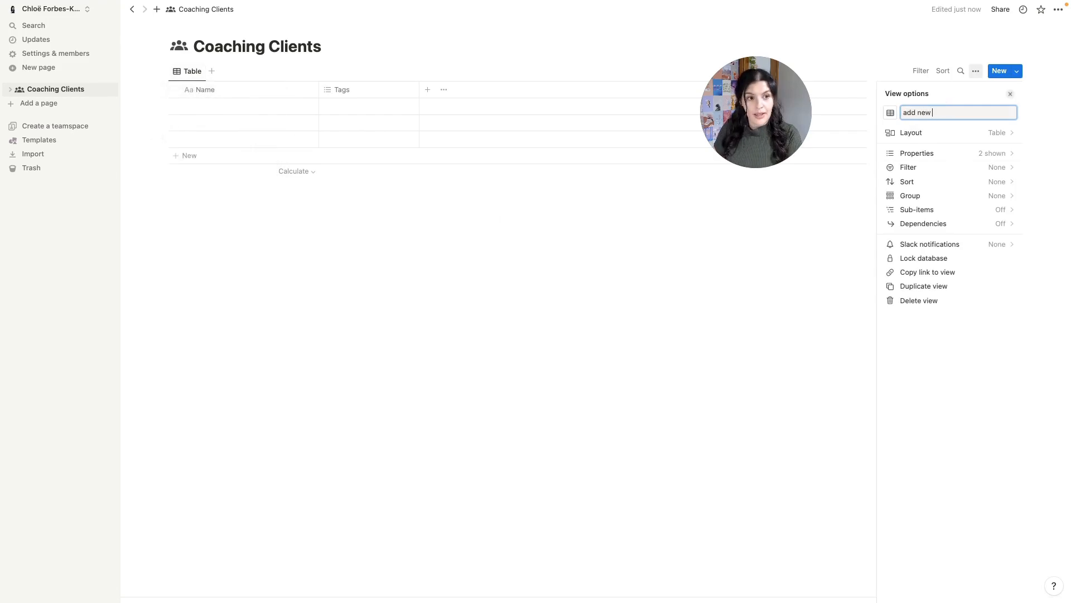
{"action": "type", "text": "client"}
{"action": "left_click", "coordinate": [890, 112]}
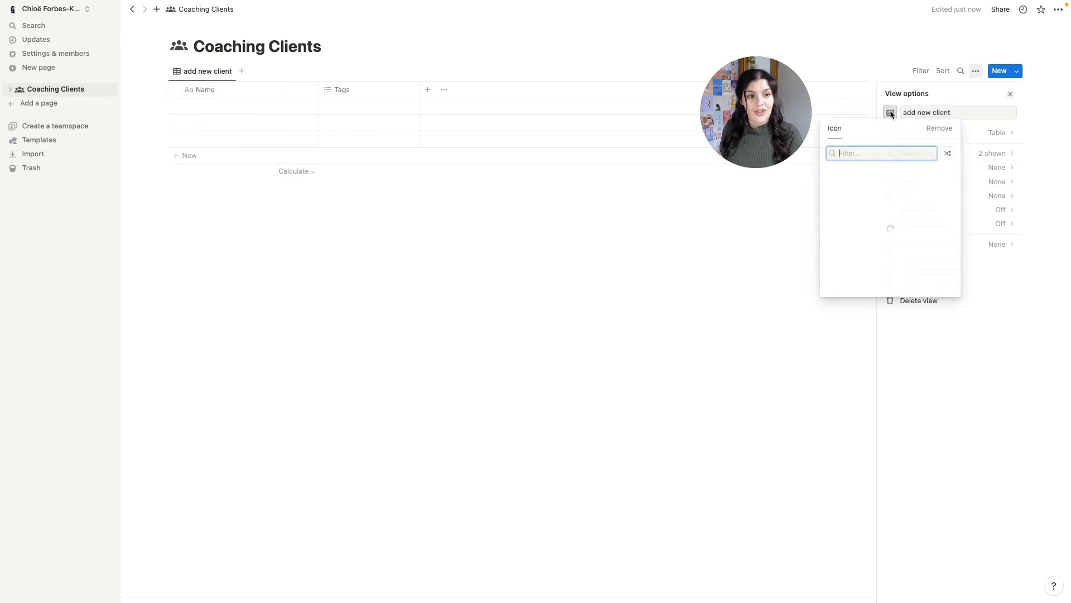
{"action": "left_click", "coordinate": [897, 189]}
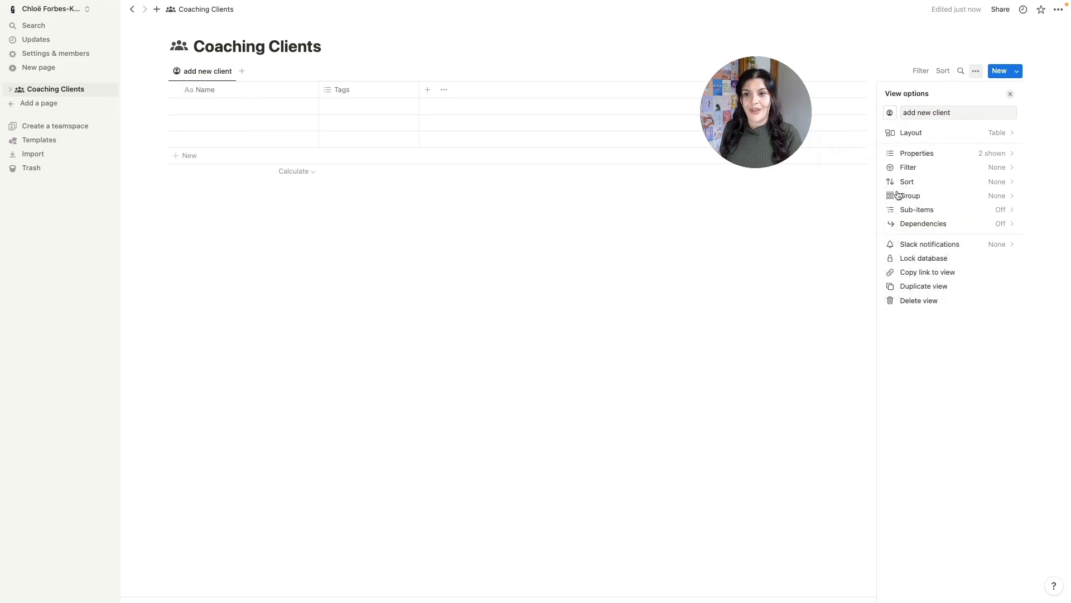
{"action": "left_click", "coordinate": [495, 243]}
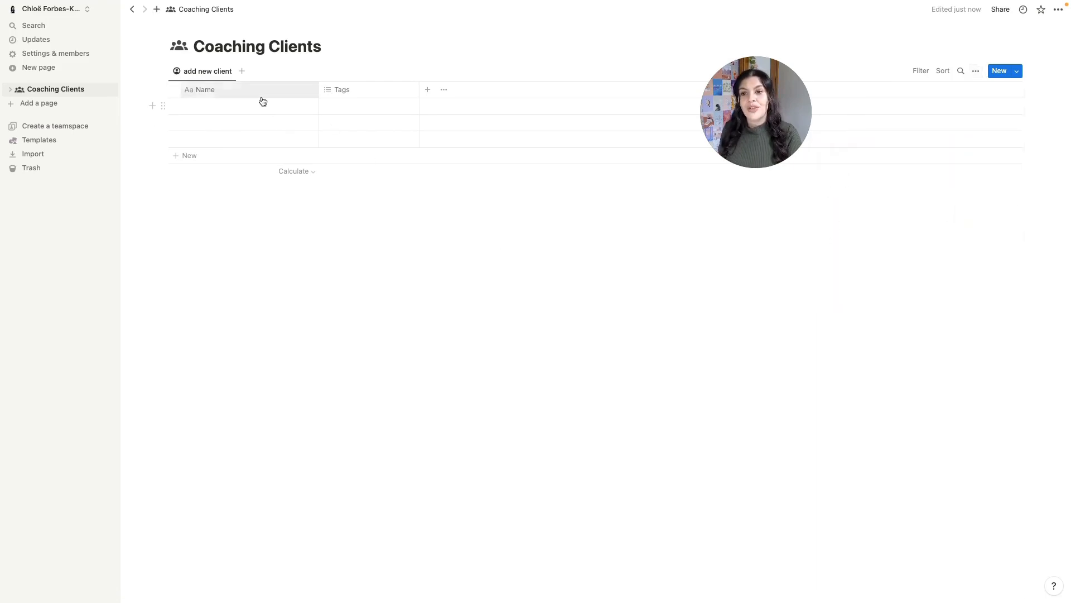
- Rename the Name column to 'Client Name' and give it a person-circle icon
{"action": "left_click", "coordinate": [202, 96]}
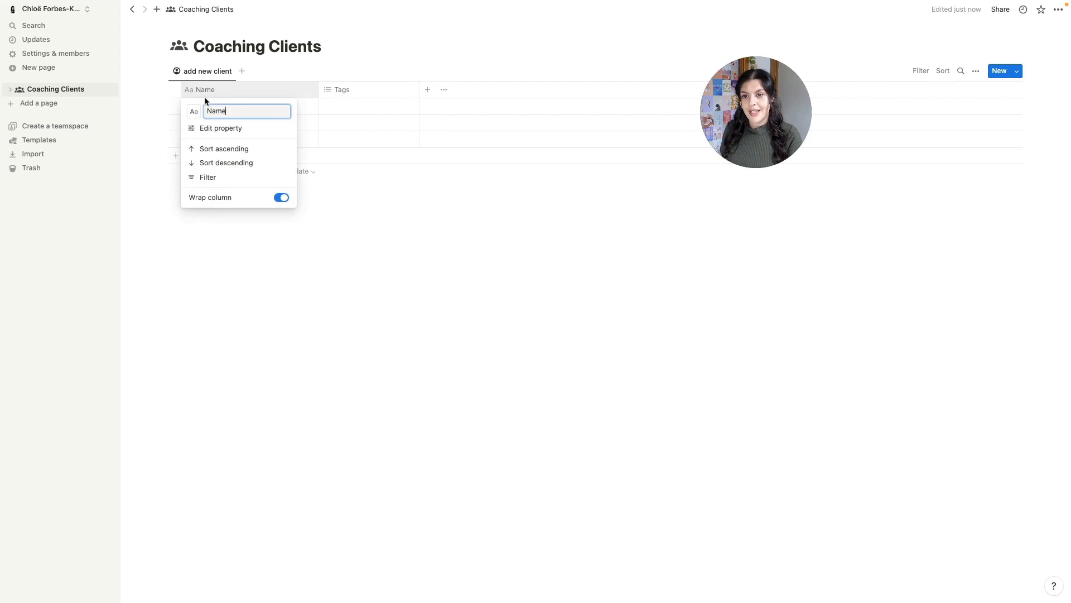
{"action": "type", "text": "Client"}
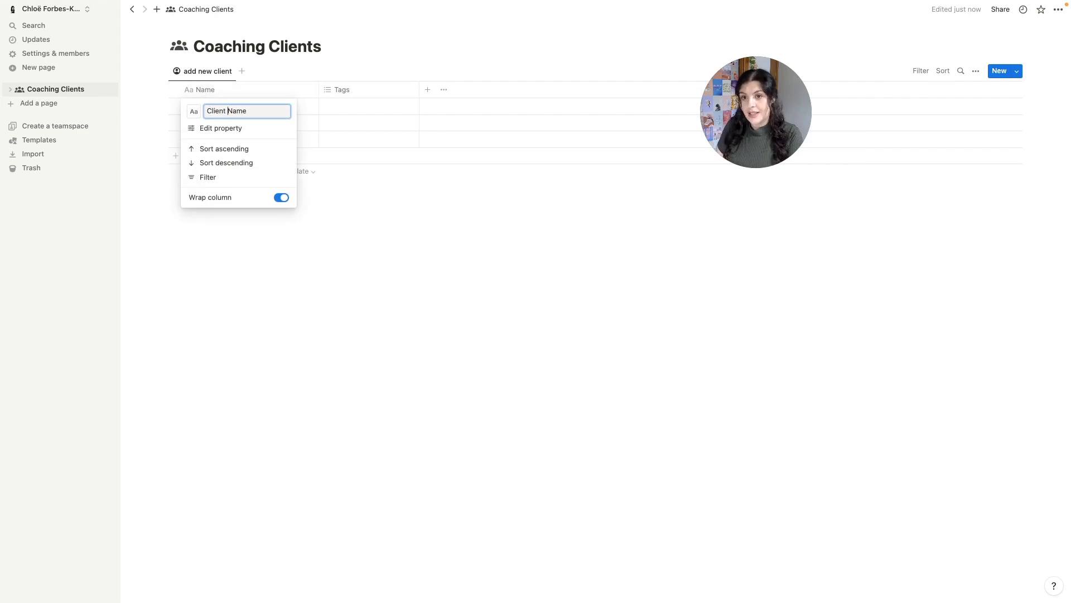
{"action": "left_click", "coordinate": [194, 111]}
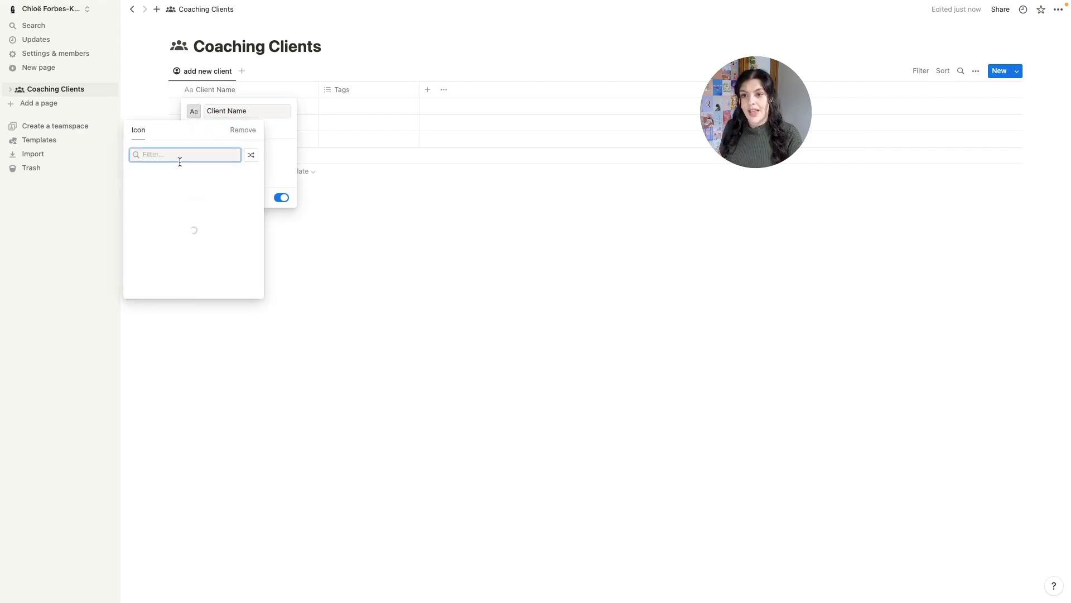
{"action": "left_click", "coordinate": [137, 192]}
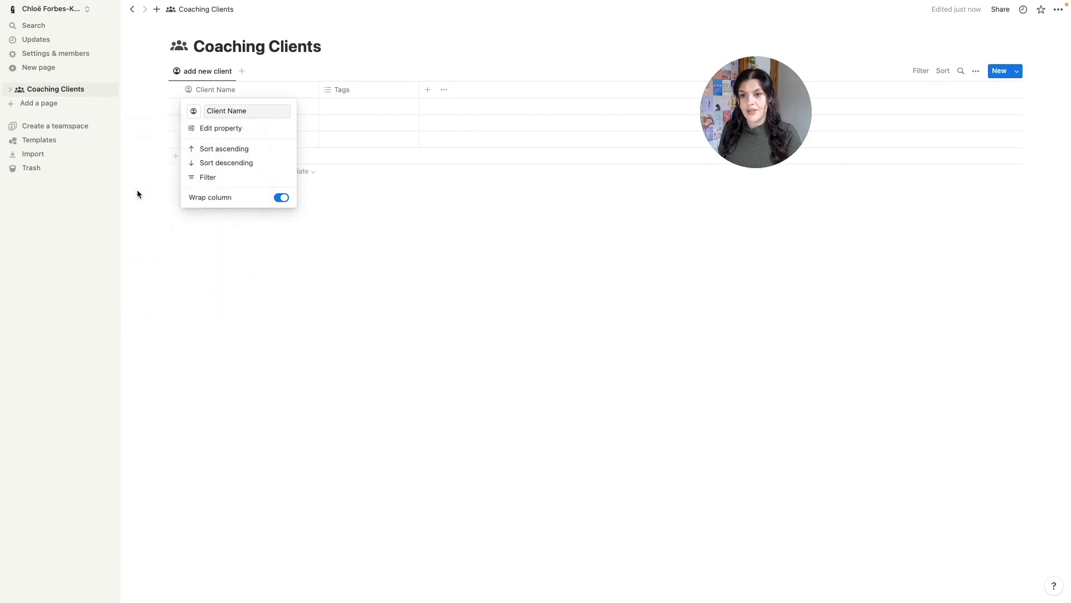
{"action": "left_click", "coordinate": [271, 259]}
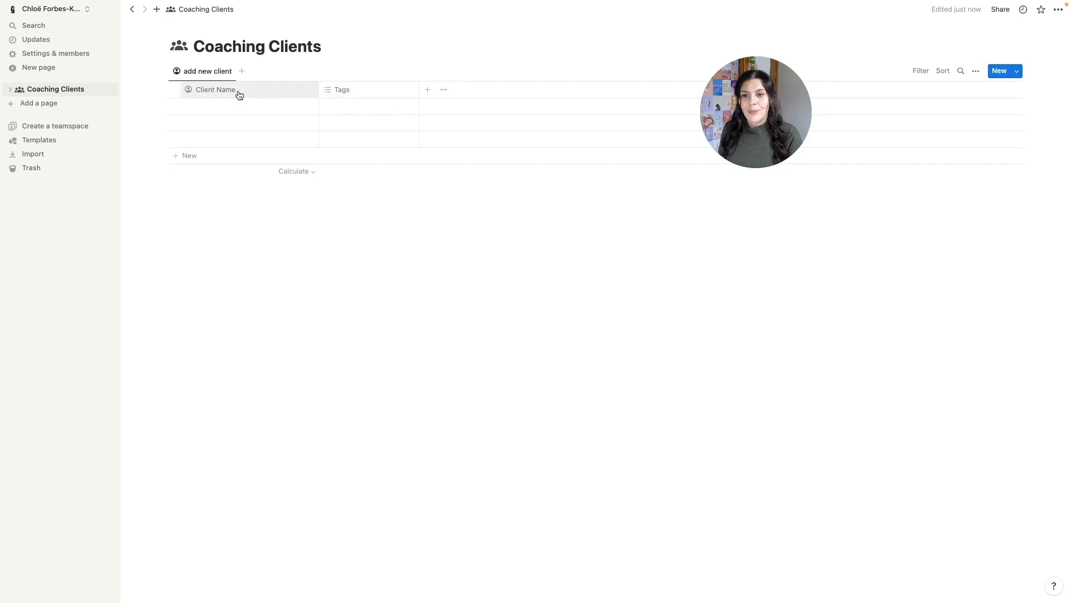
- Delete the Tags property and narrow the Client Name column
{"action": "left_click", "coordinate": [363, 90]}
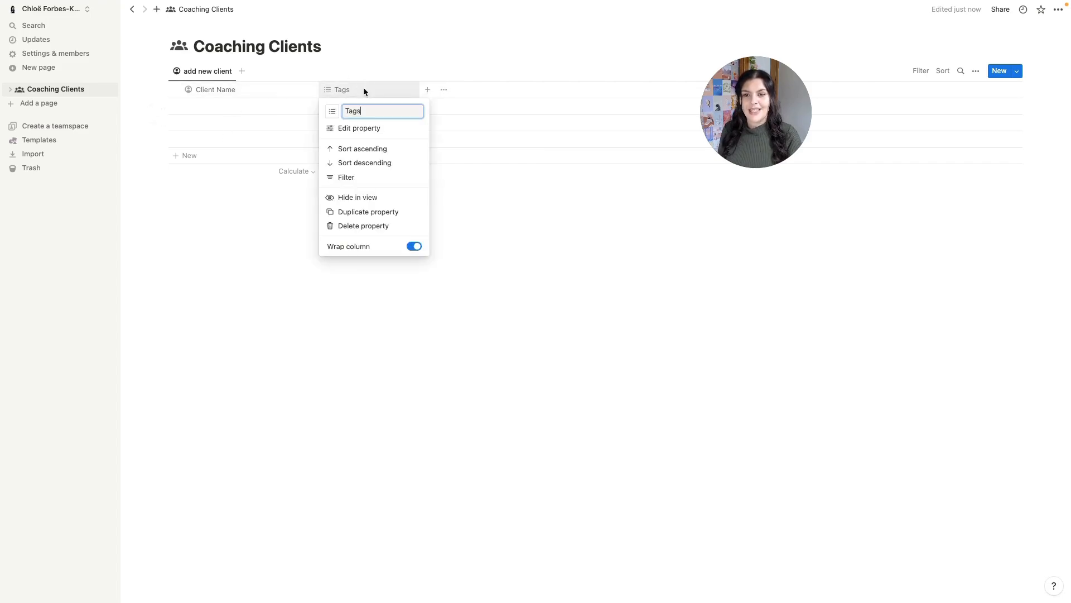
{"action": "left_click", "coordinate": [357, 226]}
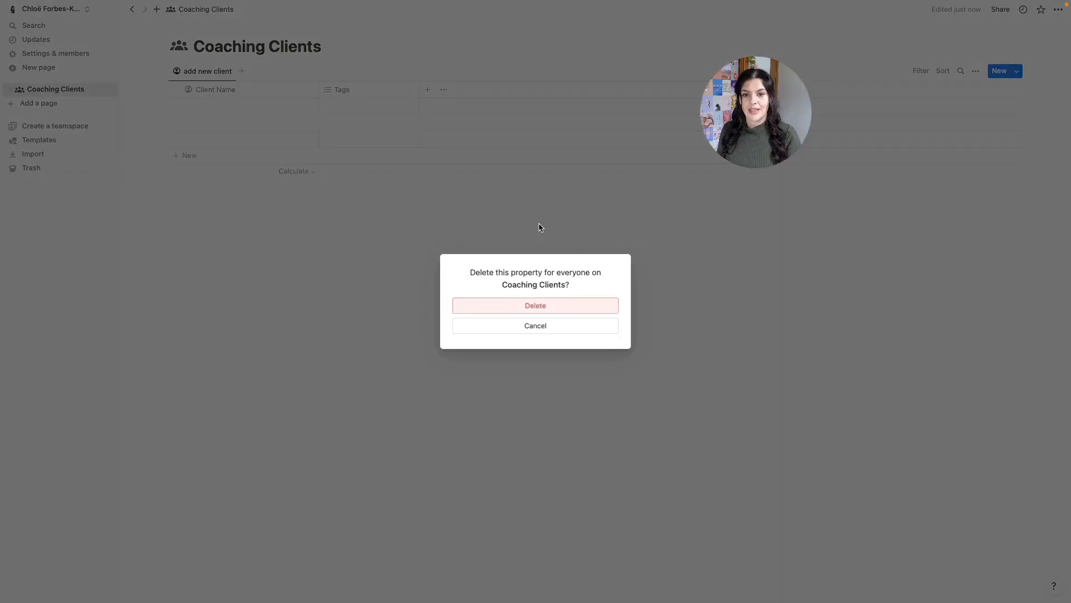
{"action": "left_click", "coordinate": [526, 311]}
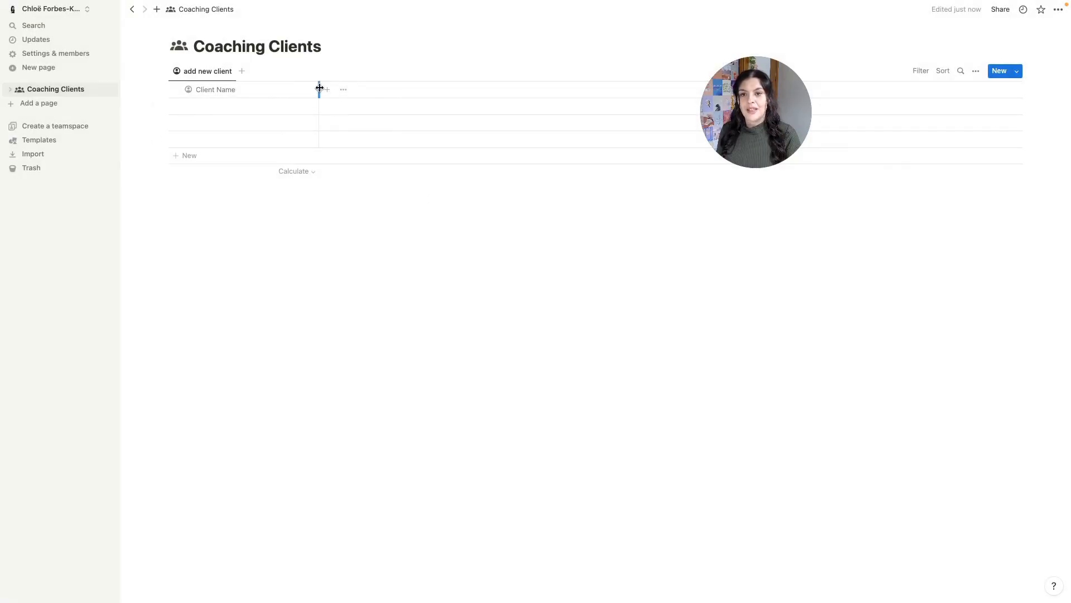
{"action": "left_click_drag", "start_coordinate": [319, 88], "coordinate": [291, 89]}
- Add a Files & media property named Profile Pic with an image icon
{"action": "left_click", "coordinate": [300, 91]}
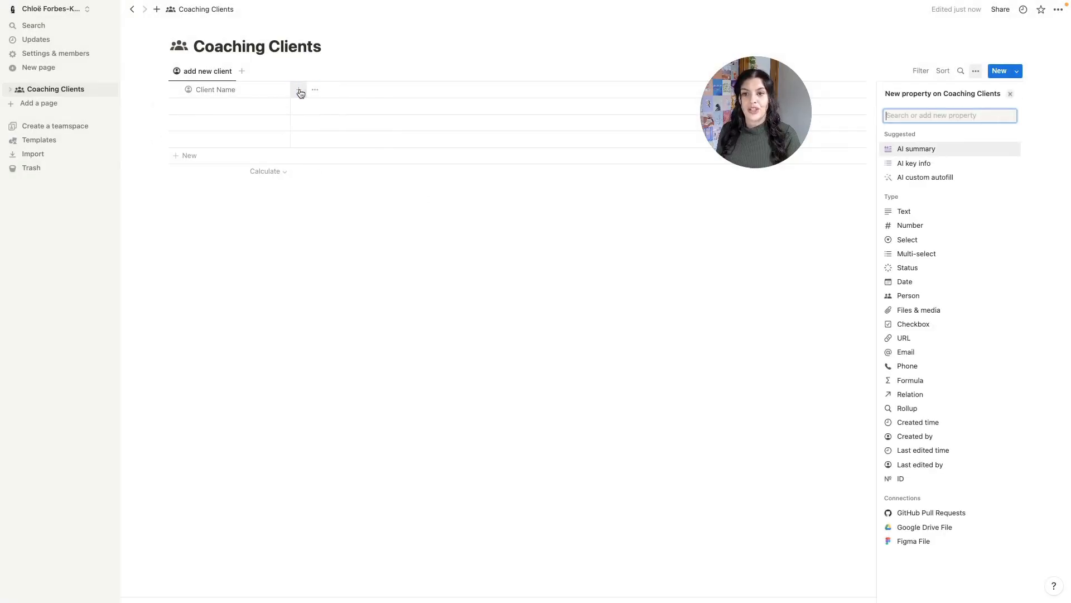
{"action": "left_click", "coordinate": [914, 316]}
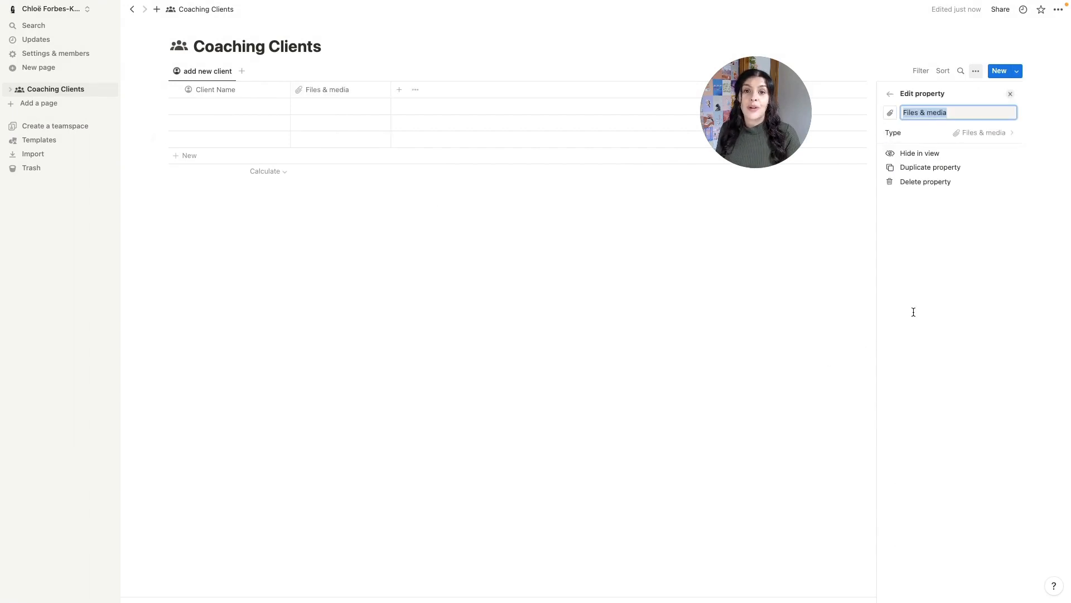
{"action": "type", "text": "Profile Pic"}
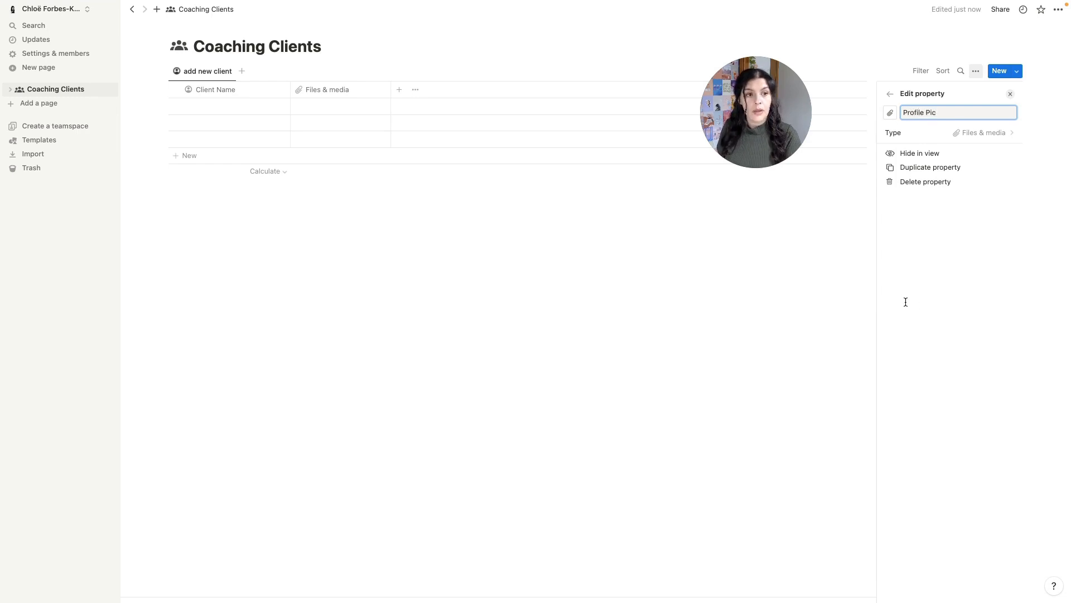
{"action": "left_click", "coordinate": [891, 112]}
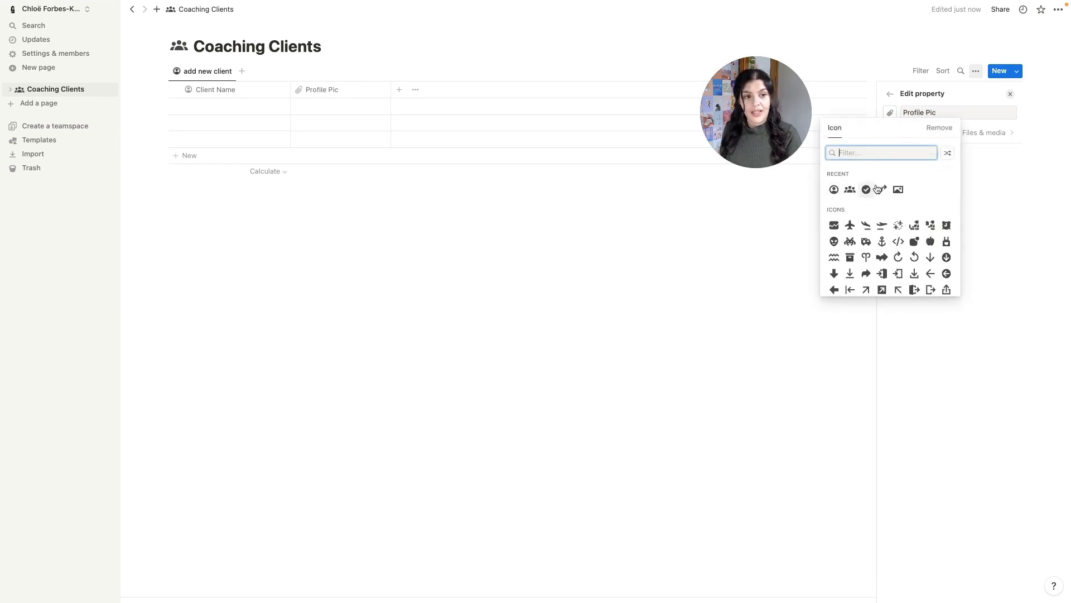
{"action": "left_click", "coordinate": [898, 189]}
{"action": "left_click", "coordinate": [511, 233]}
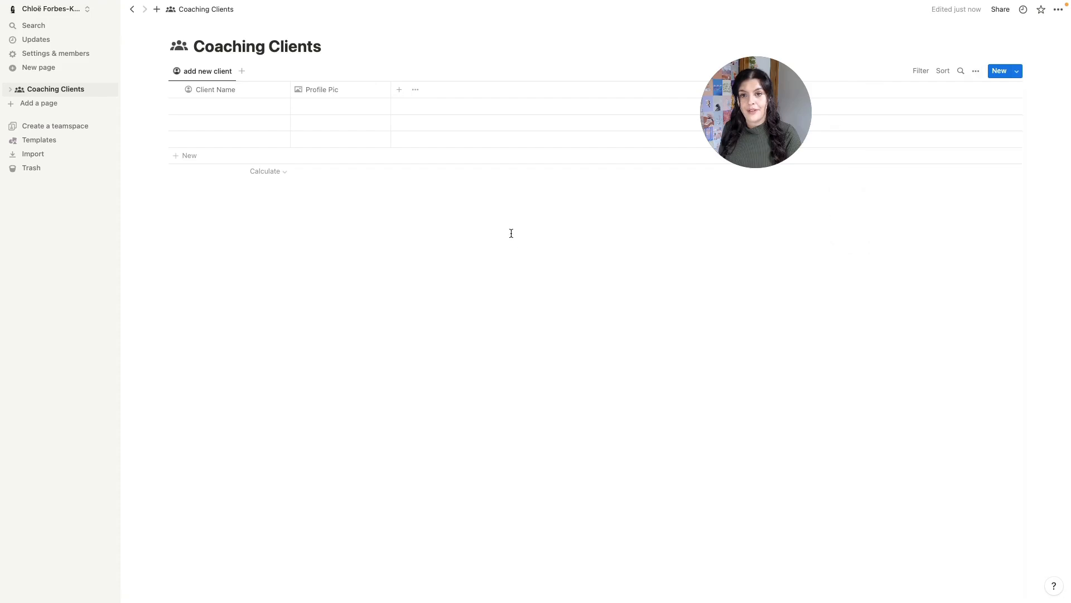
{"action": "left_click", "coordinate": [399, 91]}
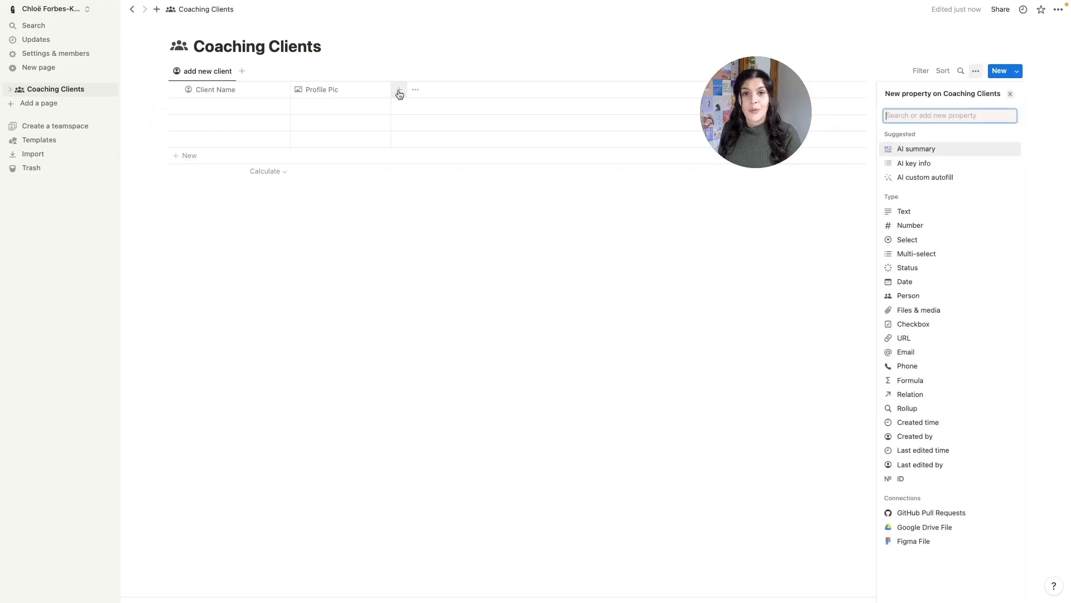
- Add a Status property, renaming Not started to purple Upcoming and In progress to yellow Active
{"action": "left_click", "coordinate": [926, 271]}
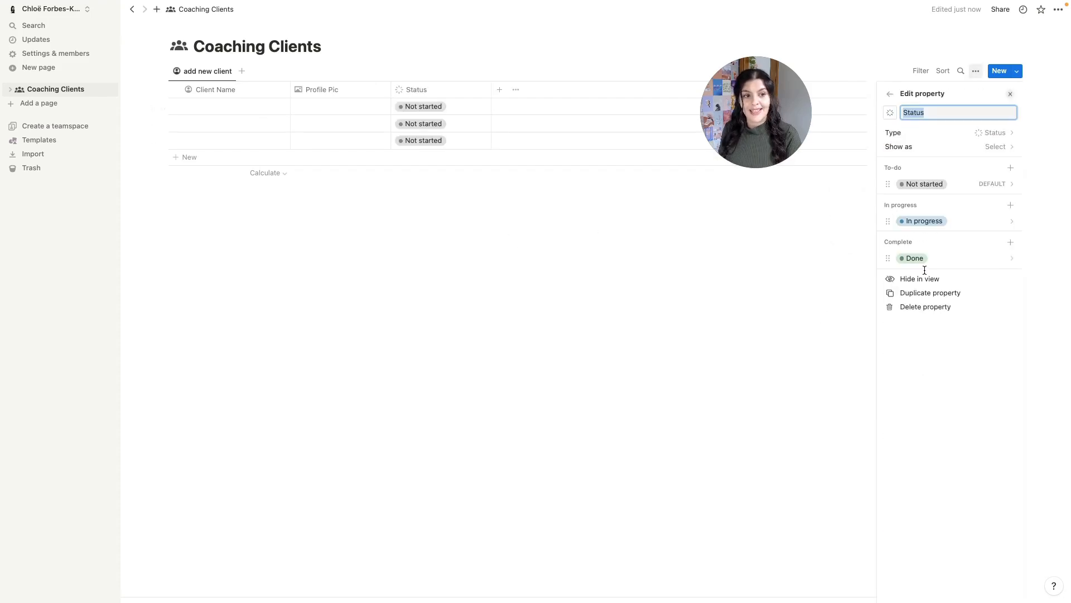
{"action": "left_click", "coordinate": [937, 185]}
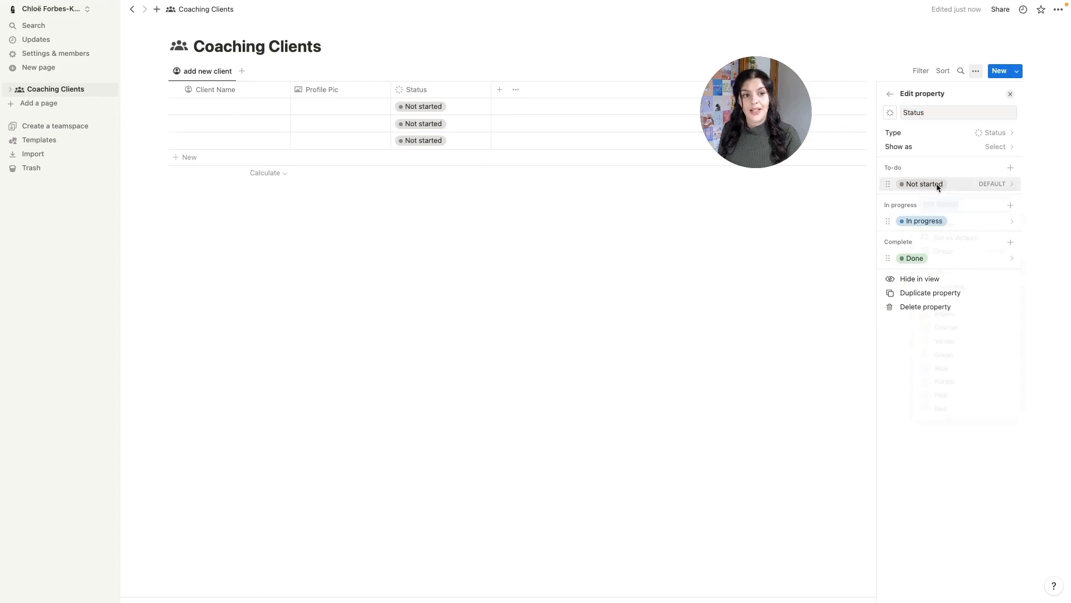
{"action": "type", "text": "Upcoming"}
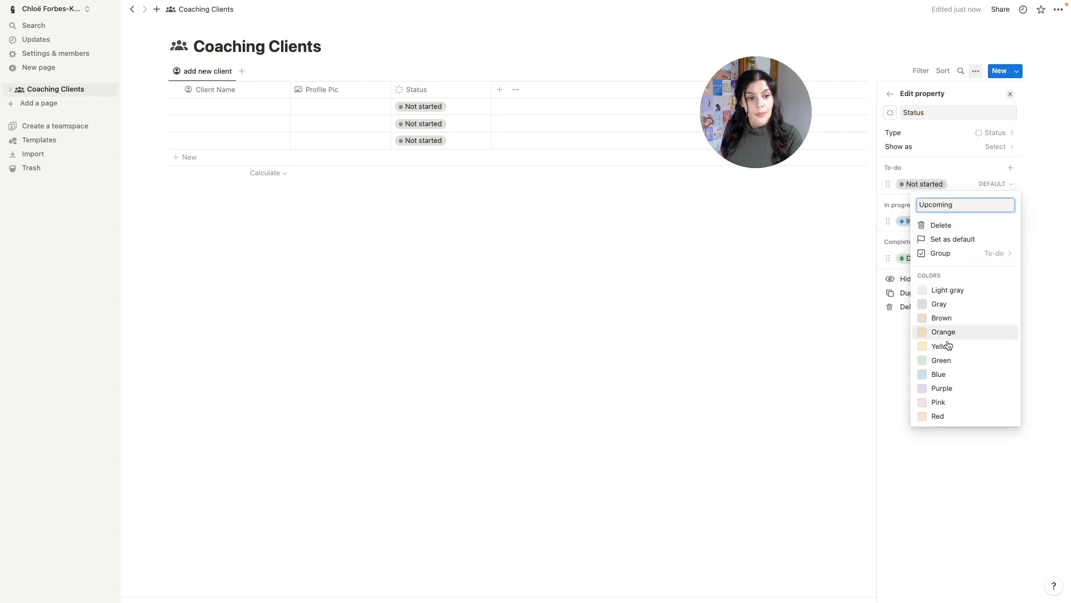
{"action": "left_click", "coordinate": [943, 388]}
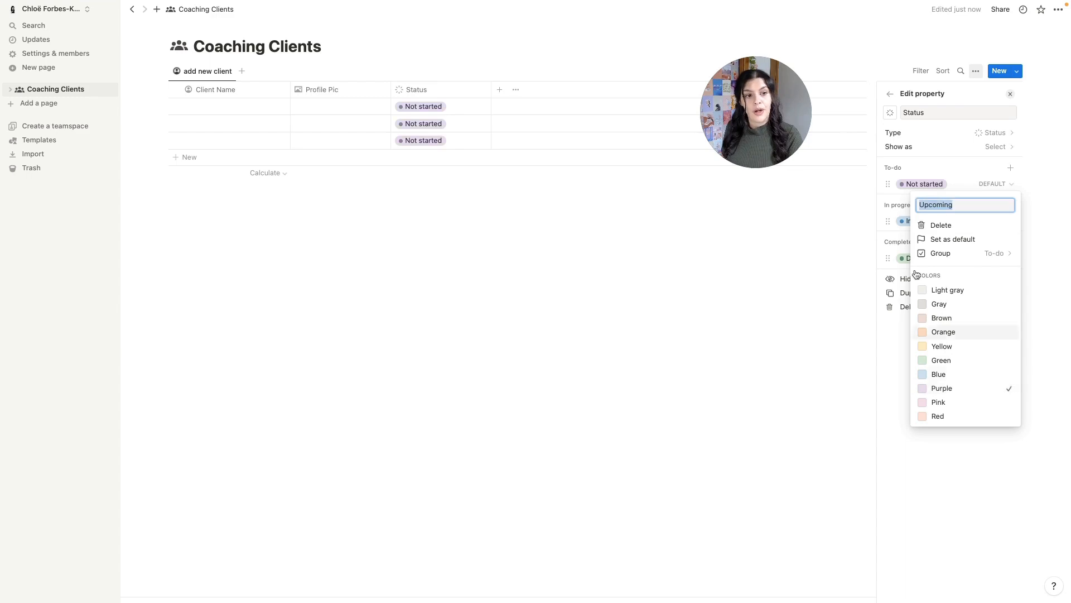
{"action": "left_click", "coordinate": [897, 216]}
{"action": "left_click", "coordinate": [925, 222]}
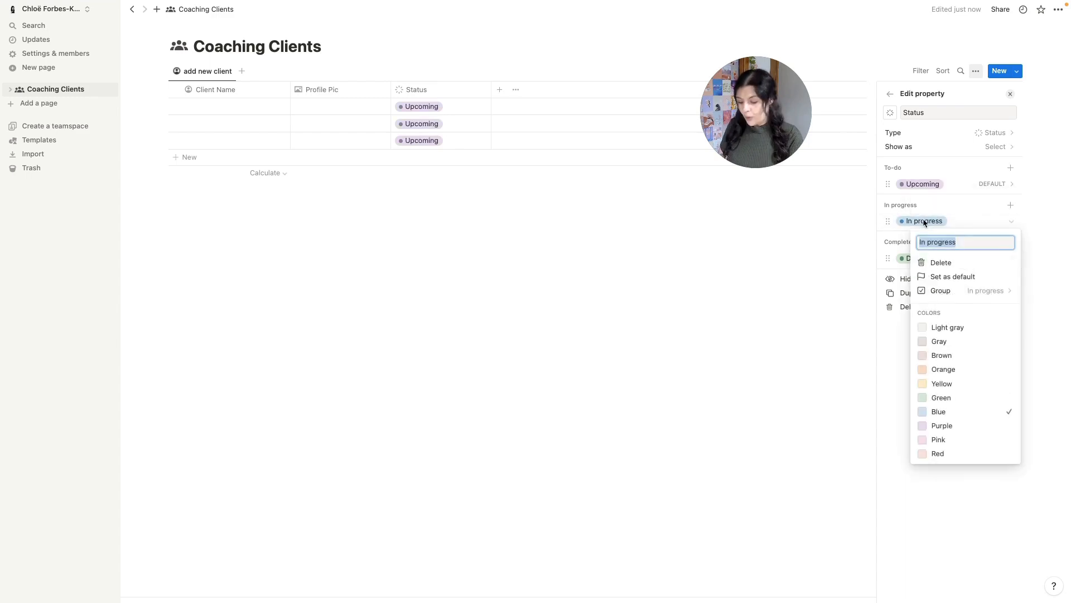
{"action": "type", "text": "Activ"}
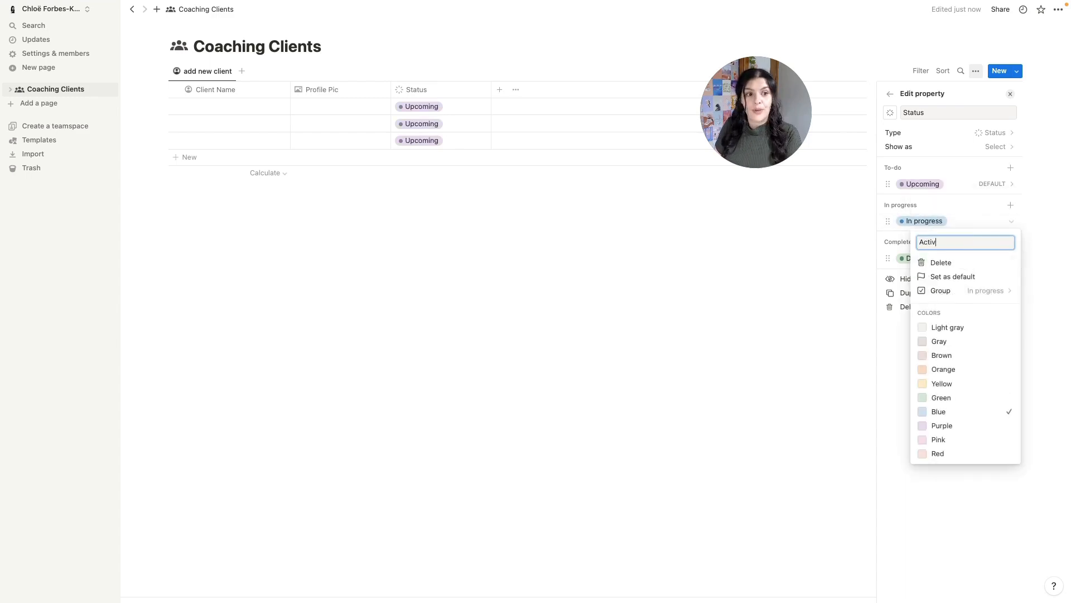
{"action": "type", "text": "e"}
{"action": "left_click", "coordinate": [955, 384]}
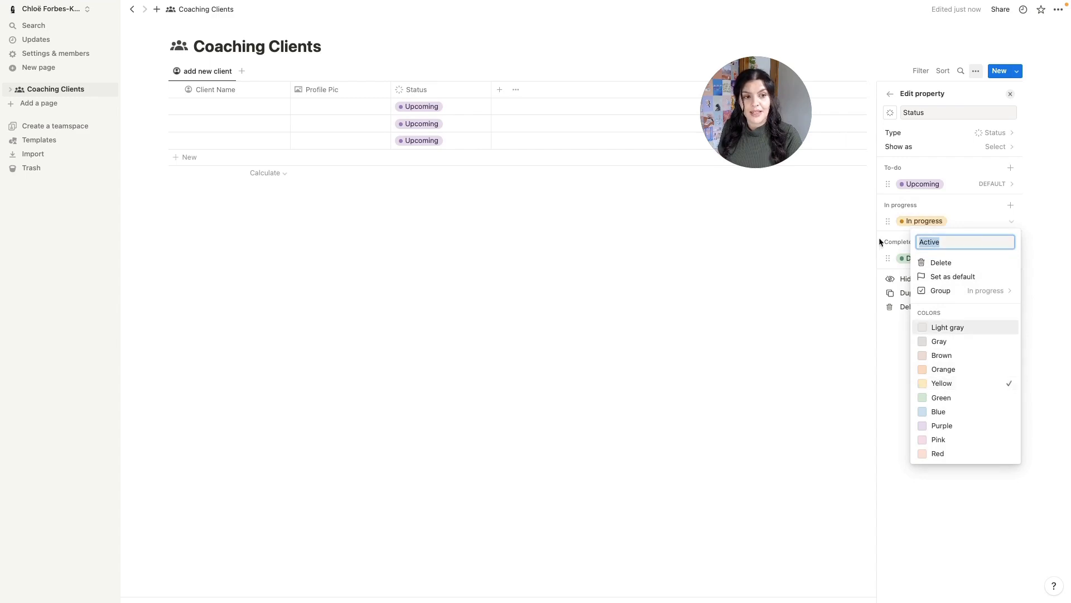
{"action": "left_click", "coordinate": [907, 241]}
- Rename Done to Complete and add an Archived option below it in the Complete group
{"action": "left_click", "coordinate": [909, 258]}
{"action": "type", "text": "C"}
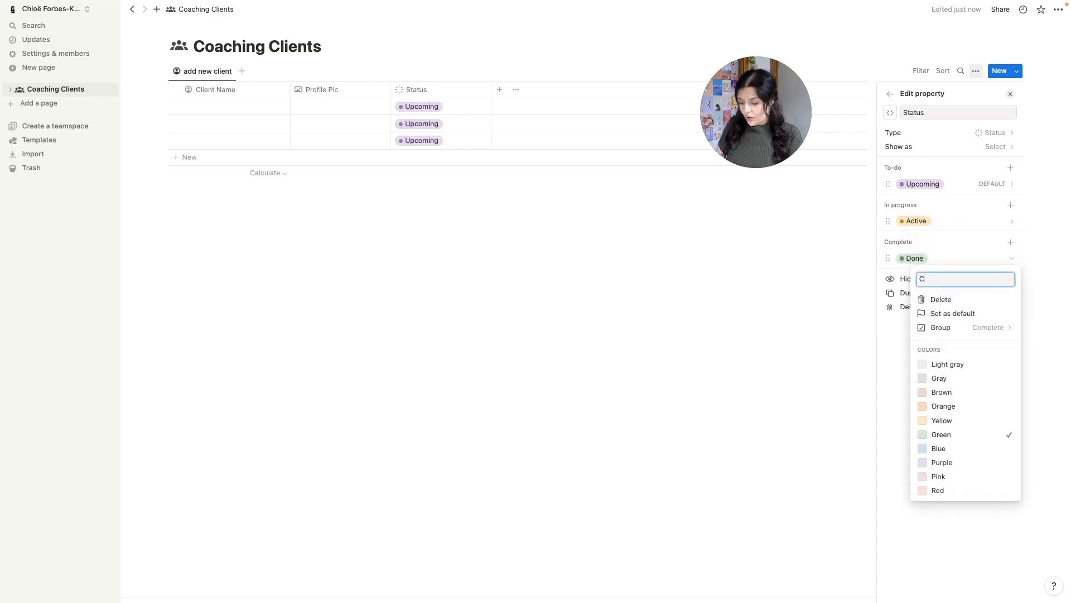
{"action": "type", "text": "omplete"}
{"action": "key", "text": "Return"}
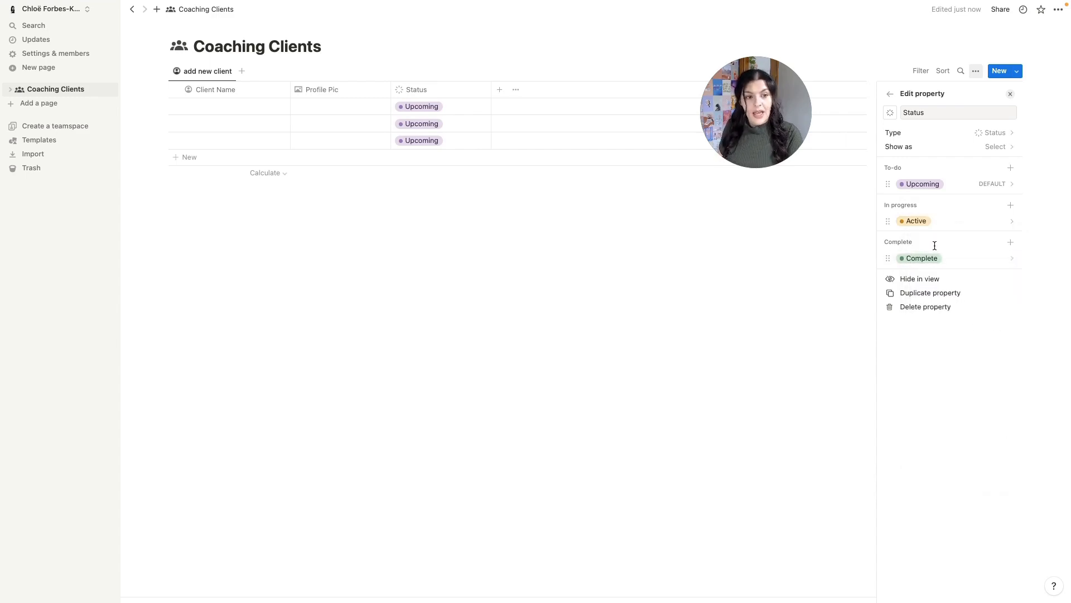
{"action": "left_click", "coordinate": [1010, 242]}
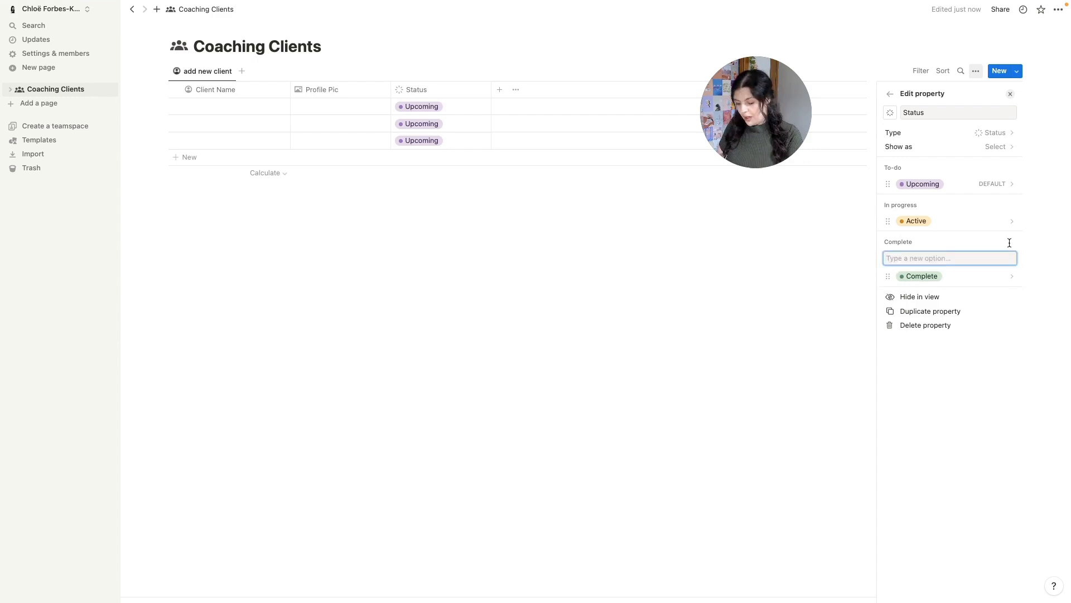
{"action": "type", "text": "Archived"}
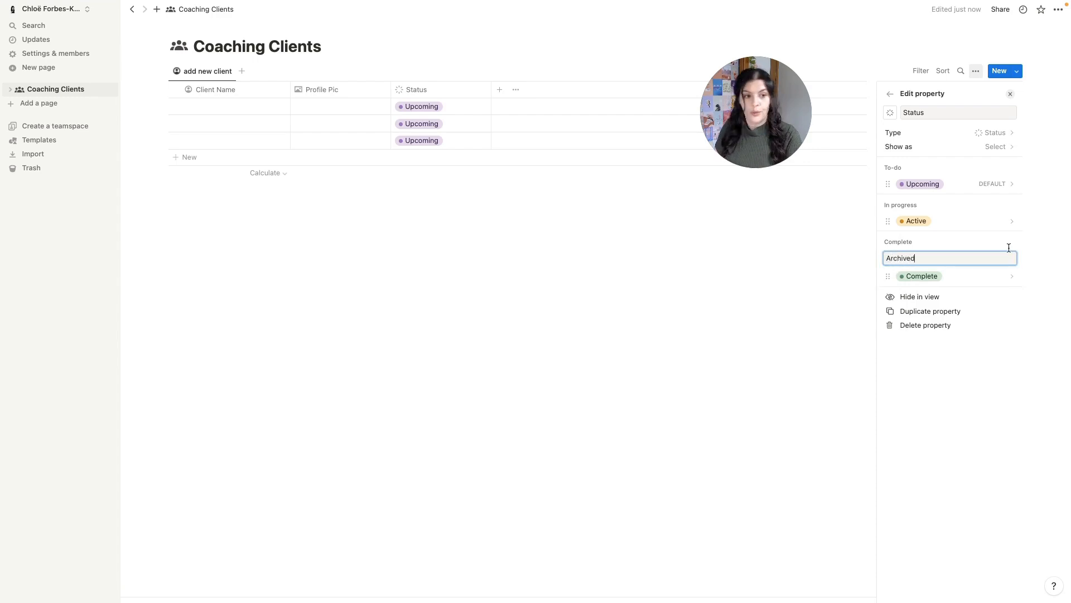
{"action": "key", "text": "Return"}
{"action": "left_click_drag", "start_coordinate": [919, 276], "coordinate": [921, 289]}
{"action": "left_click", "coordinate": [921, 290]}
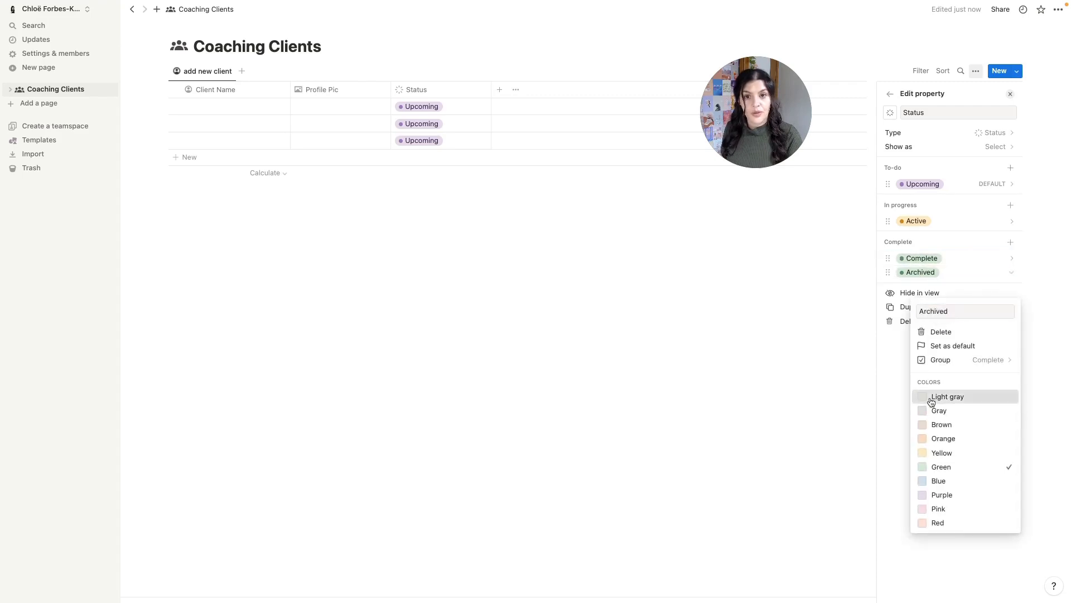
{"action": "left_click", "coordinate": [763, 394]}
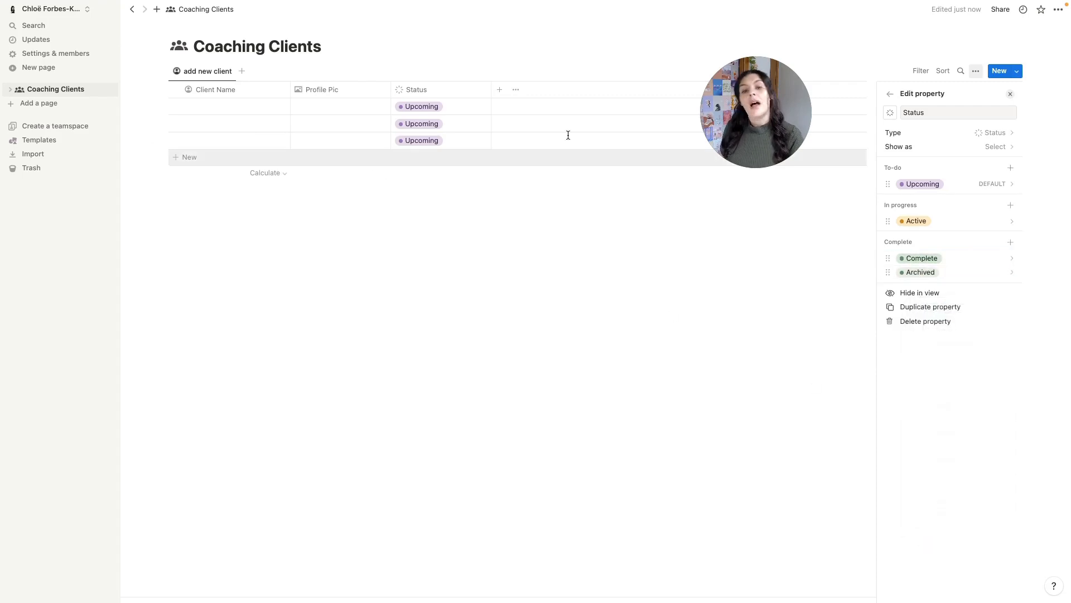
{"action": "left_click", "coordinate": [540, 260]}
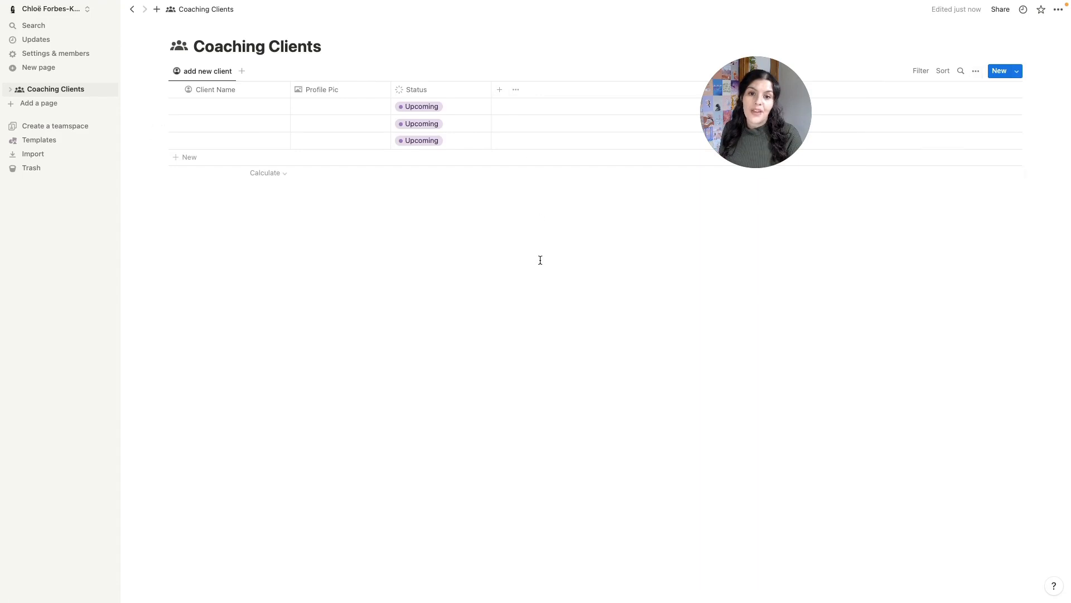
- Add a Date property named Timeline to the Coaching Clients table
{"action": "left_click", "coordinate": [501, 92]}
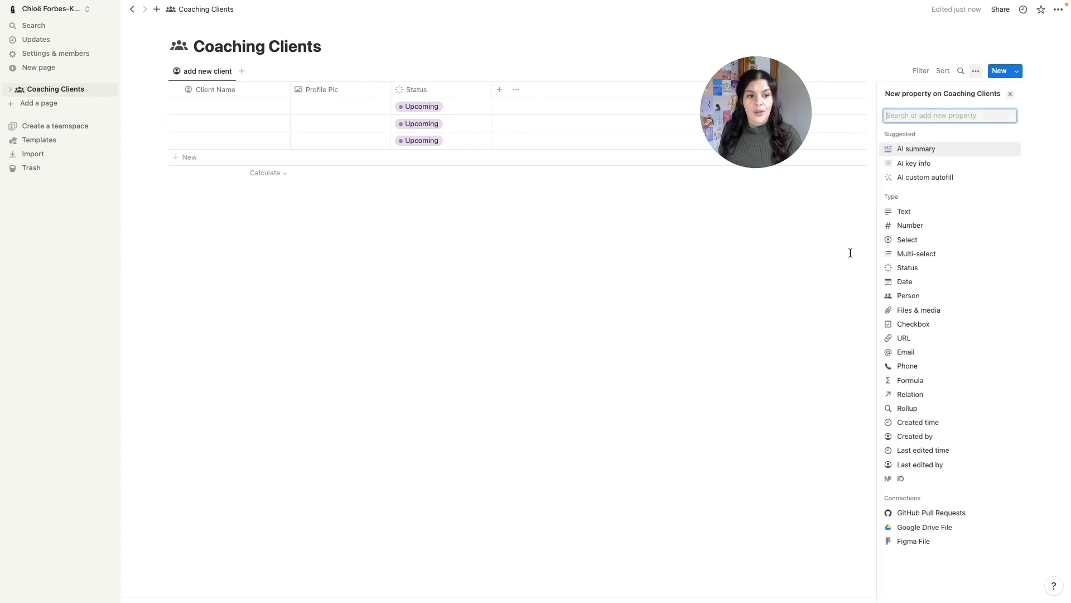
{"action": "left_click", "coordinate": [905, 283]}
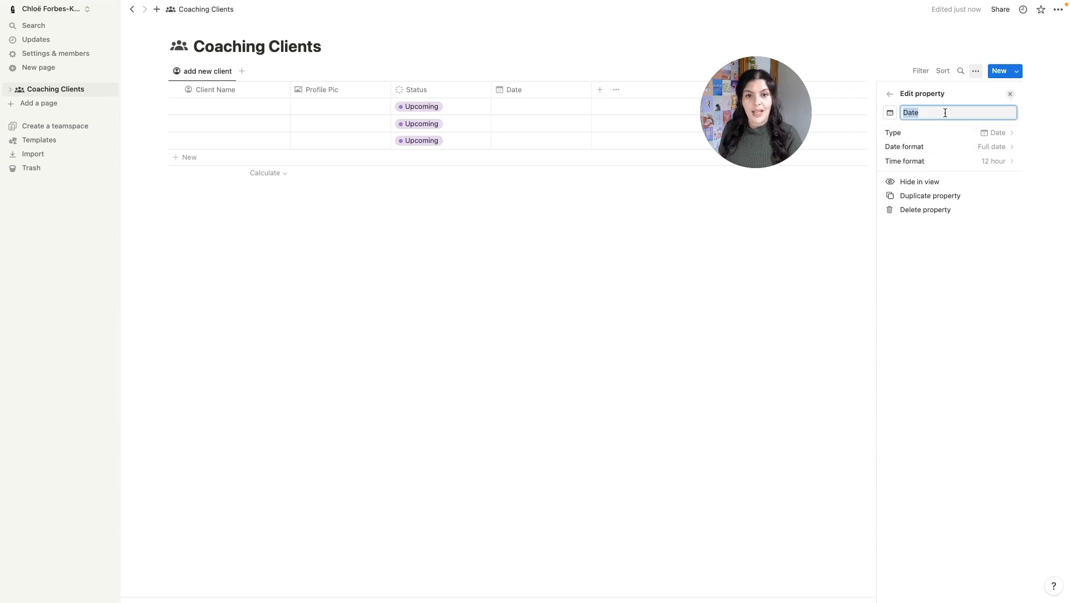
{"action": "type", "text": "Timeli"}
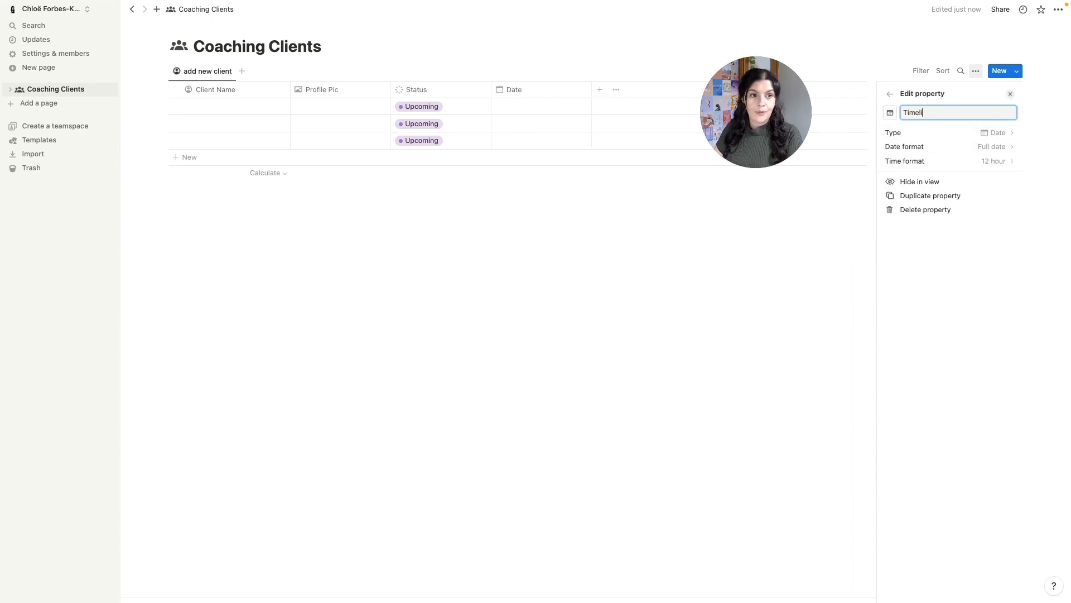
{"action": "type", "text": "ne"}
{"action": "left_click", "coordinate": [653, 209]}
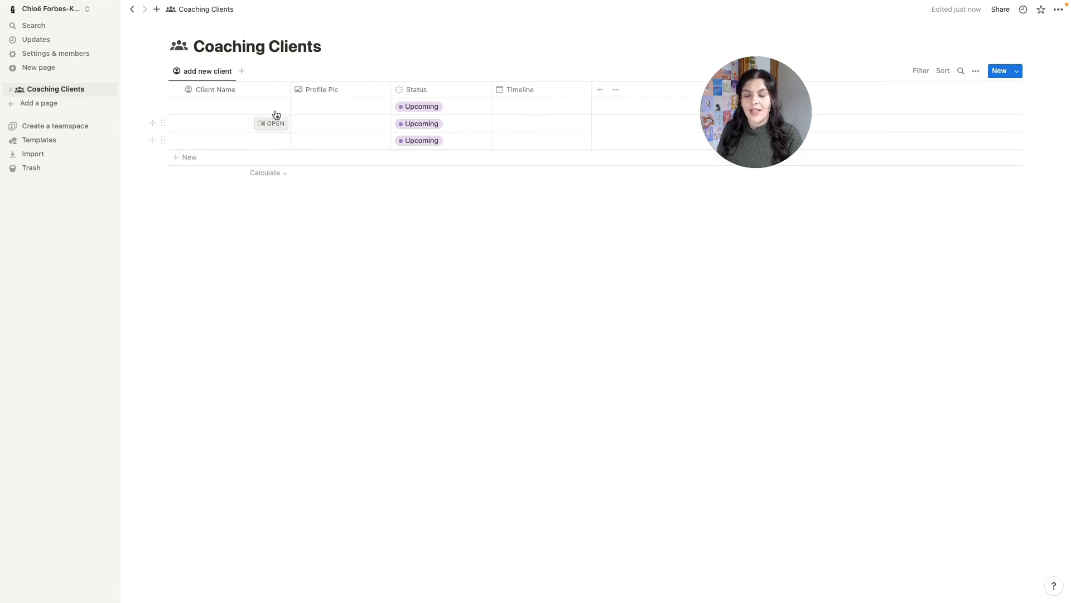
{"action": "left_click", "coordinate": [176, 89]}
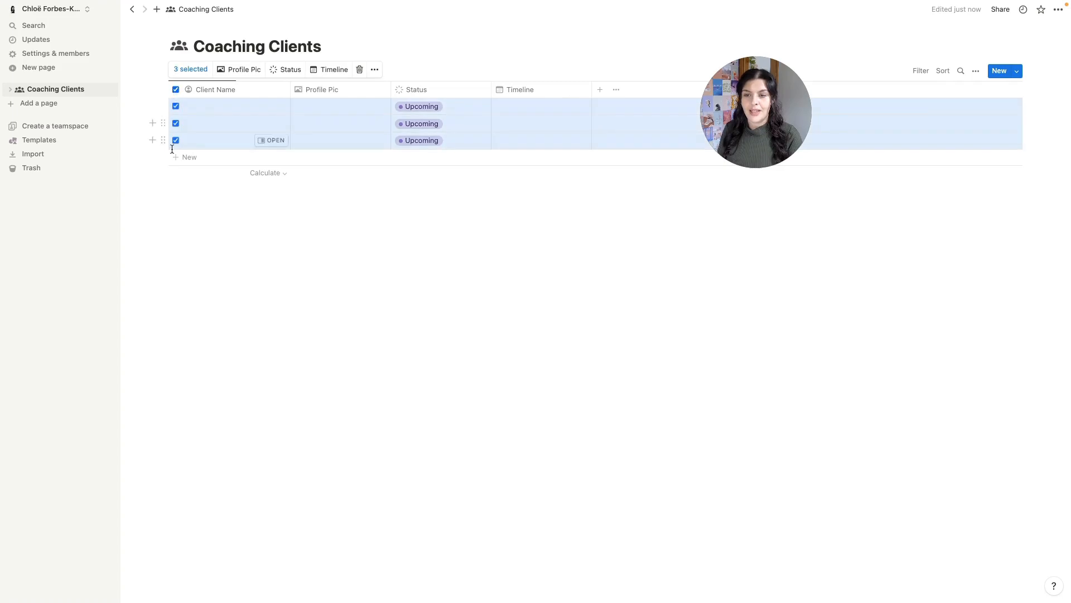
- Delete the three blank rows and add one row with the client's name and an uploaded profile picture
{"action": "left_click", "coordinate": [359, 70]}
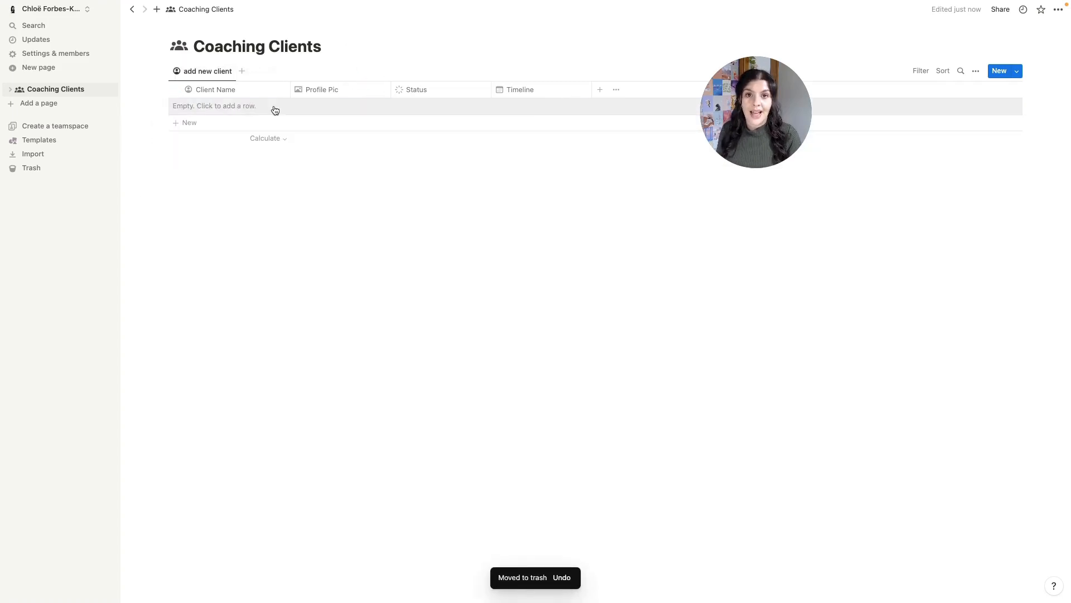
{"action": "left_click", "coordinate": [221, 106]}
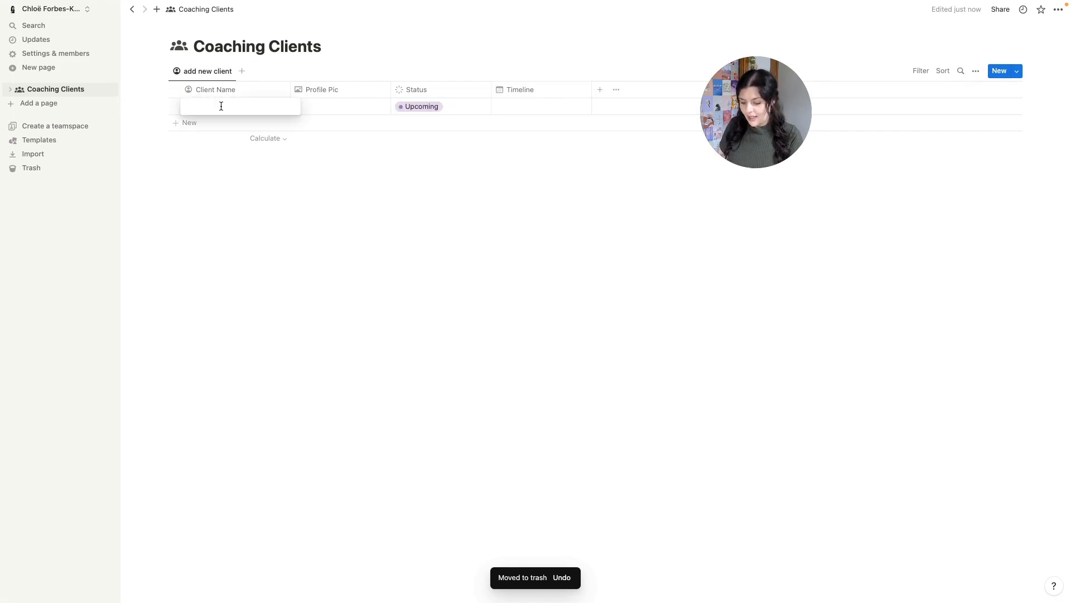
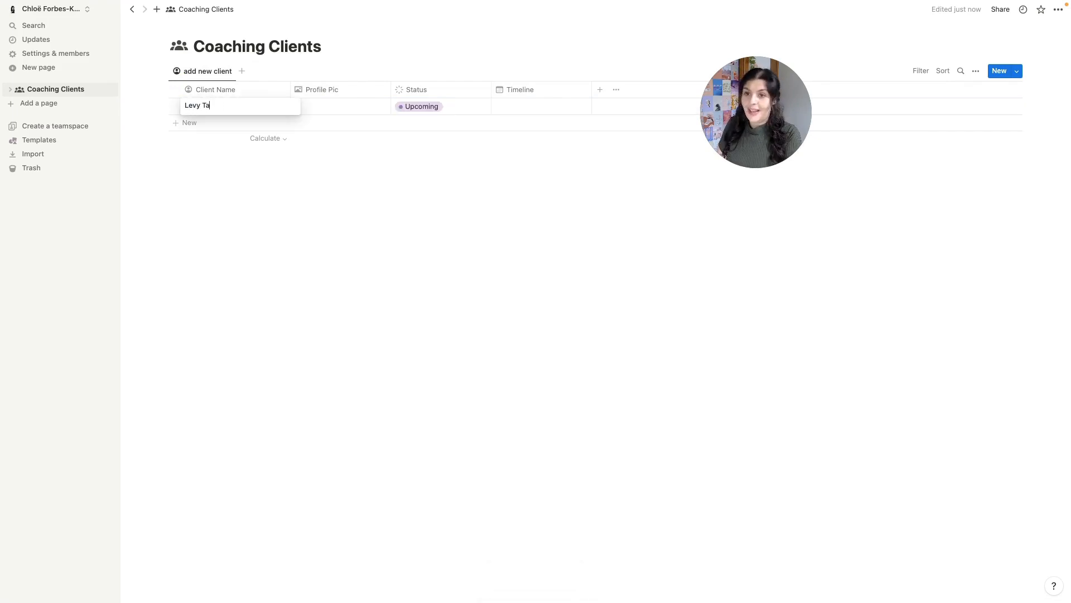
{"action": "key", "text": "Return"}
{"action": "left_click", "coordinate": [329, 105]}
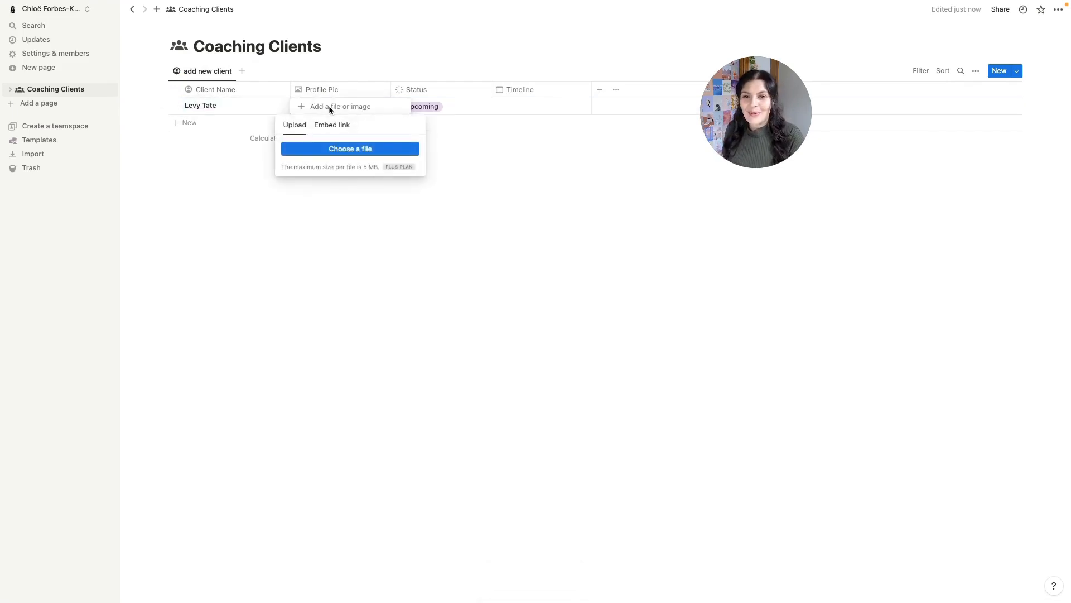
{"action": "left_click", "coordinate": [333, 149]}
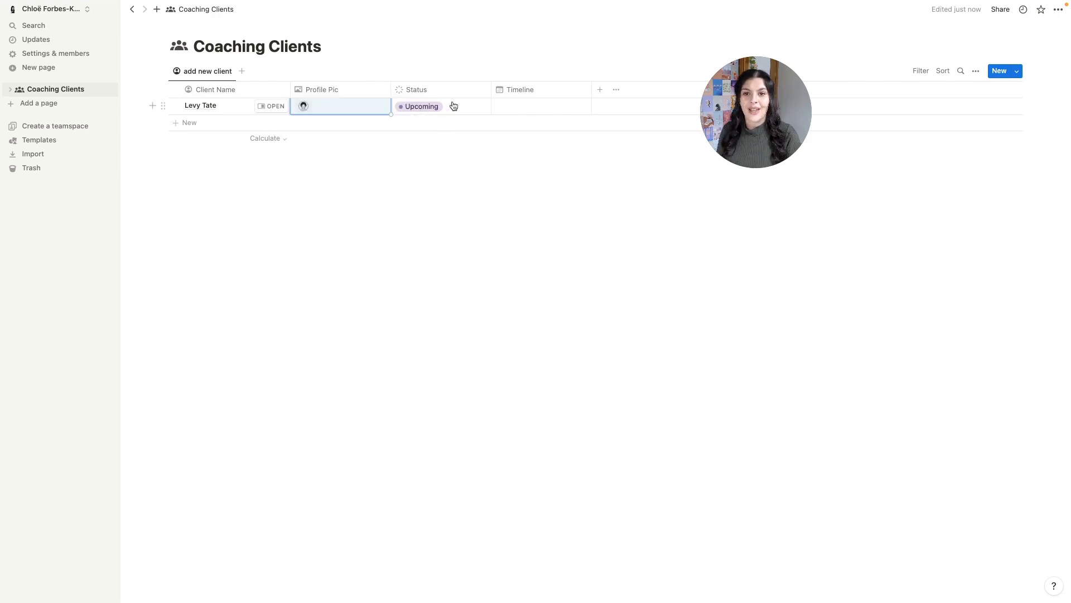
- Set the client's Timeline to the range August 1, 2023 → August 31, 2023
{"action": "left_click", "coordinate": [536, 106]}
{"action": "left_click", "coordinate": [607, 148]}
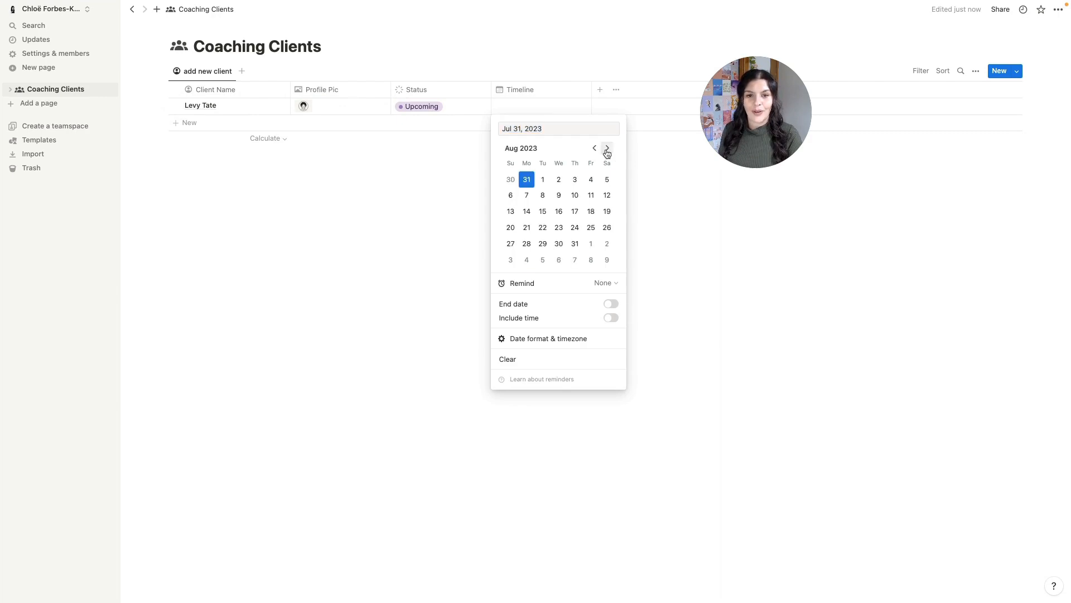
{"action": "left_click", "coordinate": [542, 180]}
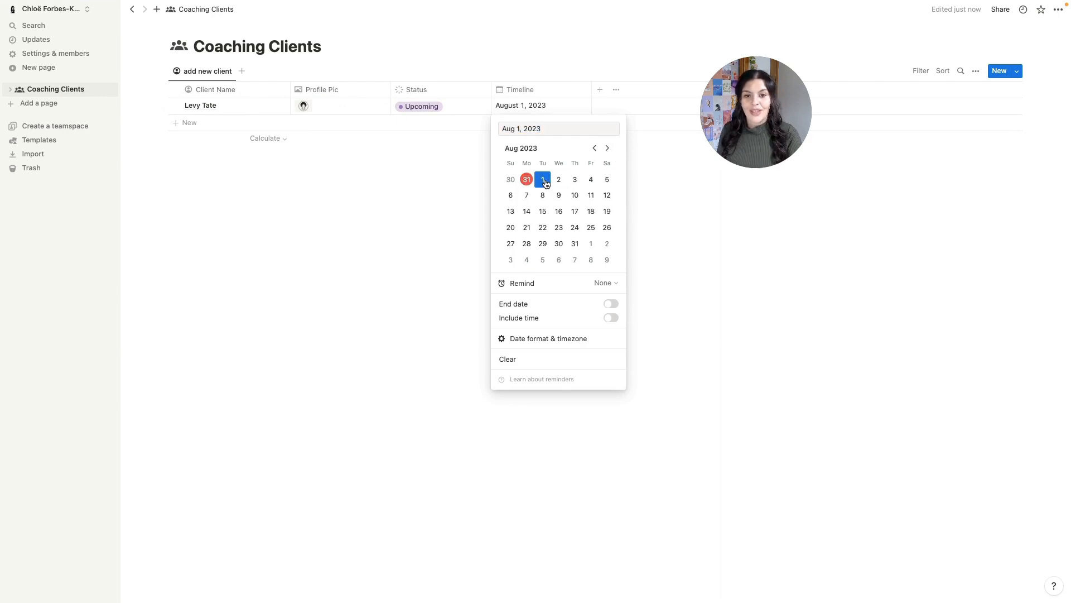
{"action": "left_click", "coordinate": [613, 304]}
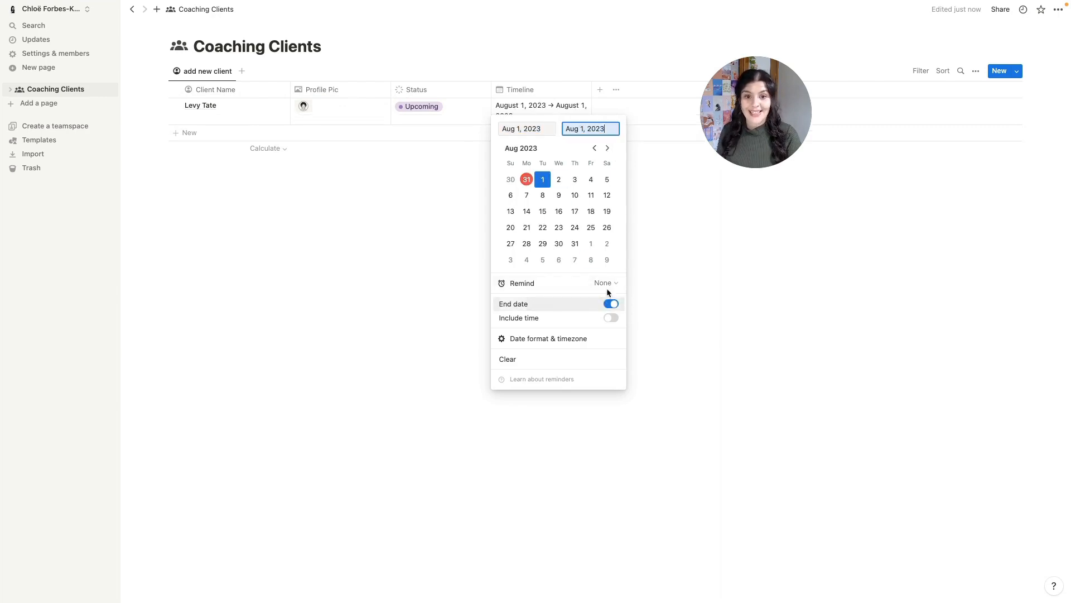
{"action": "left_click", "coordinate": [575, 244]}
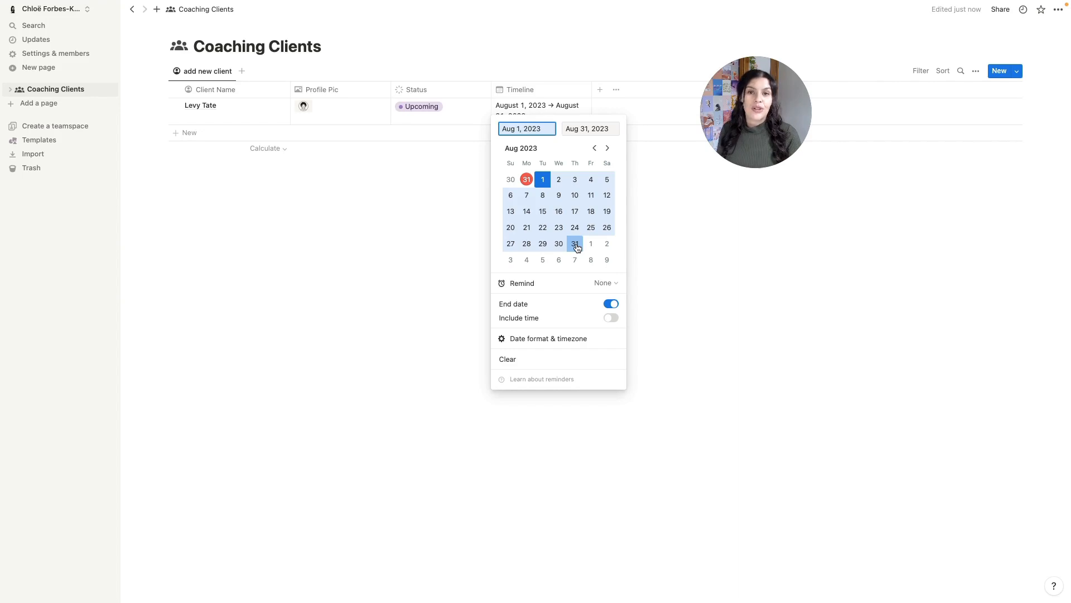
{"action": "left_click", "coordinate": [612, 304]}
{"action": "left_click", "coordinate": [524, 88]}
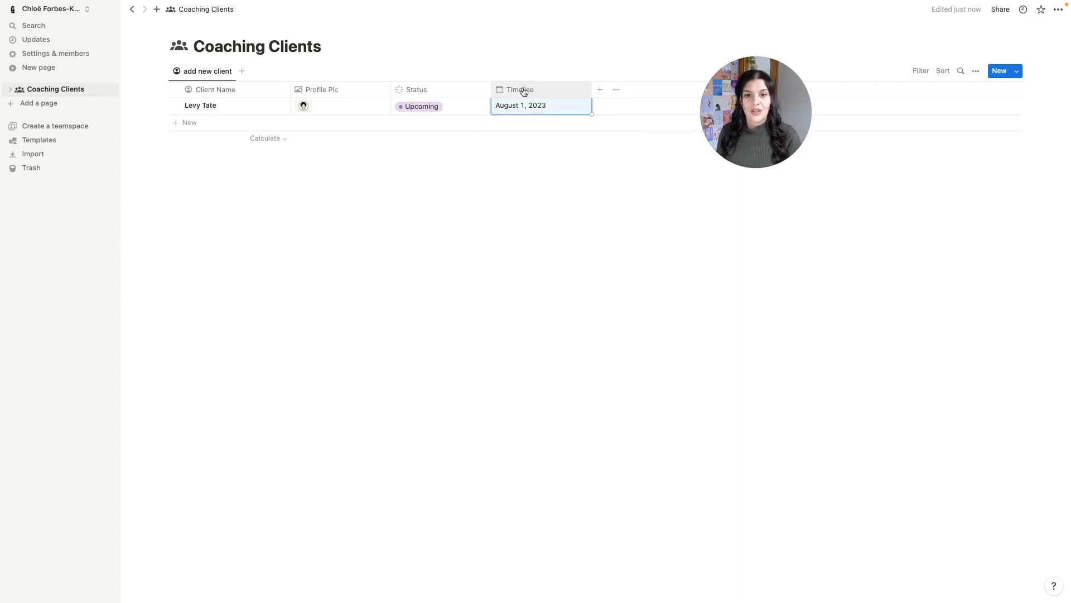
{"action": "left_click", "coordinate": [523, 89]}
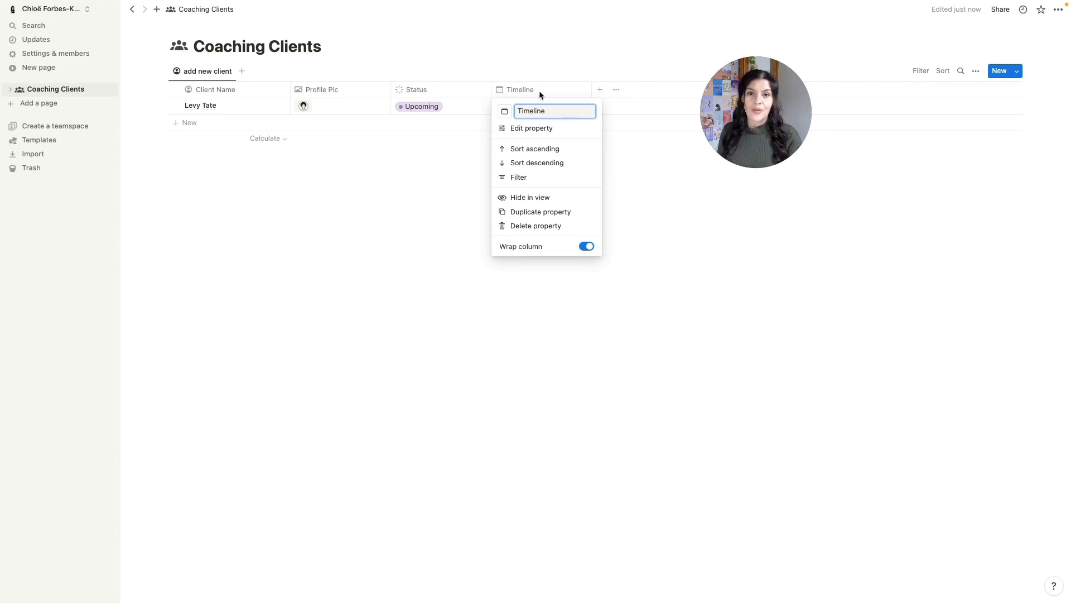
{"action": "left_click", "coordinate": [531, 93]}
{"action": "left_click", "coordinate": [525, 106]}
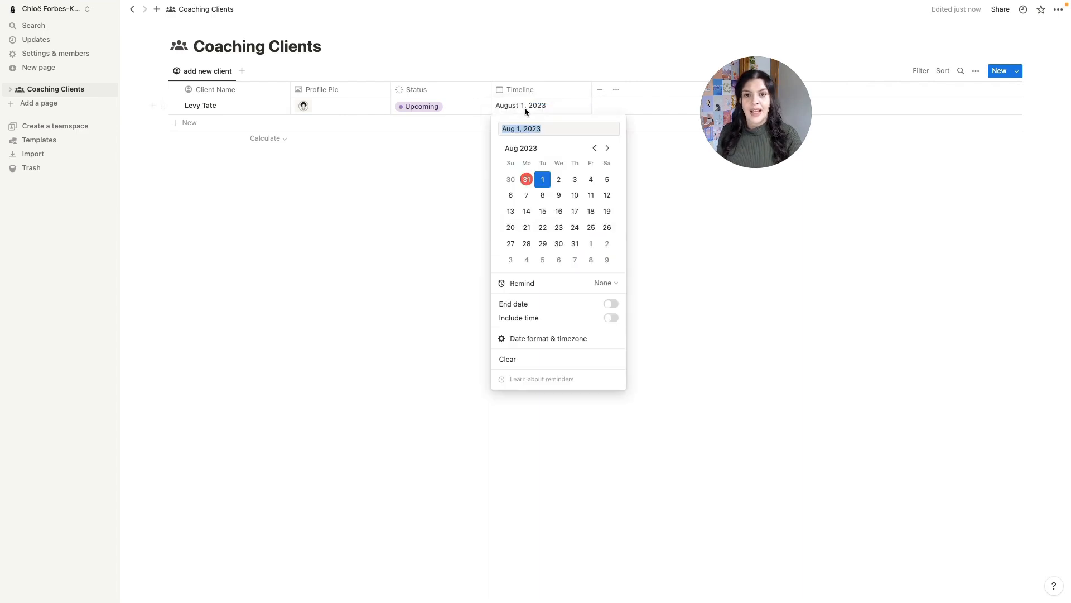
{"action": "left_click", "coordinate": [611, 305]}
{"action": "left_click", "coordinate": [575, 244]}
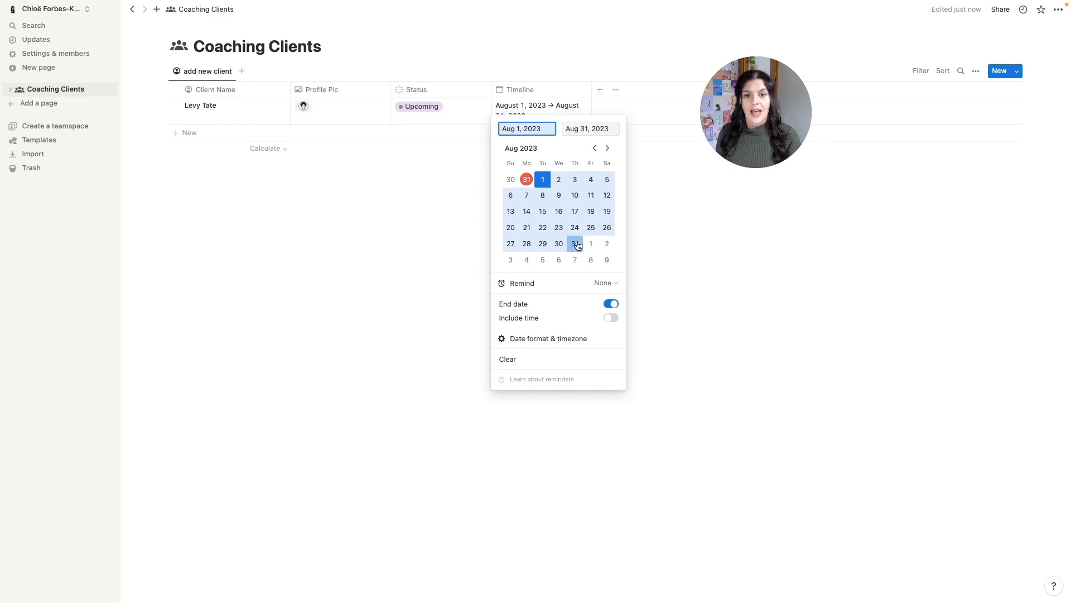
{"action": "left_click", "coordinate": [690, 256]}
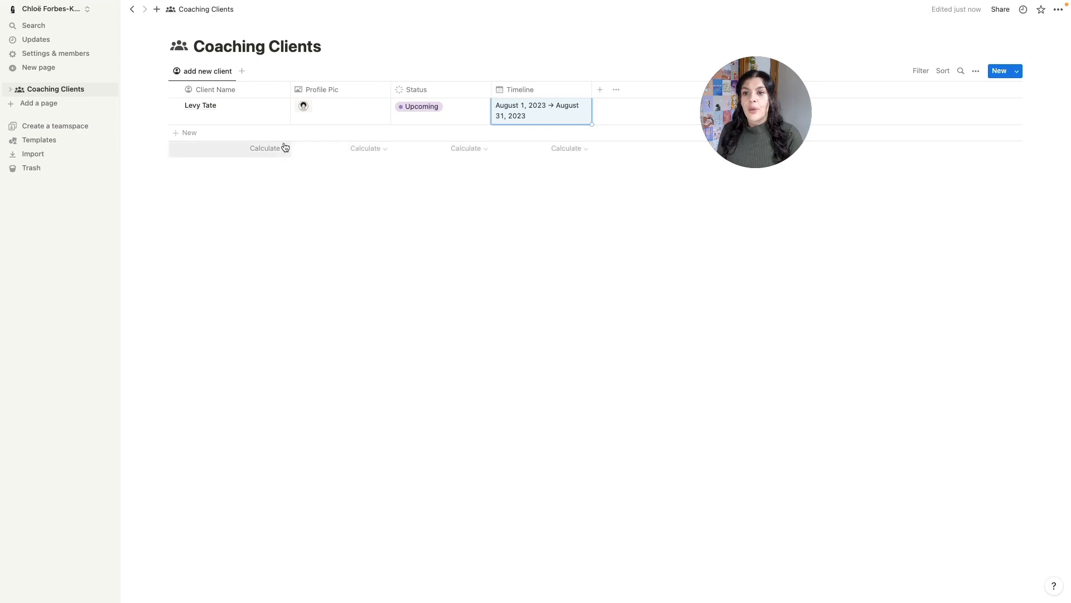
- Add a board view named pipeline with an arrow icon, Profile Pic card previews and colored columns
{"action": "left_click", "coordinate": [242, 72]}
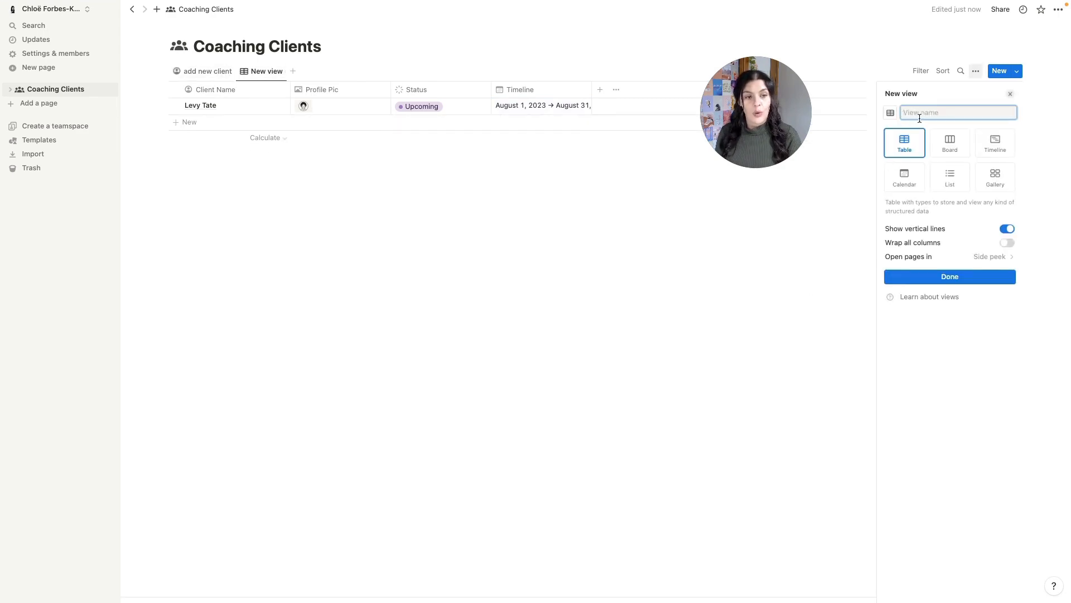
{"action": "type", "text": "pipeline"}
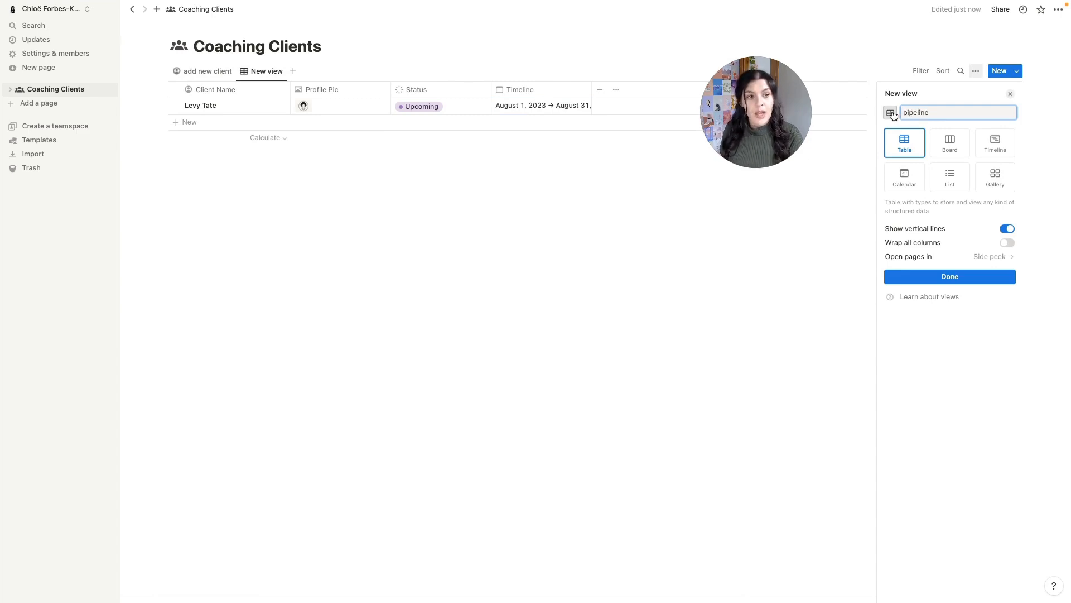
{"action": "left_click", "coordinate": [890, 112]}
{"action": "left_click", "coordinate": [898, 190]}
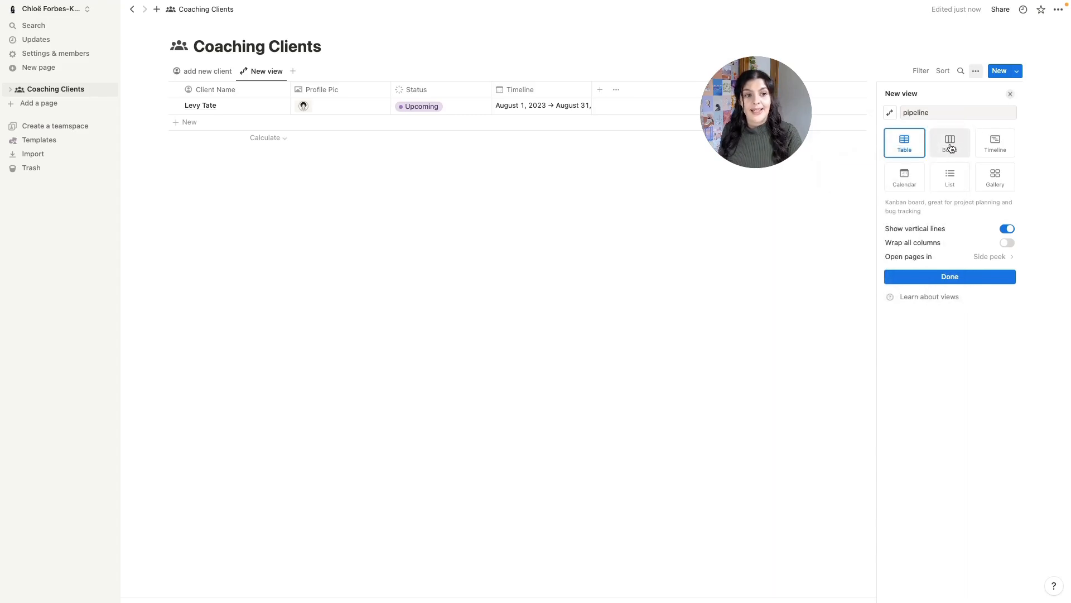
{"action": "left_click", "coordinate": [951, 147]}
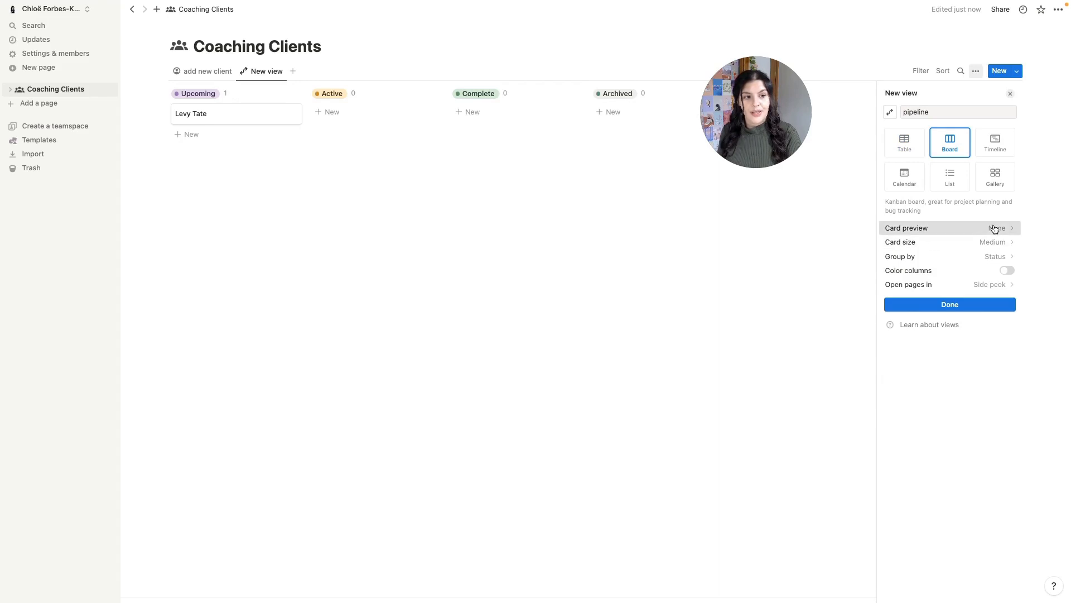
{"action": "left_click", "coordinate": [995, 228]}
{"action": "left_click", "coordinate": [941, 287]}
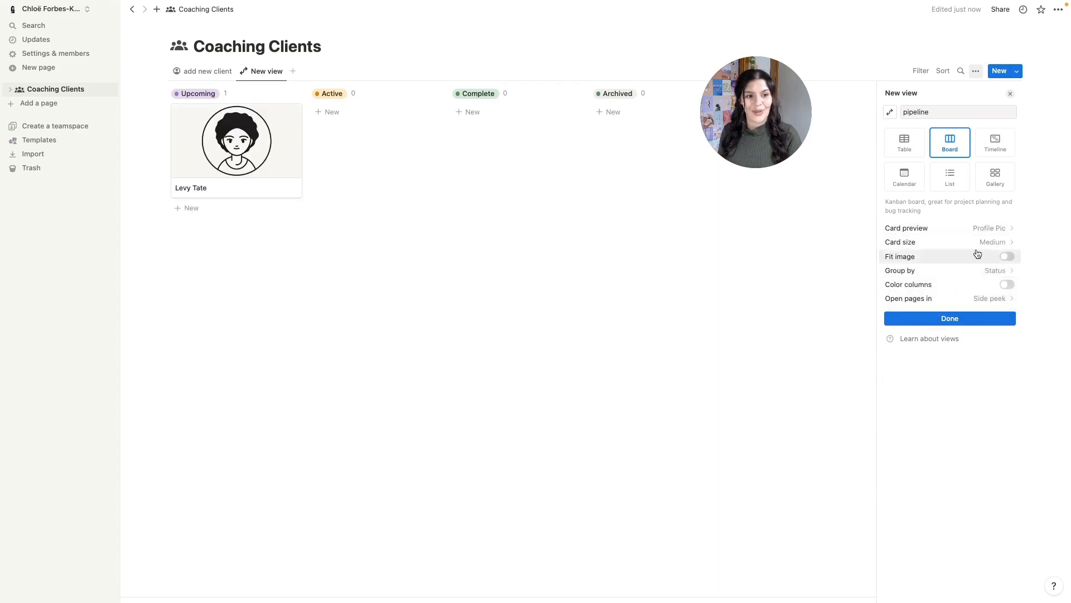
{"action": "left_click", "coordinate": [1008, 285]}
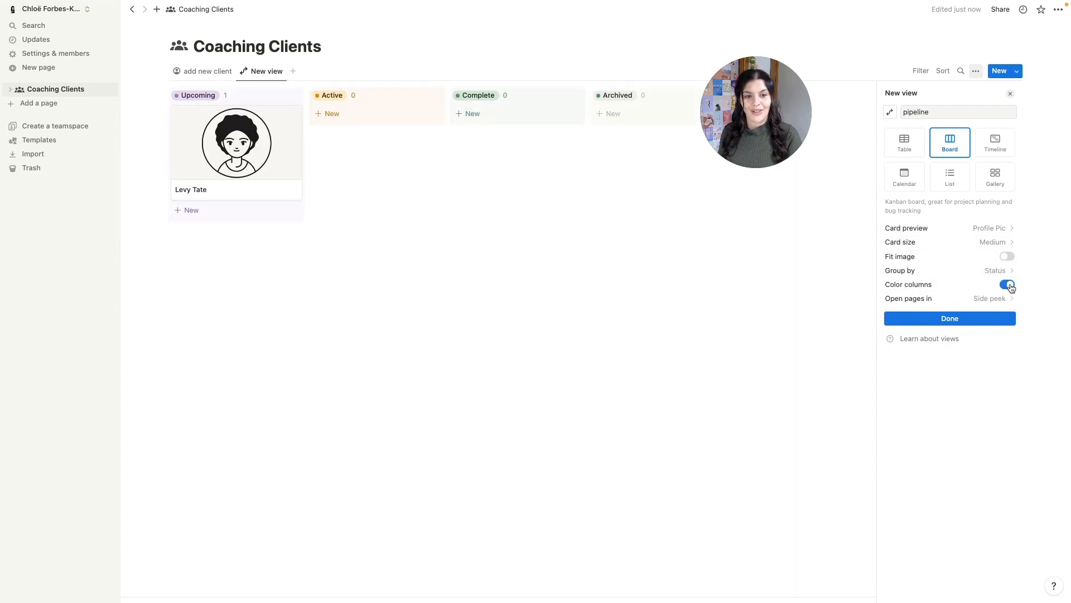
{"action": "left_click", "coordinate": [959, 53]}
- Show Timeline dates on the pipeline cards and drag the client card toward Active
{"action": "left_click", "coordinate": [975, 72]}
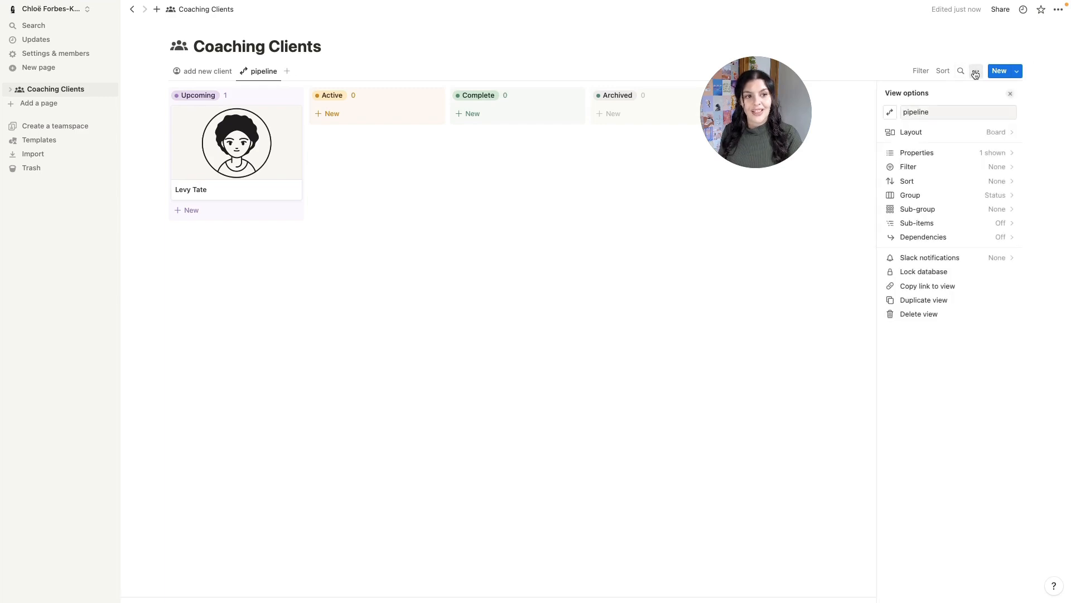
{"action": "left_click", "coordinate": [965, 154]}
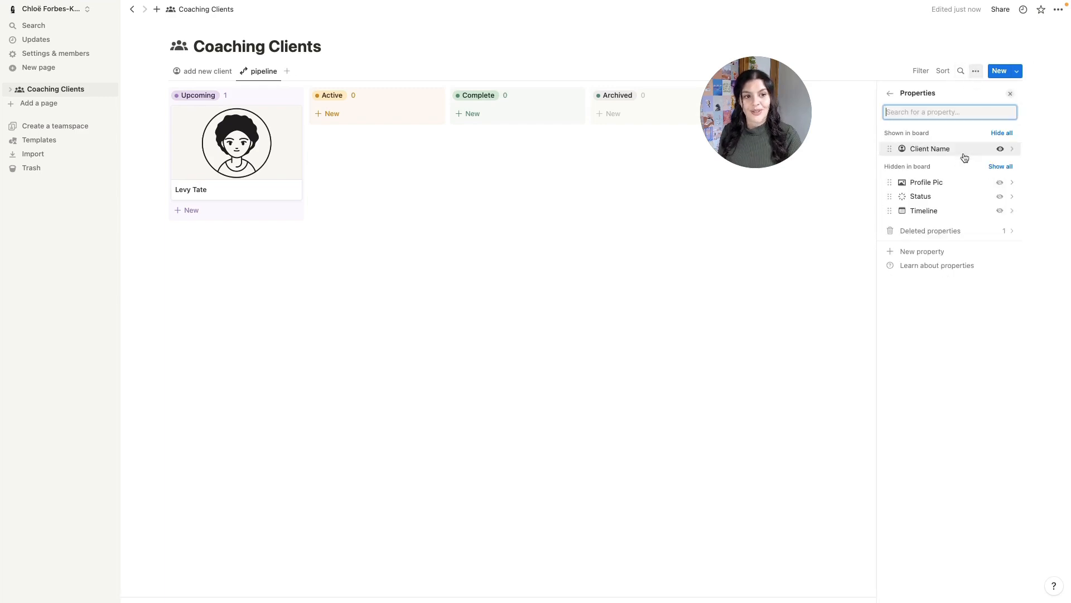
{"action": "left_click", "coordinate": [1000, 211]}
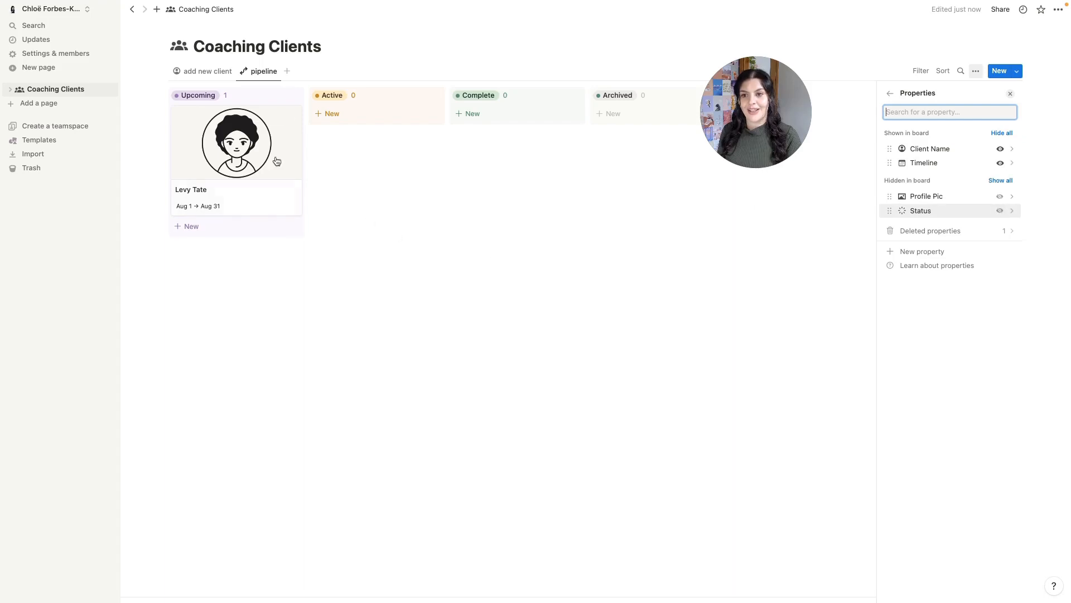
{"action": "left_click", "coordinate": [693, 278]}
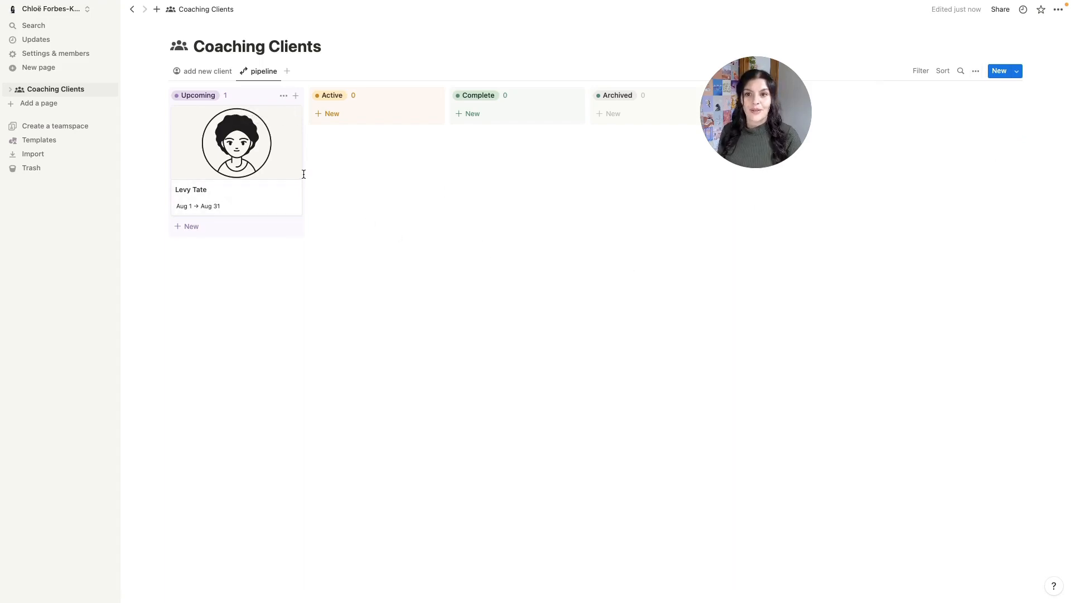
{"action": "left_click_drag", "start_coordinate": [235, 123], "coordinate": [189, 106]}
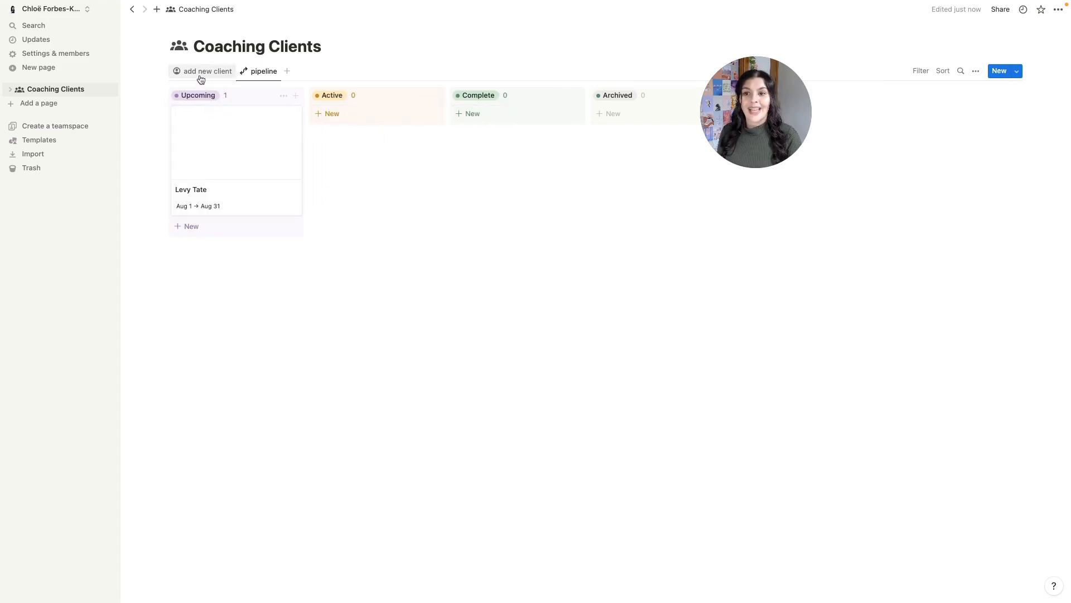
{"action": "left_click", "coordinate": [201, 79]}
{"action": "left_click", "coordinate": [438, 112]}
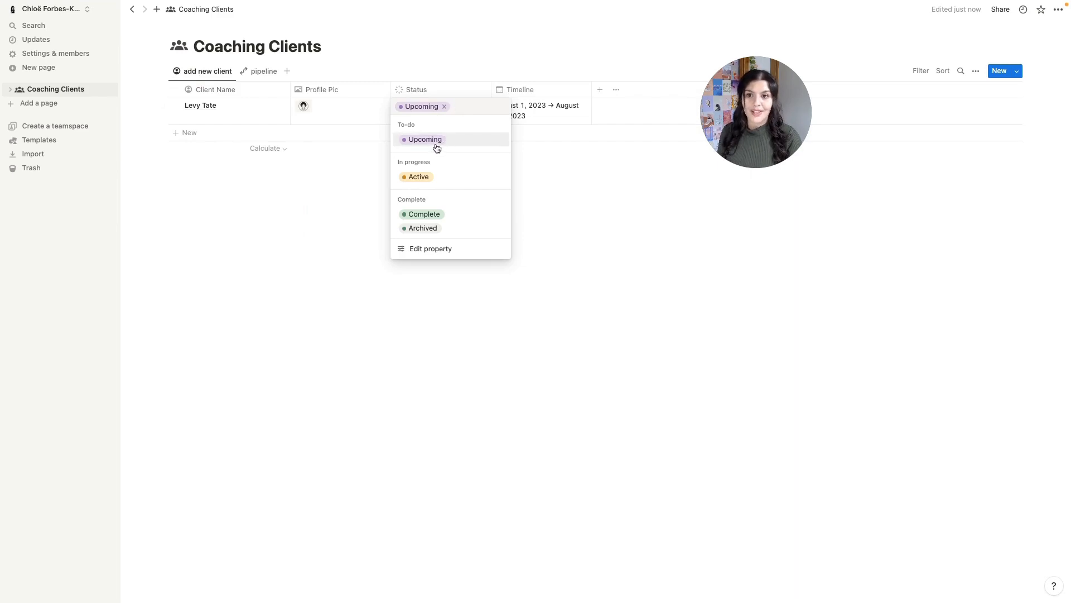
{"action": "left_click", "coordinate": [255, 76]}
{"action": "left_click", "coordinate": [254, 76]}
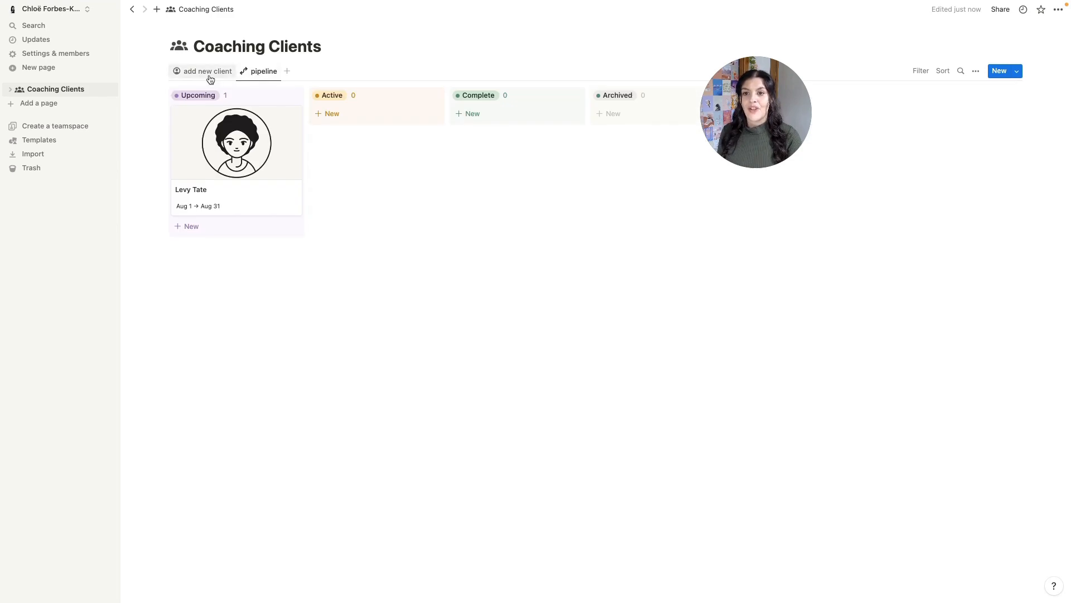
- Add a gallery view named active clients with a people icon, Profile Pic previews and side-peek pages
{"action": "left_click", "coordinate": [287, 72]}
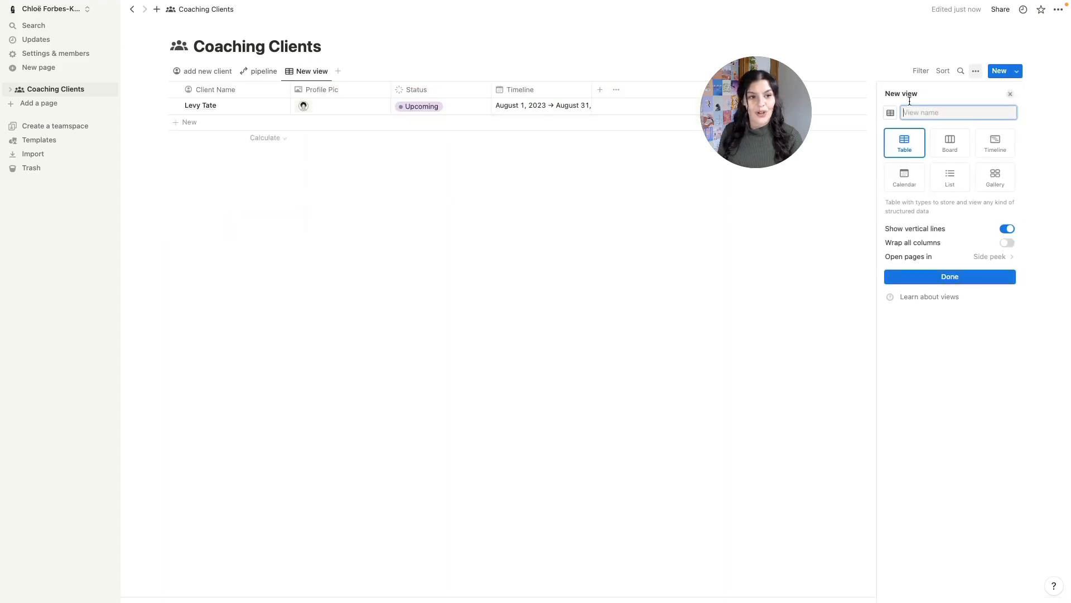
{"action": "type", "text": "active clients"}
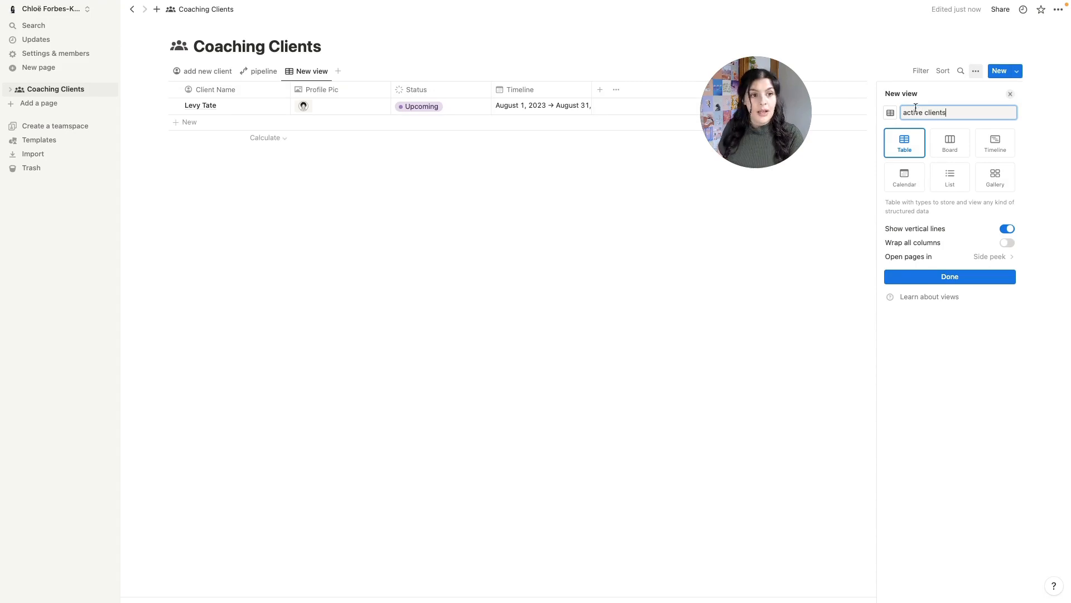
{"action": "left_click", "coordinate": [890, 112]}
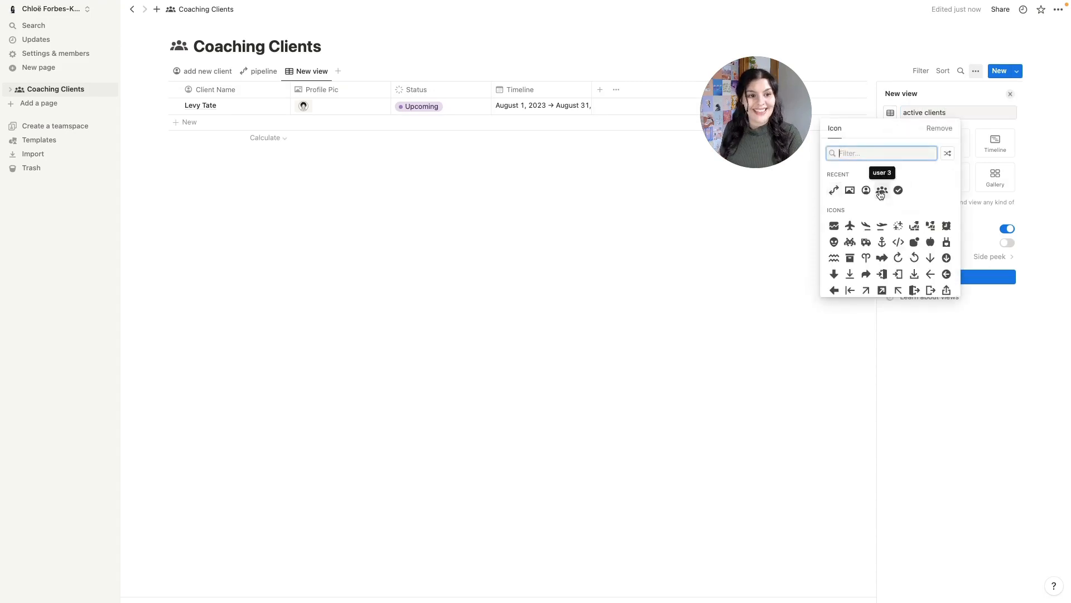
{"action": "left_click", "coordinate": [881, 191]}
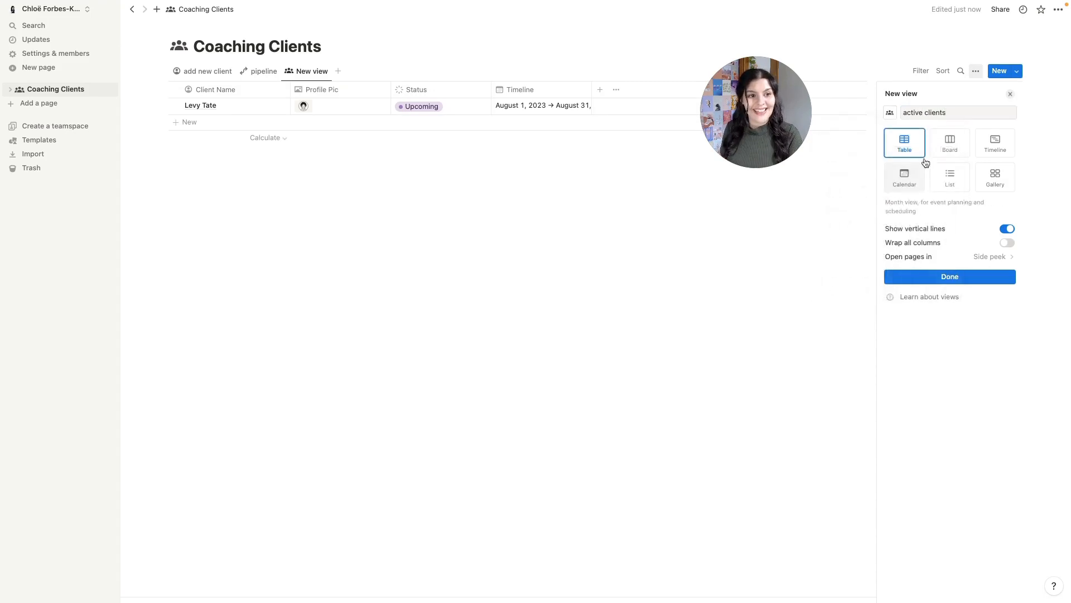
{"action": "left_click", "coordinate": [997, 184]}
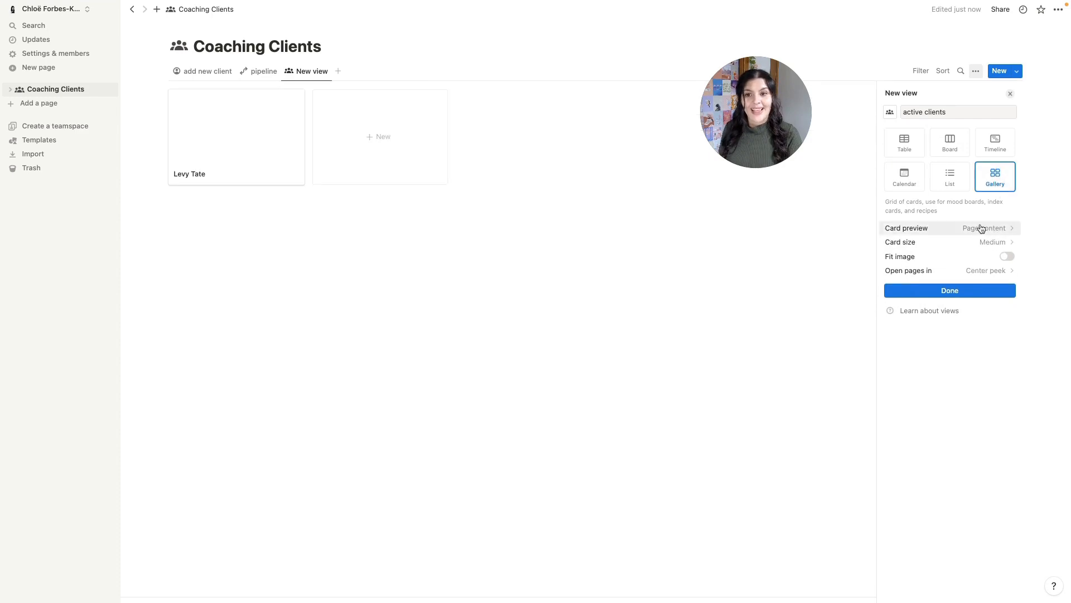
{"action": "left_click", "coordinate": [981, 228]}
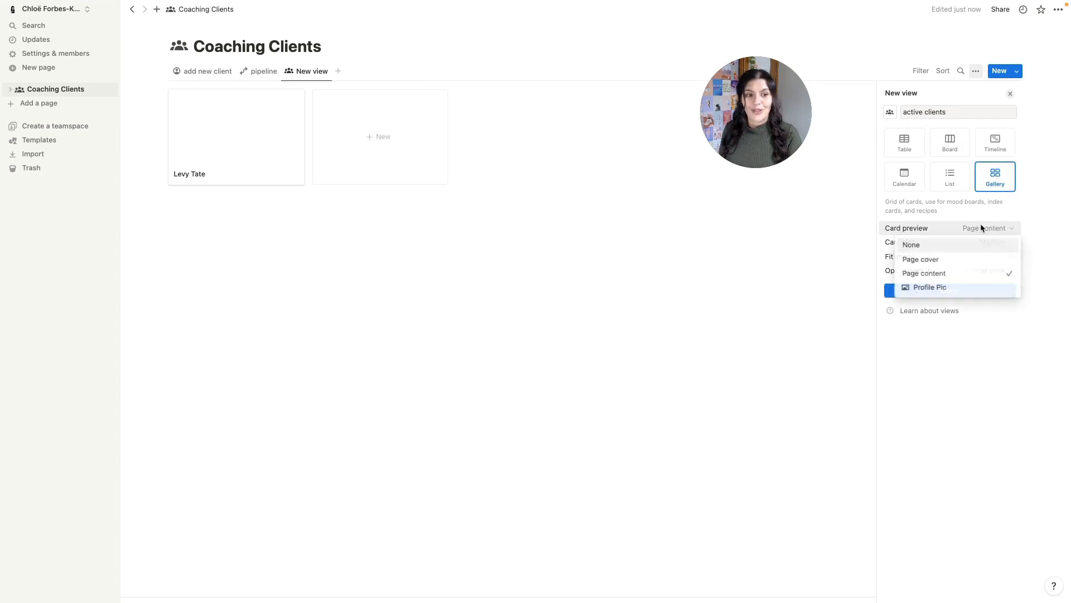
{"action": "left_click", "coordinate": [953, 290]}
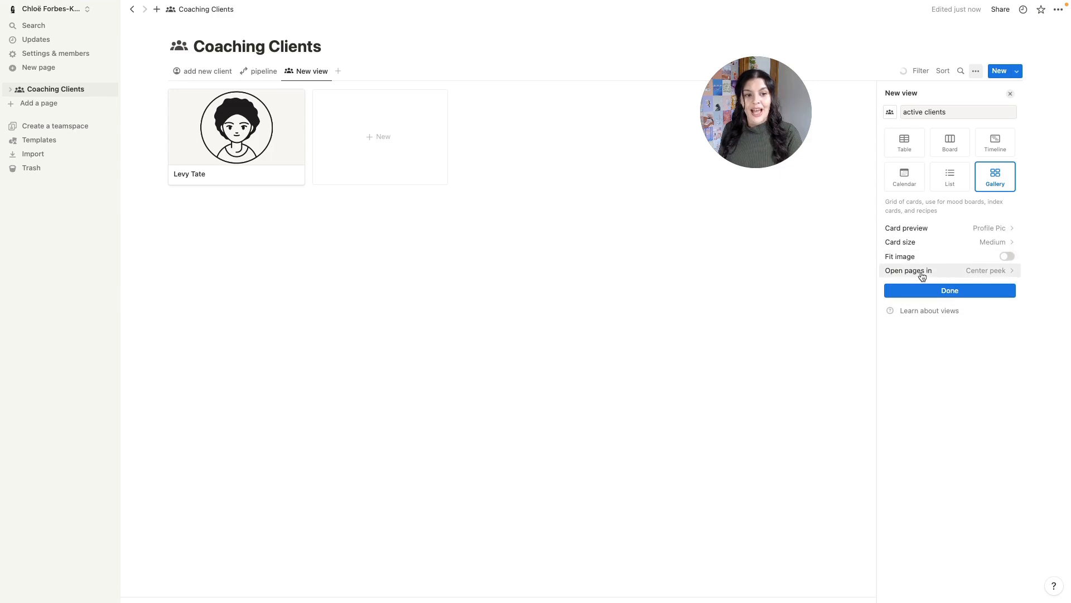
{"action": "left_click", "coordinate": [969, 274]}
{"action": "left_click", "coordinate": [944, 299]}
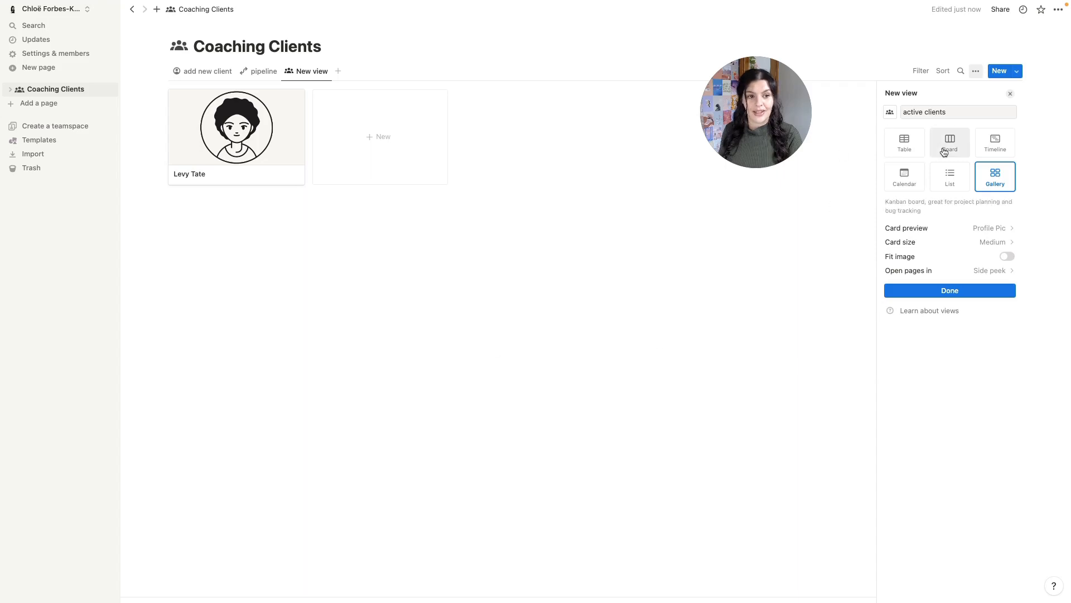
{"action": "left_click", "coordinate": [1010, 95]}
- Show the Timeline dates on the active clients gallery cards
{"action": "left_click", "coordinate": [976, 71]}
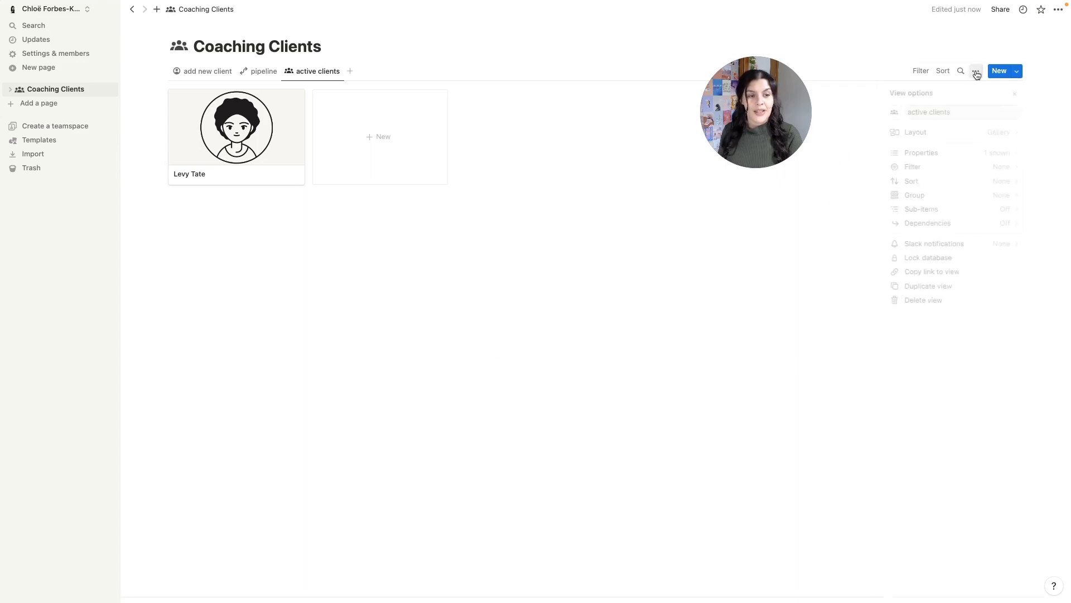
{"action": "left_click", "coordinate": [970, 153]}
{"action": "left_click", "coordinate": [1002, 212]}
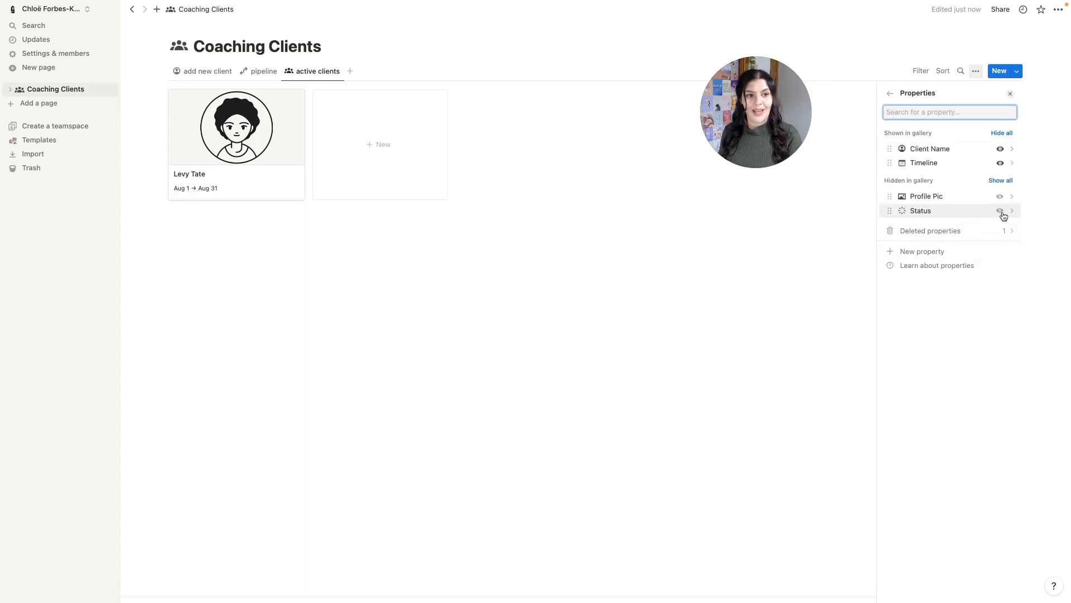
{"action": "left_click", "coordinate": [862, 165]}
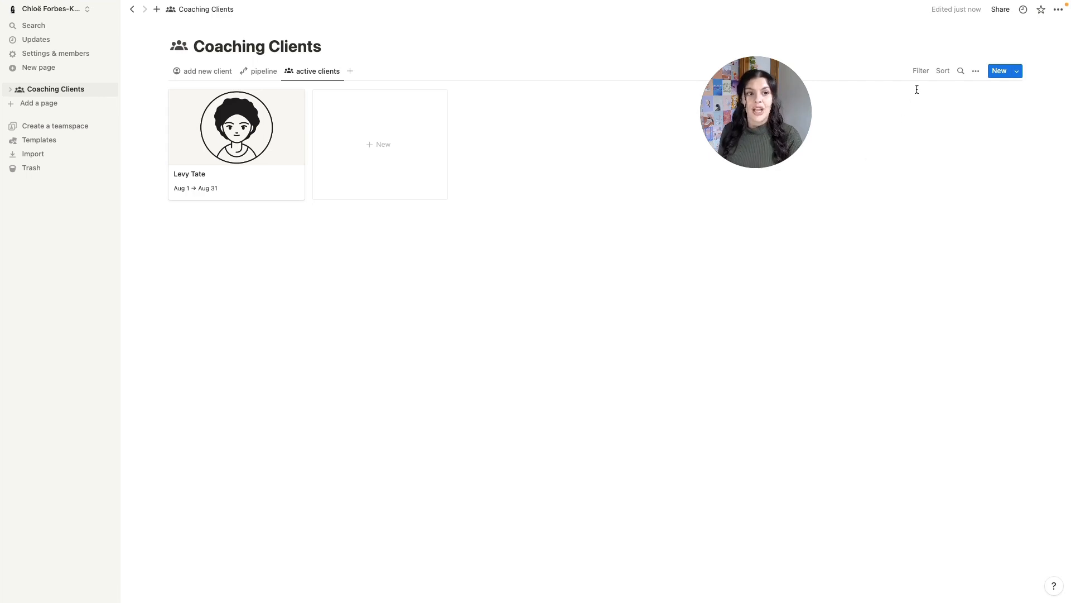
- Filter the active clients view to show only clients with Active status
{"action": "left_click", "coordinate": [976, 71]}
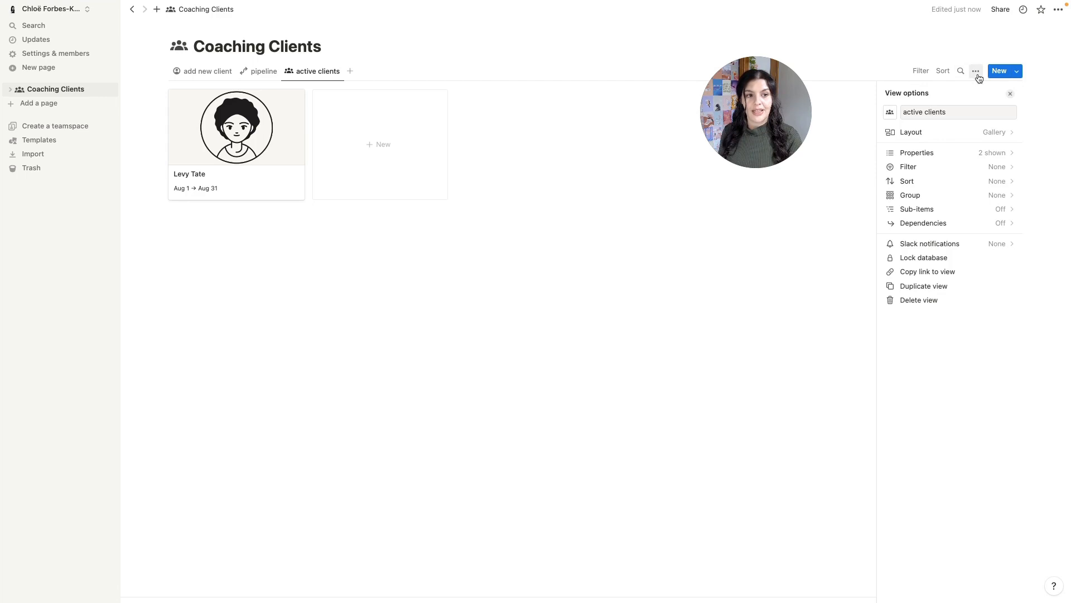
{"action": "left_click", "coordinate": [957, 167]}
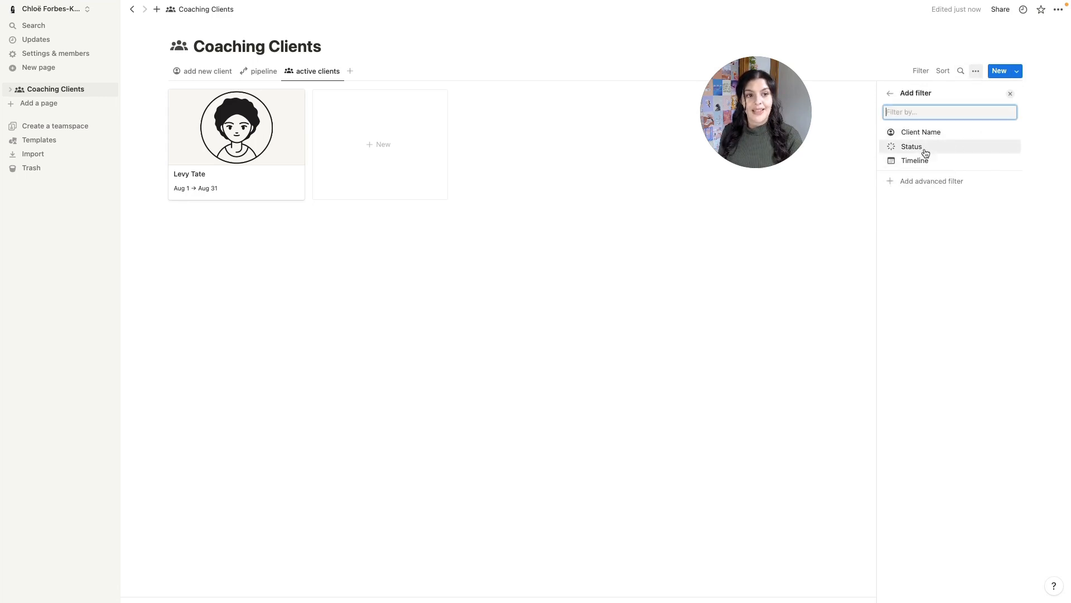
{"action": "left_click", "coordinate": [949, 151]}
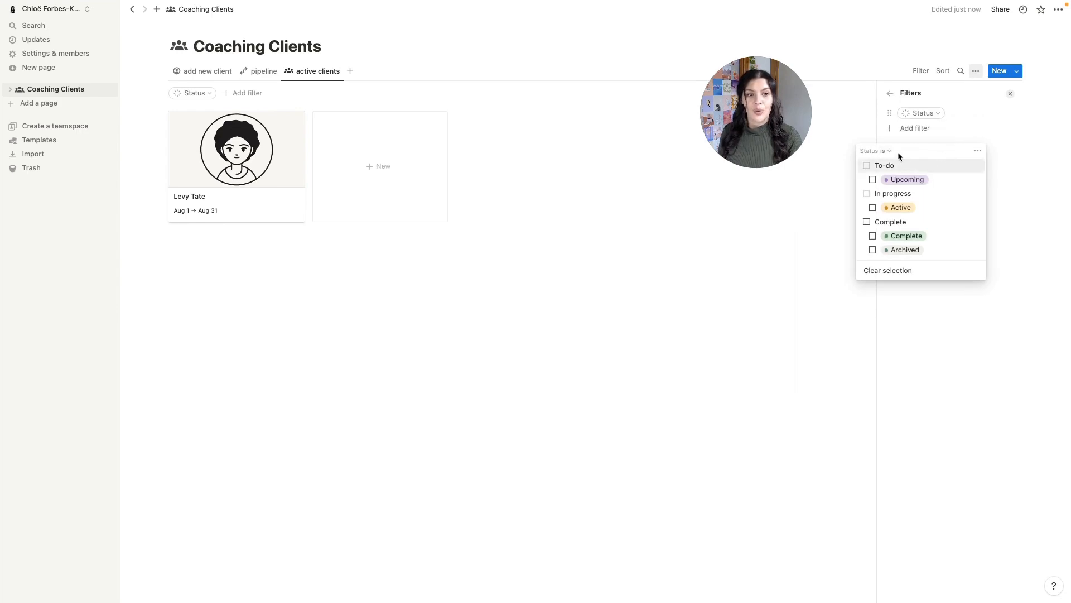
{"action": "left_click", "coordinate": [894, 211]}
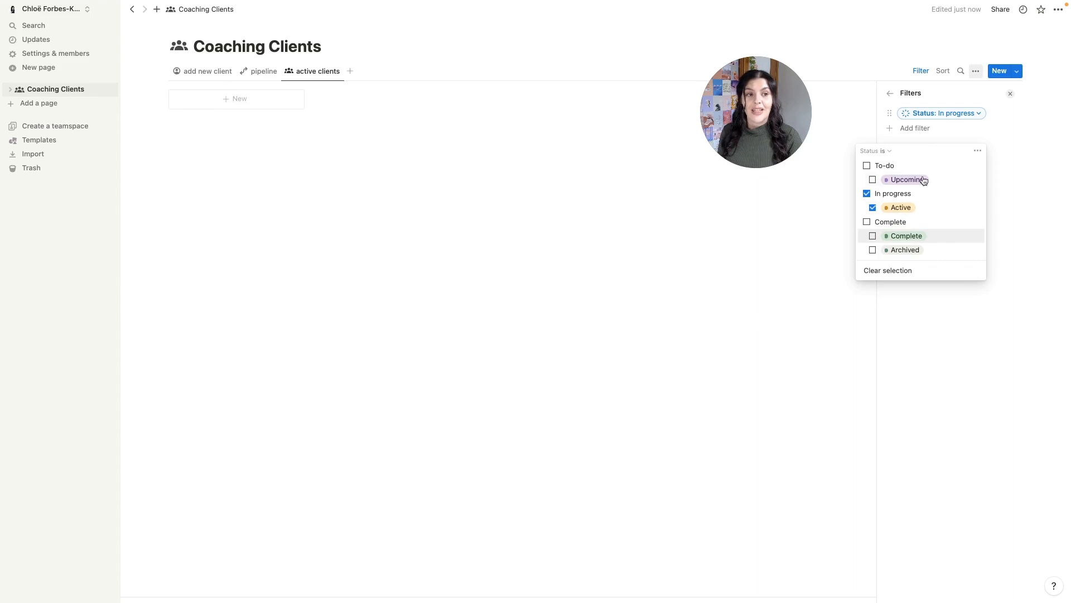
{"action": "left_click", "coordinate": [714, 297]}
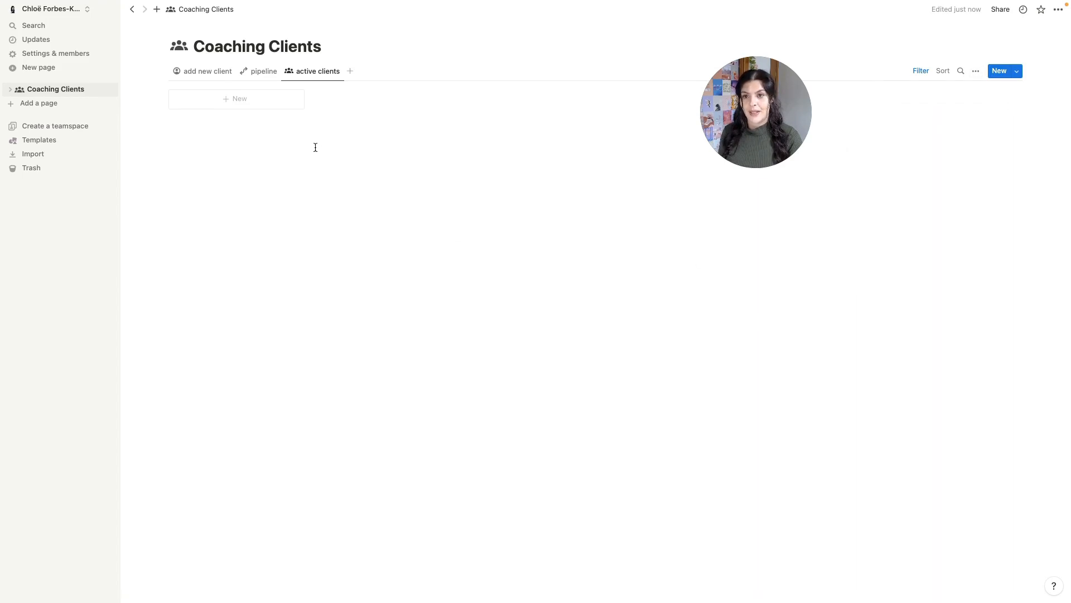
- Move the client card into Active on the pipeline board, then view the active clients gallery
{"action": "left_click", "coordinate": [259, 72]}
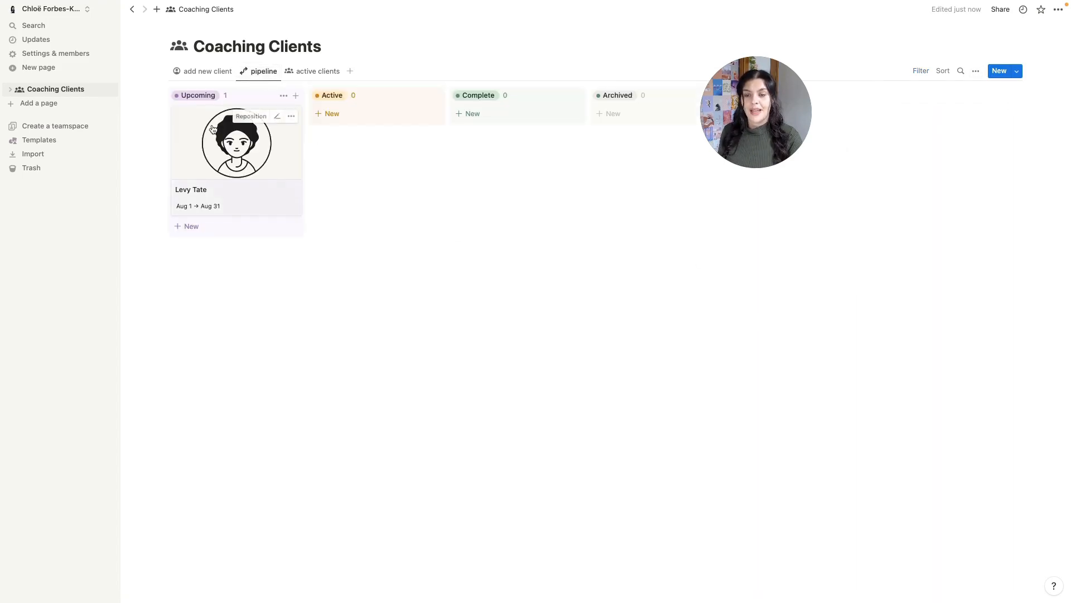
{"action": "left_click_drag", "start_coordinate": [239, 143], "coordinate": [378, 120]}
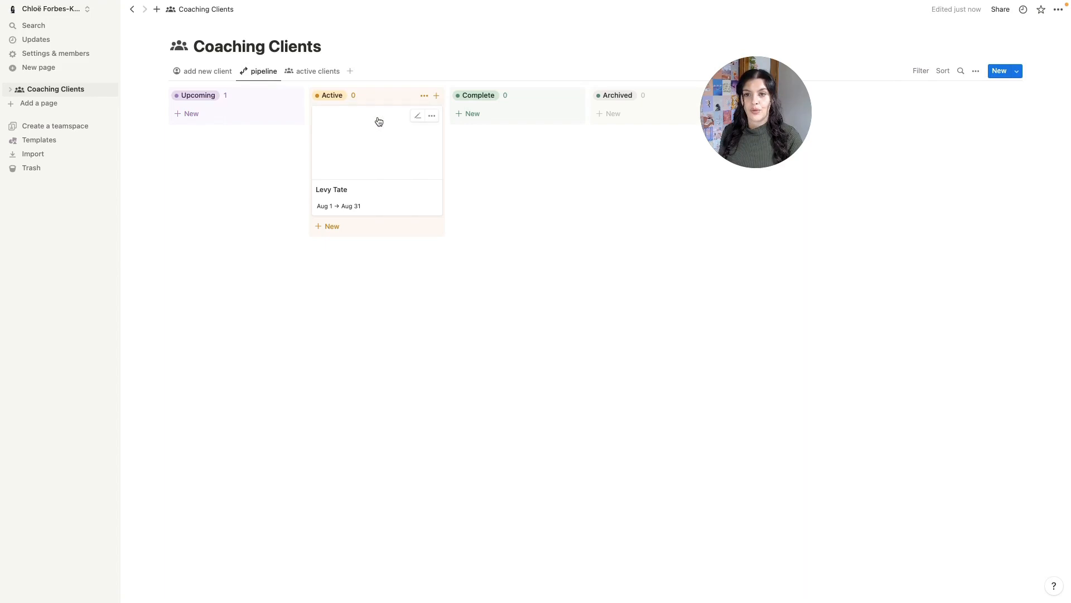
{"action": "left_click", "coordinate": [306, 76]}
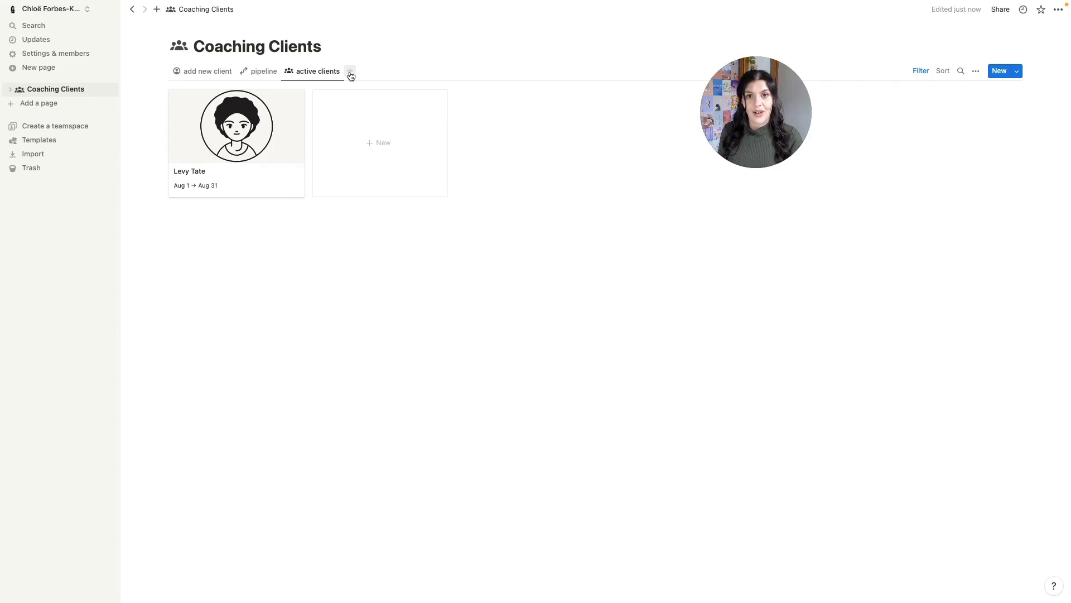
- Duplicate the active clients view, rename it 'completed', and give it a check icon
{"action": "left_click", "coordinate": [317, 74]}
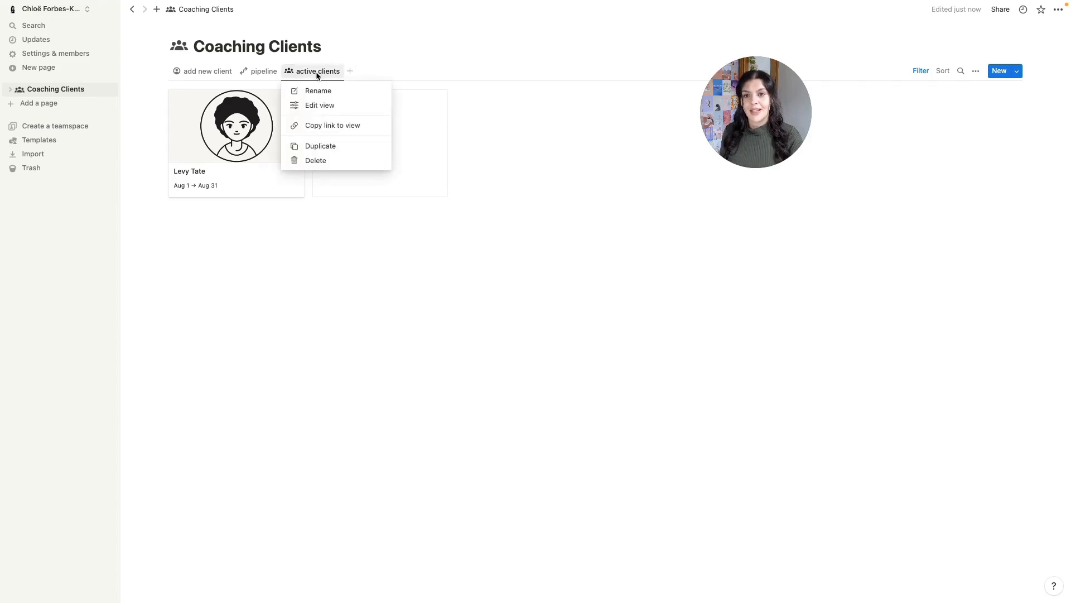
{"action": "left_click", "coordinate": [318, 147]}
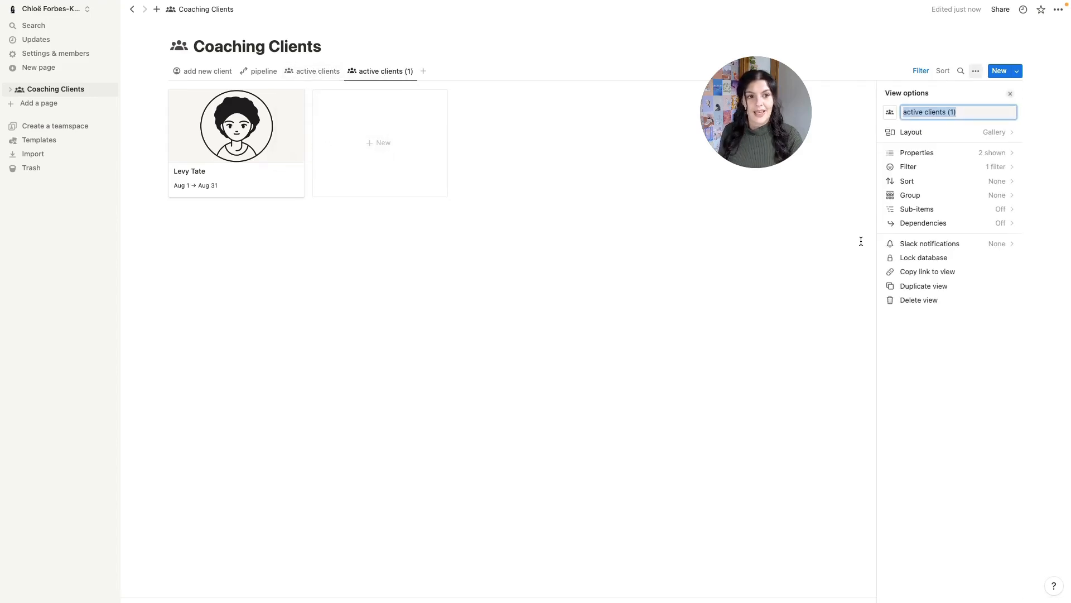
{"action": "type", "text": "com"}
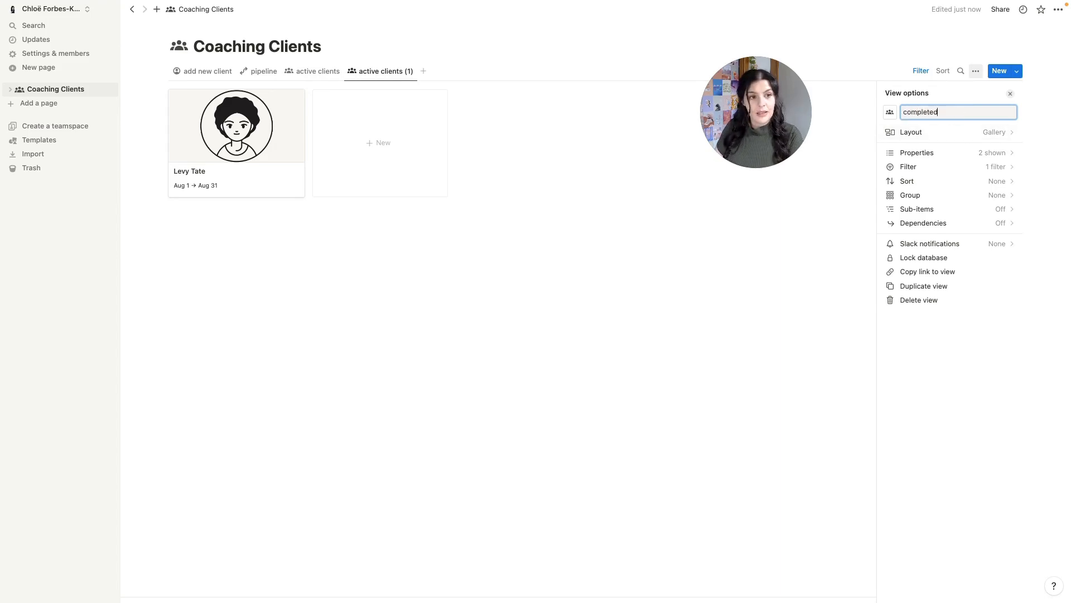
{"action": "type", "text": "pleted"}
{"action": "left_click", "coordinate": [890, 111]}
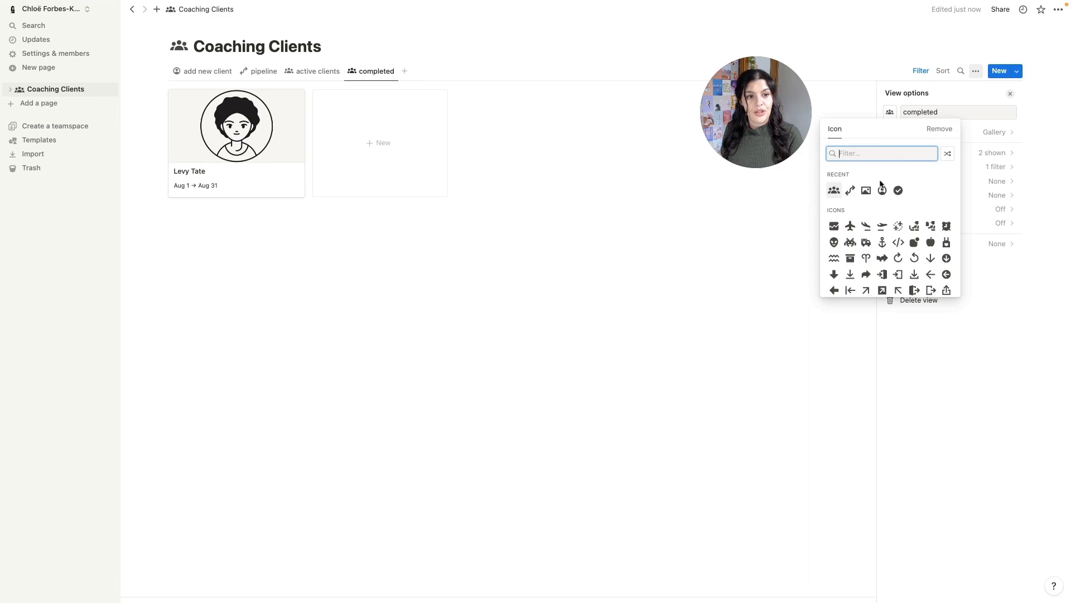
{"action": "left_click", "coordinate": [899, 191]}
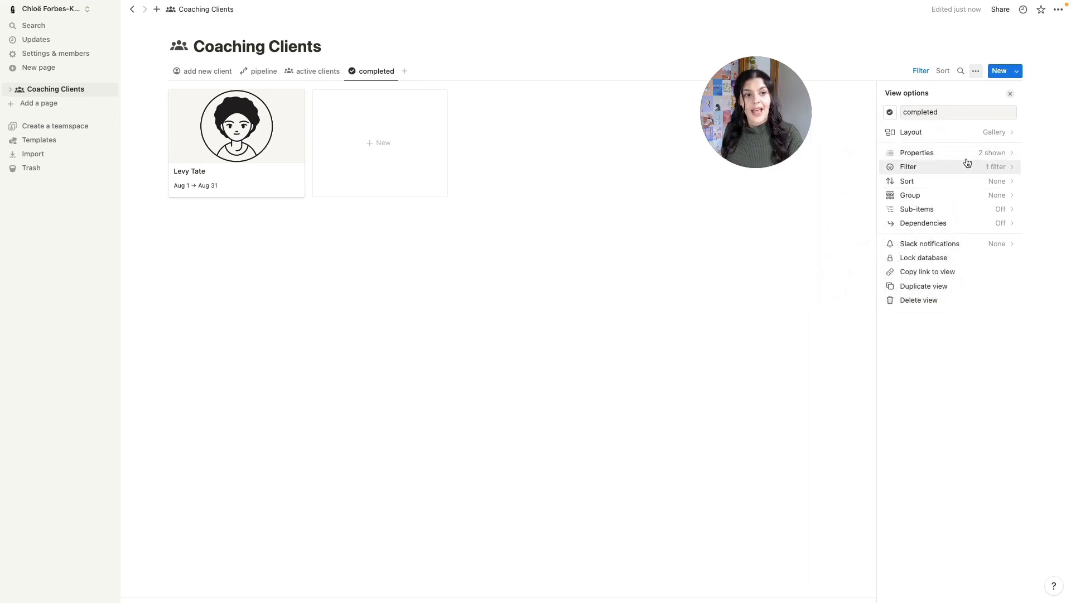
- Change the view's Status filter from In progress to Complete
{"action": "left_click", "coordinate": [984, 168]}
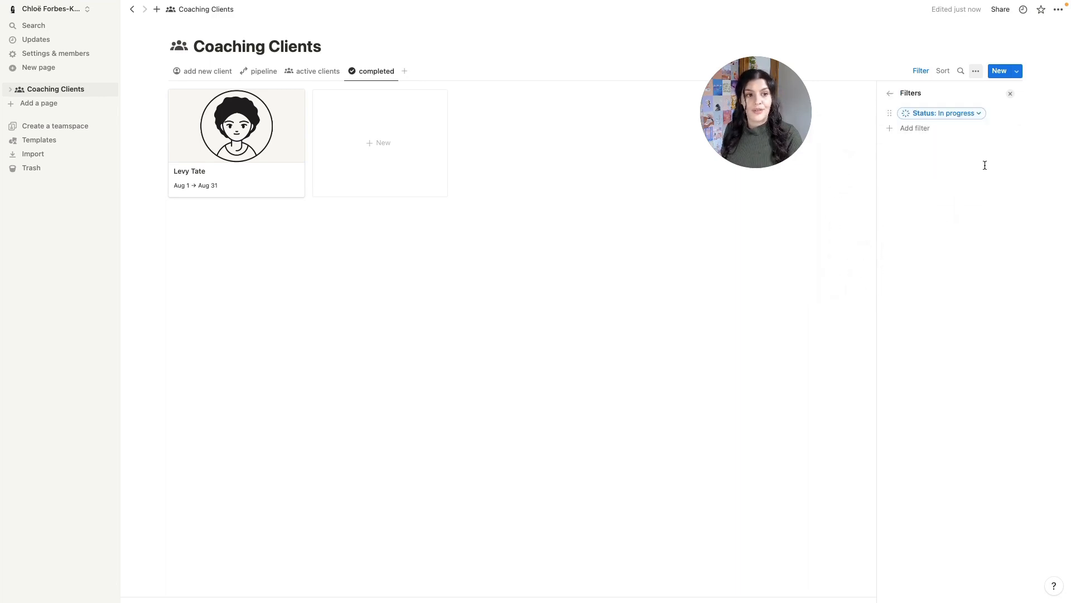
{"action": "left_click", "coordinate": [962, 118]}
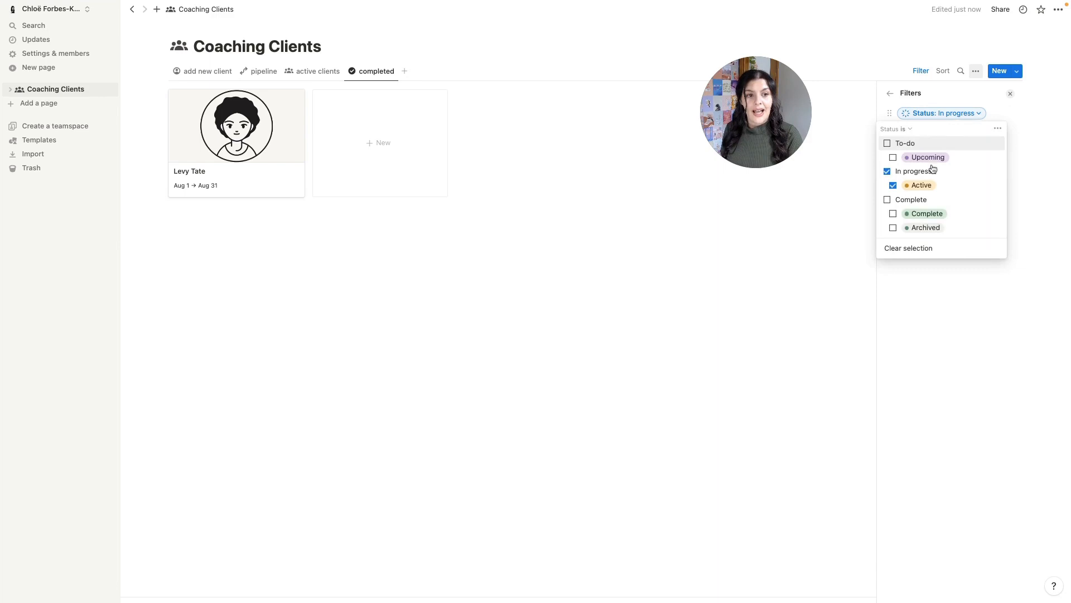
{"action": "left_click", "coordinate": [887, 172]}
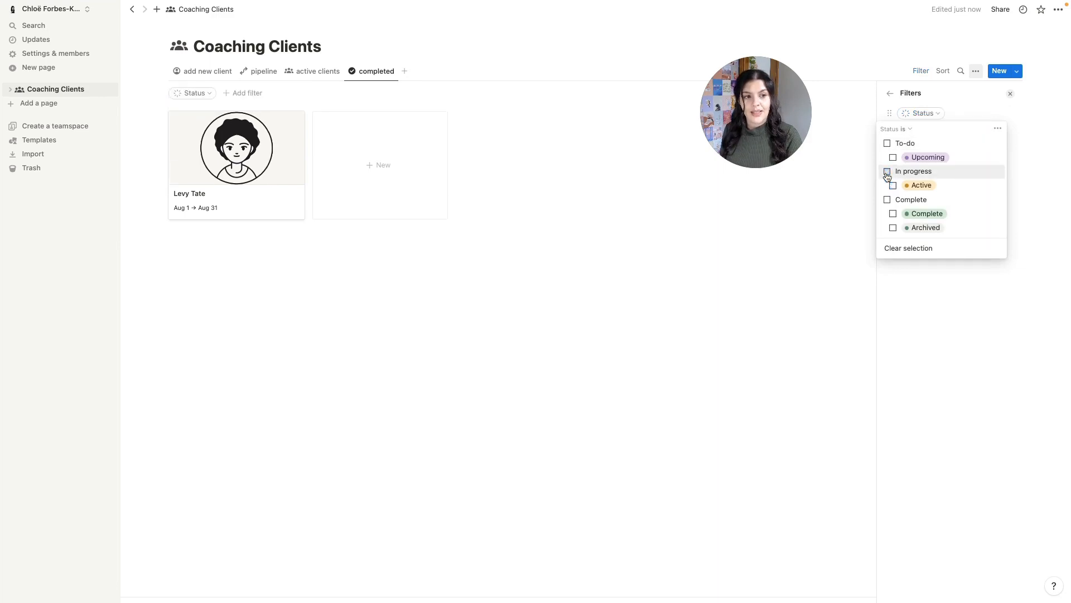
{"action": "left_click", "coordinate": [893, 214]}
{"action": "left_click", "coordinate": [715, 297]}
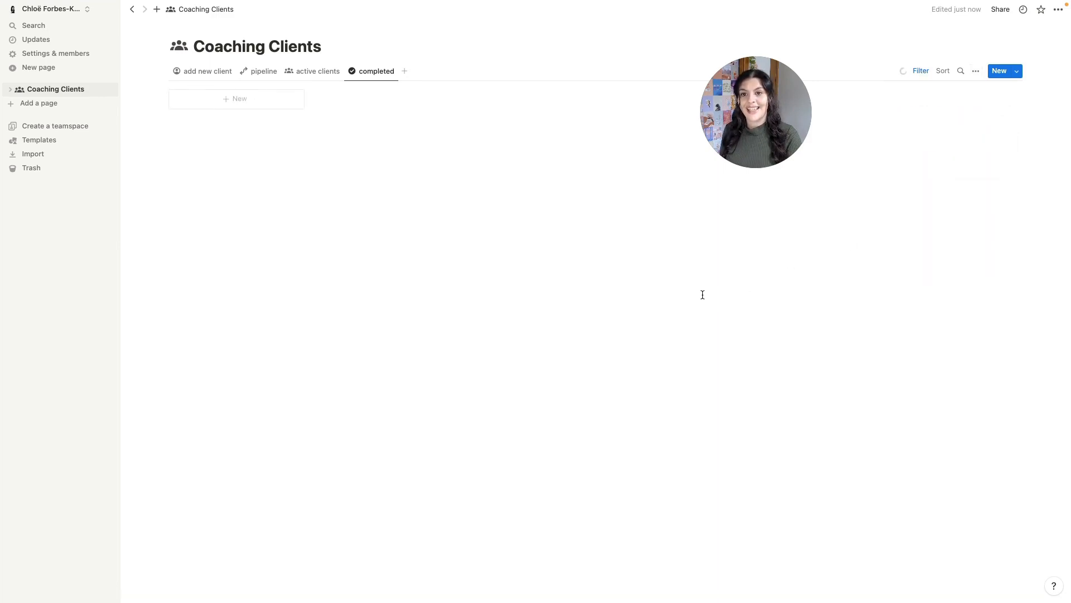
- Drag the client card to Complete, check it appears in completed, then move it back to Upcoming
{"action": "left_click", "coordinate": [259, 71]}
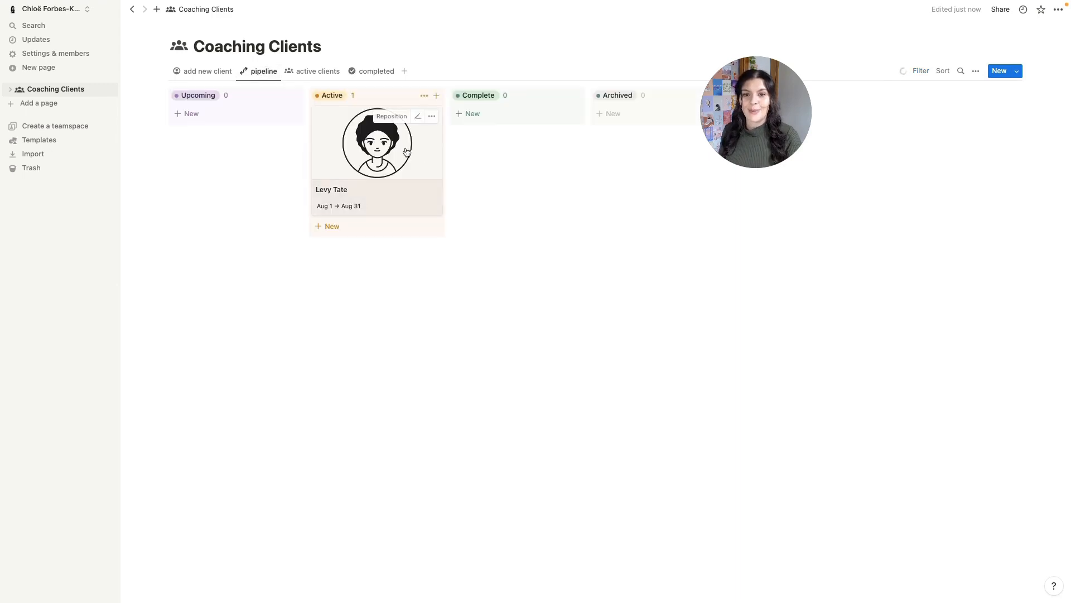
{"action": "left_click_drag", "start_coordinate": [406, 150], "coordinate": [508, 134]}
{"action": "left_click", "coordinate": [364, 71]}
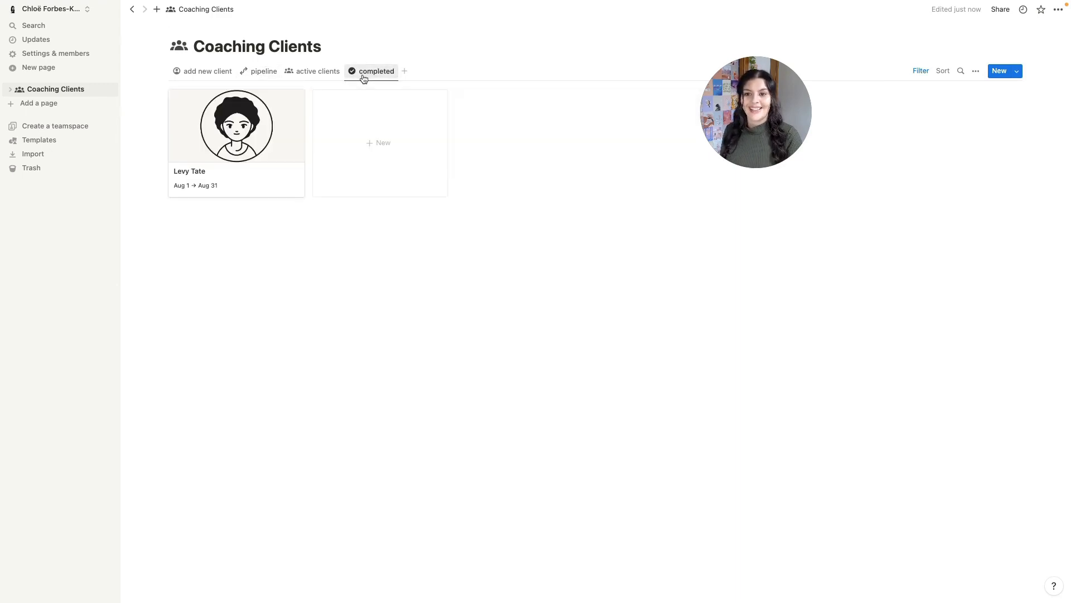
{"action": "left_click", "coordinate": [261, 72]}
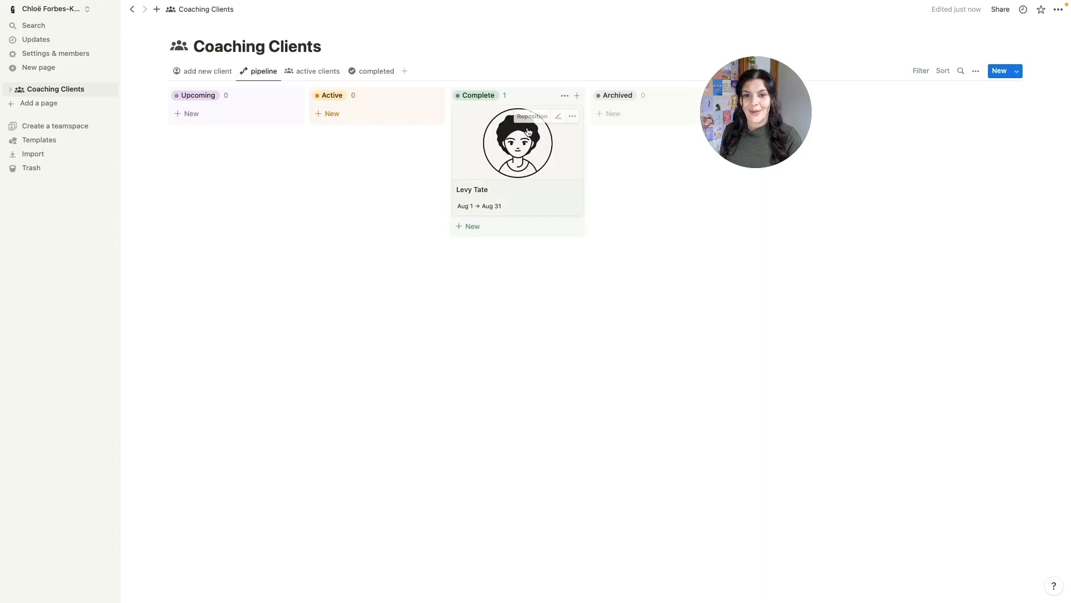
{"action": "left_click_drag", "start_coordinate": [499, 131], "coordinate": [227, 114]}
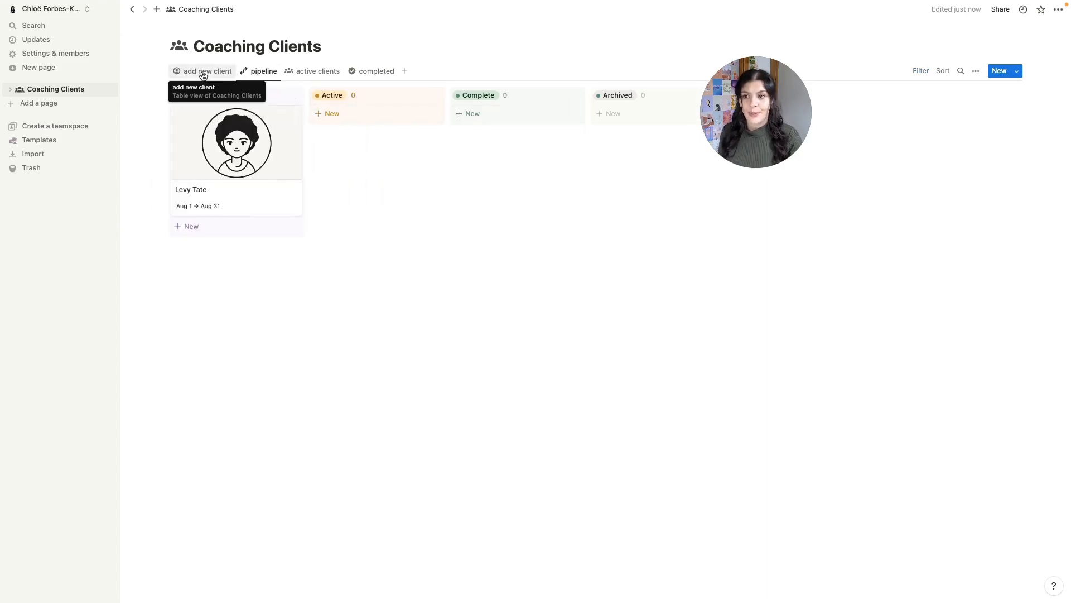
- Create a new page titled Meetings holding a new table database
{"action": "left_click", "coordinate": [36, 105]}
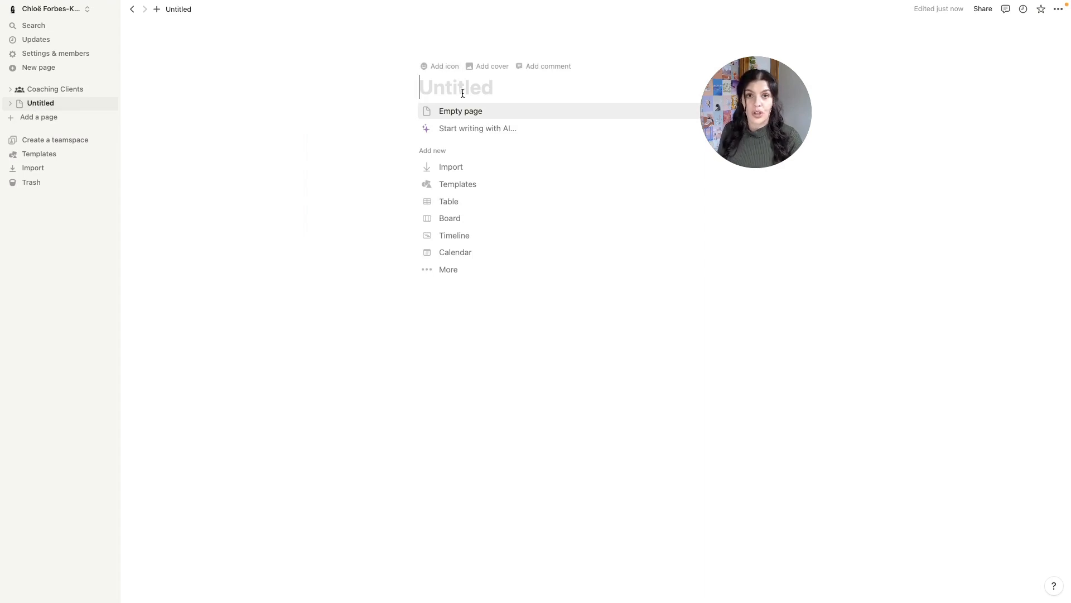
{"action": "type", "text": "Meetings"}
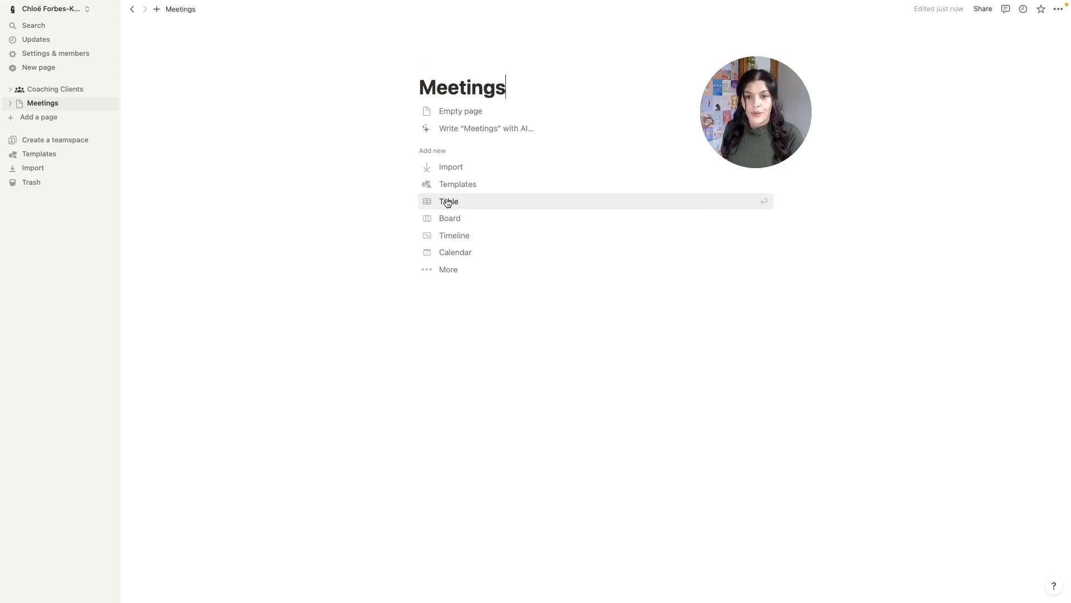
{"action": "left_click", "coordinate": [474, 203]}
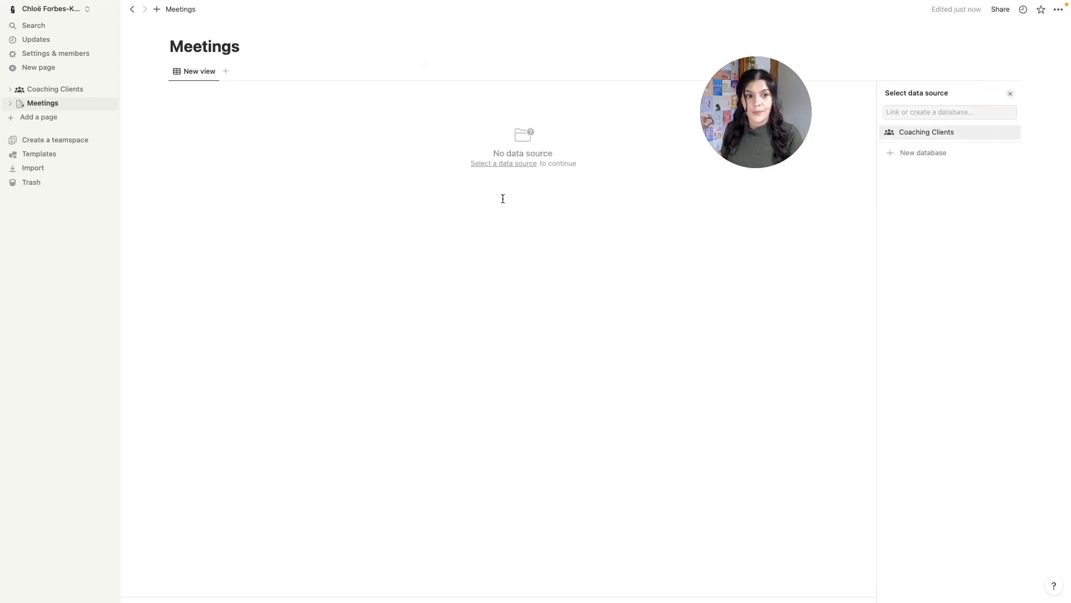
{"action": "left_click", "coordinate": [930, 158]}
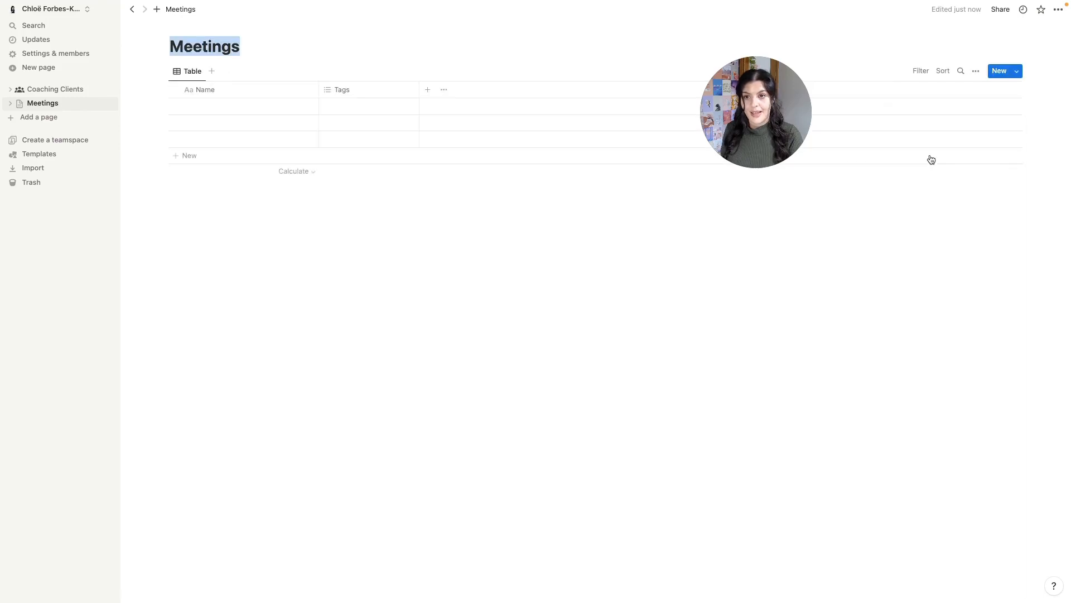
- Give the Meetings page the dark meeting icon from the Icons library
{"action": "mouse_move", "coordinate": [188, 33]}
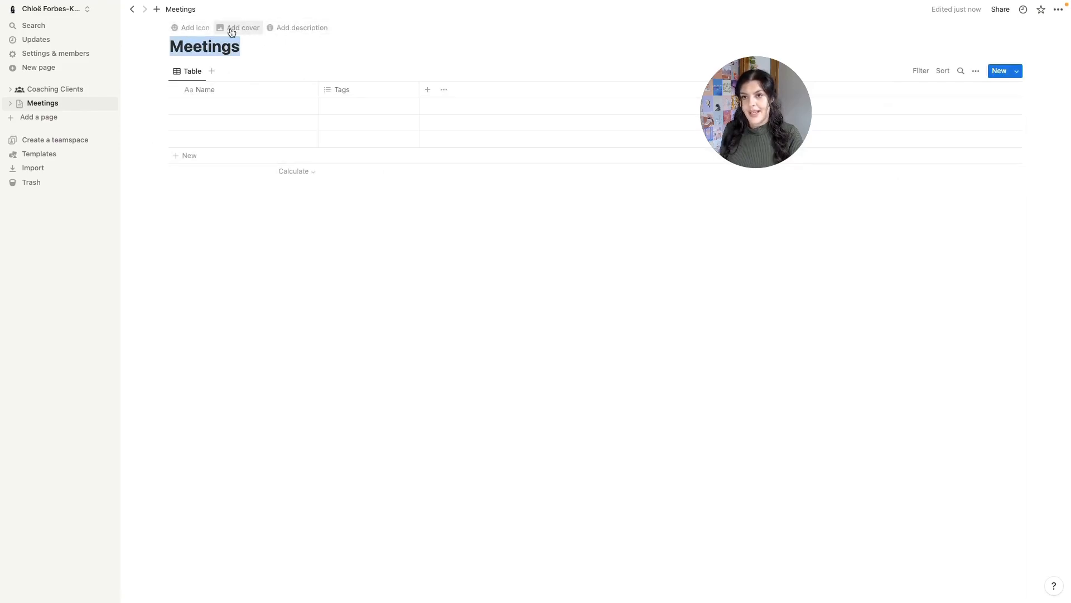
{"action": "left_click", "coordinate": [196, 31]}
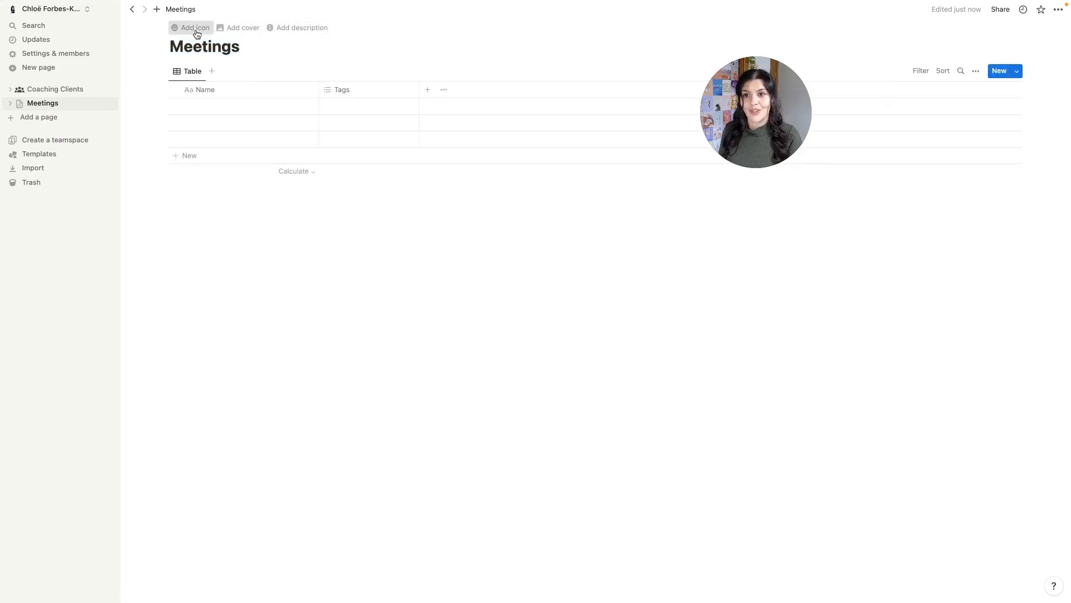
{"action": "left_click", "coordinate": [185, 50]}
{"action": "left_click", "coordinate": [123, 68]}
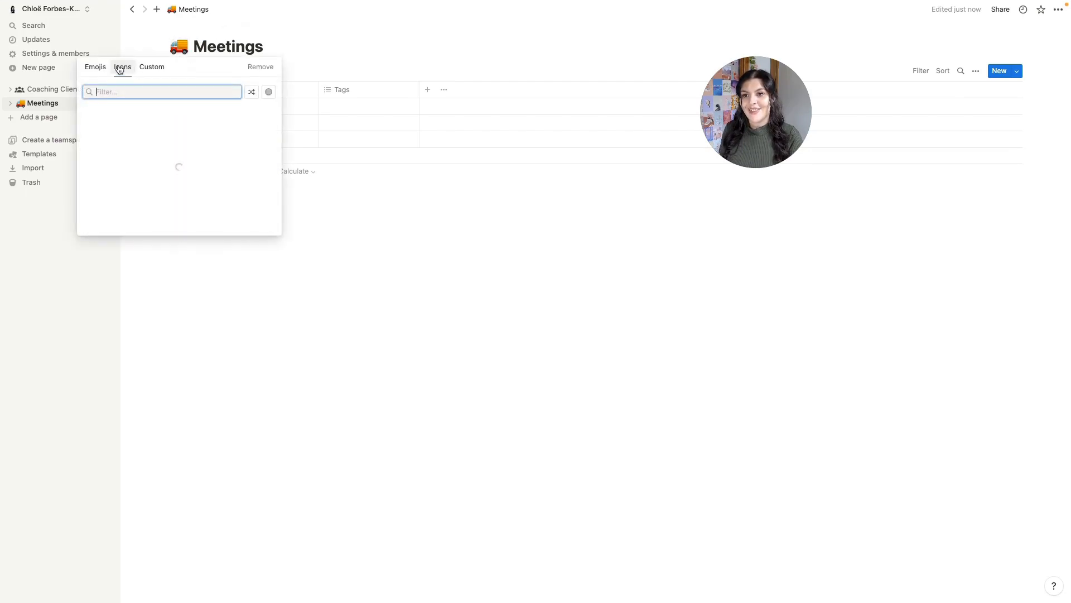
{"action": "type", "text": "meetings"}
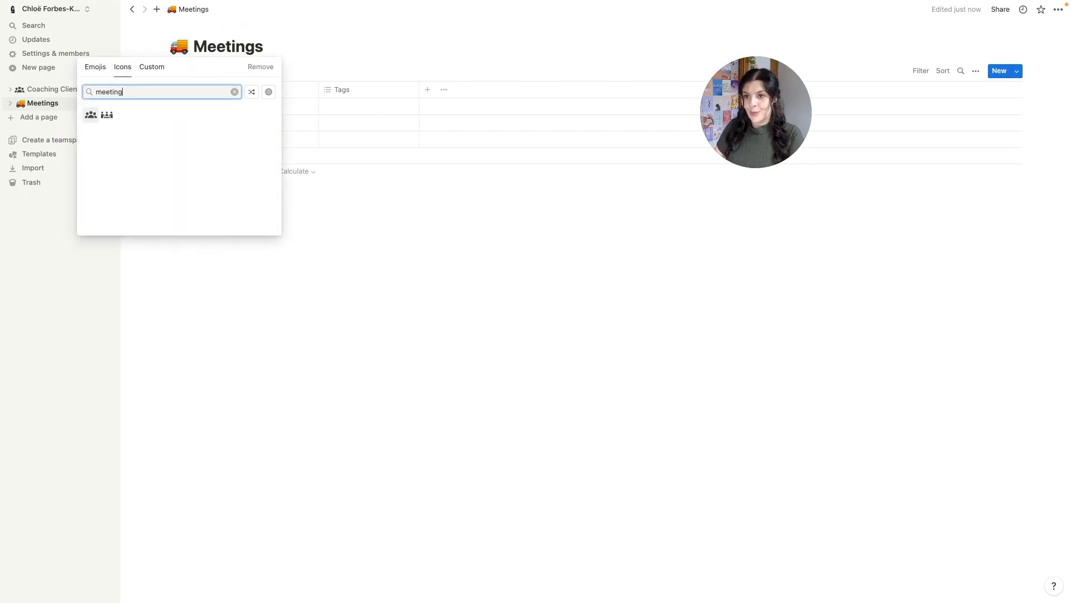
{"action": "key", "text": "BackSpace"}
{"action": "left_click", "coordinate": [107, 115]}
{"action": "left_click", "coordinate": [73, 132]}
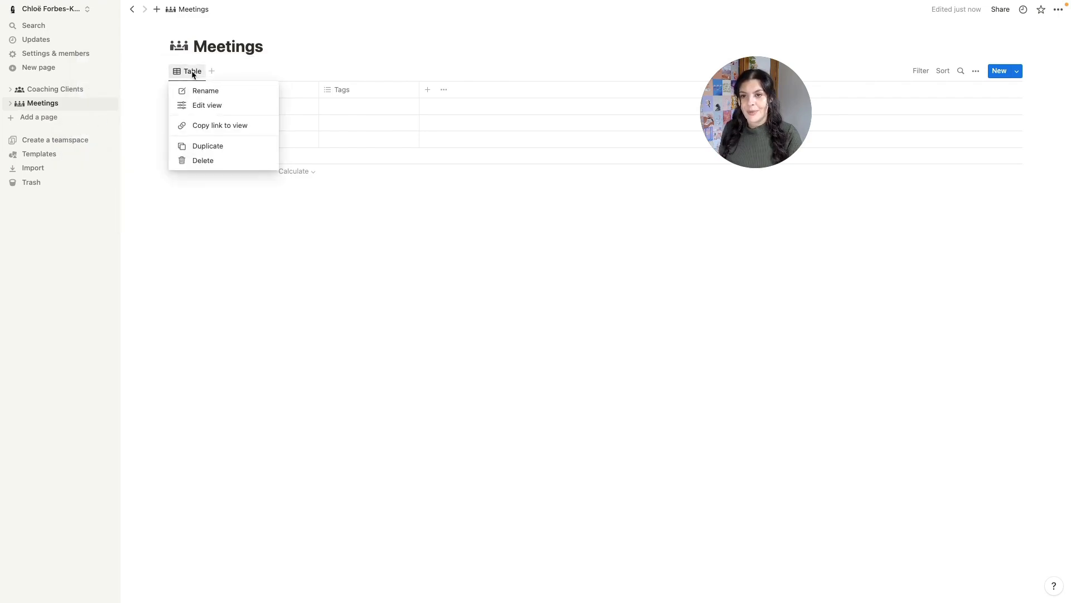
- Rename the table view to 'add new meeting' and give it the meetings icon
{"action": "left_click", "coordinate": [202, 103]}
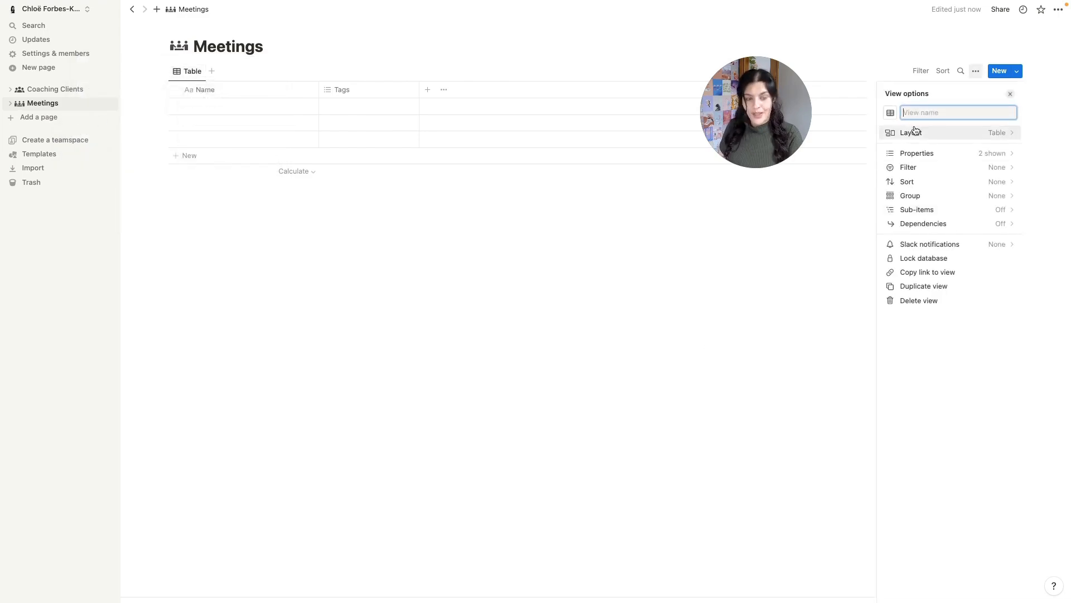
{"action": "type", "text": "add new meetin"}
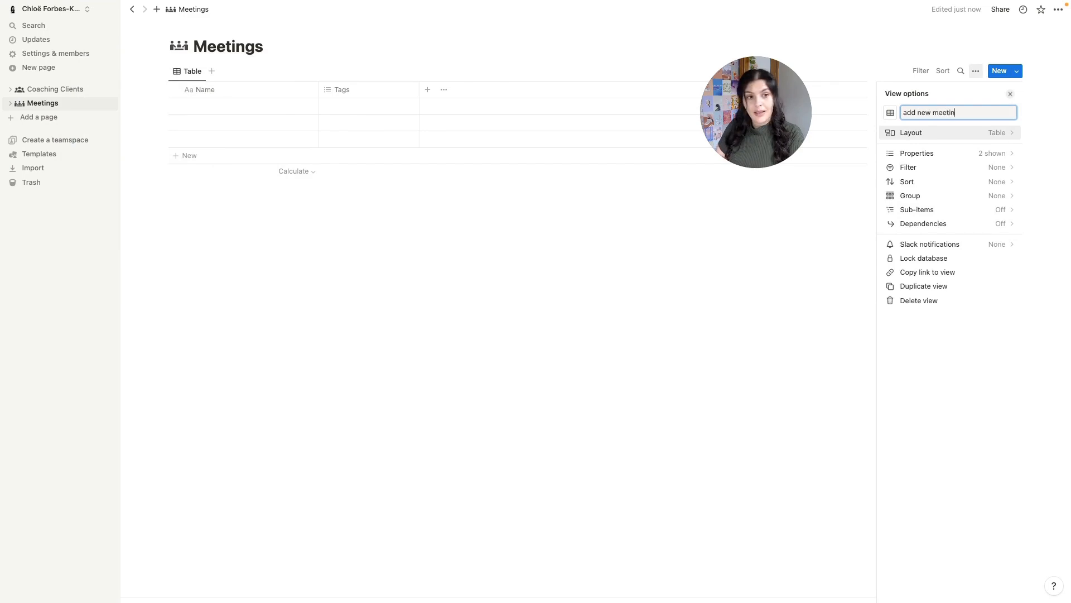
{"action": "type", "text": "g"}
{"action": "left_click", "coordinate": [892, 113]}
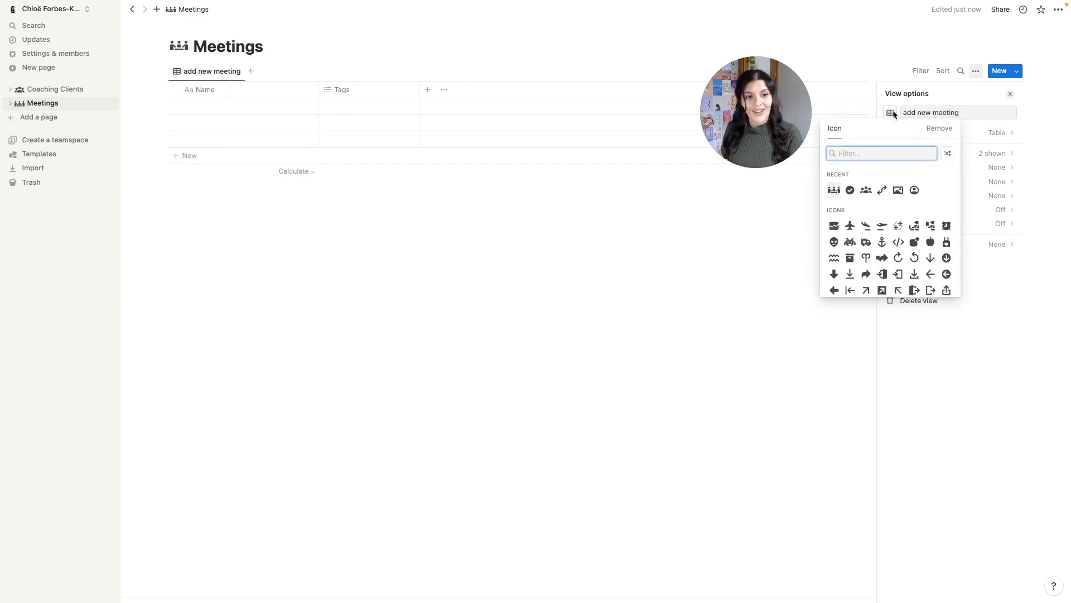
{"action": "left_click", "coordinate": [834, 189]}
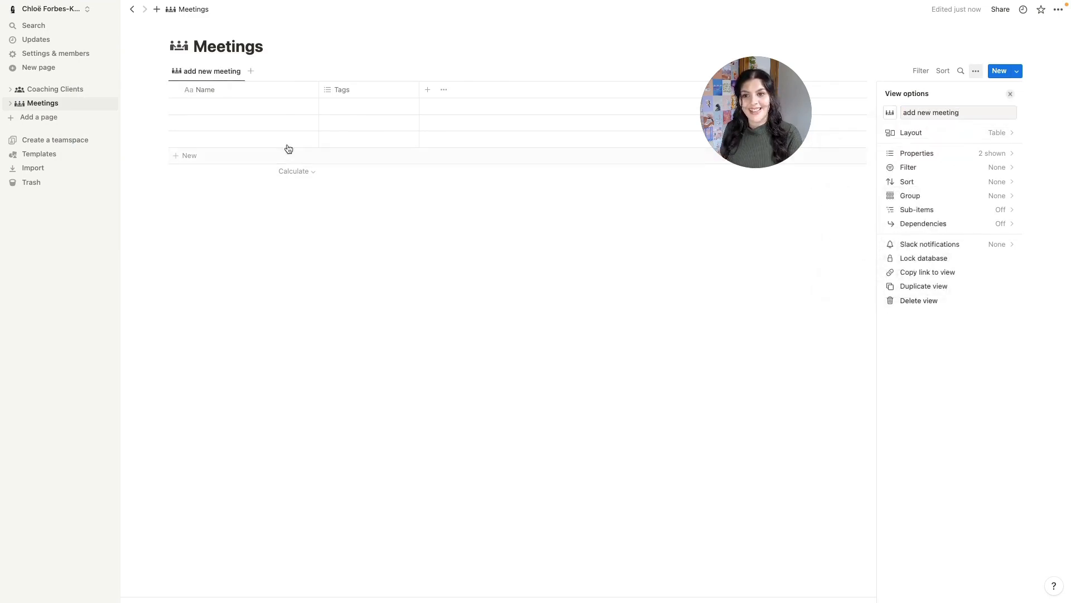
{"action": "left_click", "coordinate": [209, 90]}
- Rename the Name column to Meeting and give it the meetings icon
{"action": "double_click", "coordinate": [209, 112]}
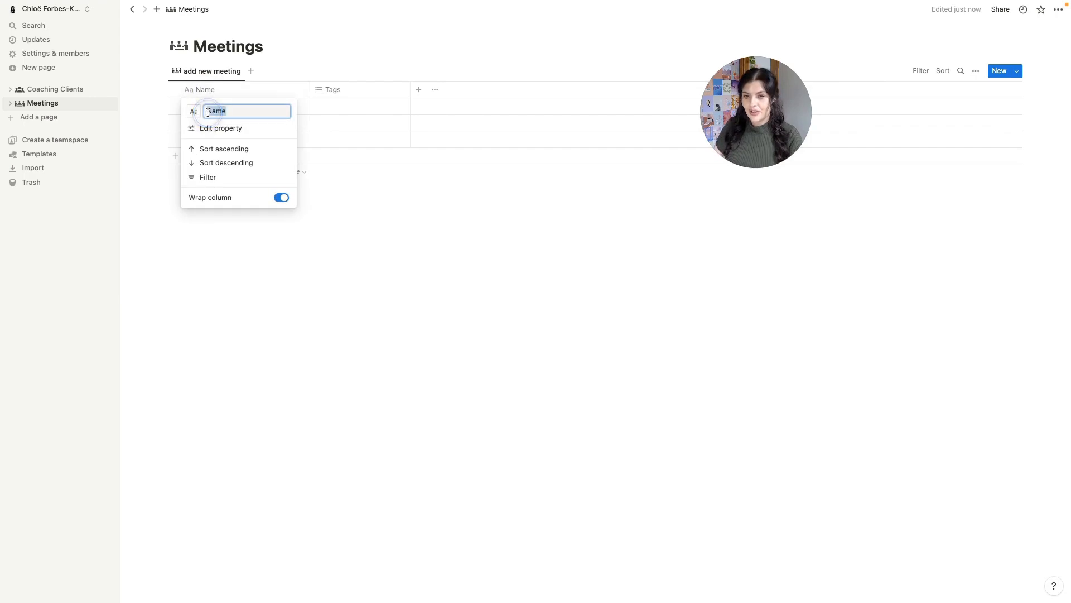
{"action": "type", "text": "Meeting"}
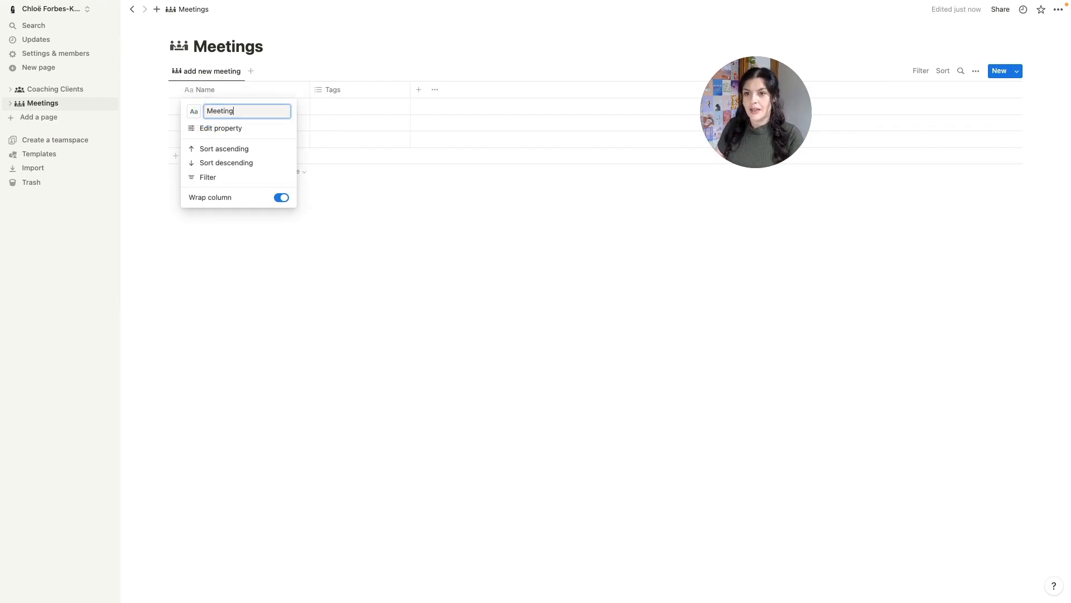
{"action": "left_click", "coordinate": [193, 112]}
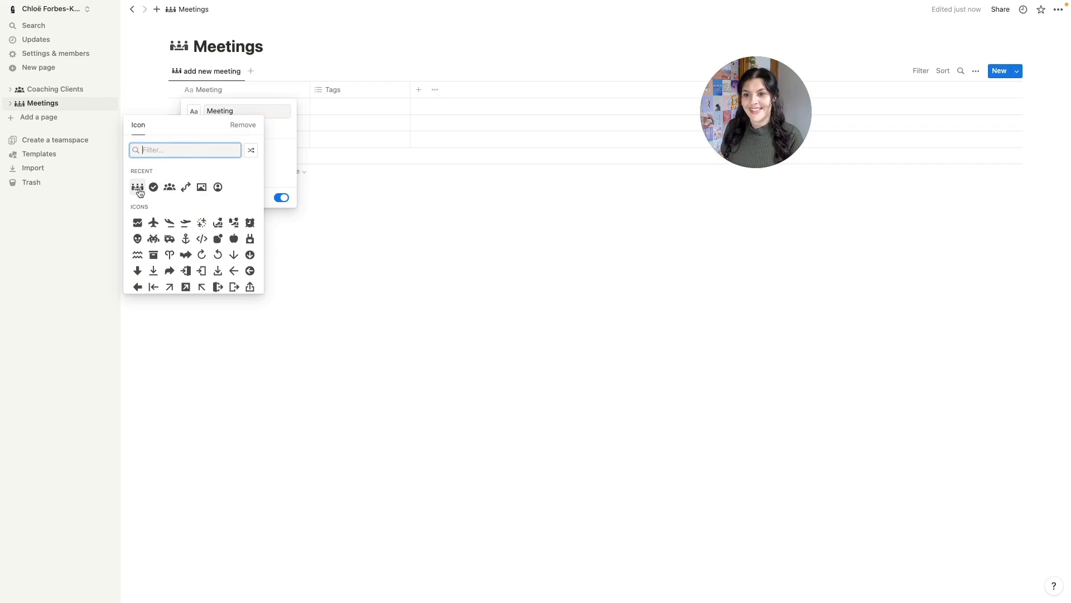
{"action": "left_click", "coordinate": [136, 187]}
{"action": "left_click", "coordinate": [340, 212]}
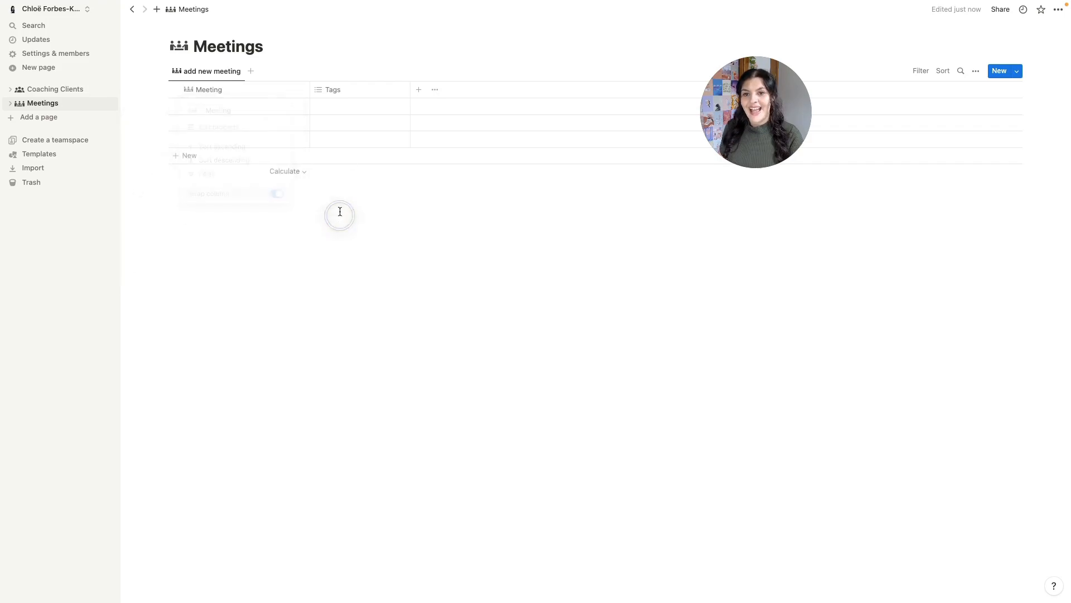
- Delete the Tags property from the table
{"action": "left_click", "coordinate": [351, 91]}
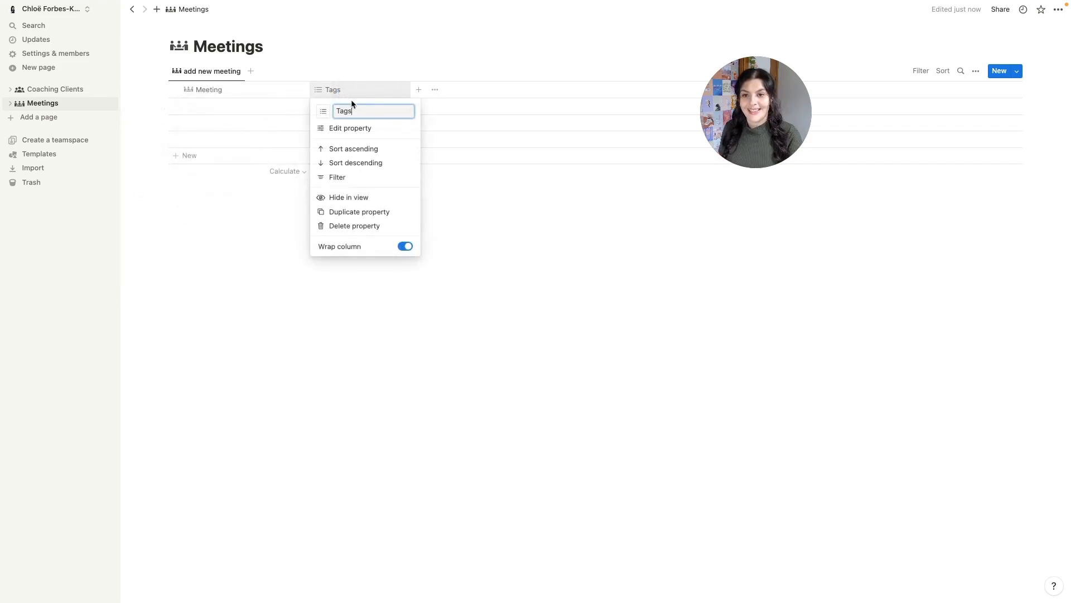
{"action": "left_click", "coordinate": [352, 229]}
{"action": "left_click", "coordinate": [490, 307]}
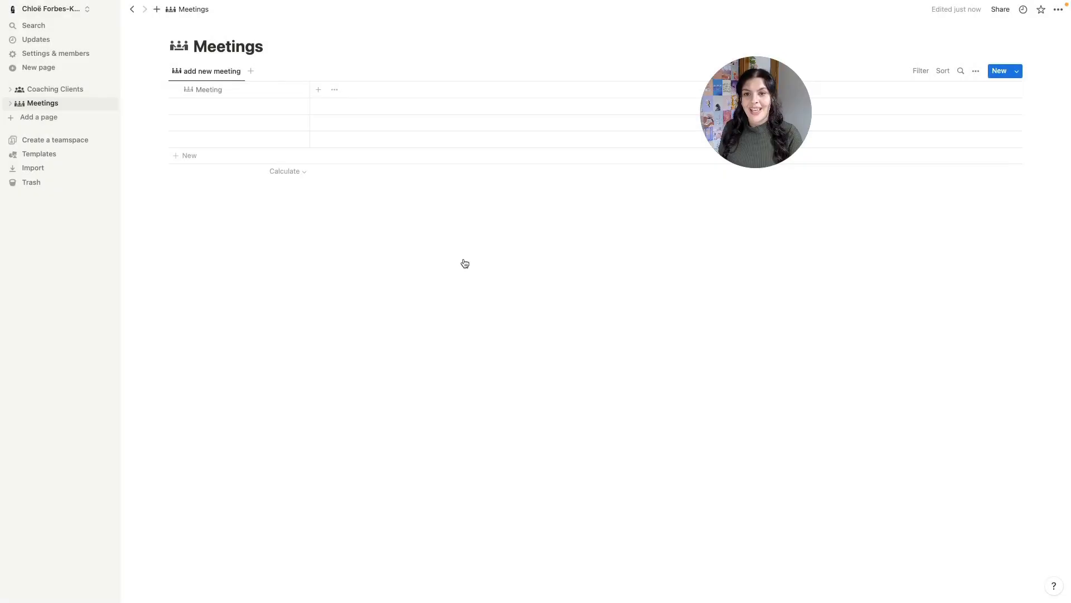
- Add a Date property and drag it ahead of the Meeting column
{"action": "left_click", "coordinate": [318, 90]}
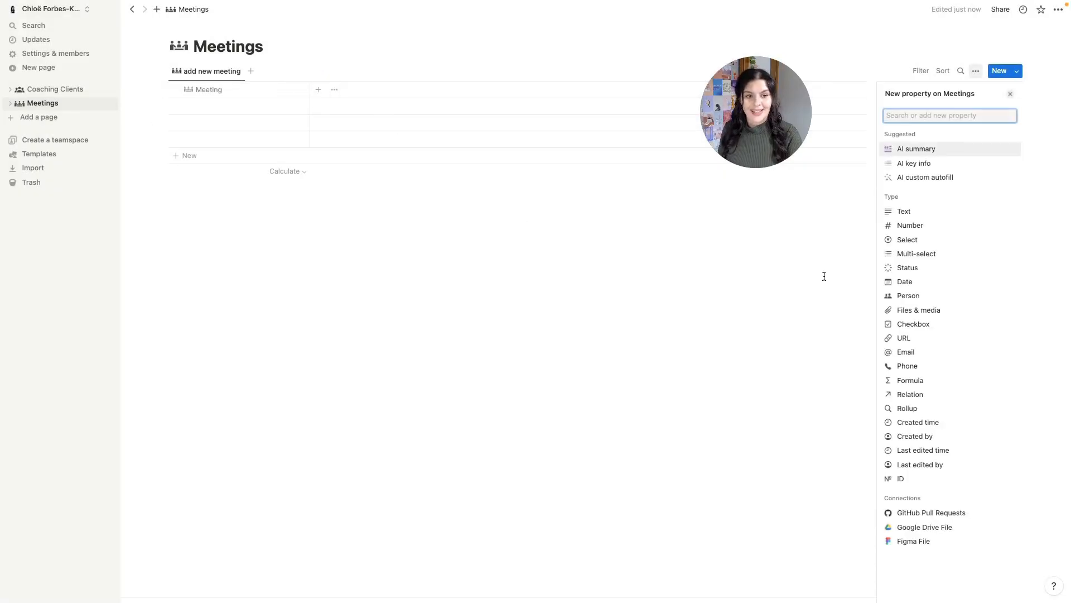
{"action": "left_click", "coordinate": [904, 282]}
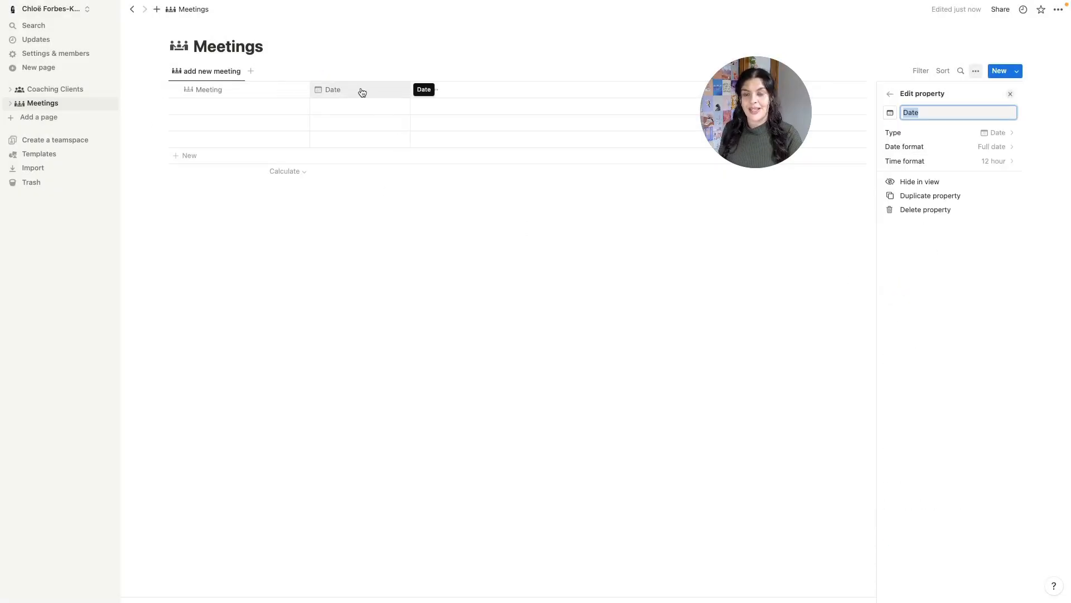
{"action": "left_click_drag", "start_coordinate": [359, 87], "coordinate": [247, 87]}
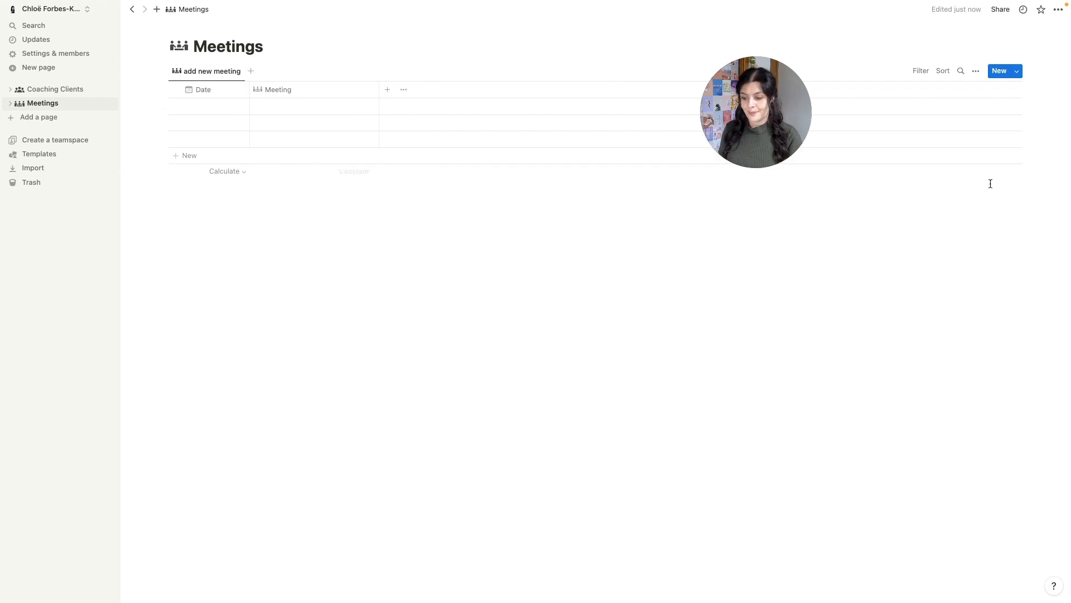
- Add a two-way relation to Coaching Clients, shown there as Meetings, and name it Client
{"action": "left_click", "coordinate": [388, 91]}
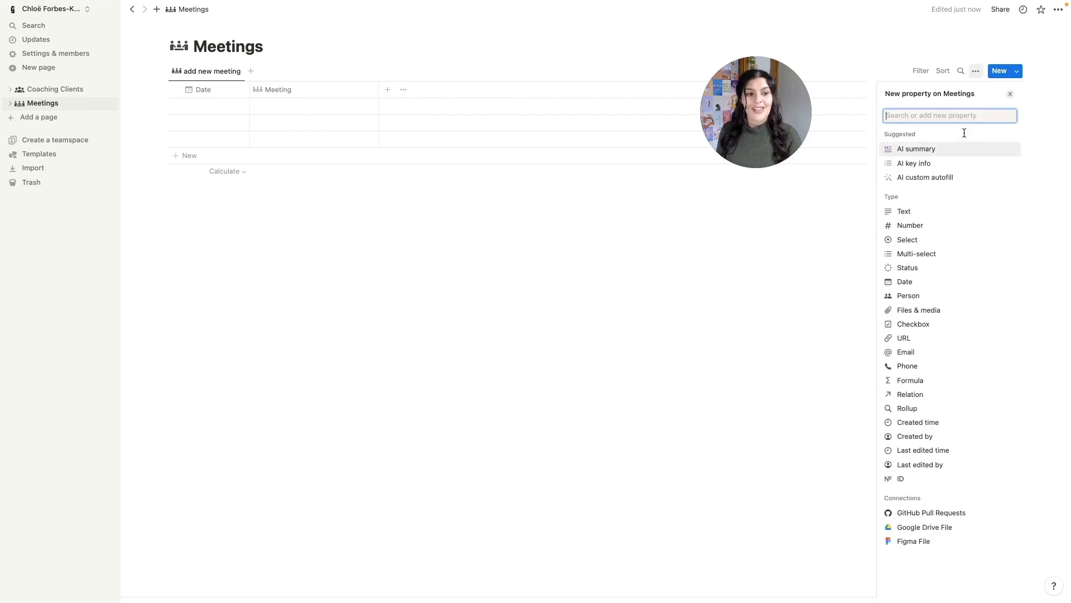
{"action": "type", "text": "re"}
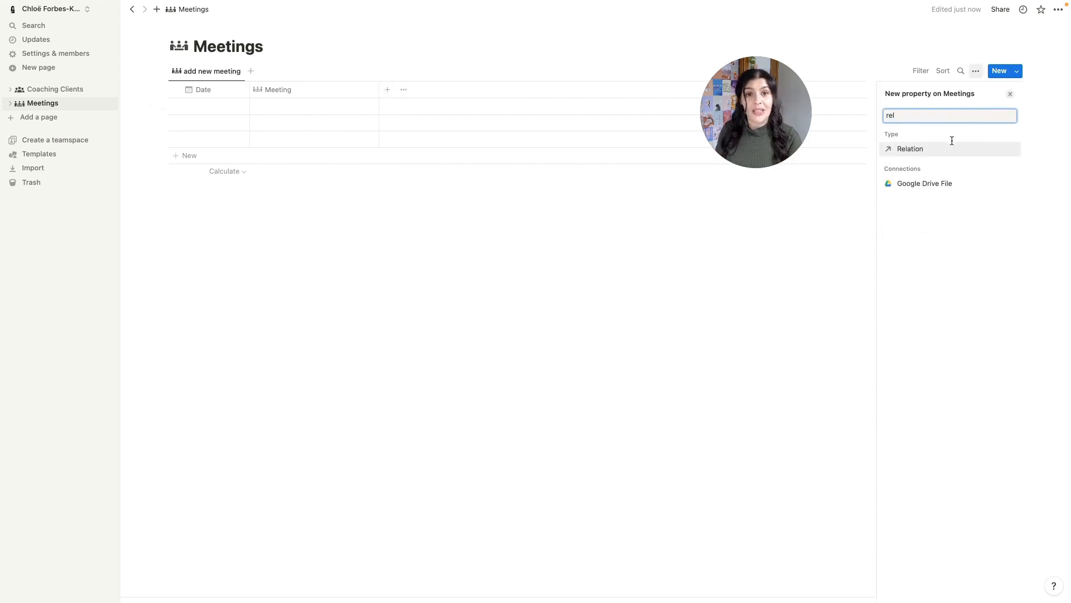
{"action": "type", "text": "l"}
{"action": "left_click", "coordinate": [949, 148]}
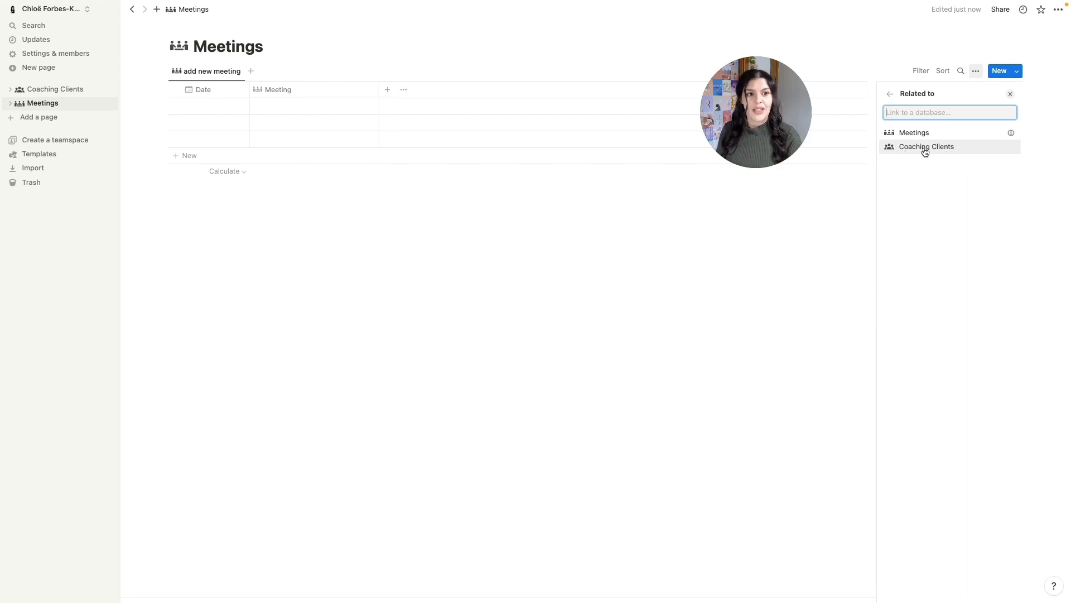
{"action": "left_click", "coordinate": [944, 152]}
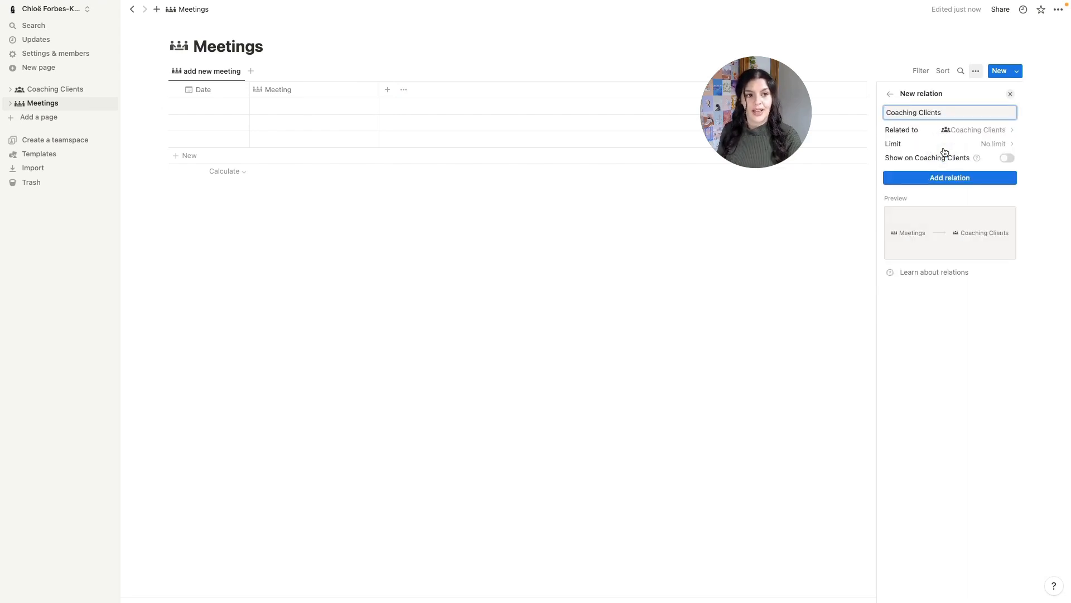
{"action": "left_click", "coordinate": [1010, 160]}
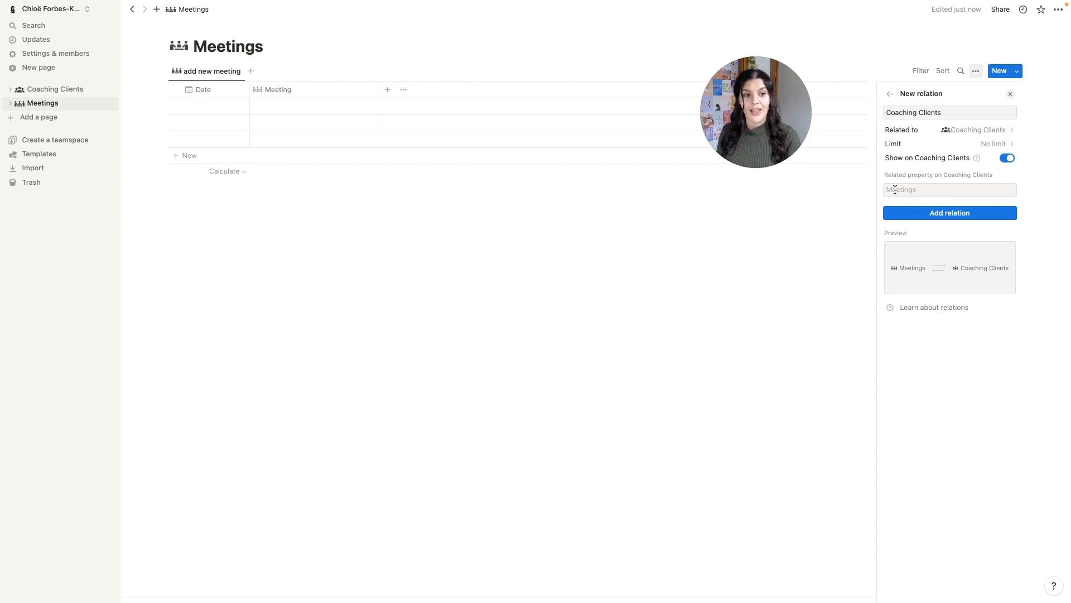
{"action": "left_click", "coordinate": [934, 214]}
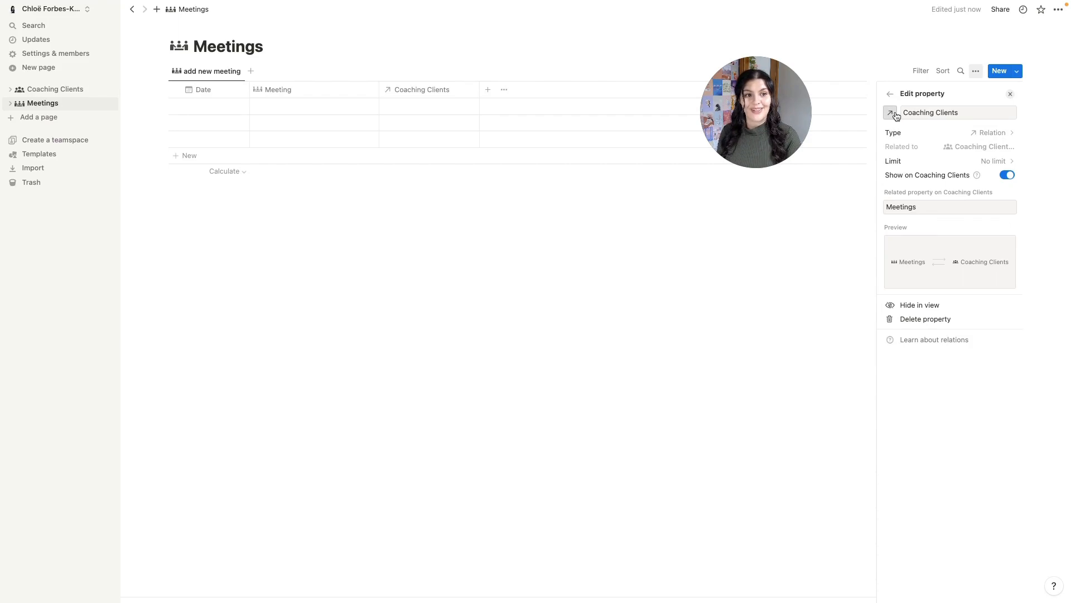
{"action": "triple_click", "coordinate": [928, 113]}
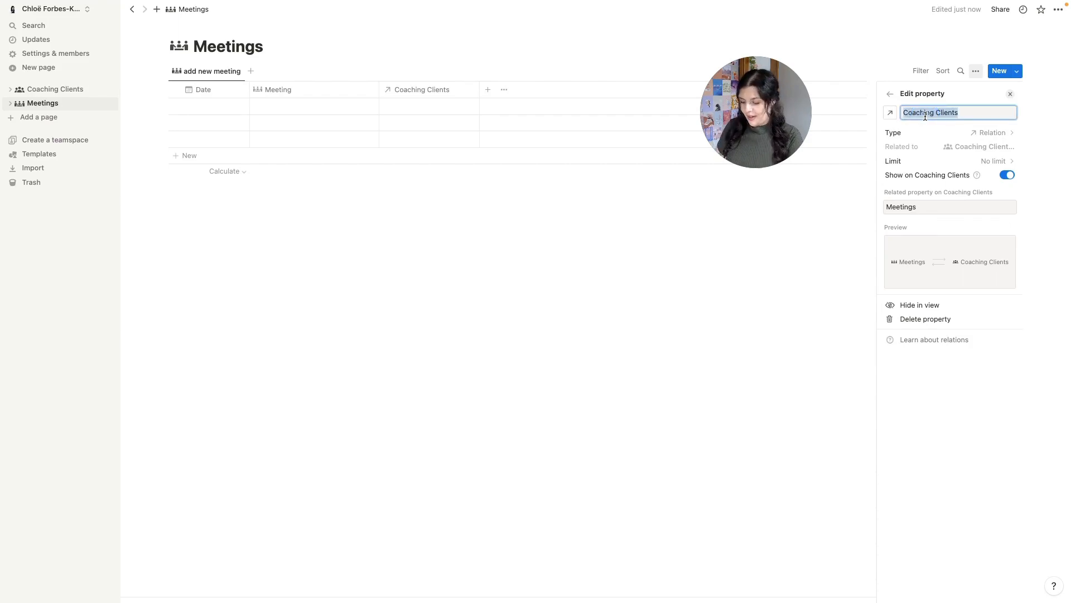
{"action": "type", "text": "Client"}
{"action": "left_click", "coordinate": [890, 112]}
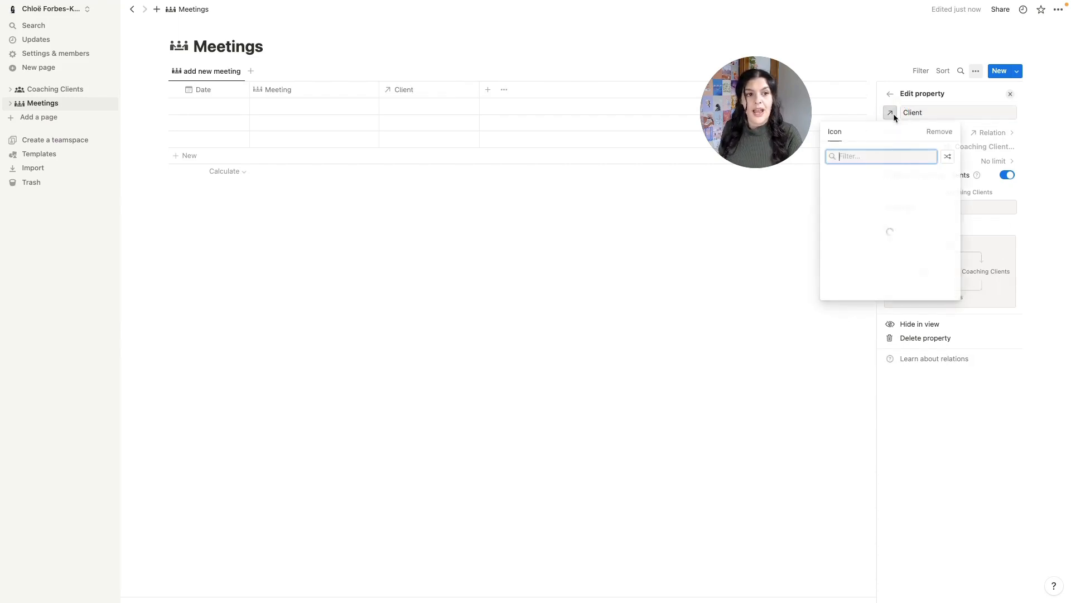
- Give the Client property a new icon and date the first meeting August 1, 2023
{"action": "left_click", "coordinate": [915, 194]}
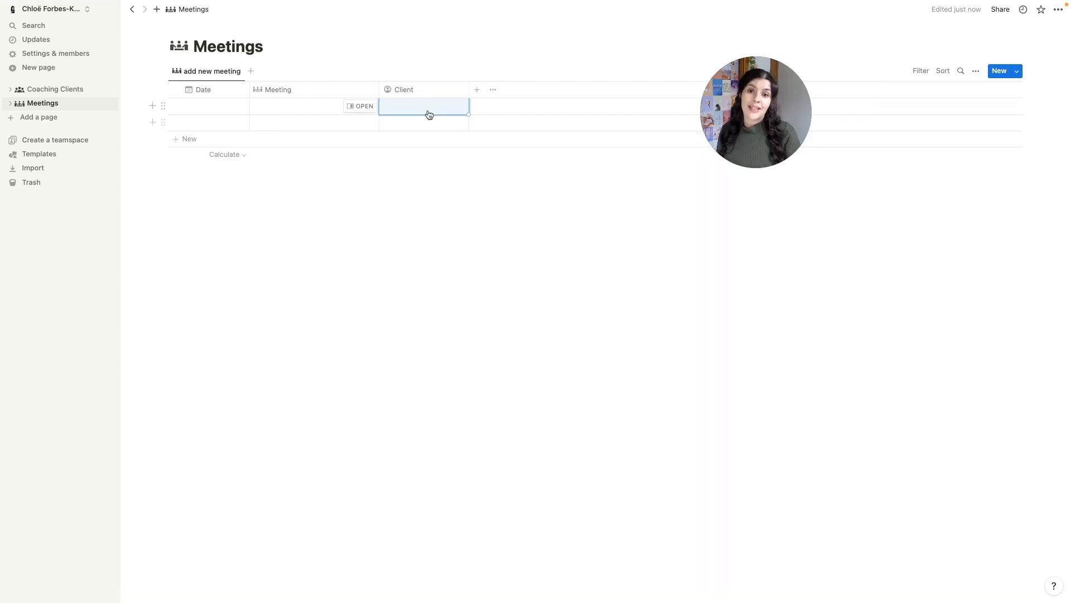
{"action": "left_click", "coordinate": [429, 112]}
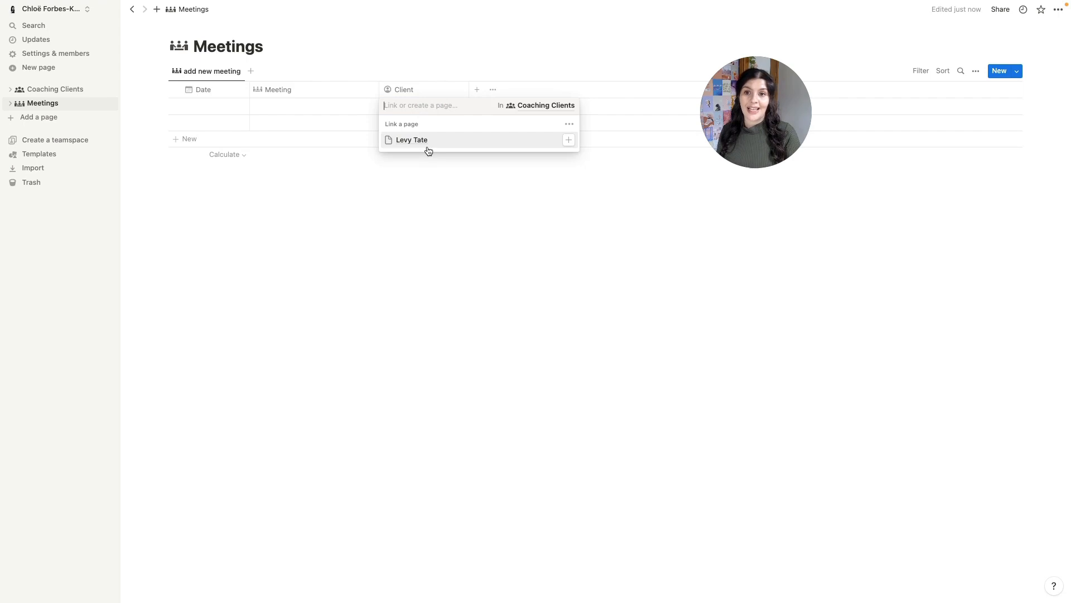
{"action": "key", "text": "Escape"}
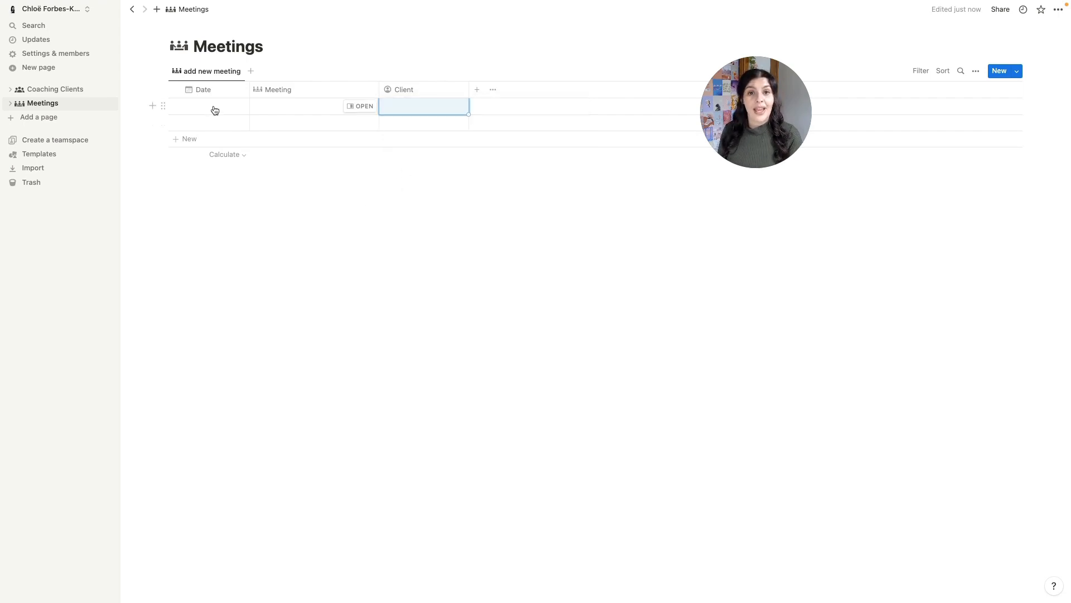
{"action": "left_click", "coordinate": [215, 109]}
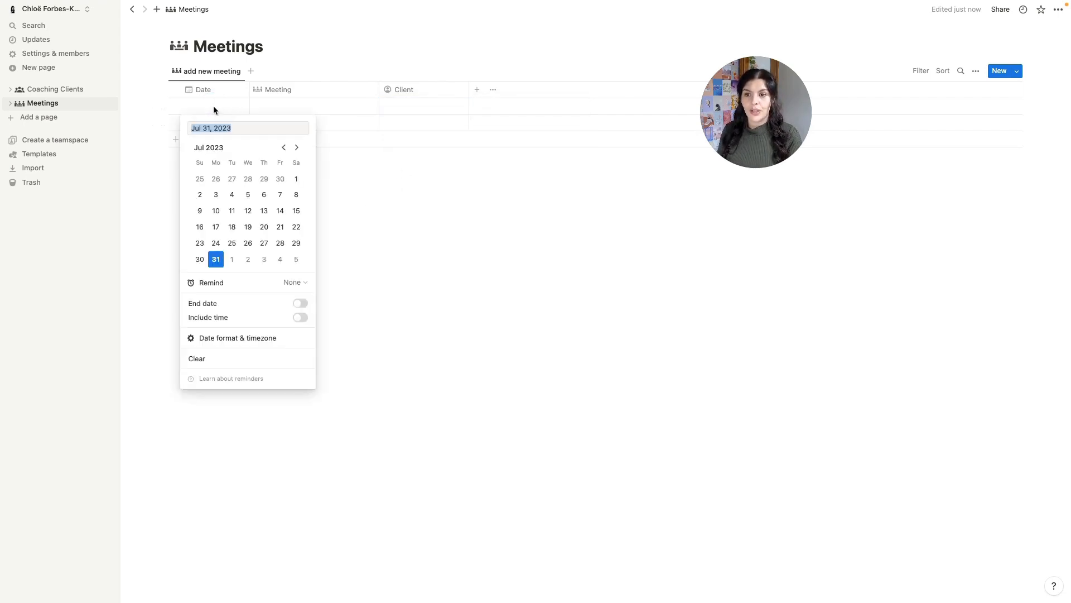
{"action": "left_click", "coordinate": [296, 148]}
{"action": "left_click", "coordinate": [232, 179]}
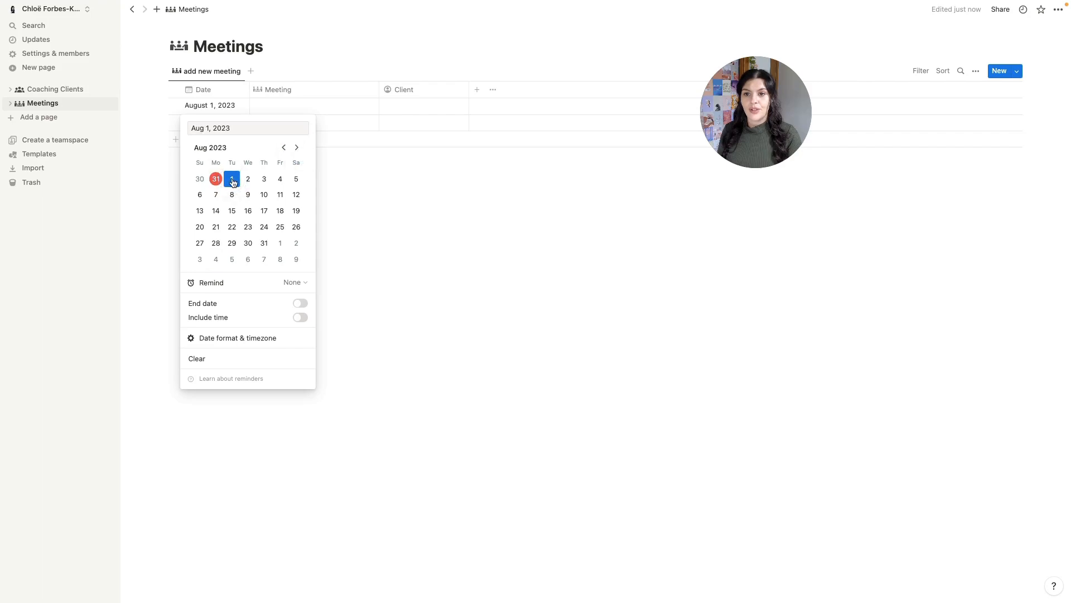
{"action": "left_click", "coordinate": [318, 110]}
- Title the first meeting with the client's name plus a Tomorrow mention, and link its client
{"action": "left_click", "coordinate": [318, 106]}
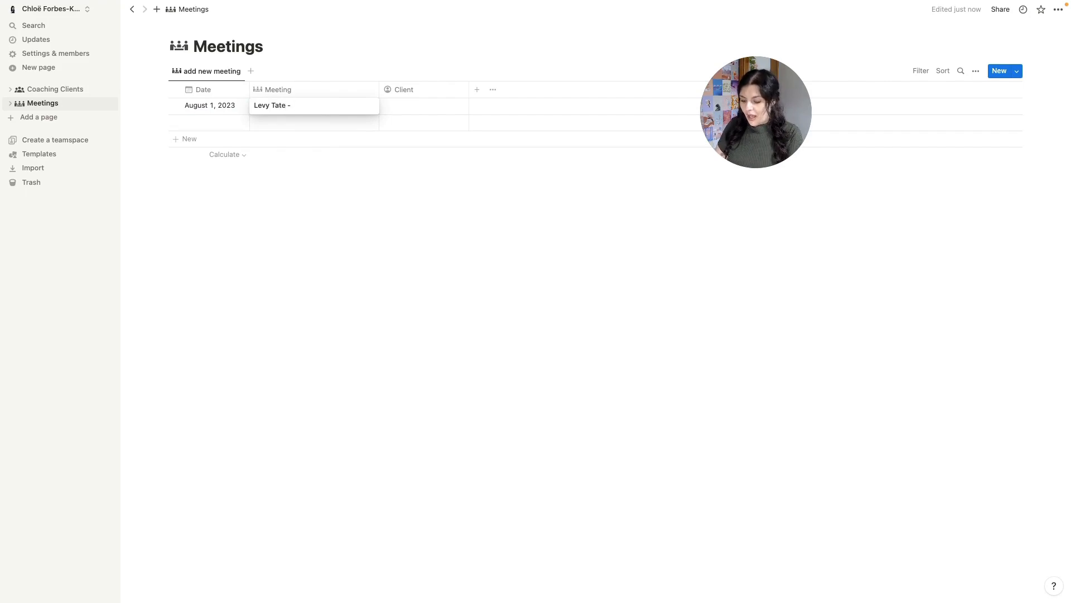
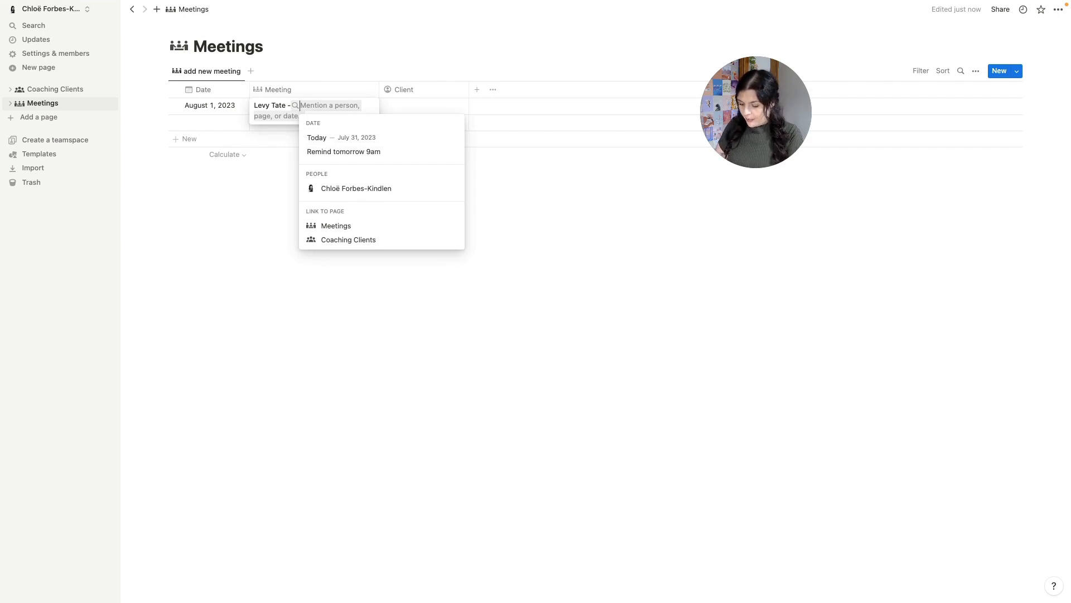
{"action": "type", "text": "Aug"}
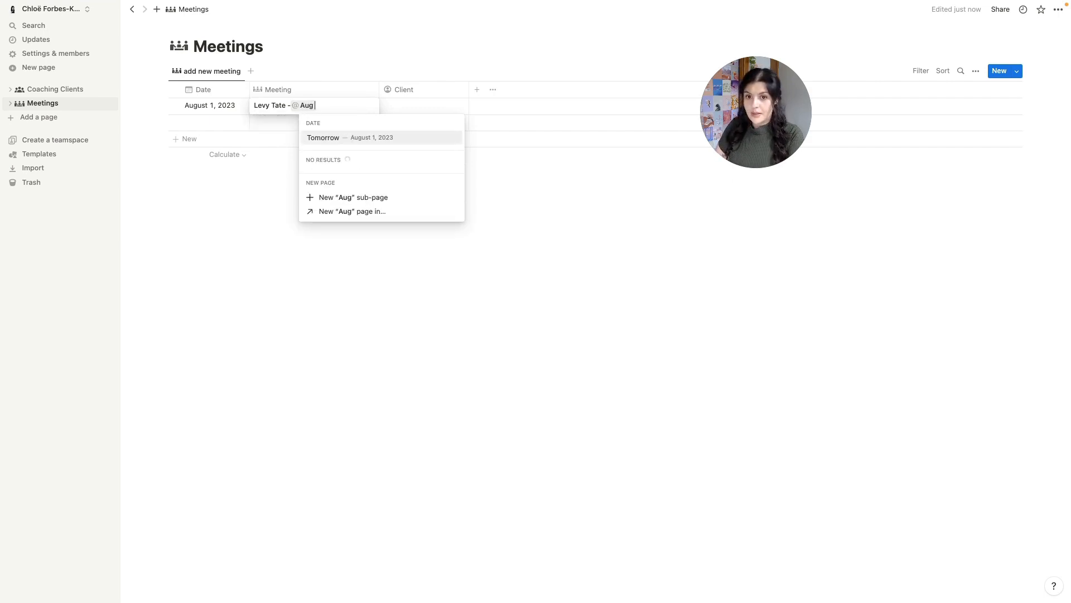
{"action": "type", "text": " 1"}
{"action": "left_click", "coordinate": [349, 136]}
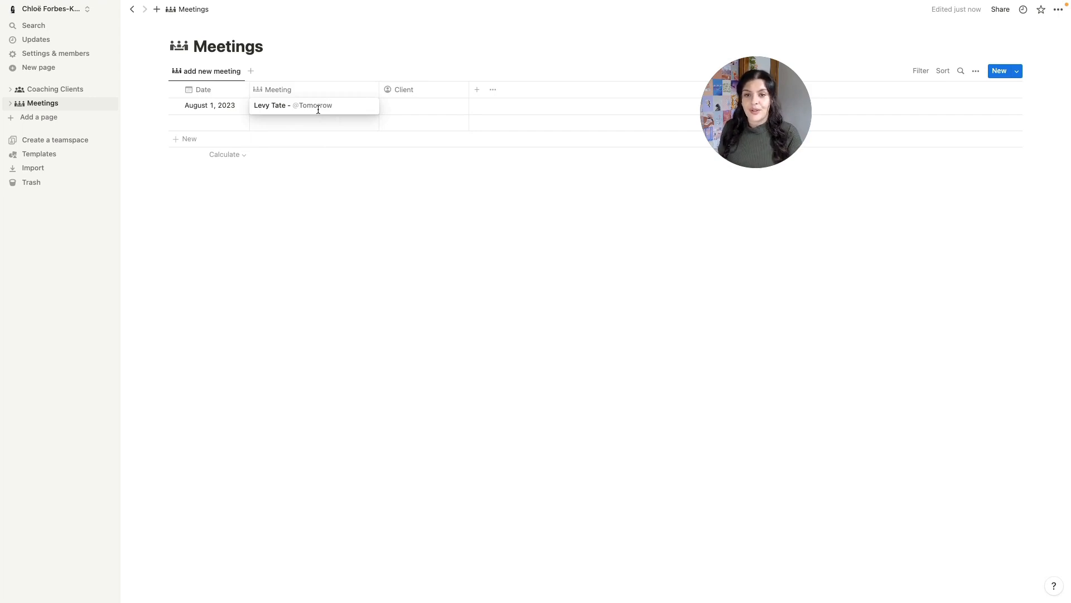
{"action": "left_click", "coordinate": [439, 106]}
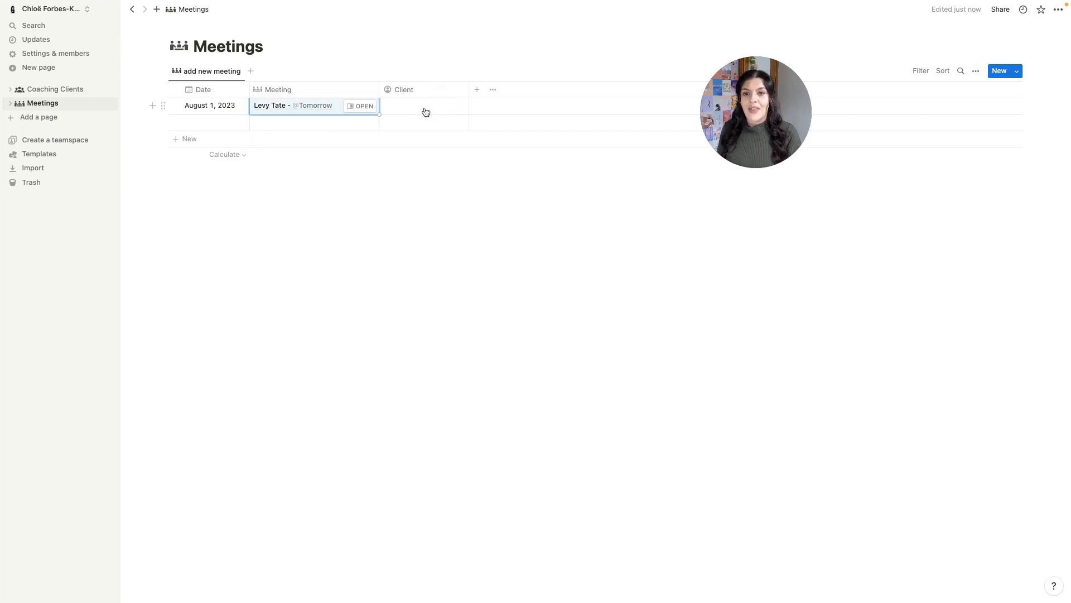
{"action": "left_click", "coordinate": [422, 106]}
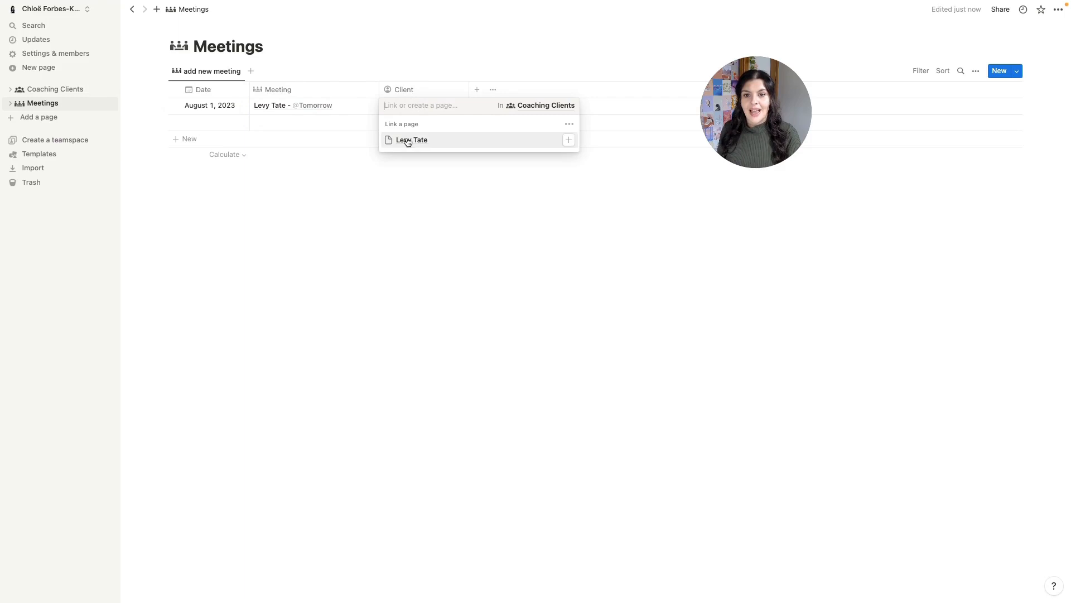
{"action": "left_click", "coordinate": [407, 140]}
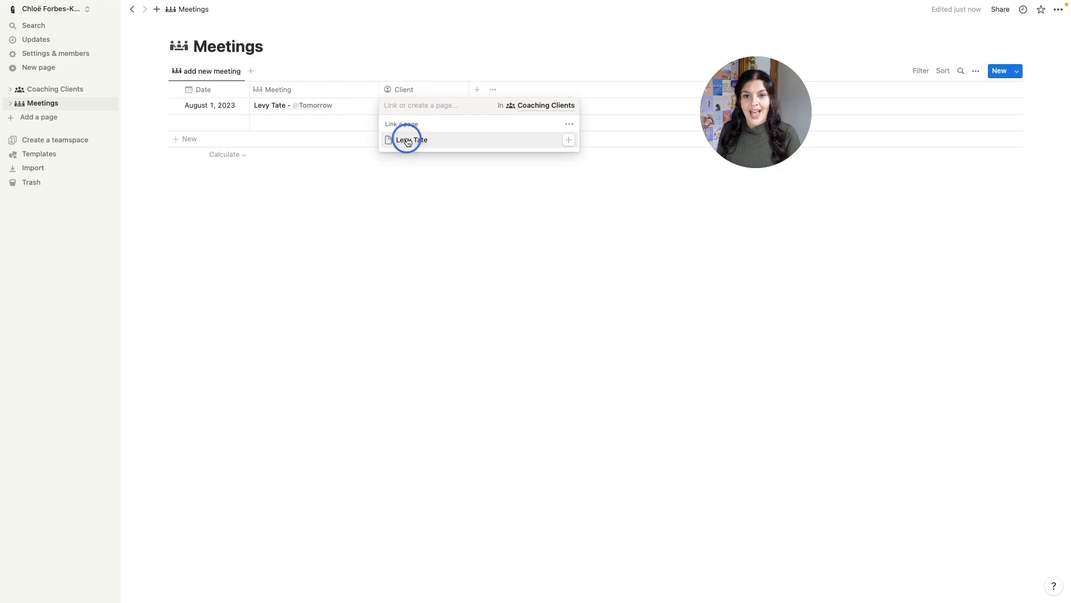
{"action": "left_click", "coordinate": [457, 204]}
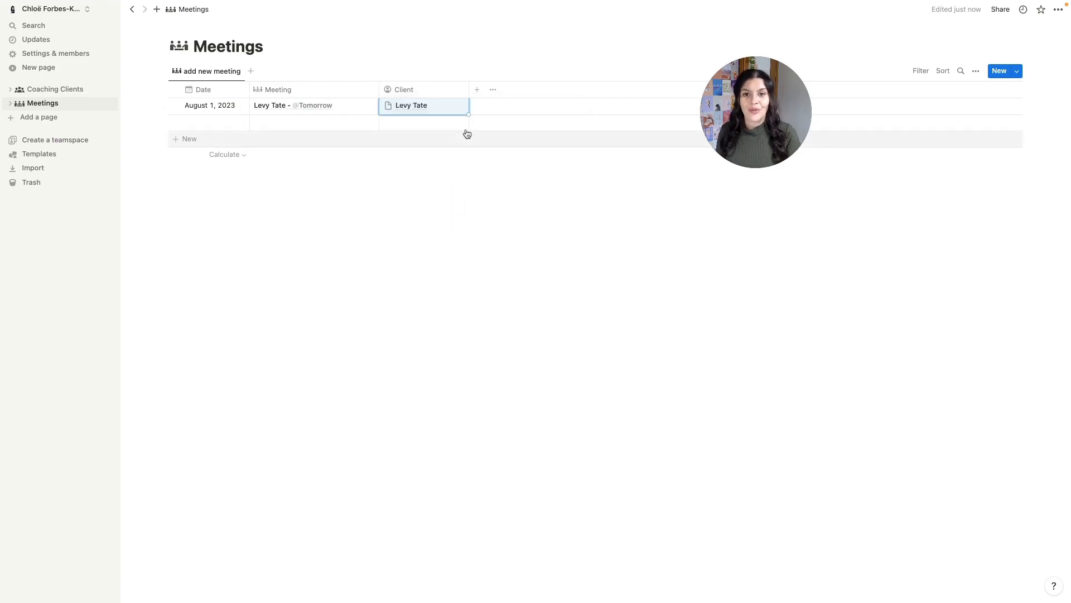
- Add a number property named Revenue ($) with a banknote icon
{"action": "left_click", "coordinate": [477, 92]}
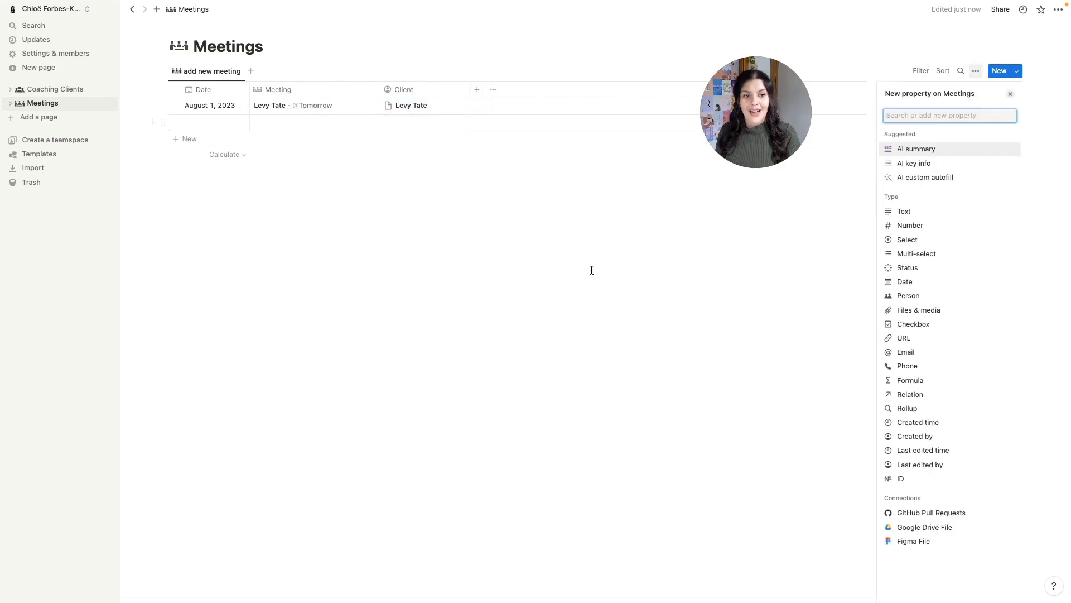
{"action": "type", "text": "num"}
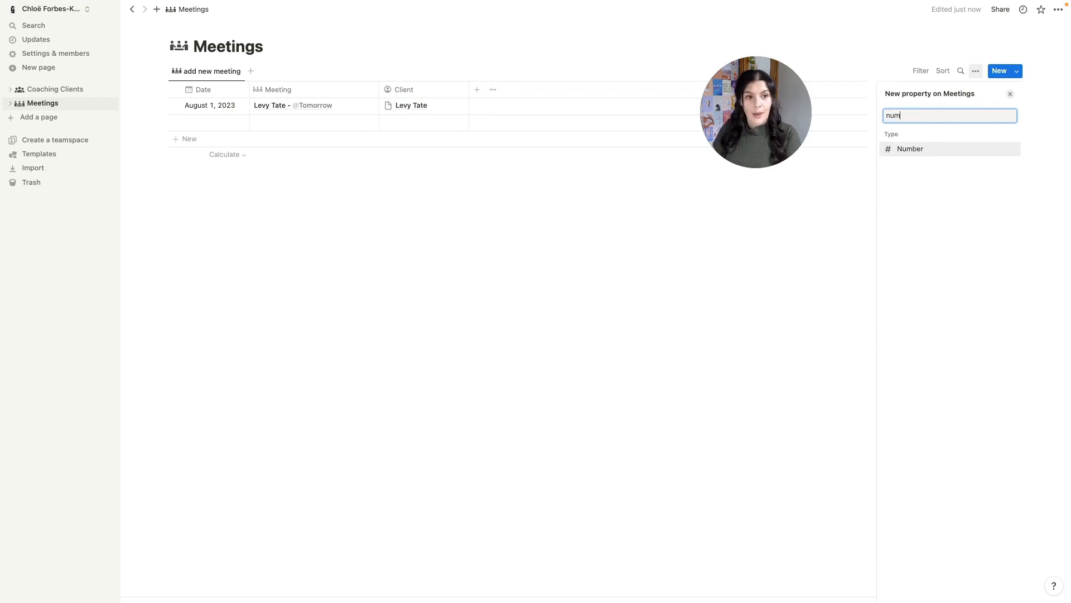
{"action": "left_click", "coordinate": [969, 151]}
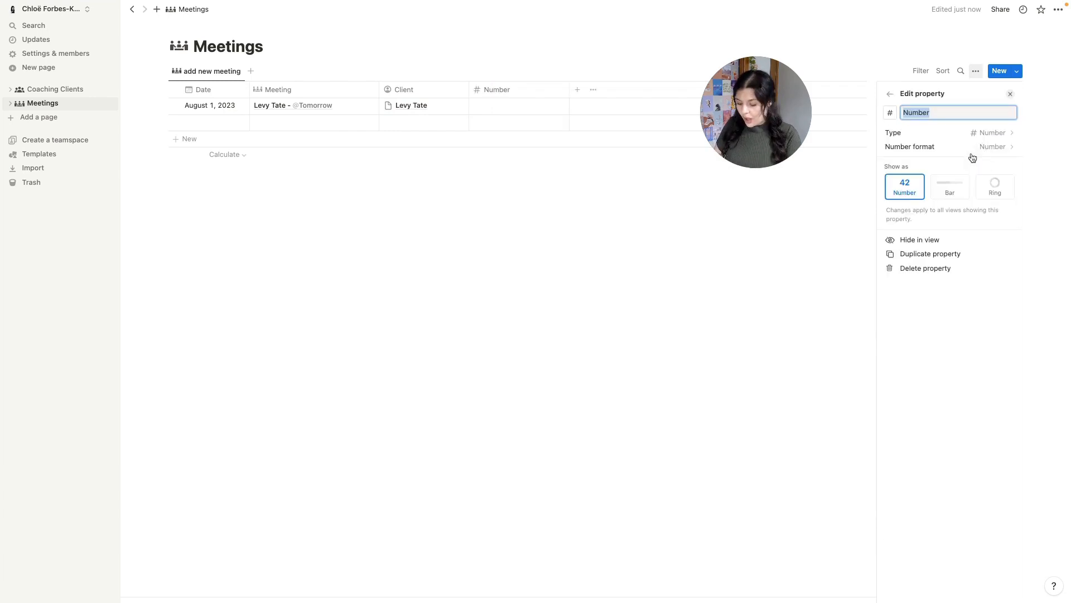
{"action": "type", "text": "Revenue ($"}
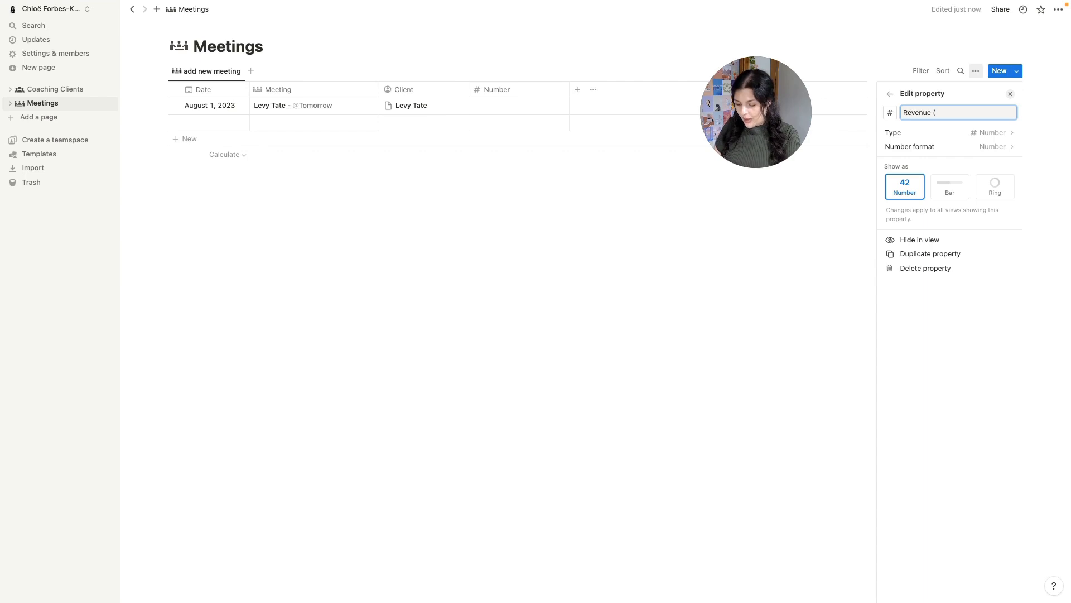
{"action": "left_click", "coordinate": [891, 113]}
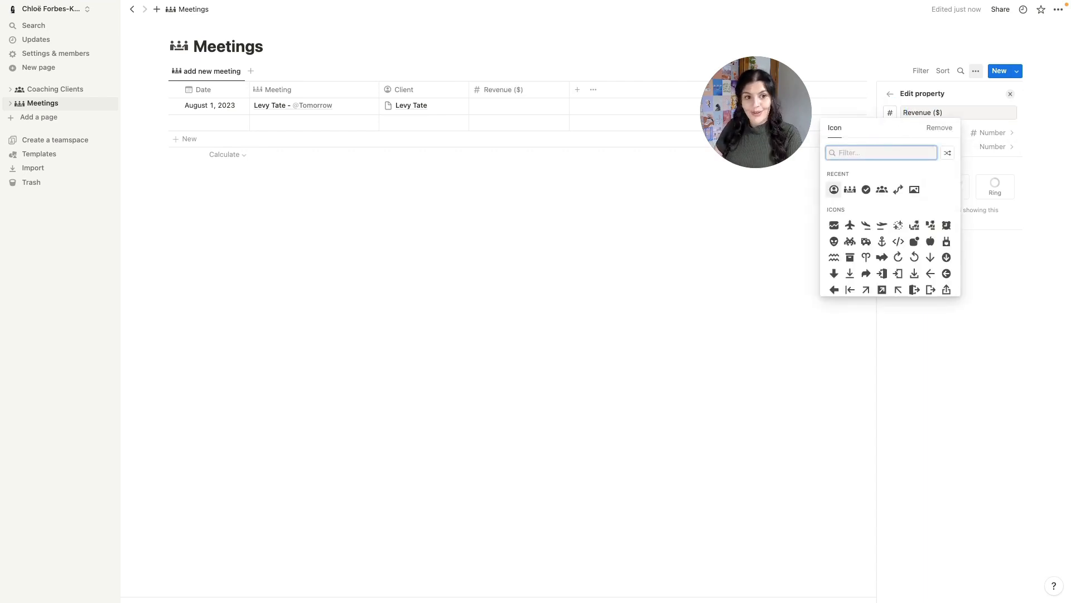
{"action": "type", "text": "mone"}
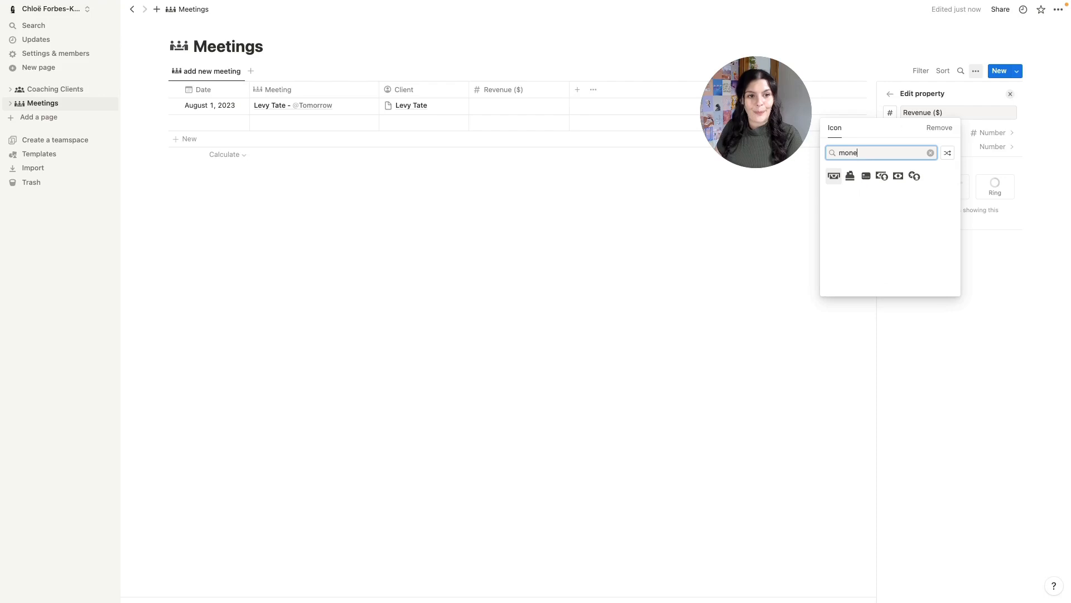
{"action": "left_click", "coordinate": [898, 176]}
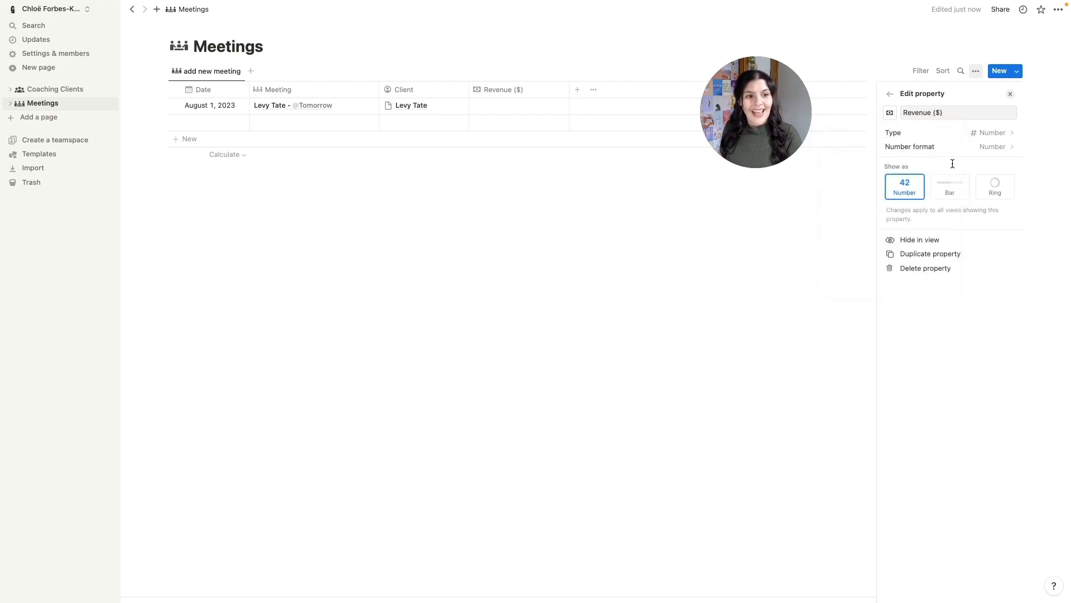
- Format Revenue ($) as US Dollar, sum it in the footer, and narrow the column
{"action": "left_click", "coordinate": [986, 147]}
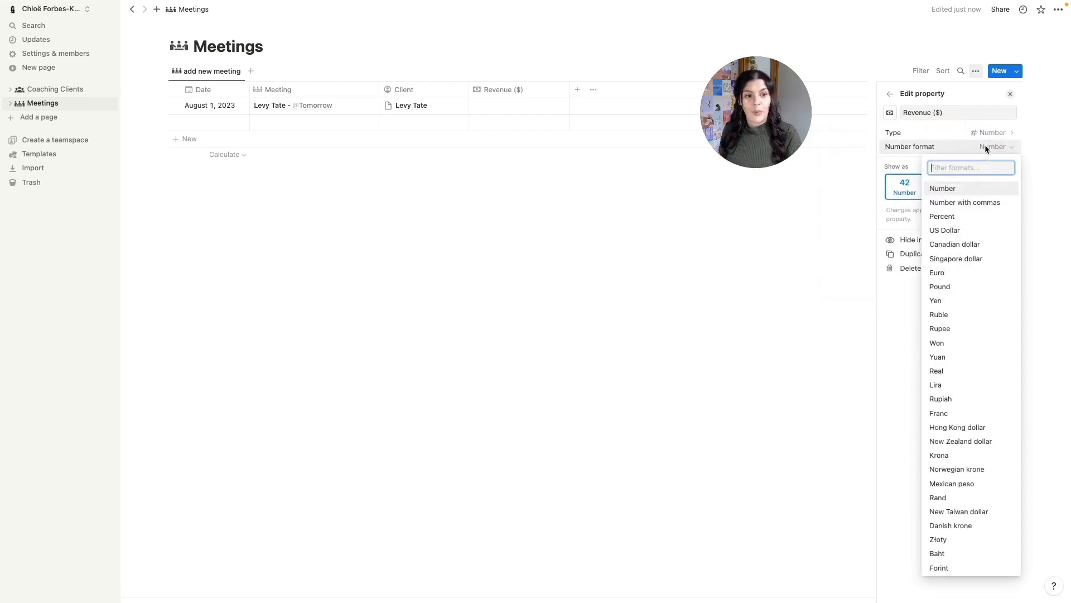
{"action": "left_click", "coordinate": [957, 236]}
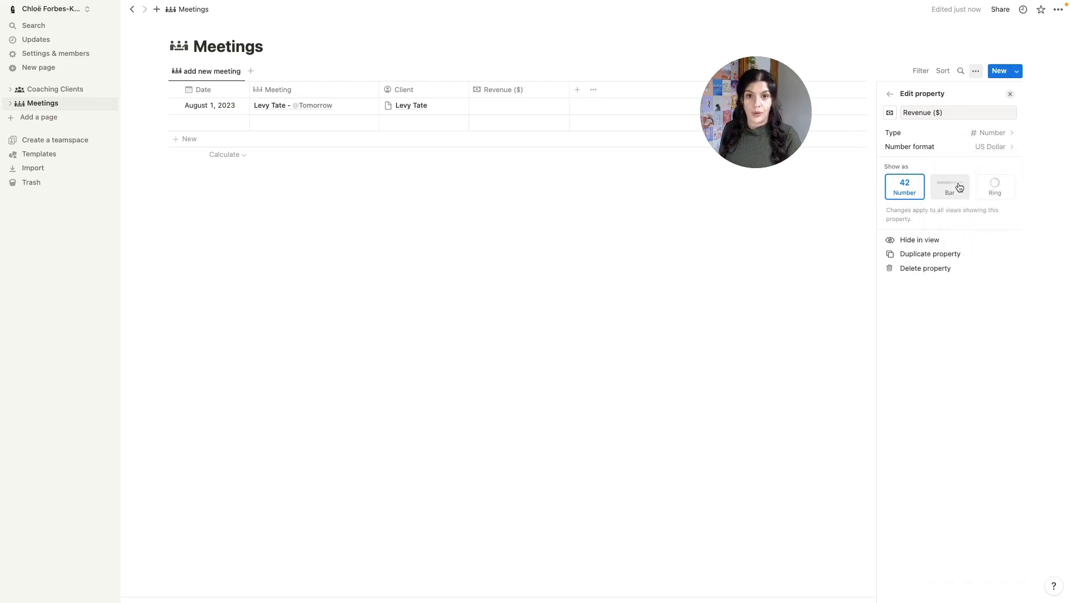
{"action": "left_click", "coordinate": [521, 182]}
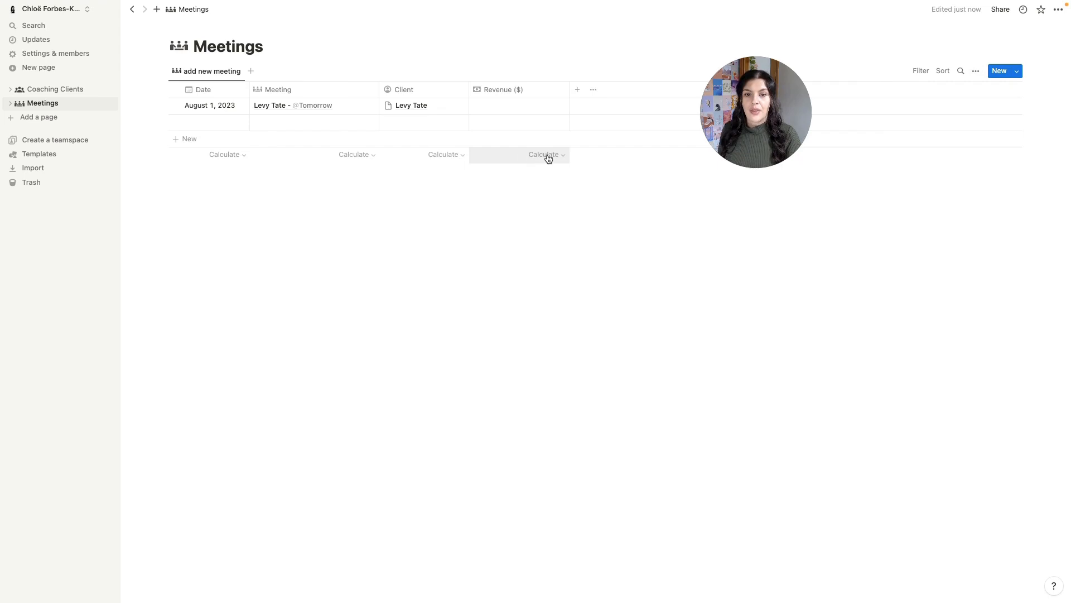
{"action": "left_click", "coordinate": [561, 156]}
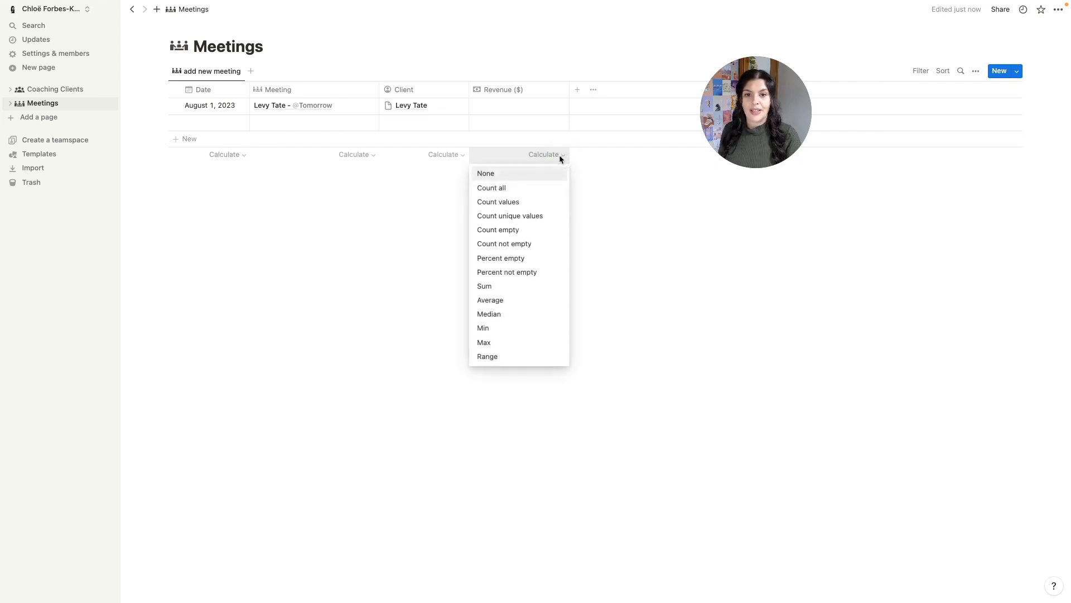
{"action": "left_click", "coordinate": [502, 288]}
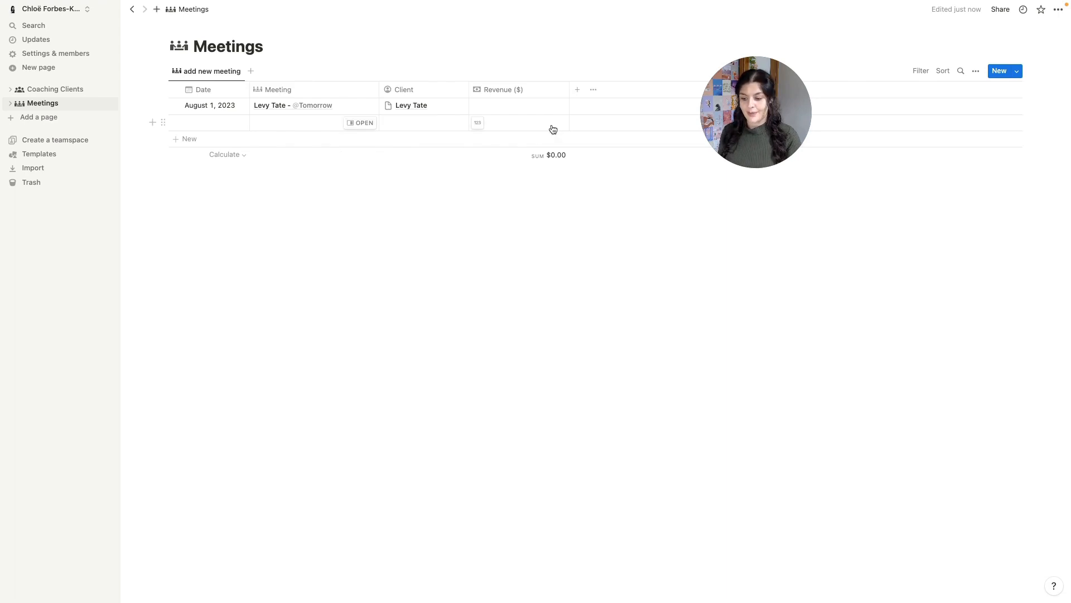
{"action": "left_click_drag", "start_coordinate": [570, 90], "coordinate": [553, 89]}
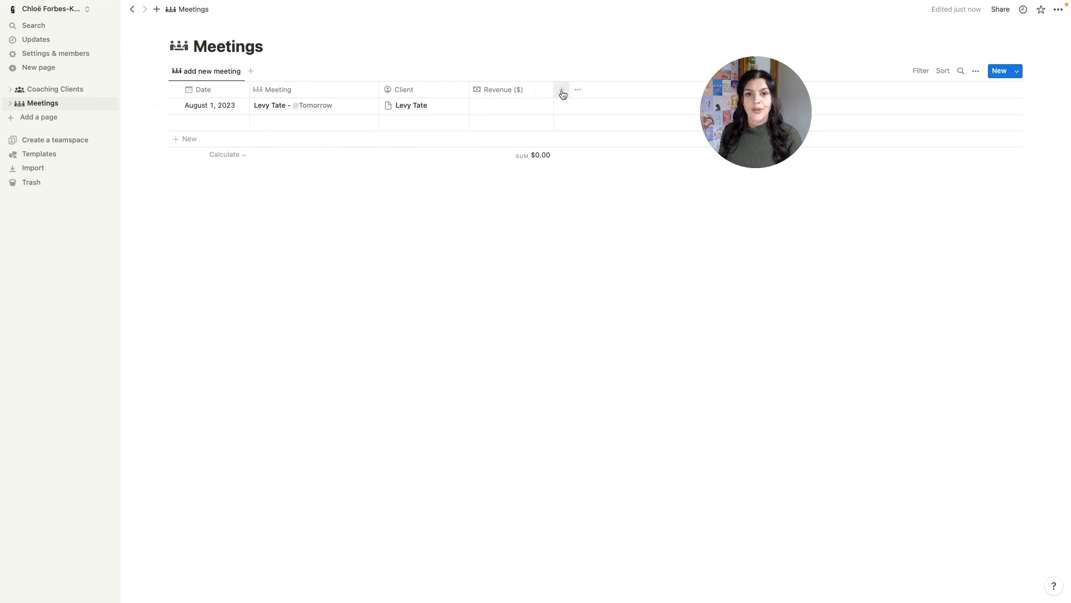
- Add a Status property with a new red Cancelled option in the To-do group
{"action": "left_click", "coordinate": [562, 91]}
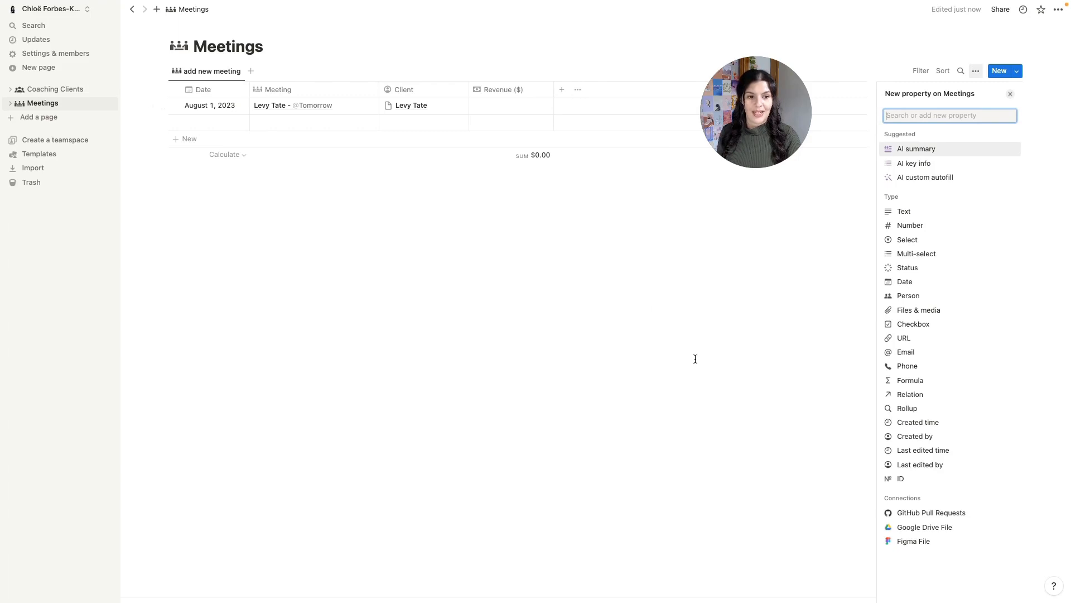
{"action": "left_click", "coordinate": [918, 271]}
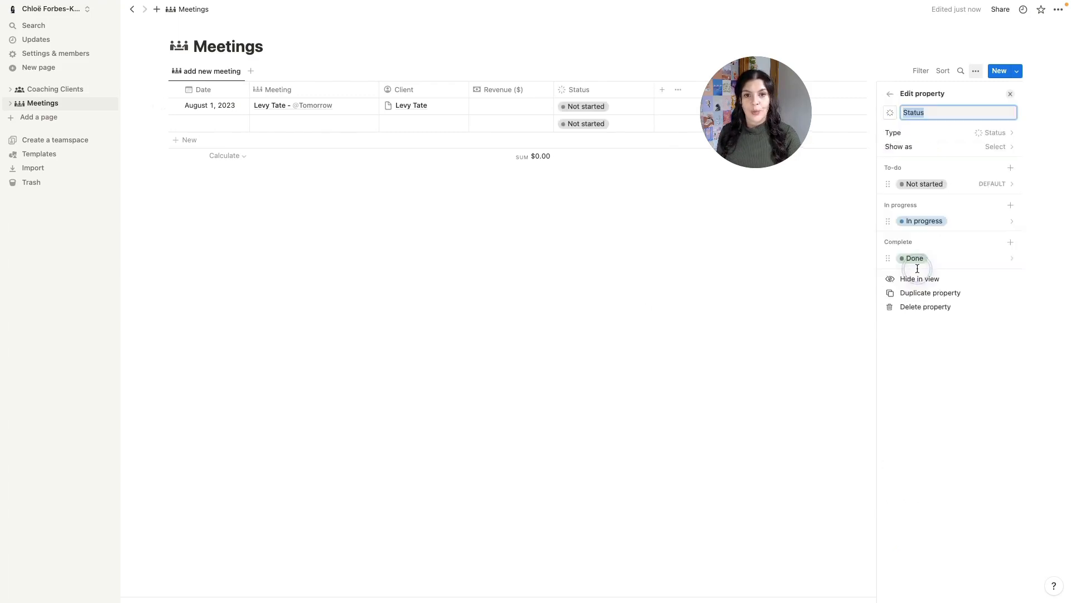
{"action": "left_click", "coordinate": [1010, 170]}
{"action": "type", "text": "Cancelled"}
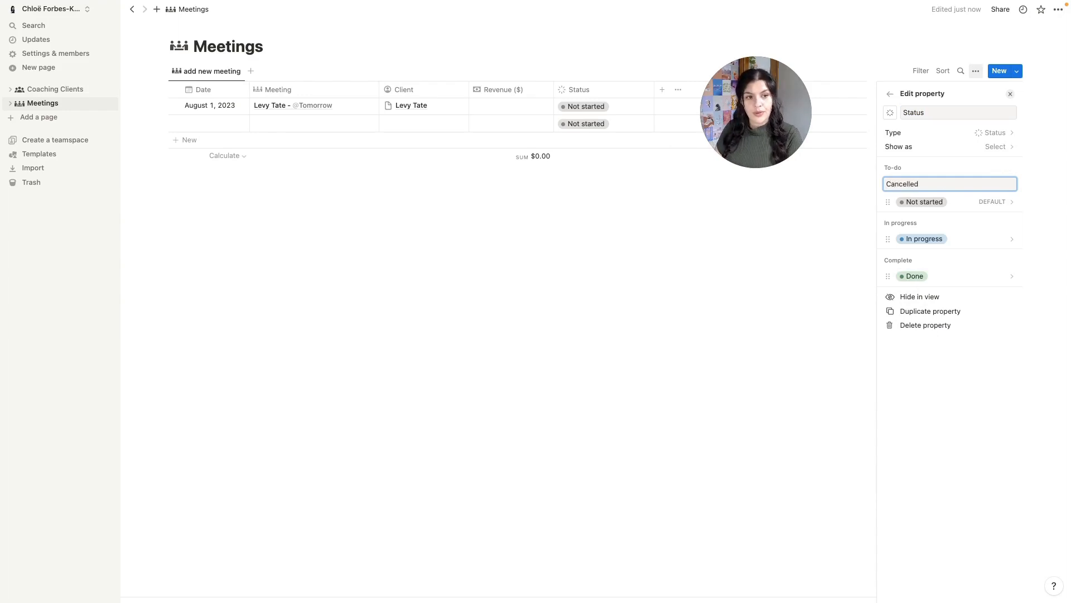
{"action": "key", "text": "Return"}
{"action": "left_click", "coordinate": [922, 202]}
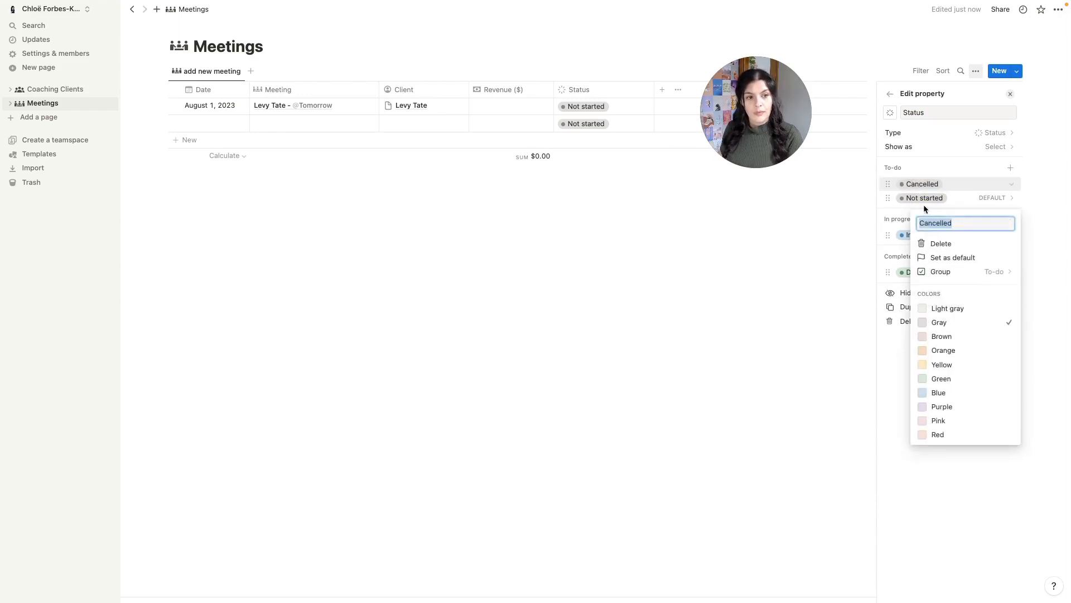
{"action": "left_click", "coordinate": [938, 436]}
{"action": "left_click", "coordinate": [922, 198]}
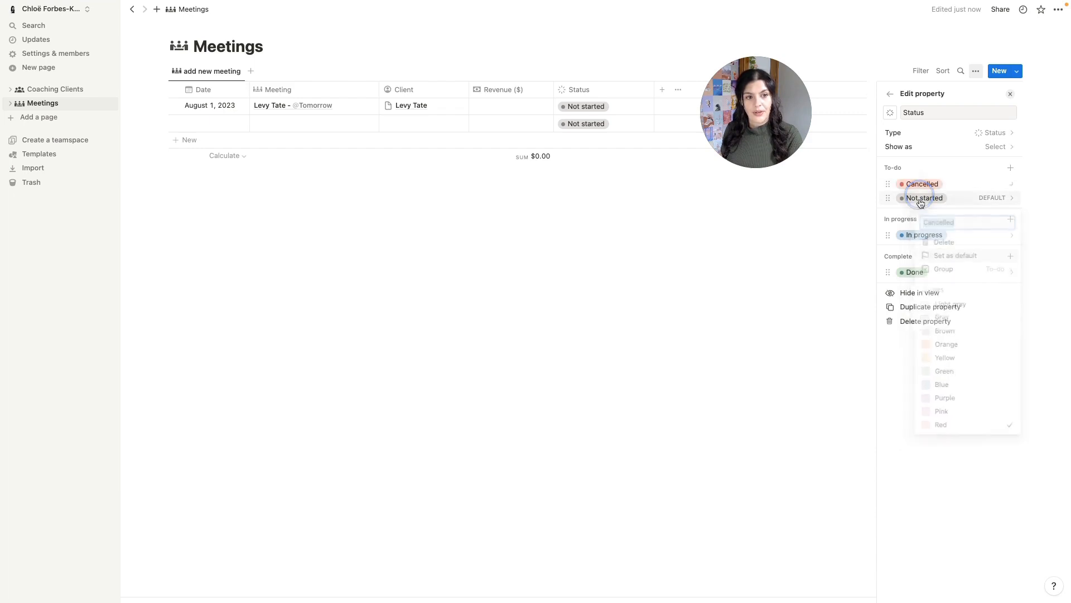
- Make Not started purple and In progress yellow, and rename Done to Complete
{"action": "left_click", "coordinate": [922, 198]}
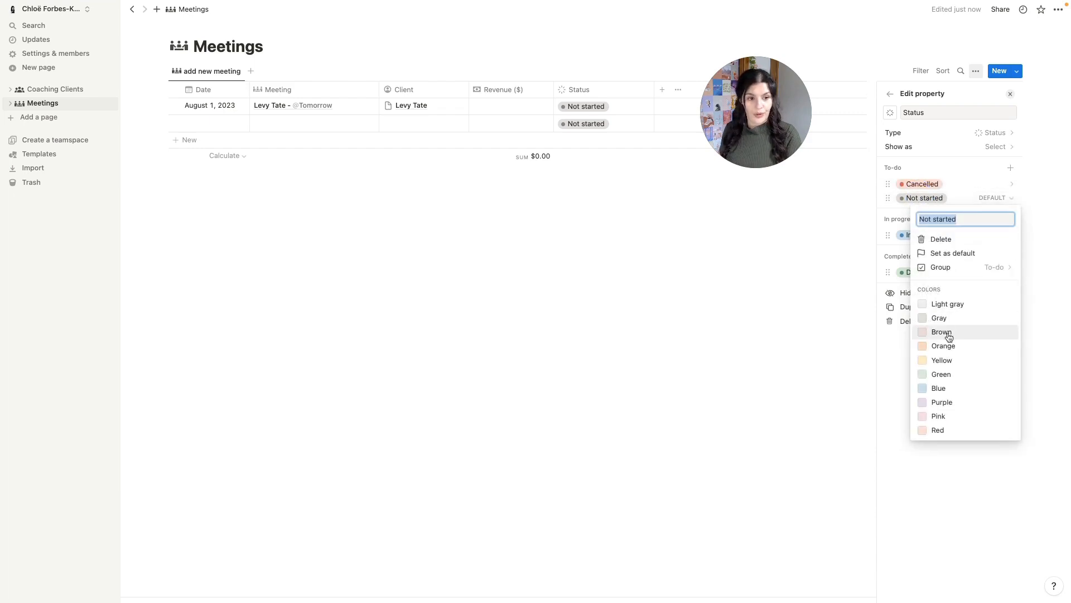
{"action": "left_click", "coordinate": [942, 403]}
{"action": "left_click", "coordinate": [896, 234]}
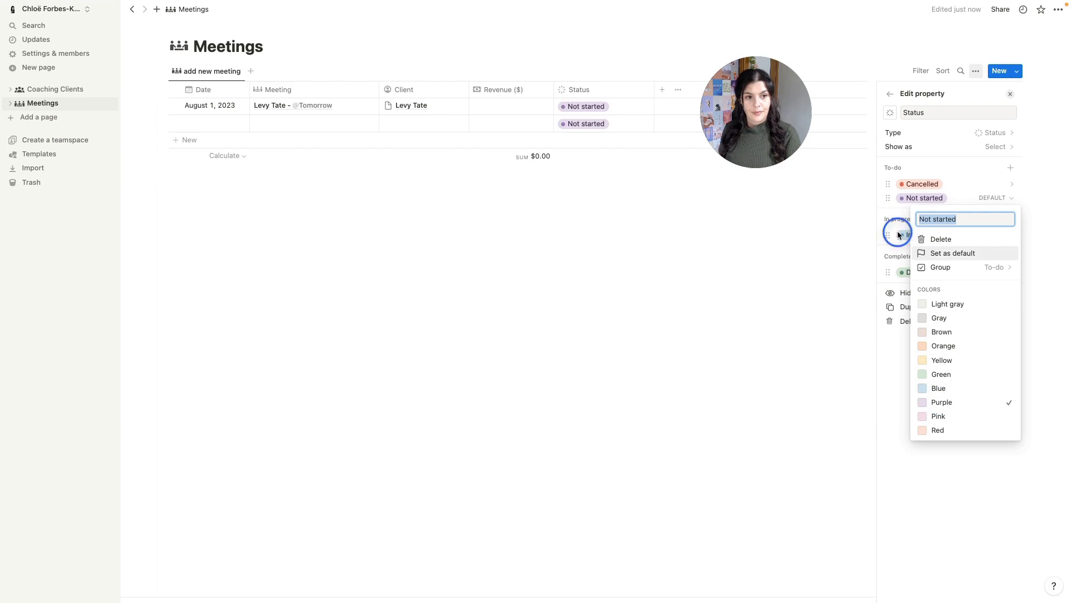
{"action": "left_click", "coordinate": [936, 236]}
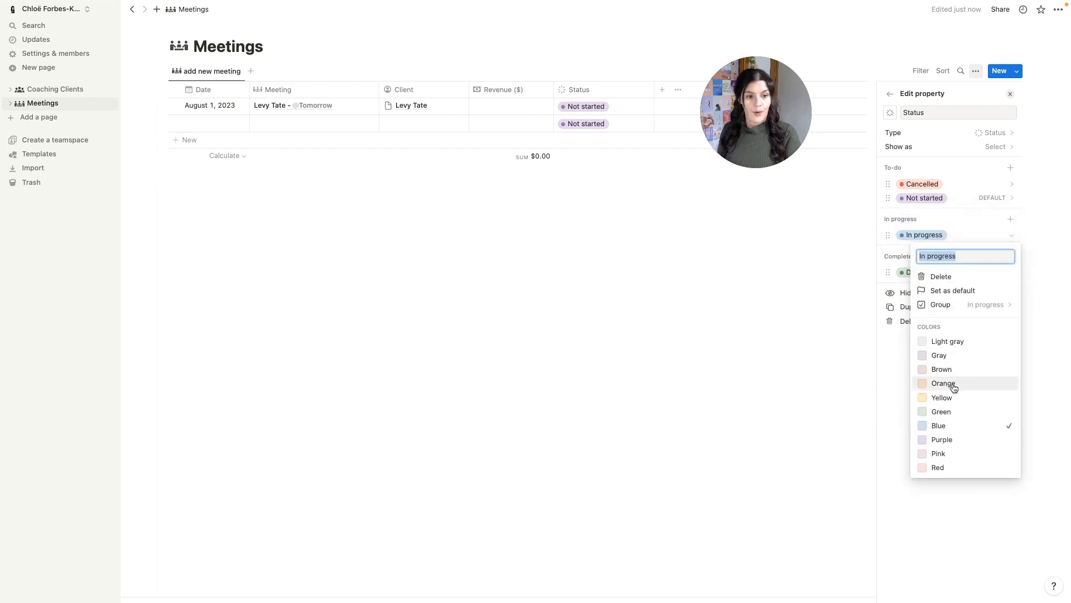
{"action": "left_click", "coordinate": [942, 397]}
{"action": "left_click", "coordinate": [899, 256]}
{"action": "left_click", "coordinate": [913, 273]}
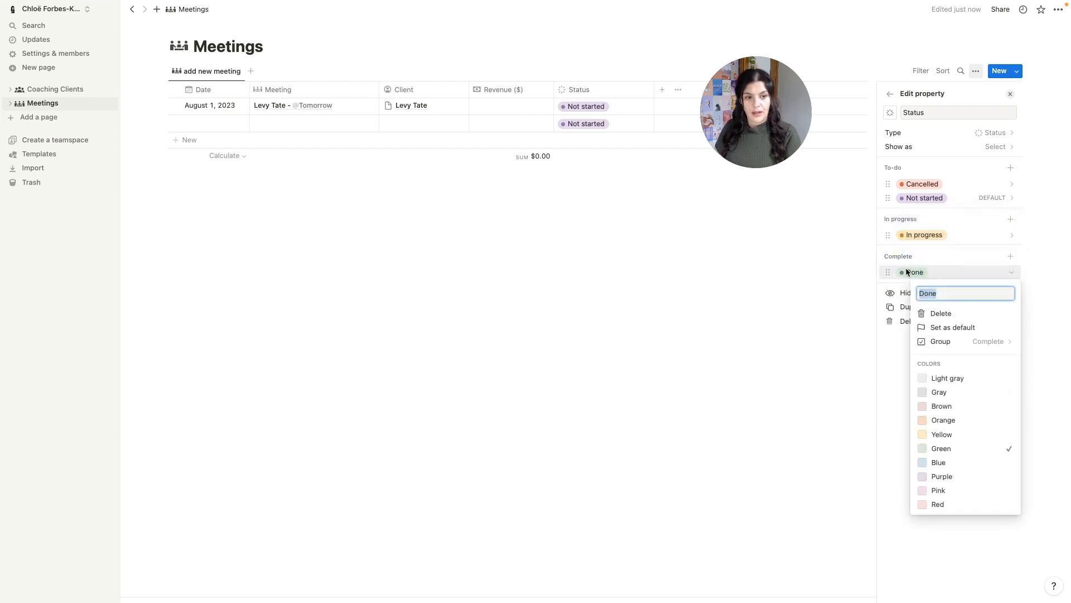
{"action": "type", "text": "Complet"}
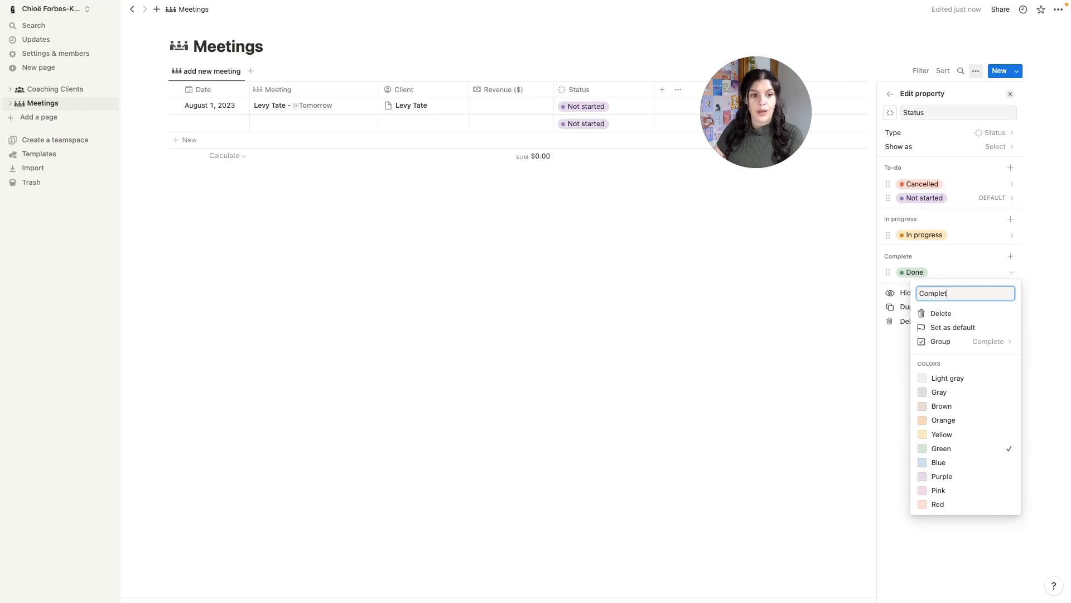
{"action": "type", "text": "e"}
{"action": "key", "text": "Return"}
{"action": "left_click", "coordinate": [681, 251]}
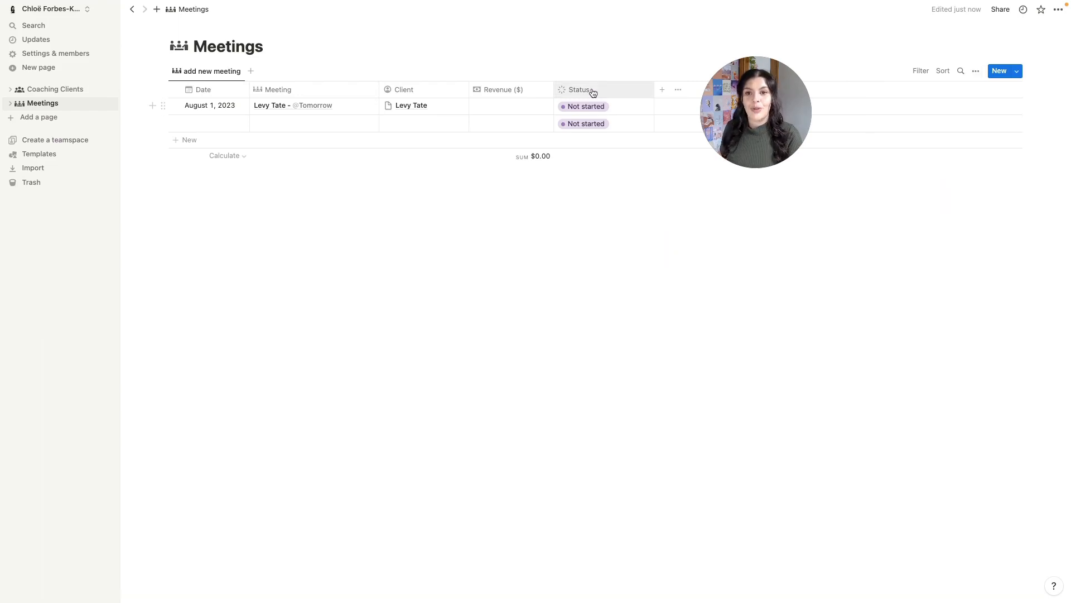
{"action": "left_click_drag", "start_coordinate": [590, 90], "coordinate": [618, 89]}
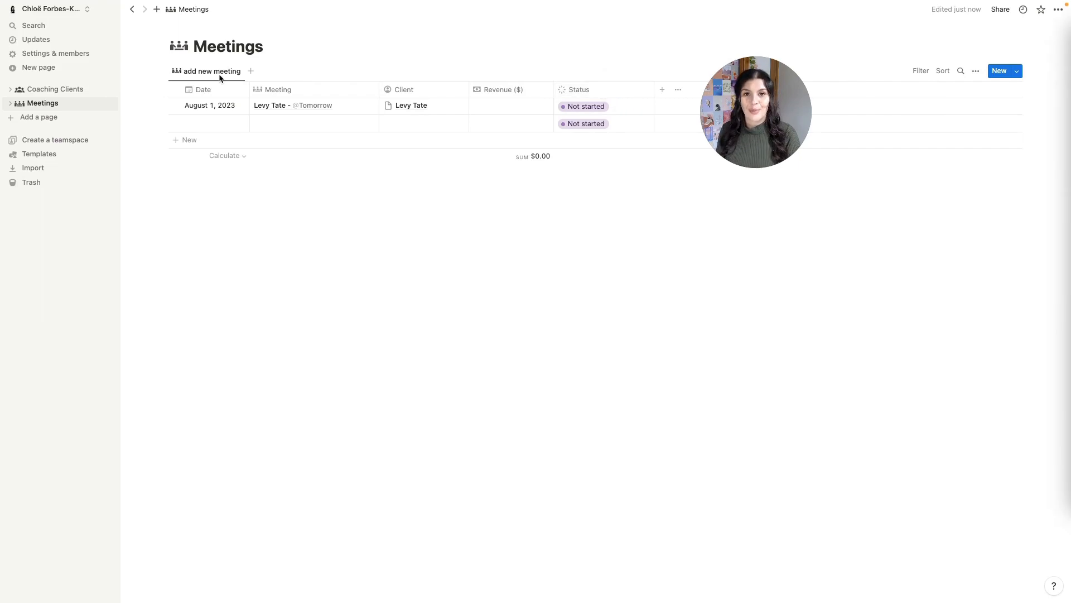
- Add a new Meetings view named calendar with a calendar icon
{"action": "left_click", "coordinate": [250, 71]}
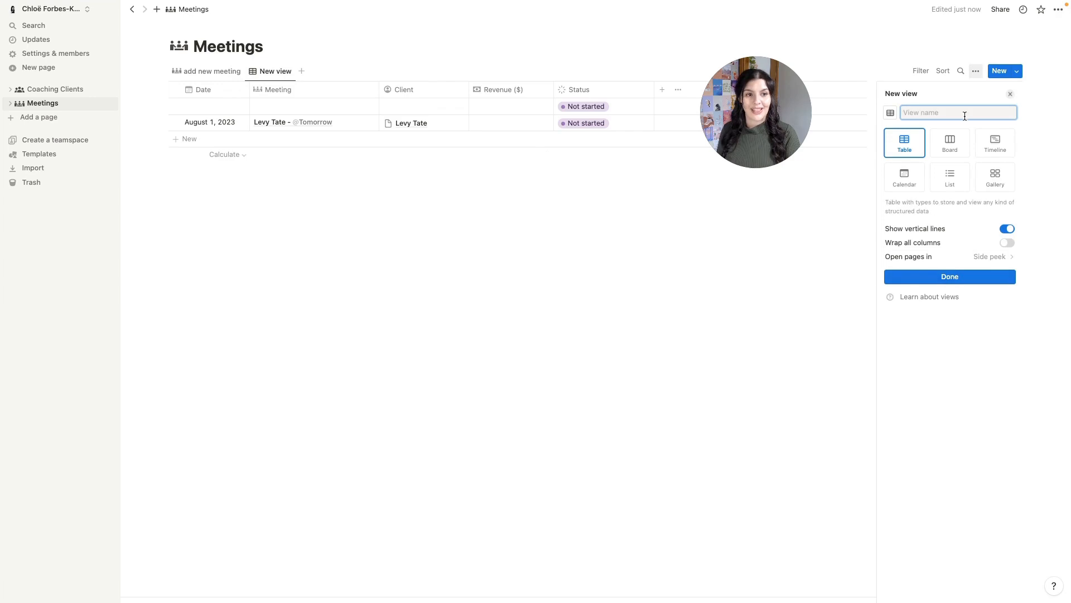
{"action": "type", "text": "calendar"}
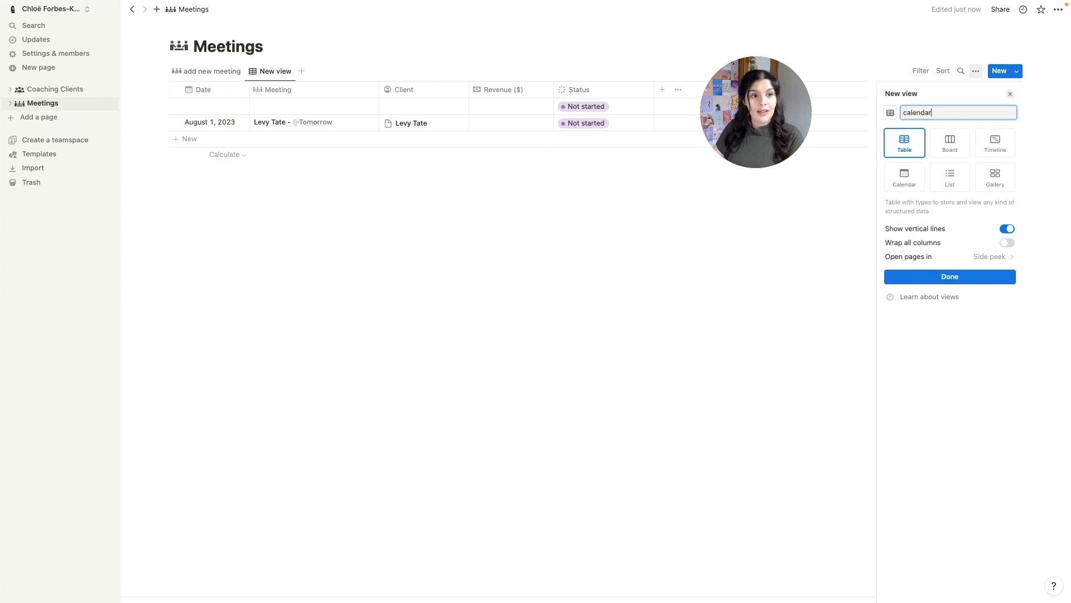
{"action": "left_click", "coordinate": [890, 112]}
{"action": "type", "text": "ca"}
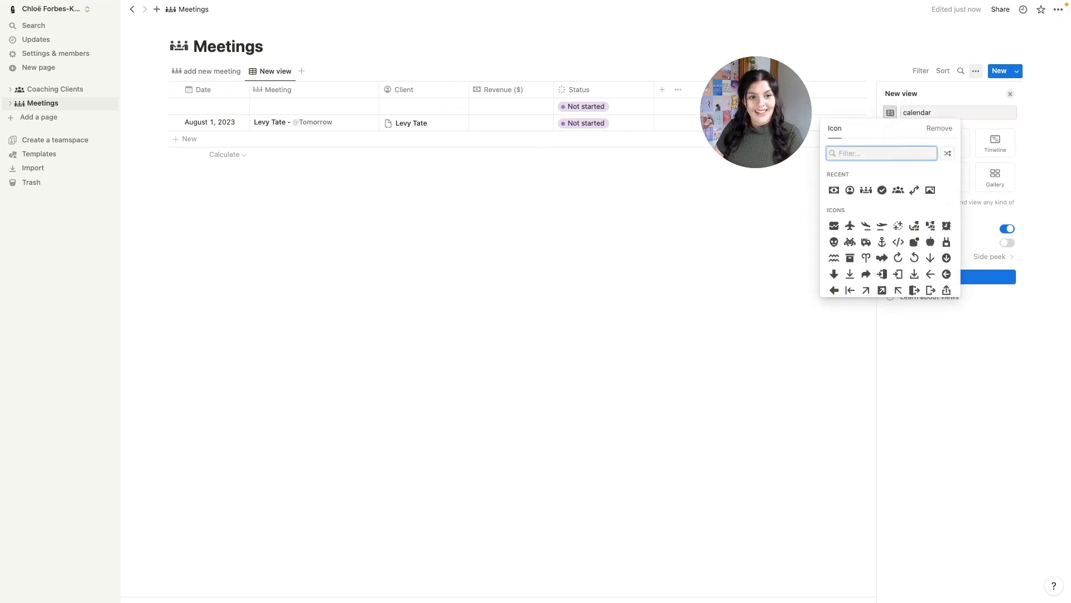
{"action": "type", "text": "l"}
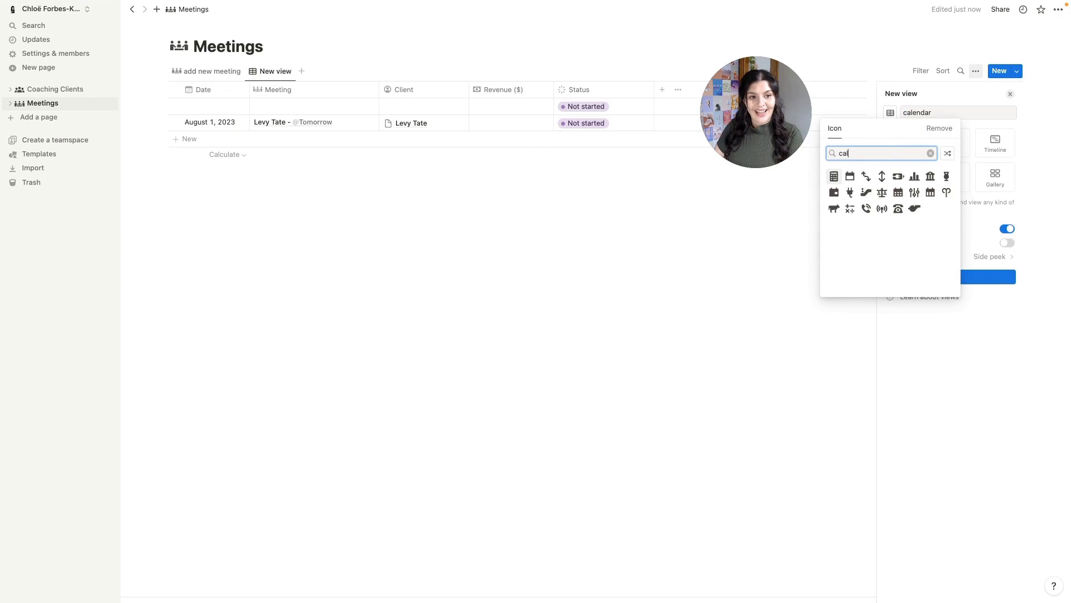
{"action": "left_click", "coordinate": [898, 193]}
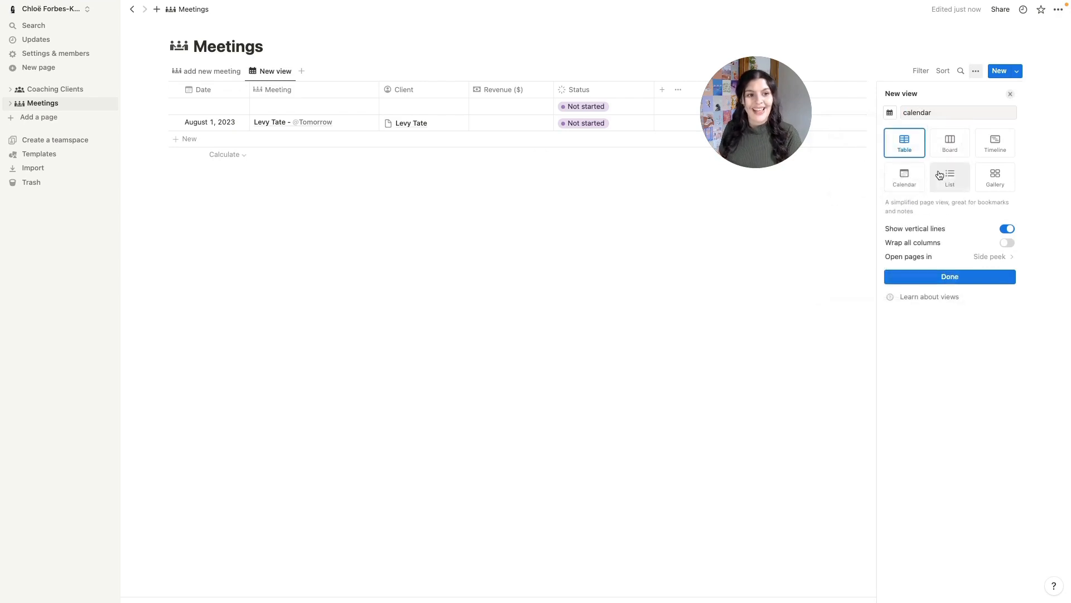
- Lay the view out as a Month calendar that opens pages in side peek
{"action": "left_click", "coordinate": [912, 177]}
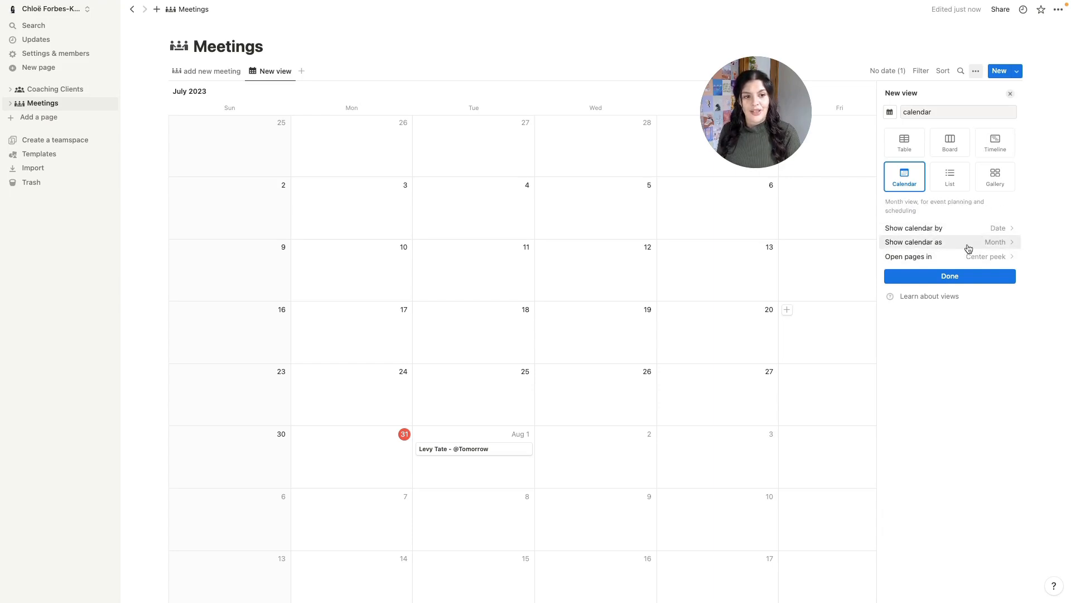
{"action": "left_click", "coordinate": [998, 248]}
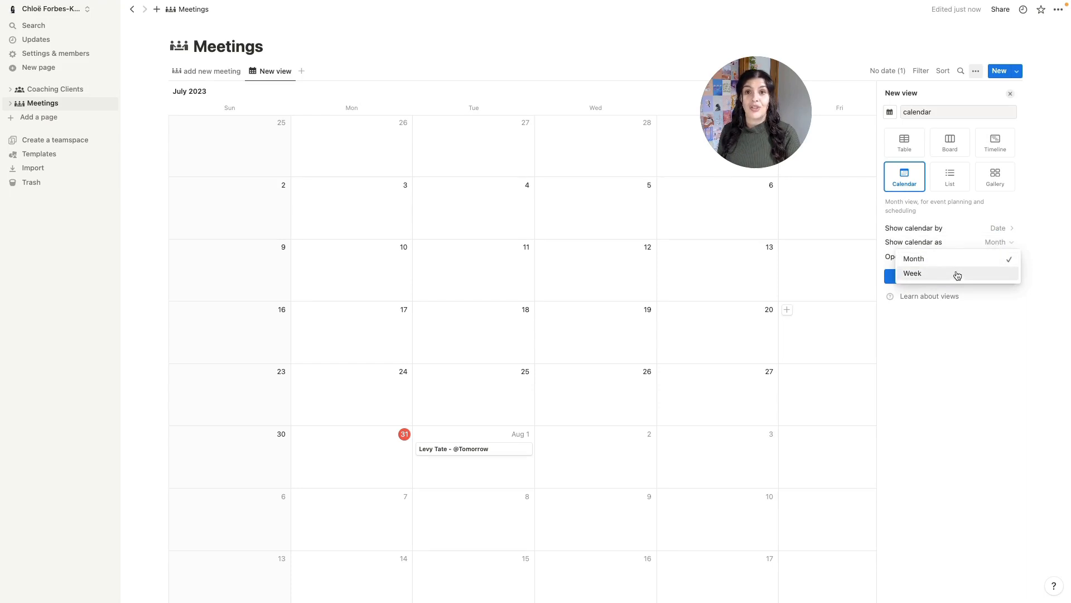
{"action": "left_click", "coordinate": [946, 233]}
{"action": "left_click", "coordinate": [922, 256]}
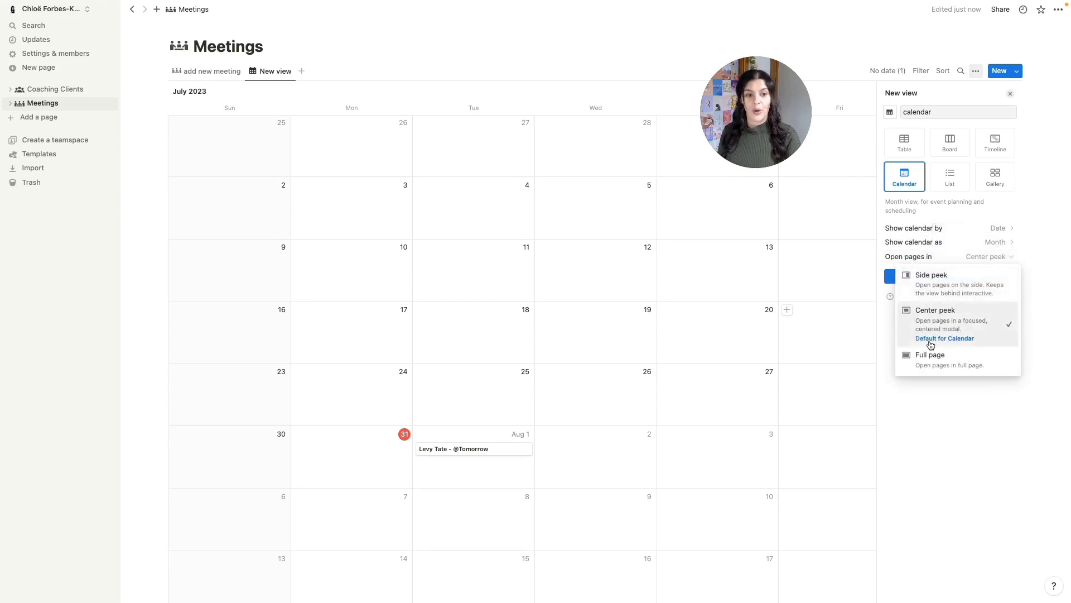
{"action": "left_click", "coordinate": [947, 288]}
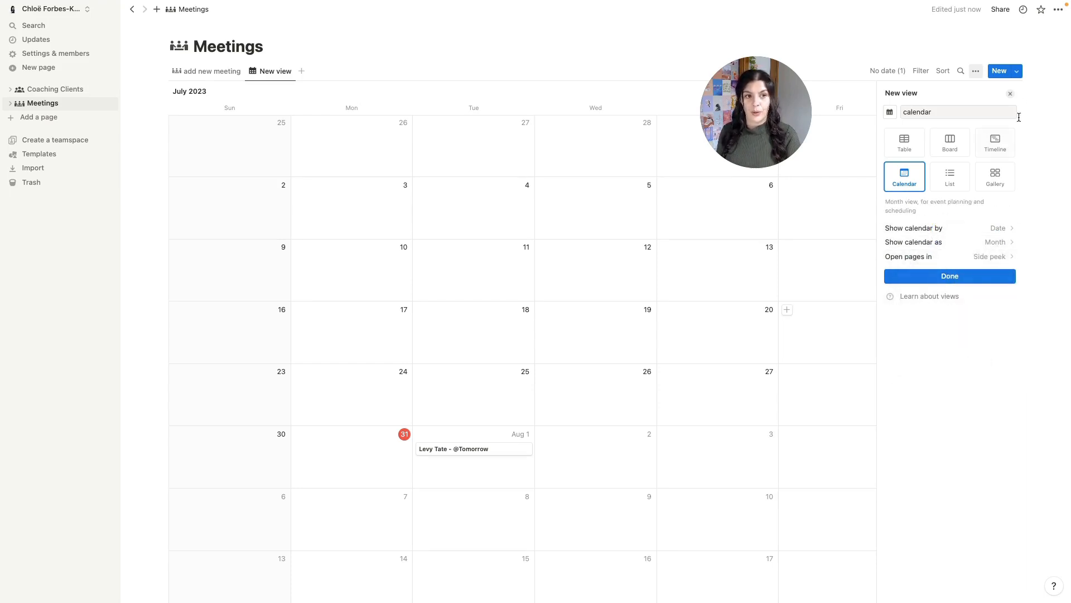
{"action": "left_click", "coordinate": [1010, 94]}
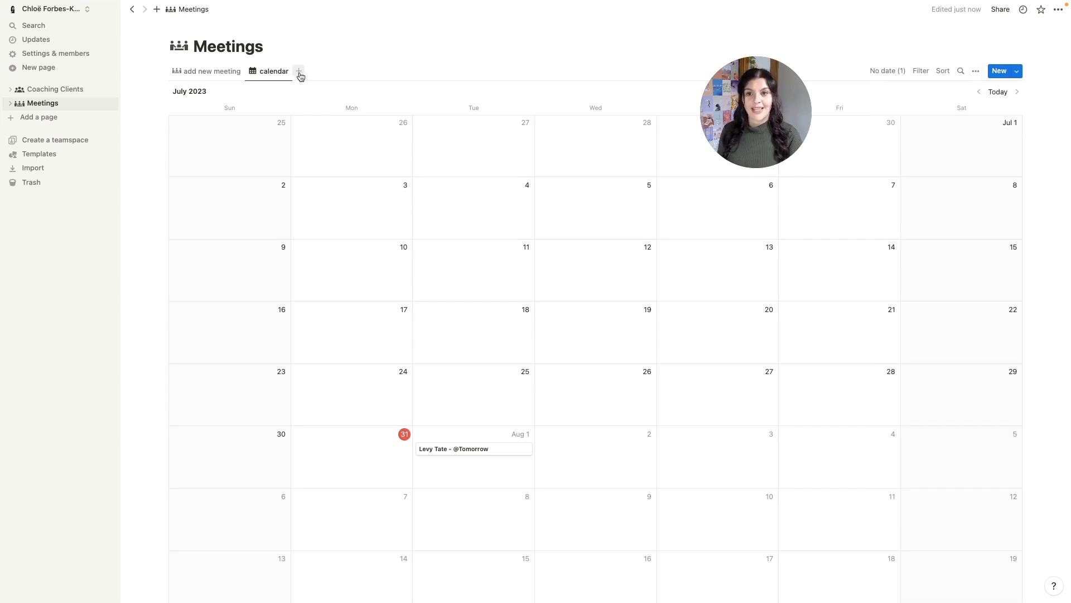
- Create a List view named 'upcoming meetings' with a clock icon
{"action": "left_click", "coordinate": [299, 73]}
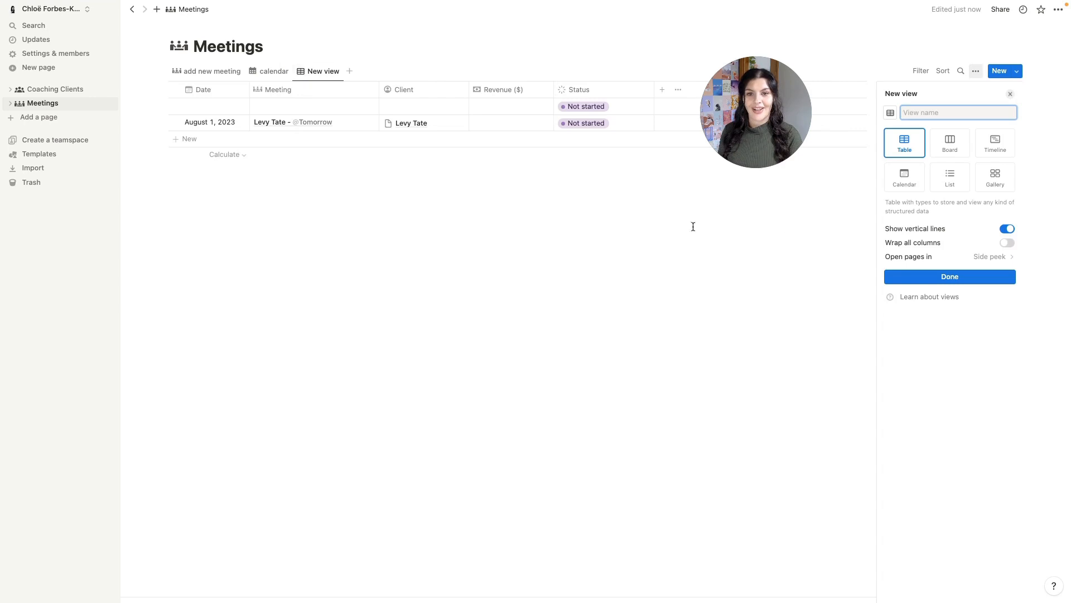
{"action": "type", "text": "upcoming meetings"}
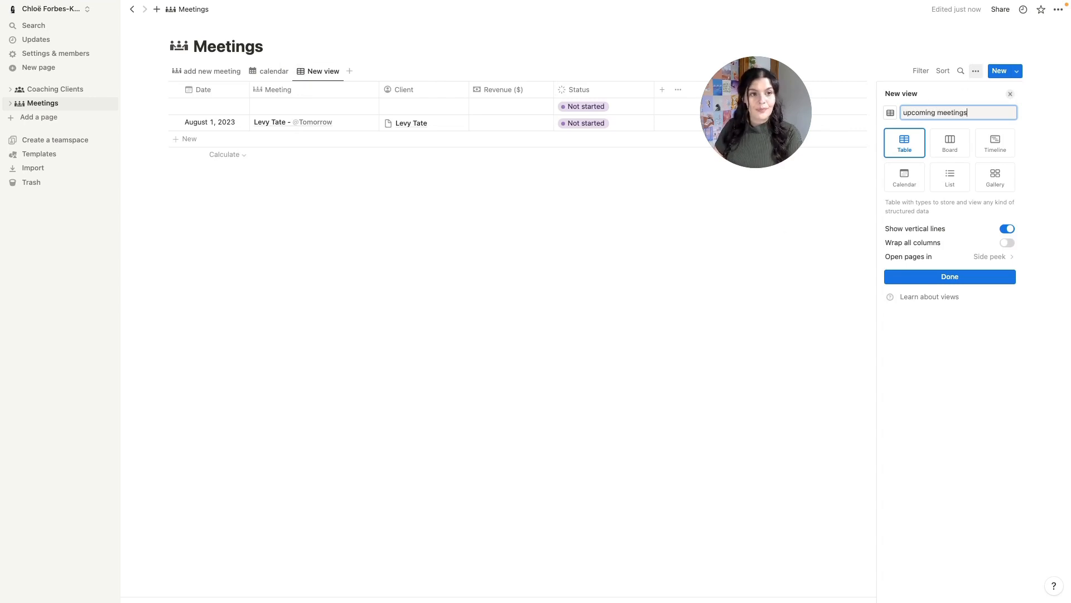
{"action": "left_click", "coordinate": [891, 114]}
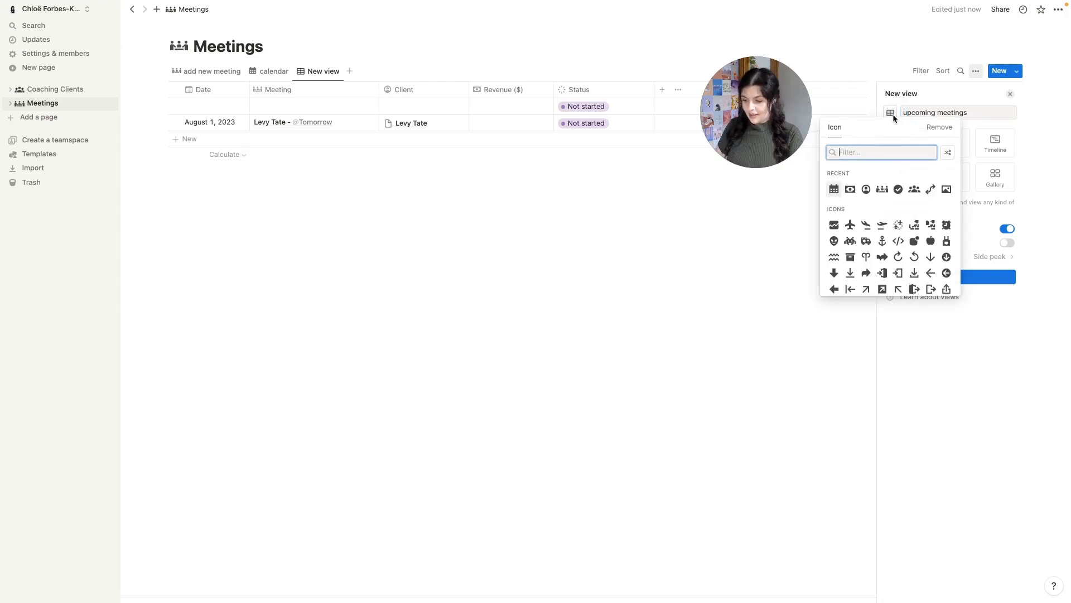
{"action": "type", "text": "clock"}
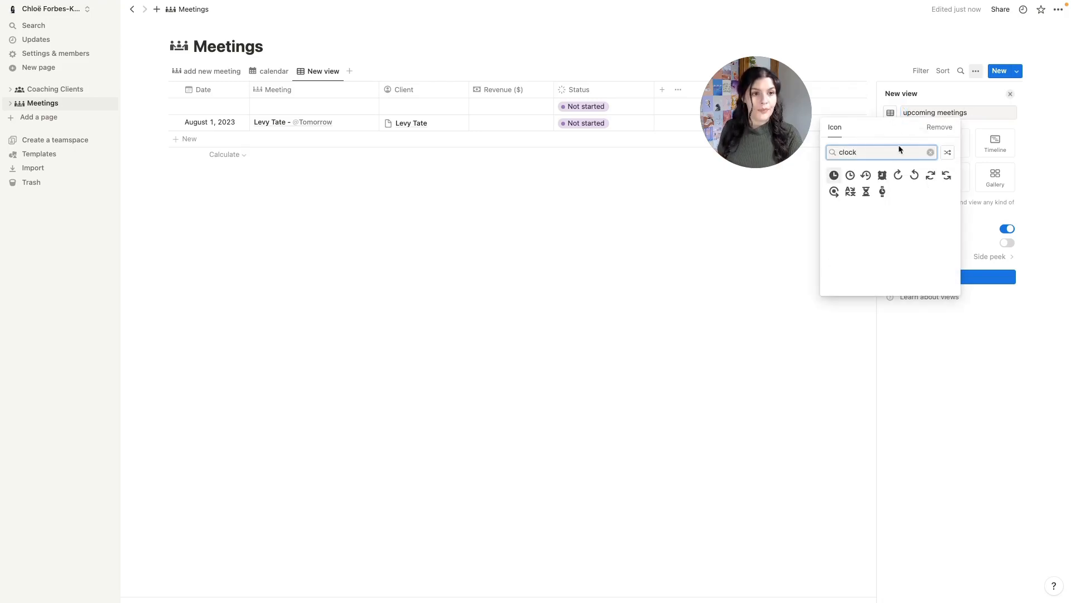
{"action": "left_click", "coordinate": [852, 175]}
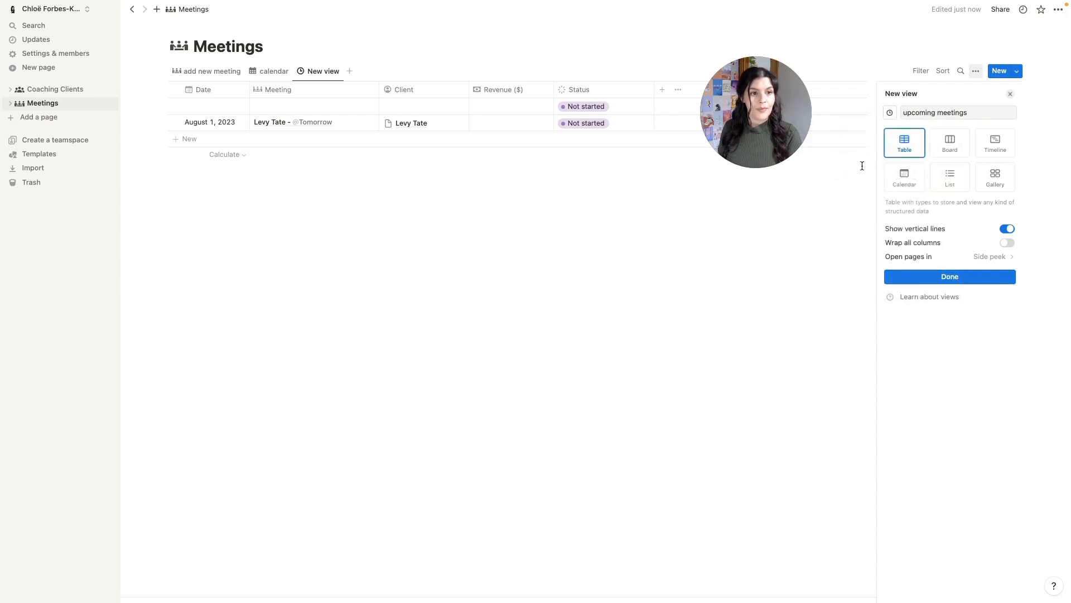
{"action": "left_click", "coordinate": [953, 181]}
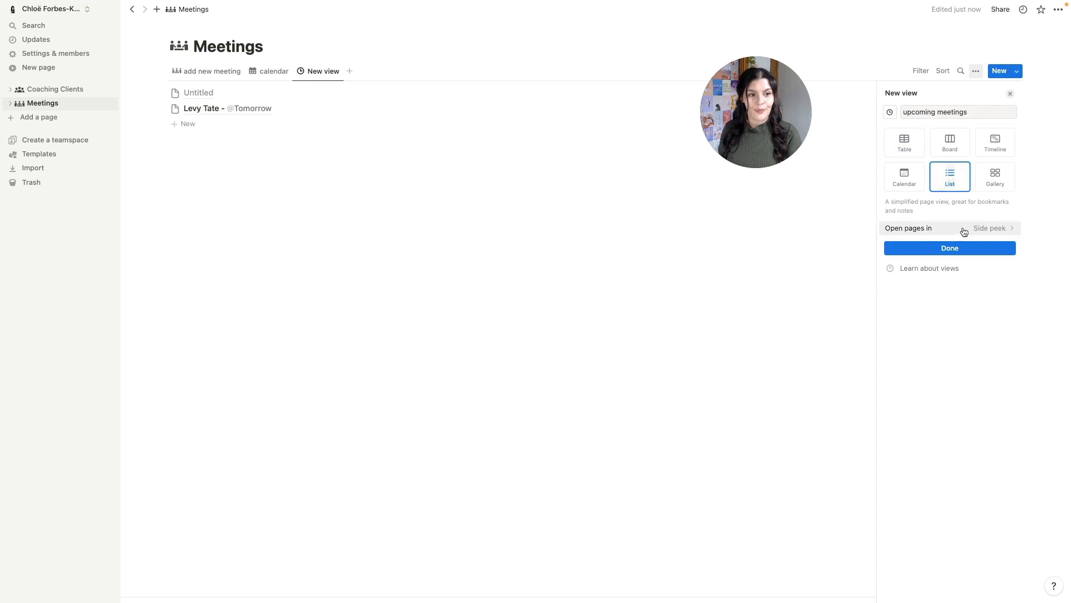
{"action": "left_click", "coordinate": [949, 247]}
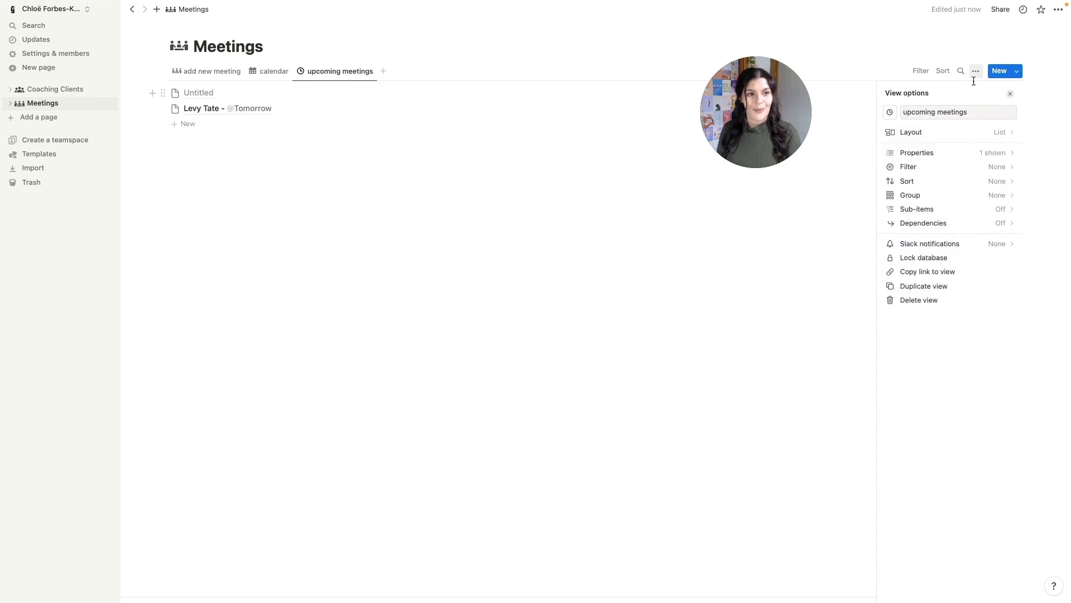
- Show the Client property alongside Date in the upcoming meetings list
{"action": "left_click", "coordinate": [964, 154]}
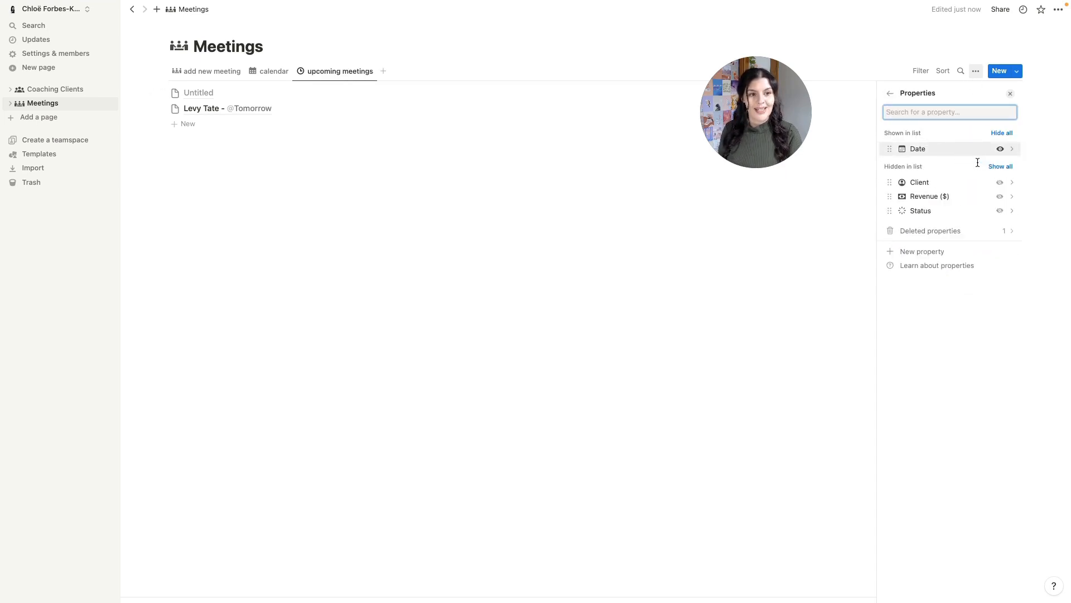
{"action": "left_click", "coordinate": [1000, 183]}
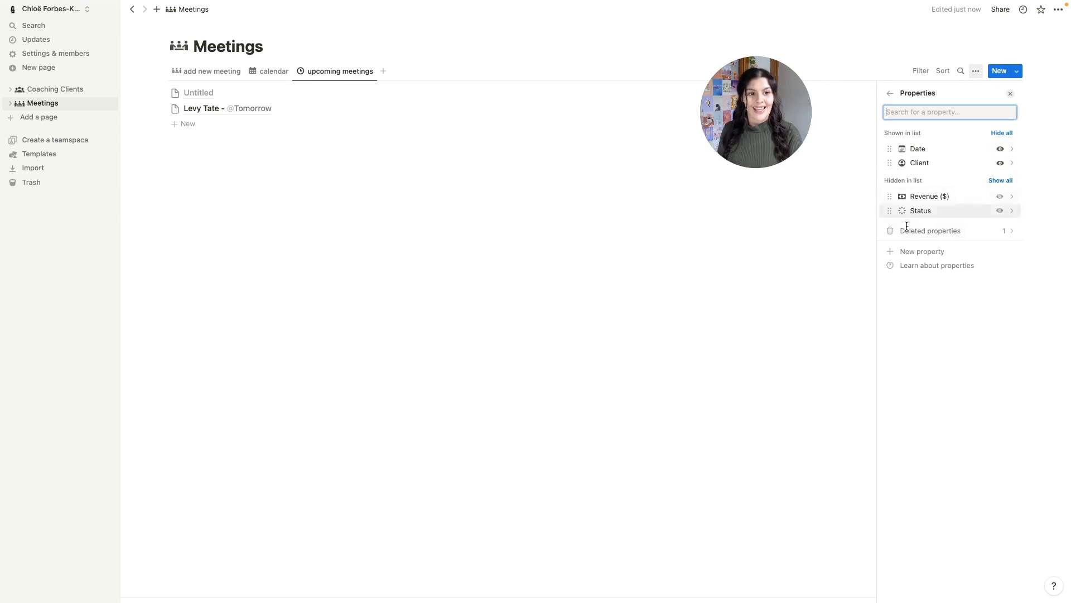
{"action": "left_click", "coordinate": [791, 290]}
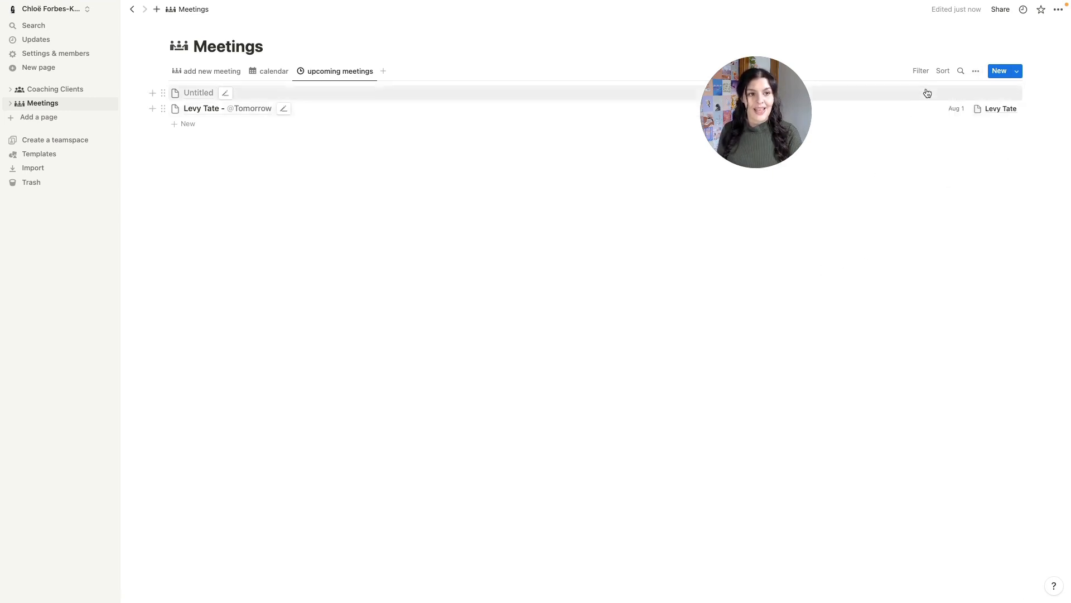
- Add a Date filter to the upcoming meetings view and convert it to an advanced rule
{"action": "left_click", "coordinate": [976, 71]}
{"action": "left_click", "coordinate": [954, 167]}
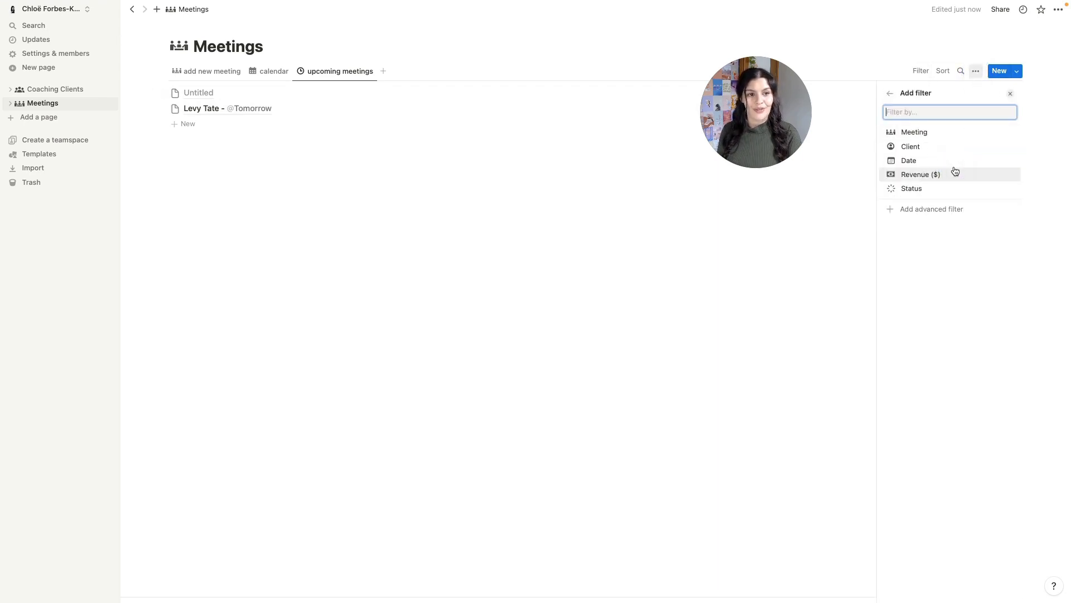
{"action": "left_click", "coordinate": [951, 161]}
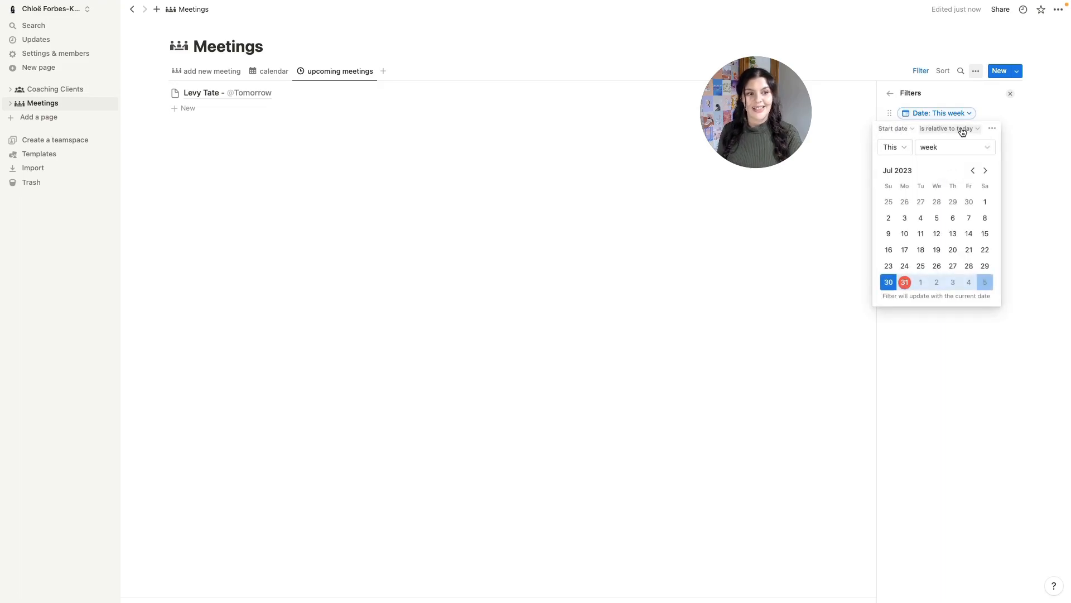
{"action": "left_click", "coordinate": [993, 130]}
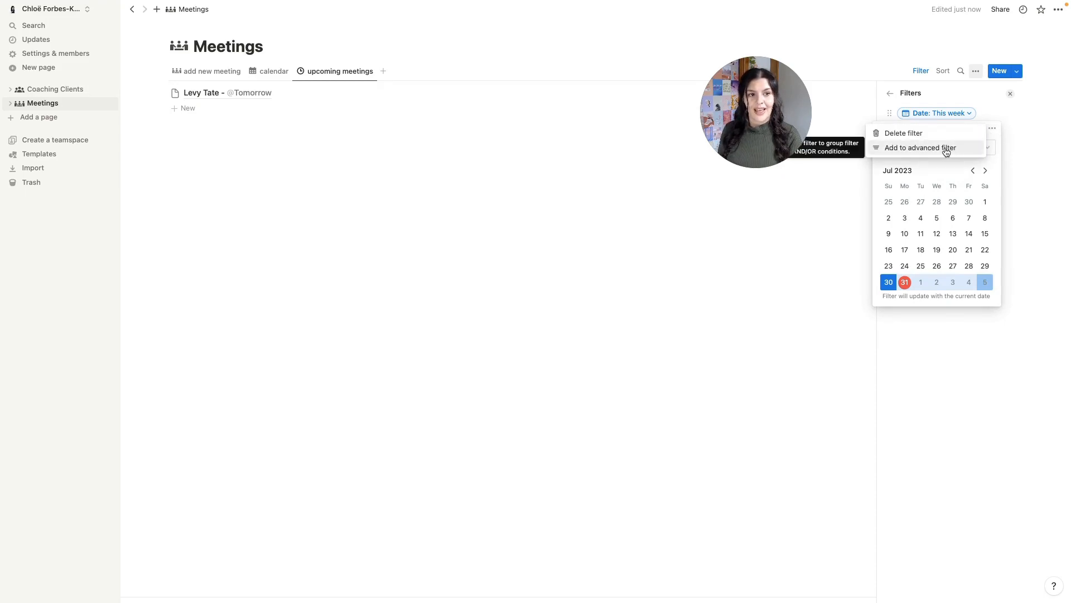
{"action": "left_click", "coordinate": [952, 149]}
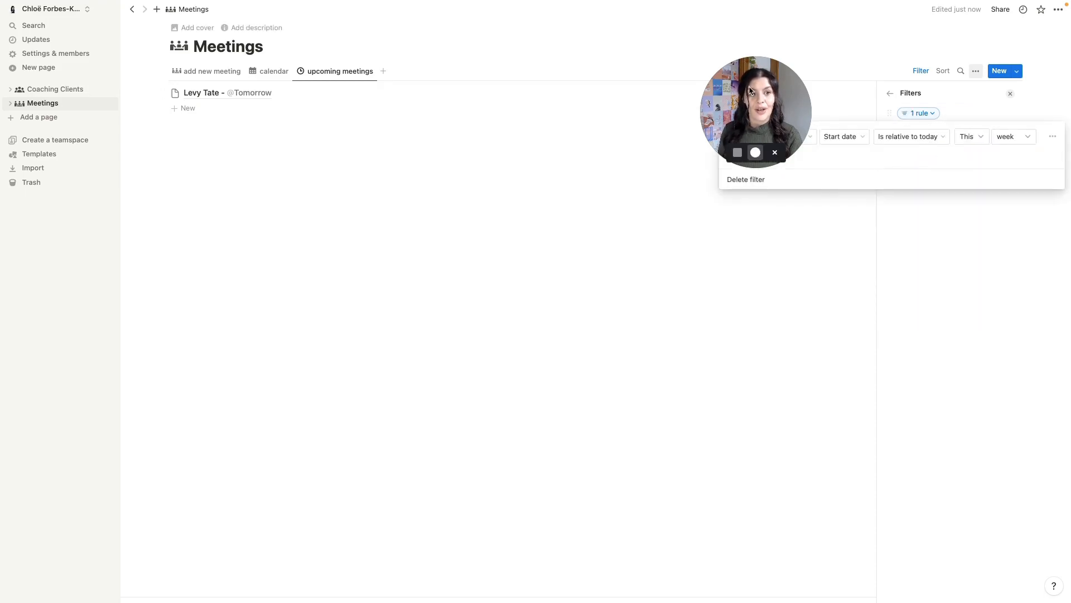
- Set the advanced date rule's condition to 'Is on or after' Today
{"action": "left_click_drag", "start_coordinate": [750, 91], "coordinate": [604, 74]}
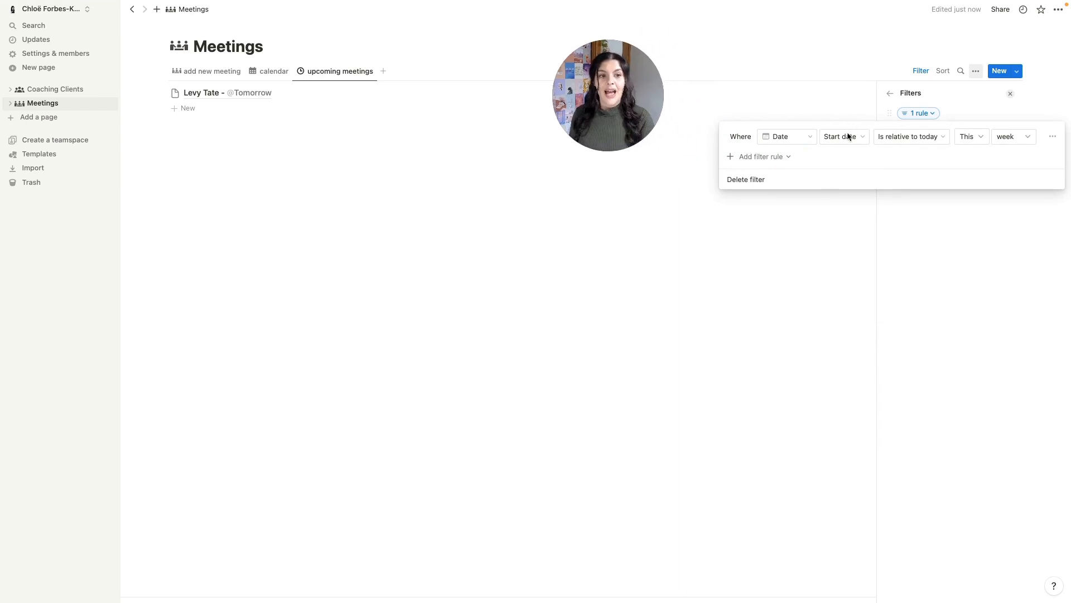
{"action": "left_click", "coordinate": [911, 137]}
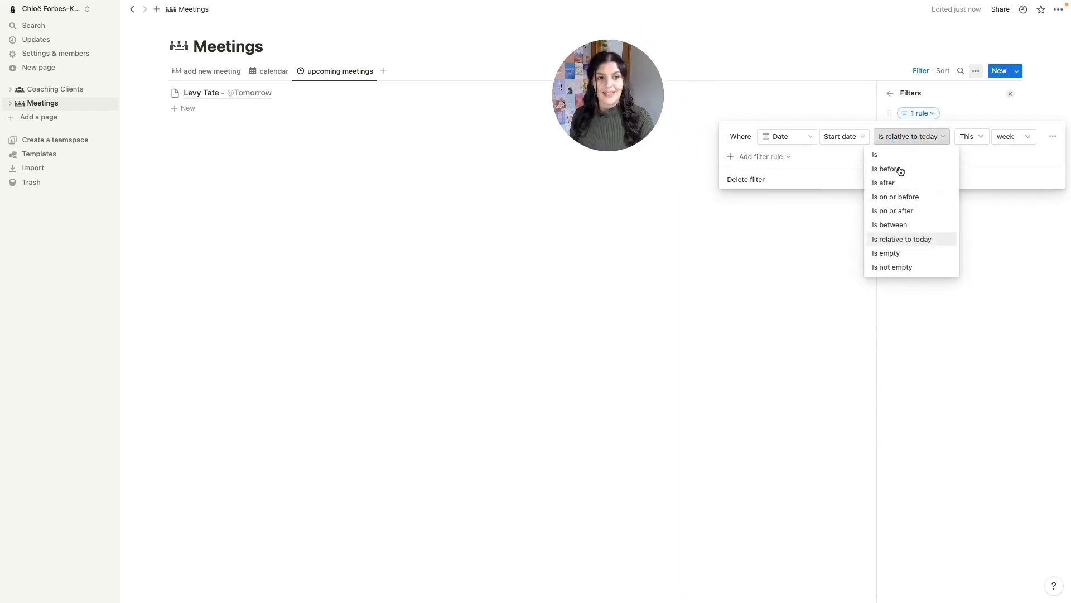
{"action": "left_click", "coordinate": [896, 210]}
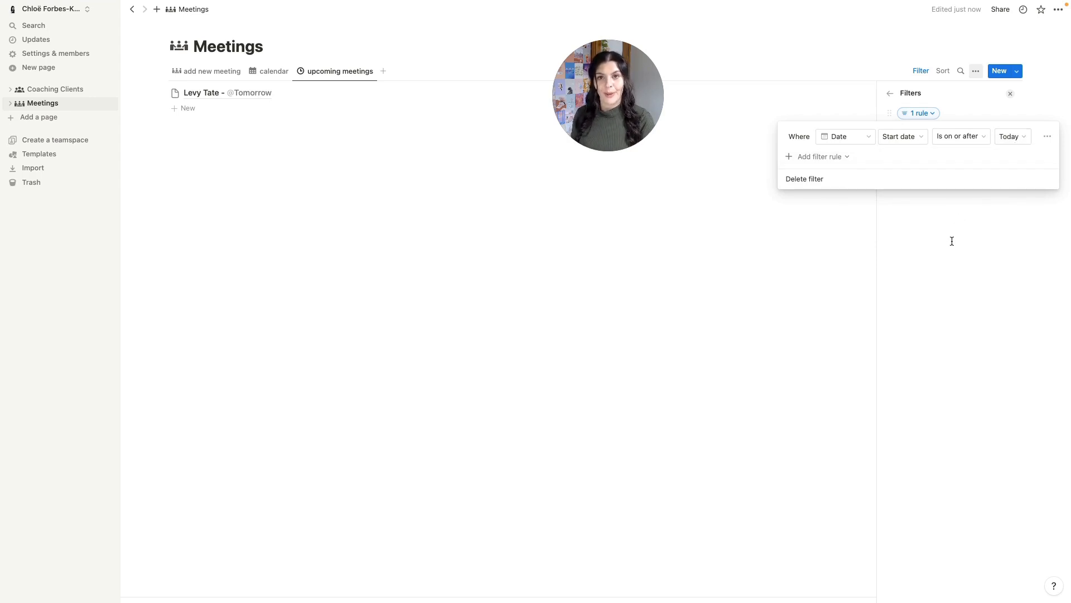
{"action": "left_click", "coordinate": [971, 137]}
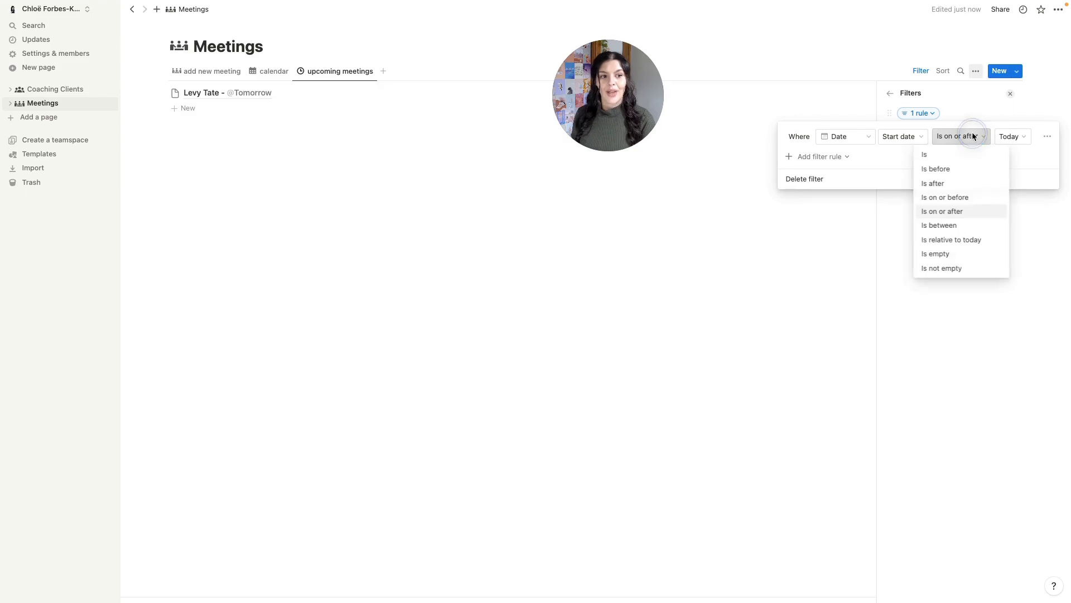
{"action": "left_click", "coordinate": [949, 239]}
{"action": "left_click", "coordinate": [1013, 139]}
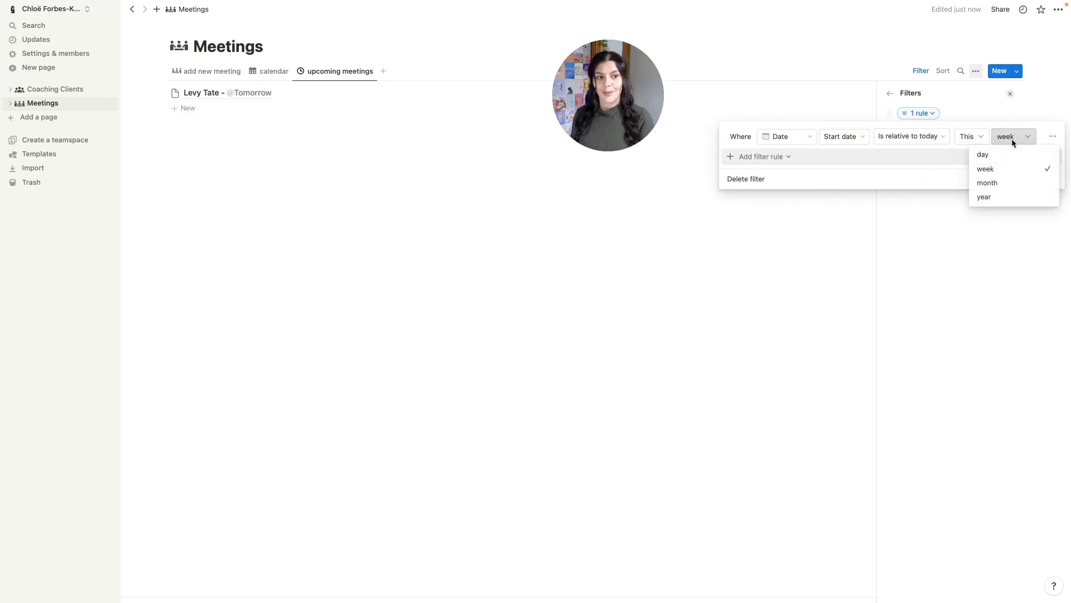
{"action": "left_click", "coordinate": [902, 140]}
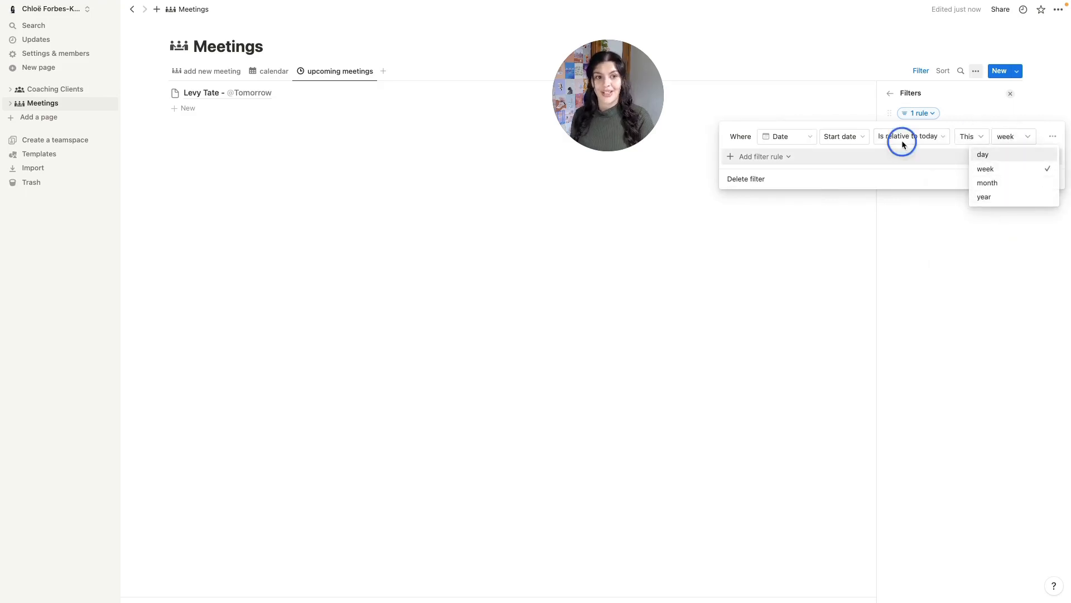
{"action": "left_click", "coordinate": [901, 140]}
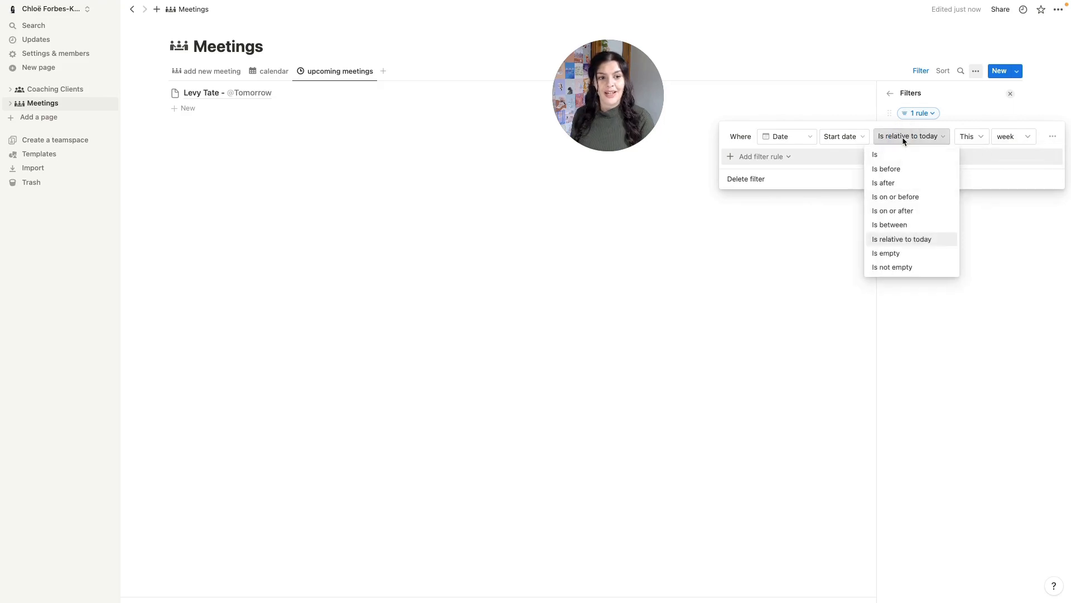
{"action": "left_click", "coordinate": [910, 212]}
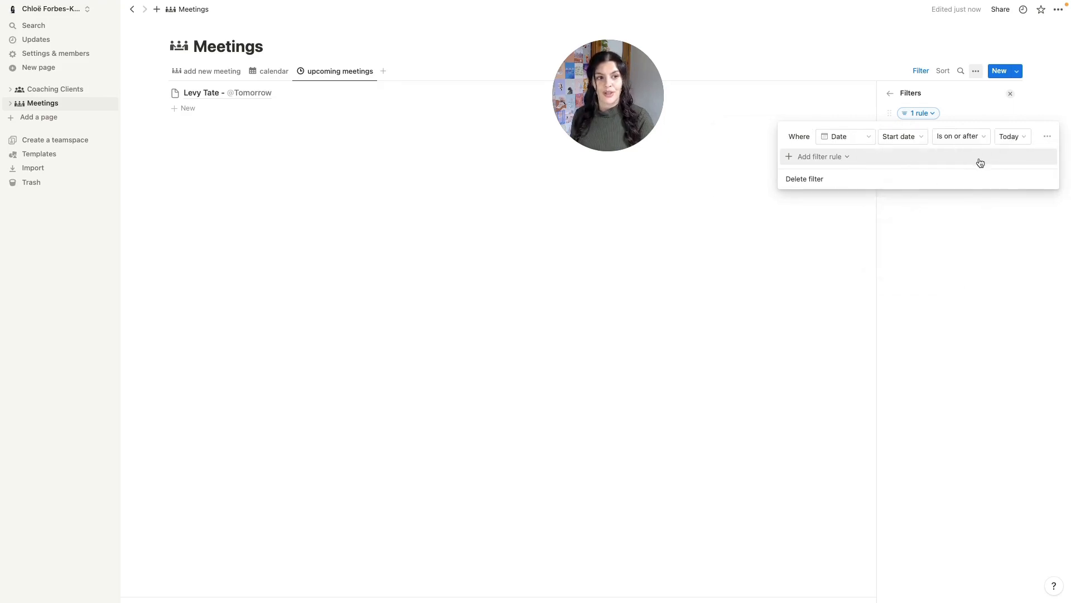
{"action": "left_click", "coordinate": [725, 293]}
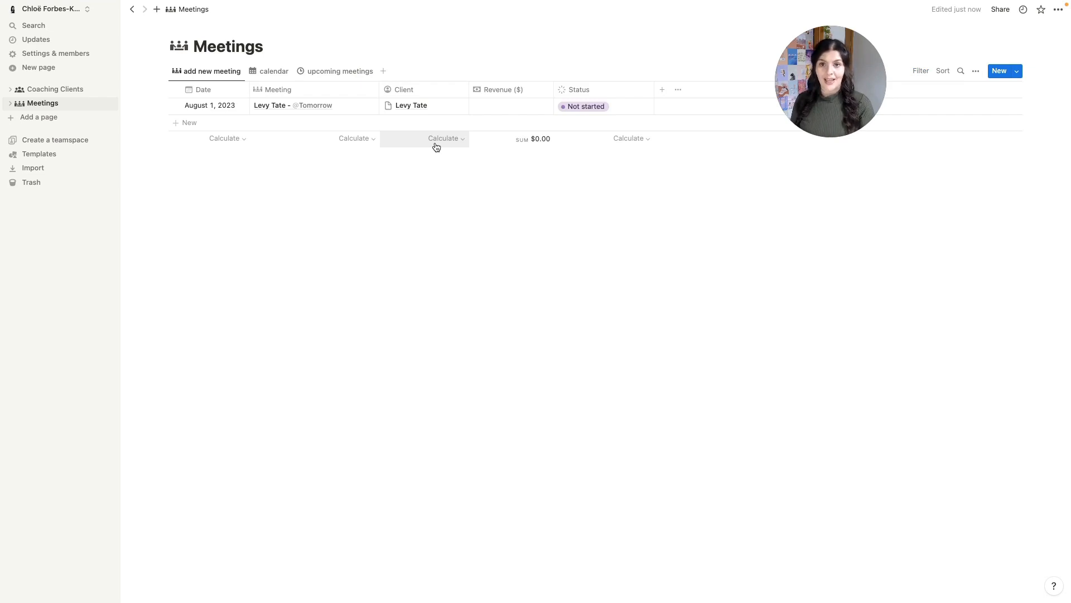
- Create a Board view named 'client meetings' with a people icon
{"action": "left_click", "coordinate": [383, 71]}
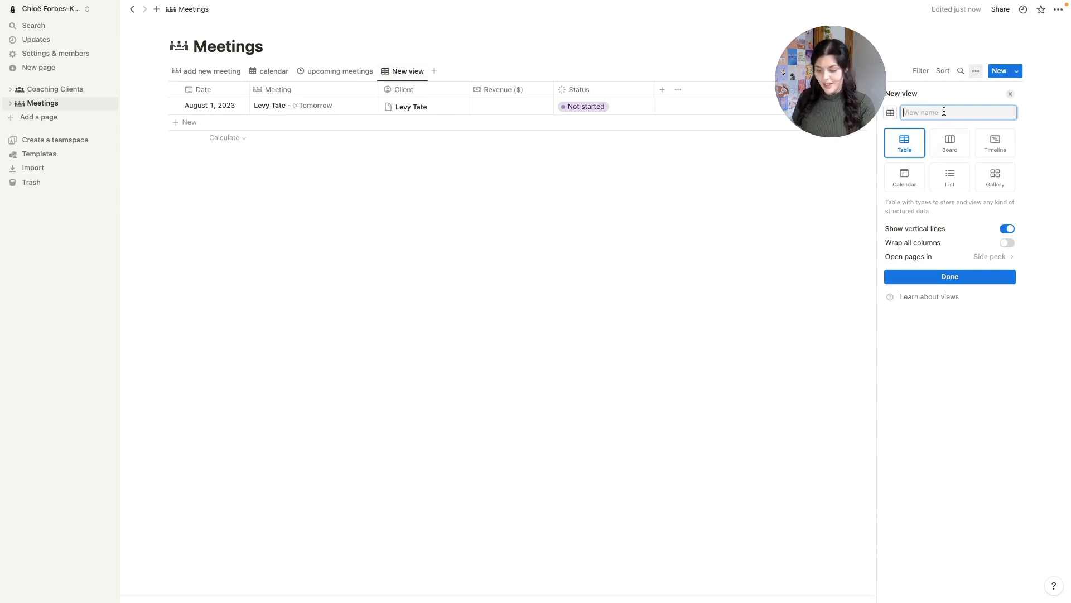
{"action": "type", "text": "client meet"}
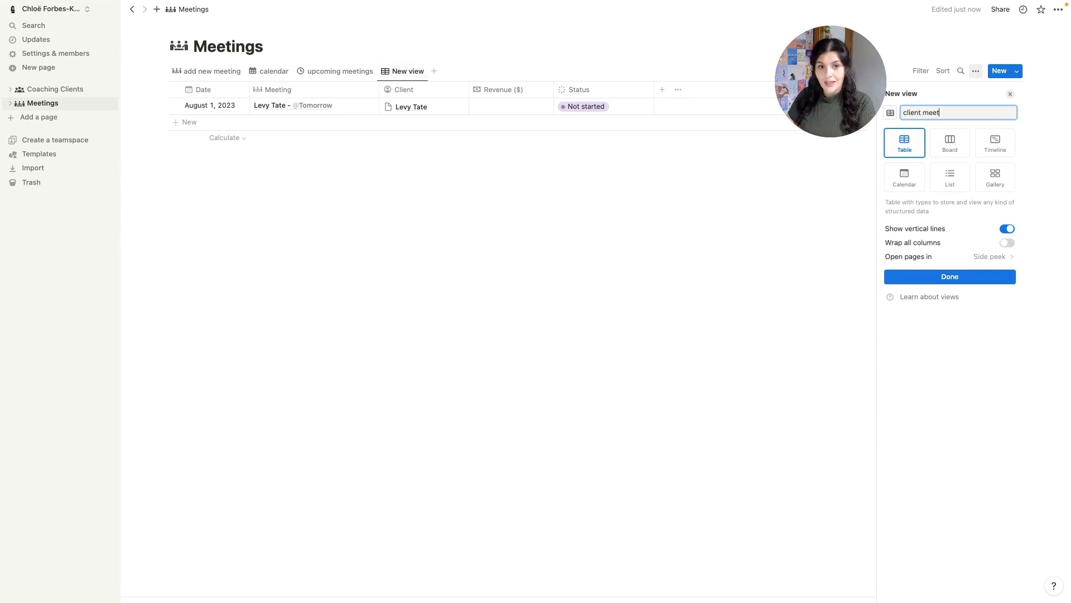
{"action": "type", "text": "ings"}
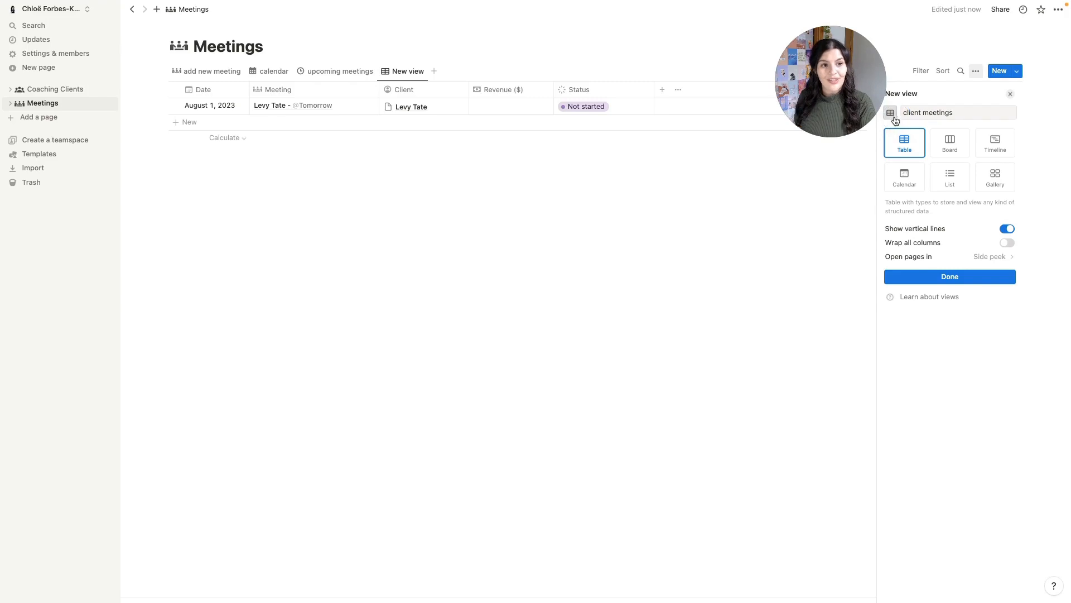
{"action": "left_click", "coordinate": [891, 113]}
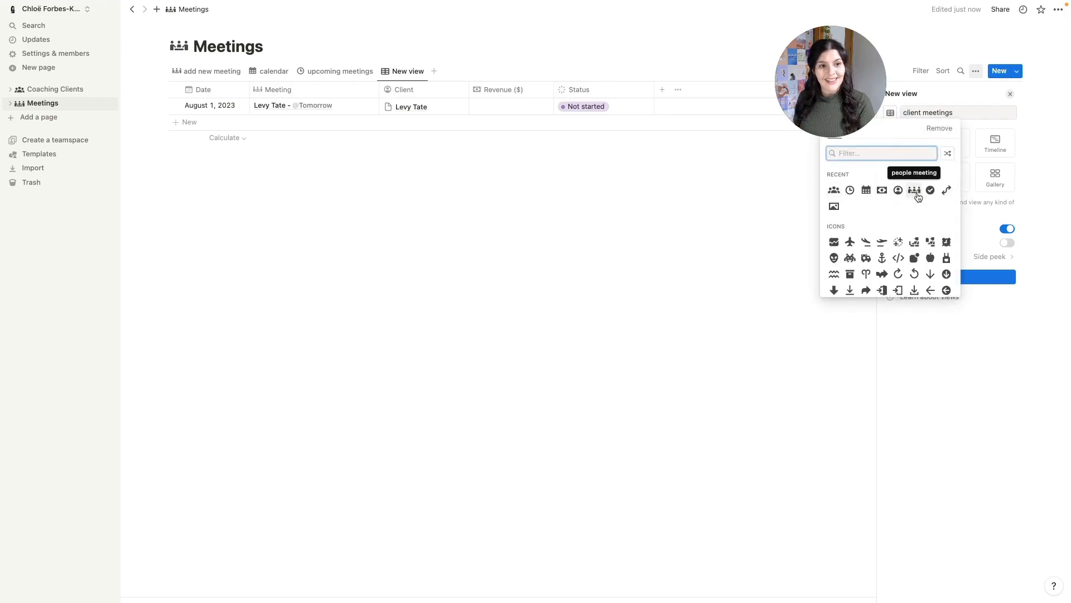
{"action": "left_click", "coordinate": [834, 189]}
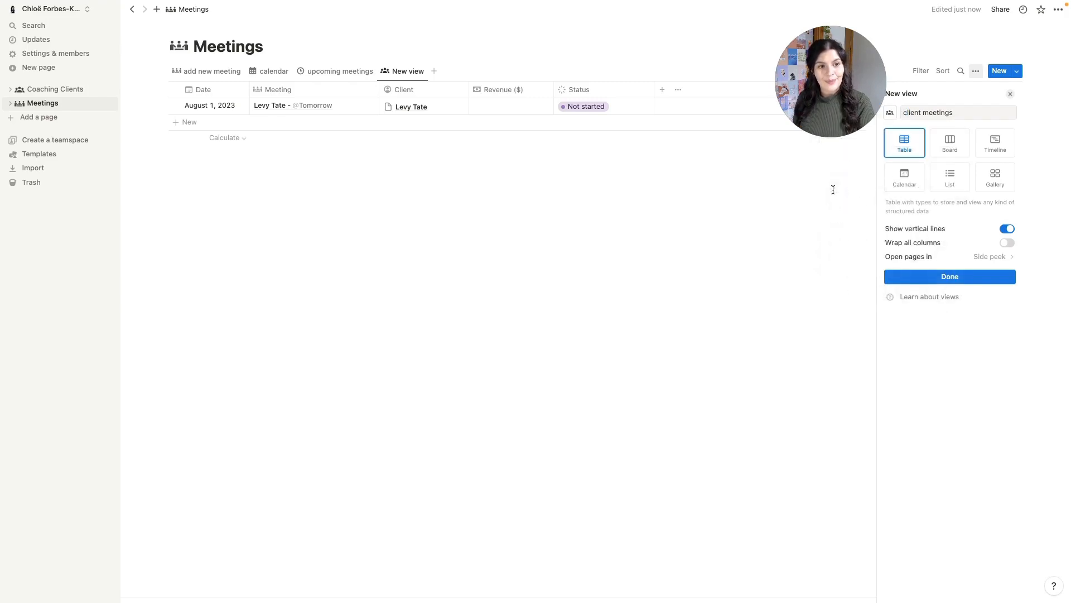
{"action": "left_click", "coordinate": [949, 148]}
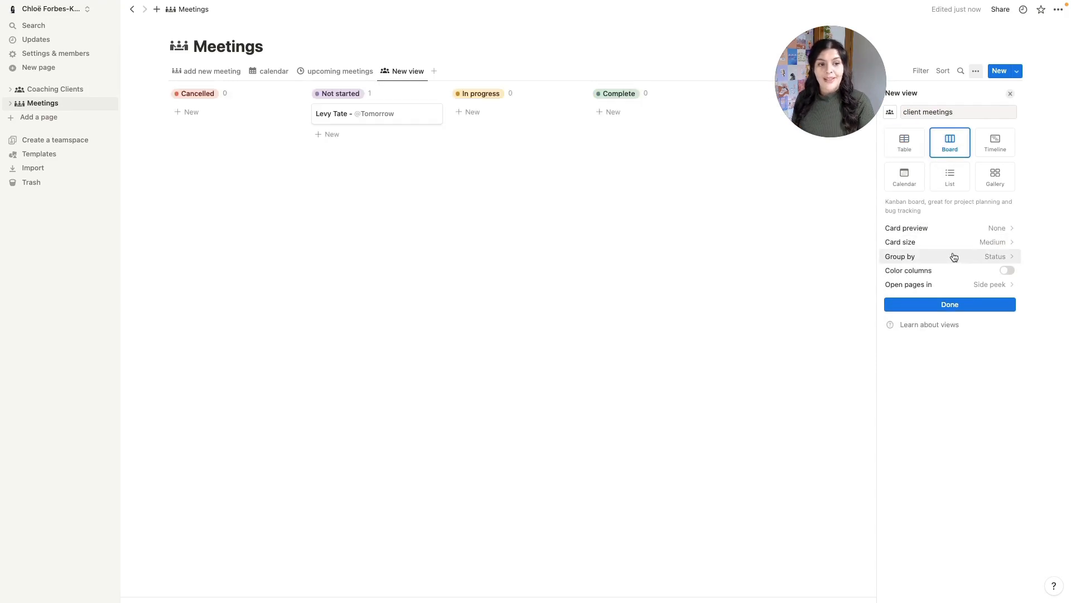
- Group the board by Client and hide the empty No Client group
{"action": "left_click", "coordinate": [997, 258]}
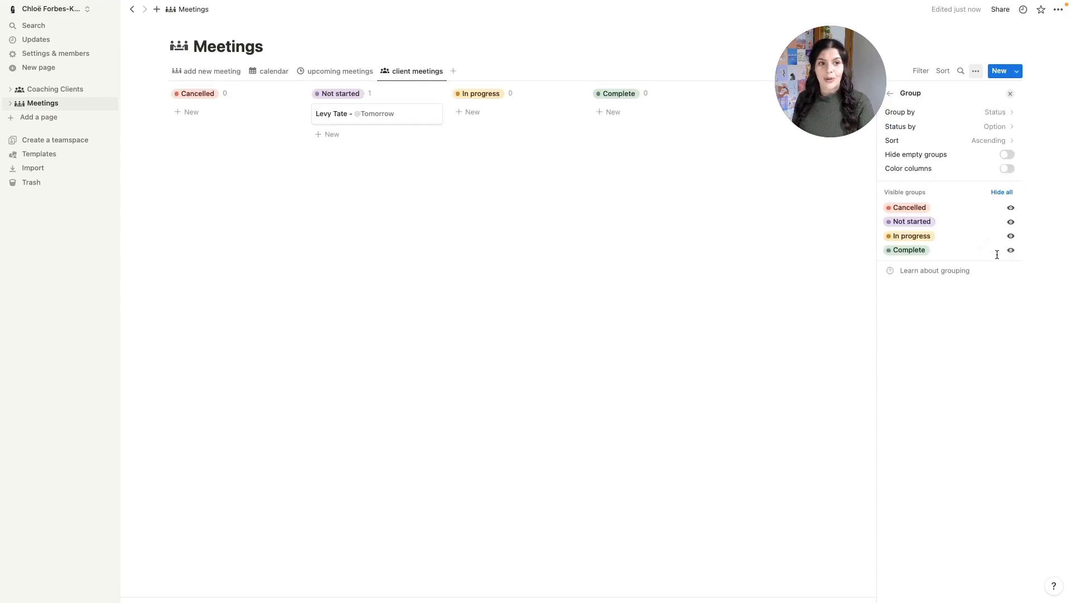
{"action": "left_click", "coordinate": [998, 115]}
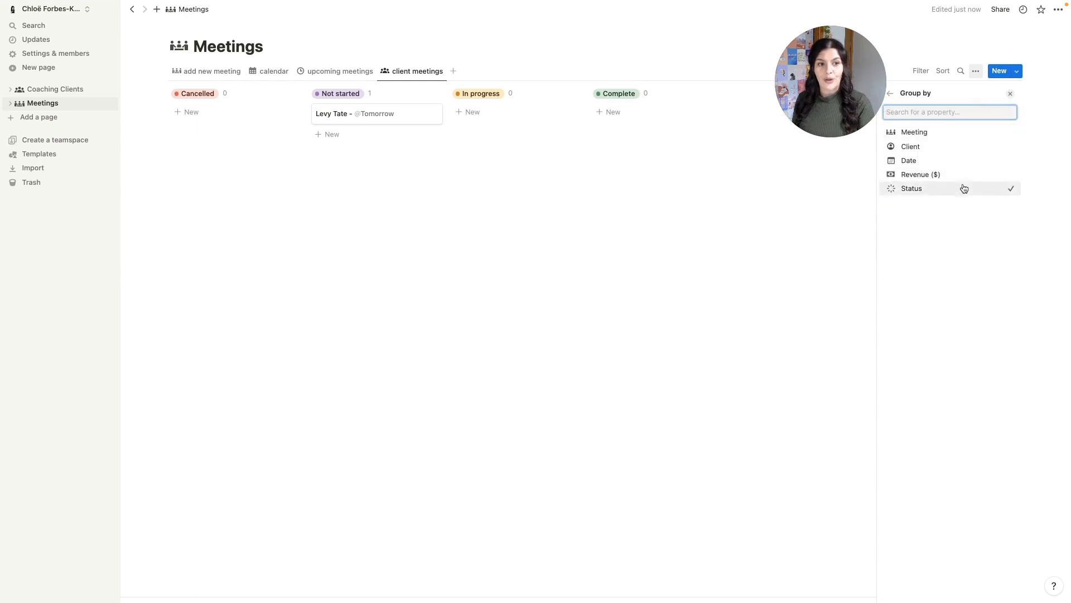
{"action": "left_click", "coordinate": [957, 148]}
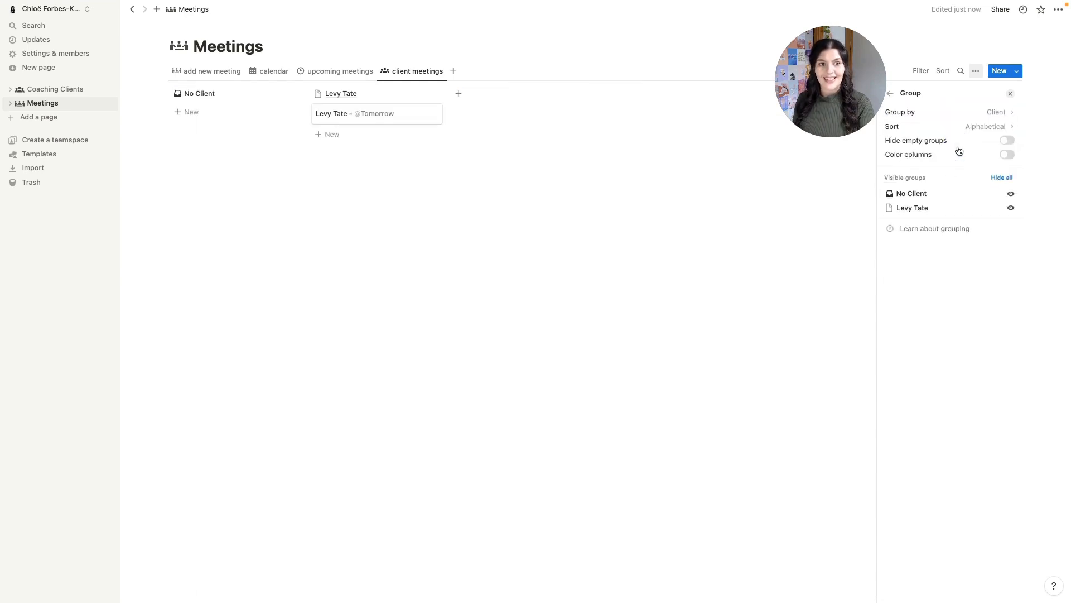
{"action": "left_click", "coordinate": [1013, 197]}
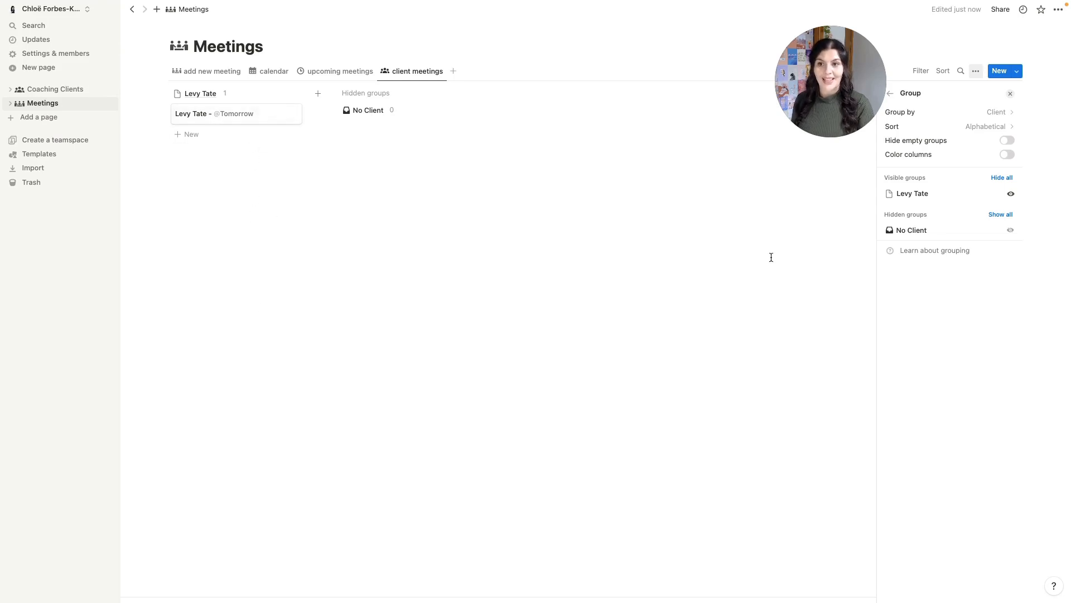
- Show Date and Status on the board cards, with Date above Status
{"action": "left_click", "coordinate": [891, 93]}
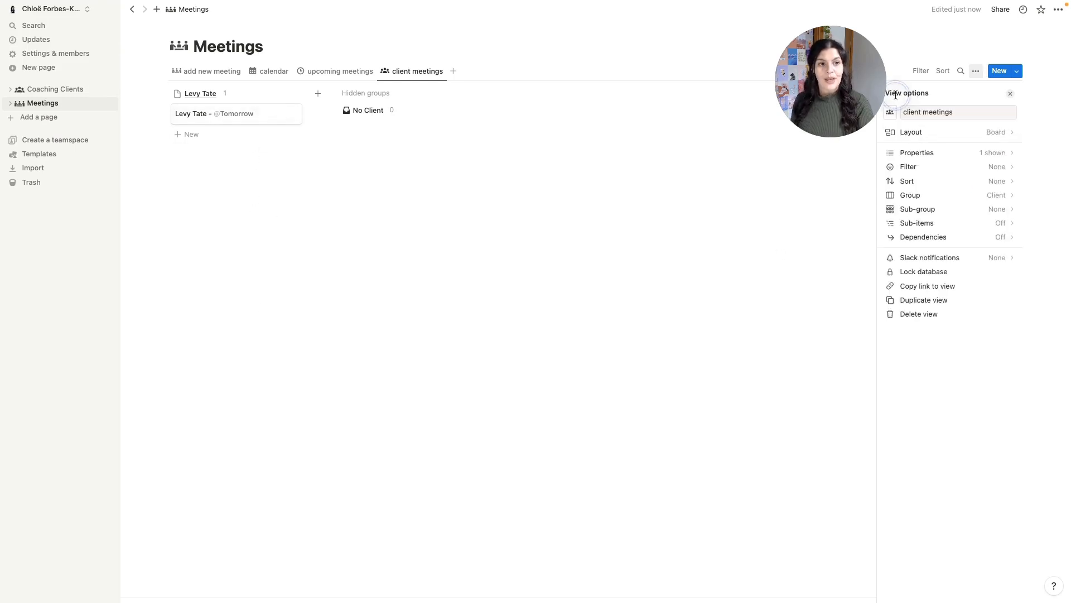
{"action": "left_click", "coordinate": [998, 153]}
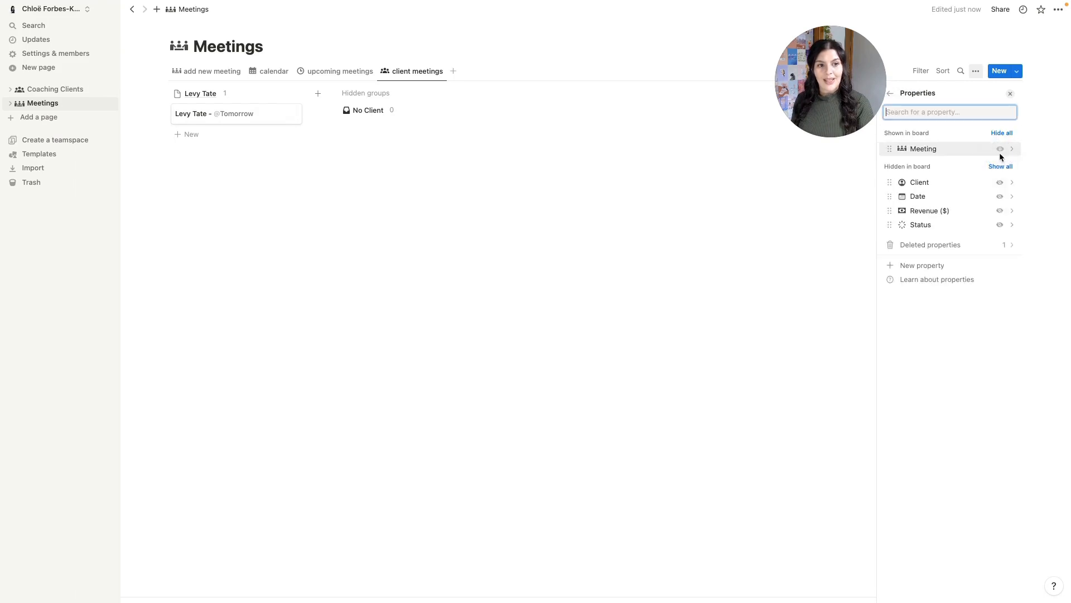
{"action": "left_click", "coordinate": [1001, 226]}
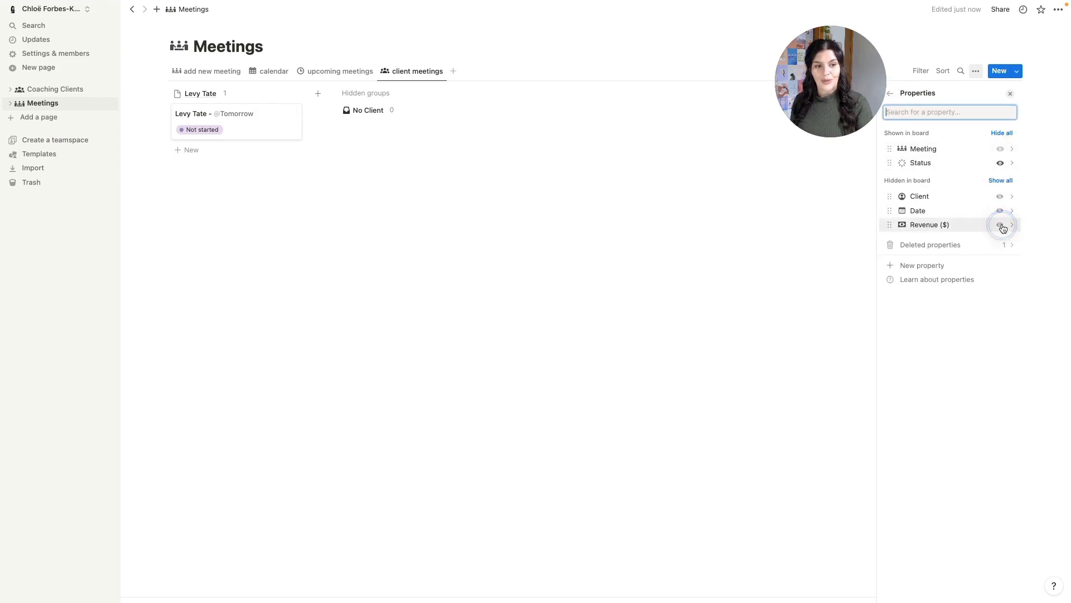
{"action": "left_click", "coordinate": [1001, 211]}
{"action": "left_click_drag", "start_coordinate": [912, 178], "coordinate": [910, 168]}
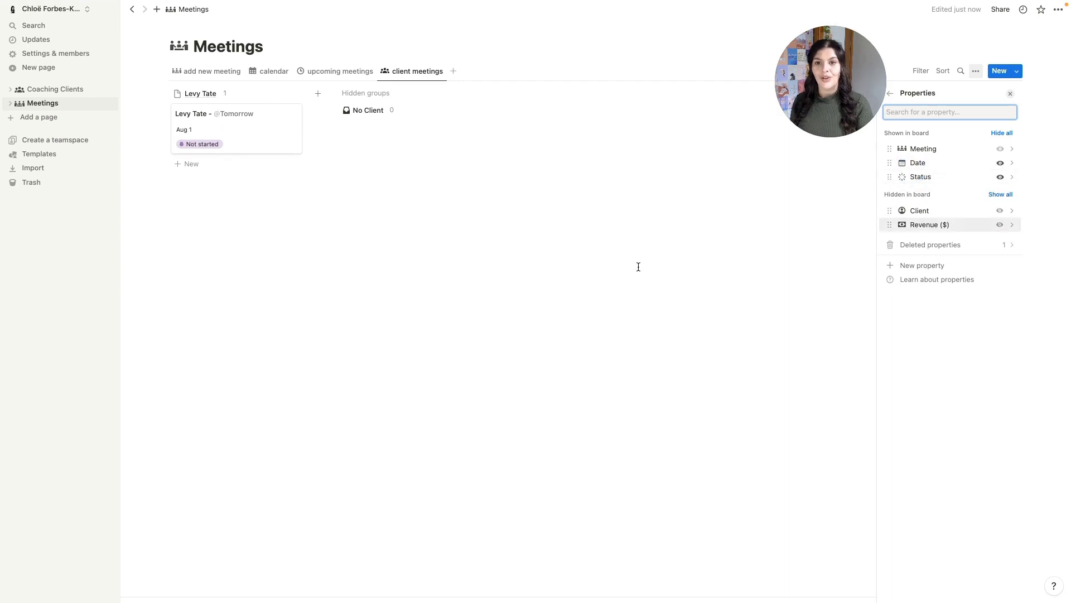
{"action": "left_click", "coordinate": [553, 257]}
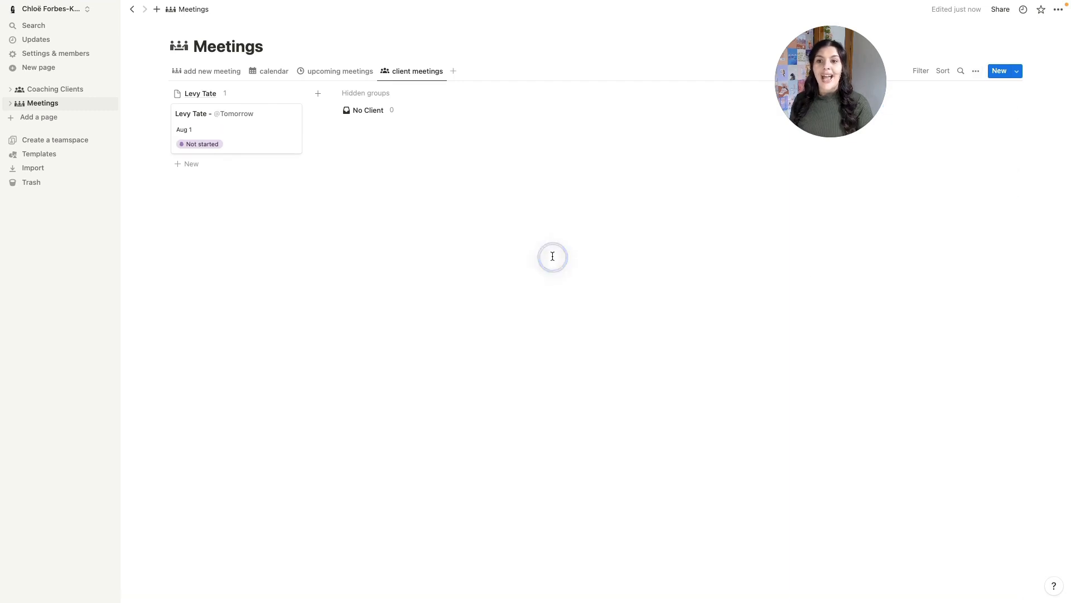
- Make each client column show the Sum of Revenue ($)
{"action": "left_click", "coordinate": [225, 93]}
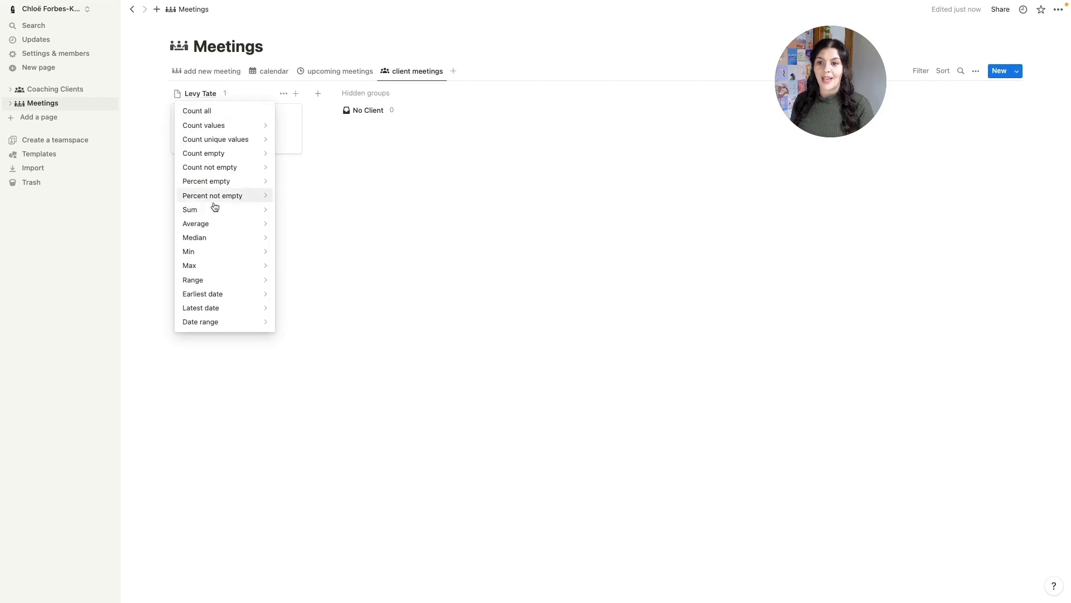
{"action": "mouse_move", "coordinate": [213, 211]}
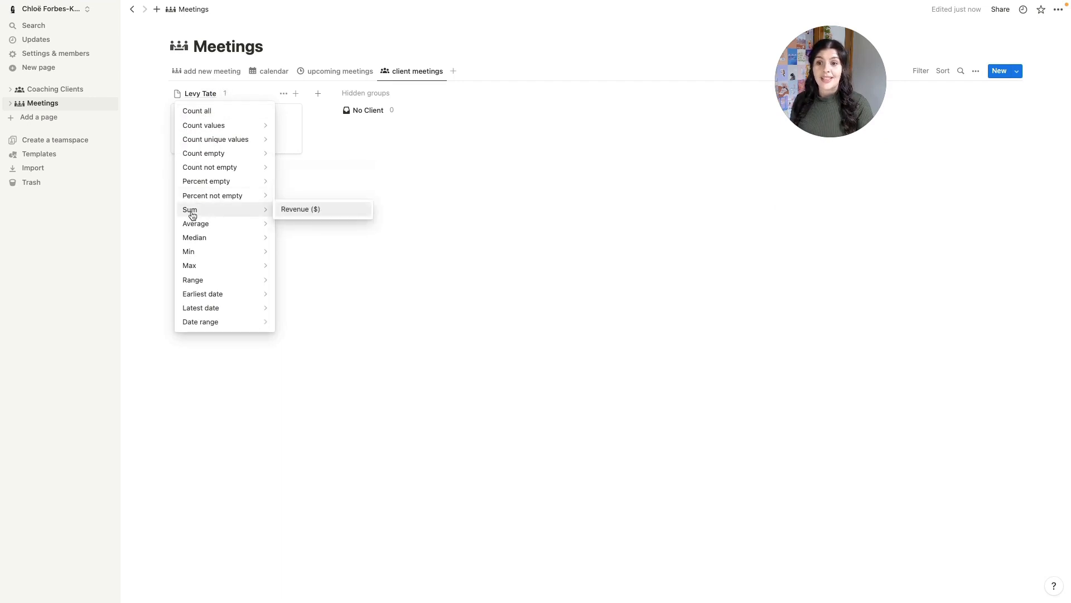
{"action": "left_click", "coordinate": [298, 211]}
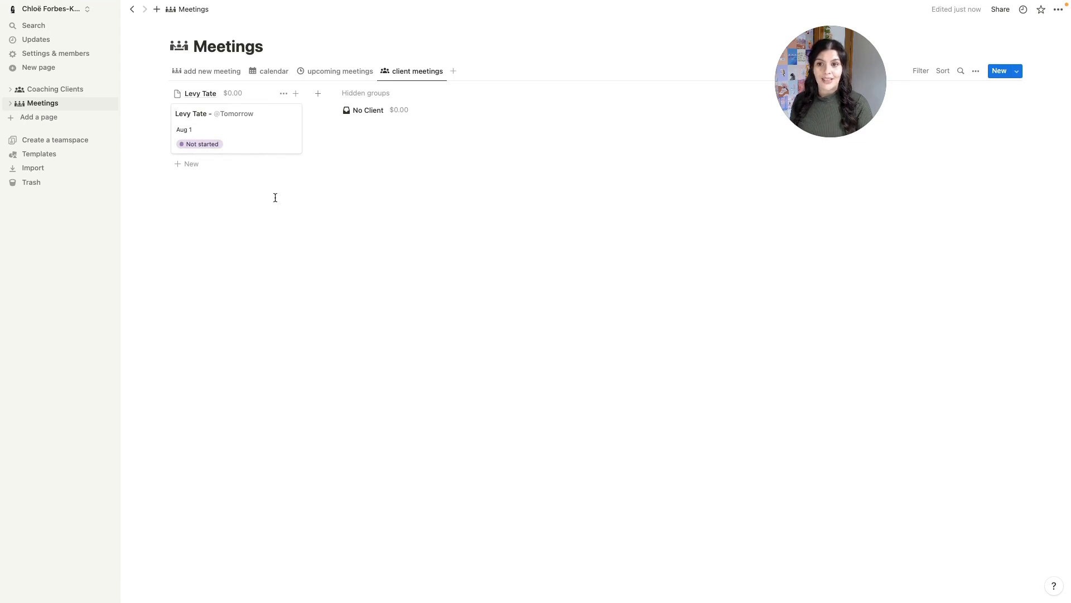
- Change the first meeting's Revenue to 200 in the add new meeting table
{"action": "left_click", "coordinate": [206, 74]}
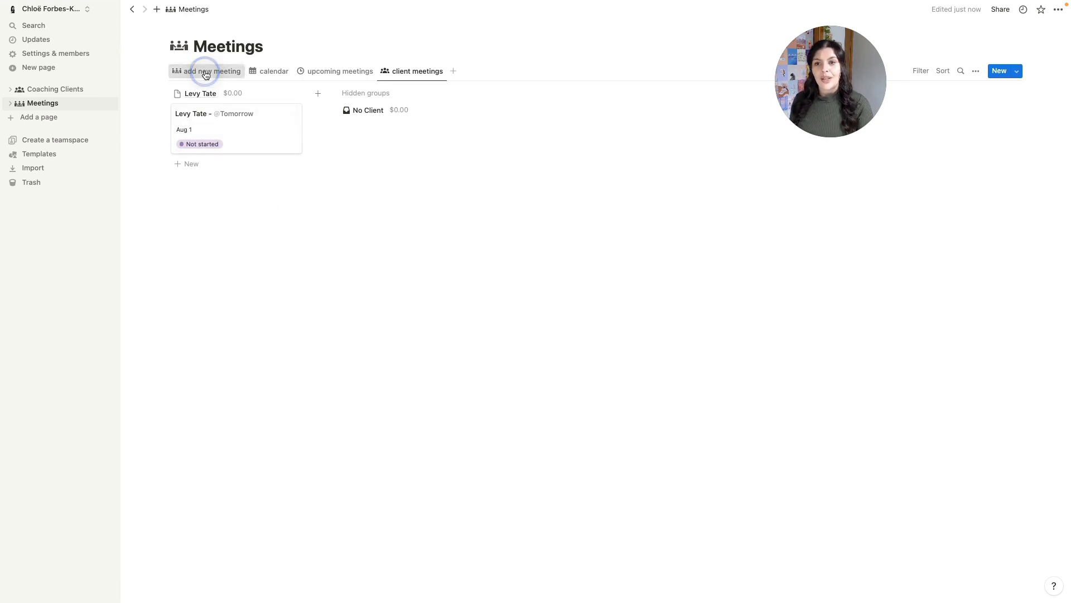
{"action": "left_click", "coordinate": [509, 107]}
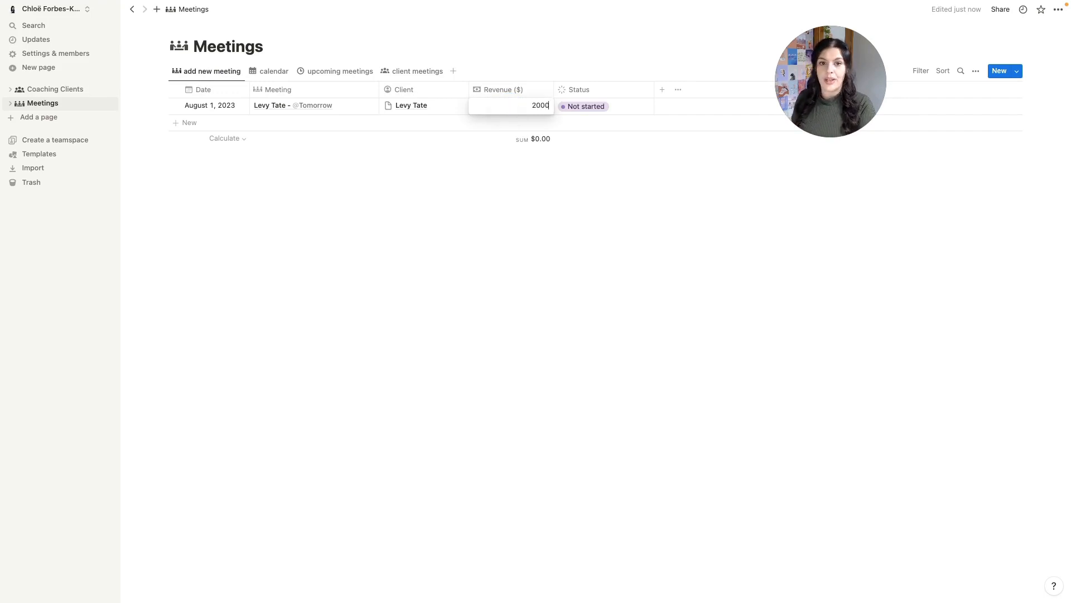
{"action": "key", "text": "BackSpace"}
{"action": "key", "text": "Return"}
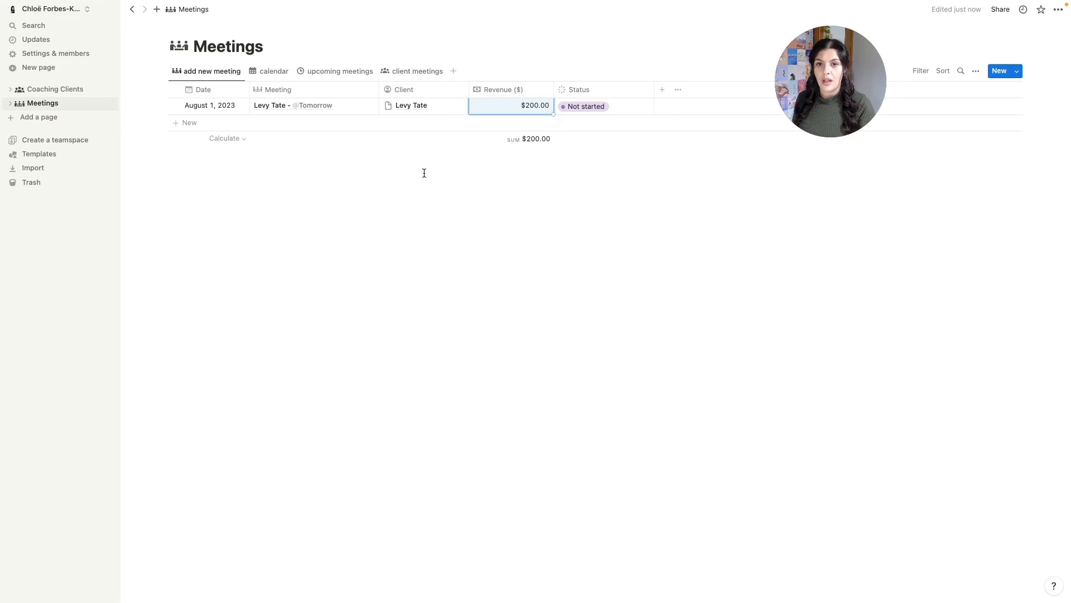
{"action": "left_click", "coordinate": [399, 78]}
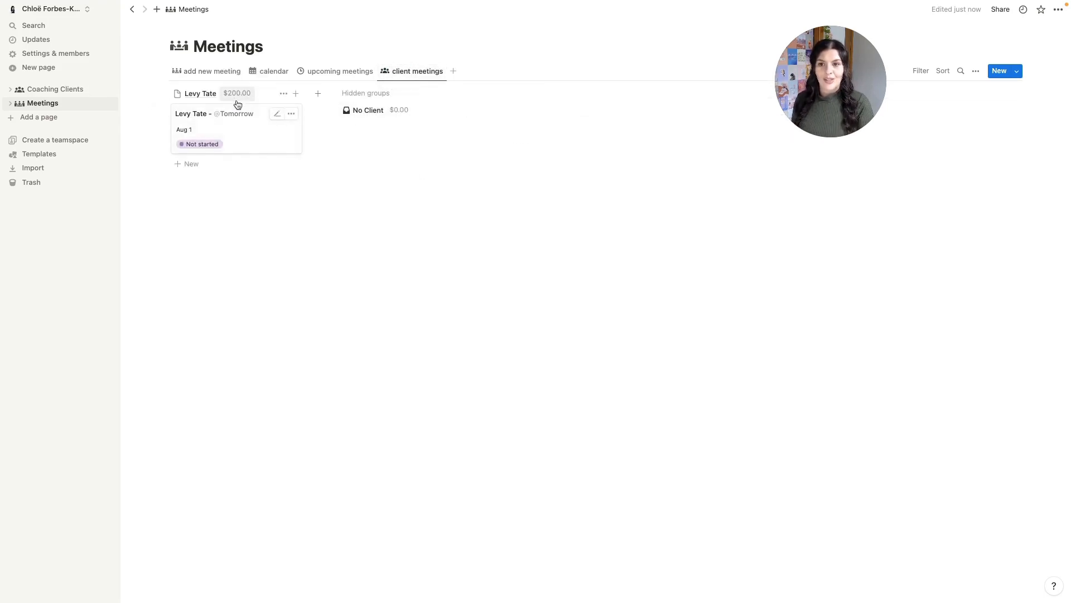
{"action": "left_click", "coordinate": [203, 73]}
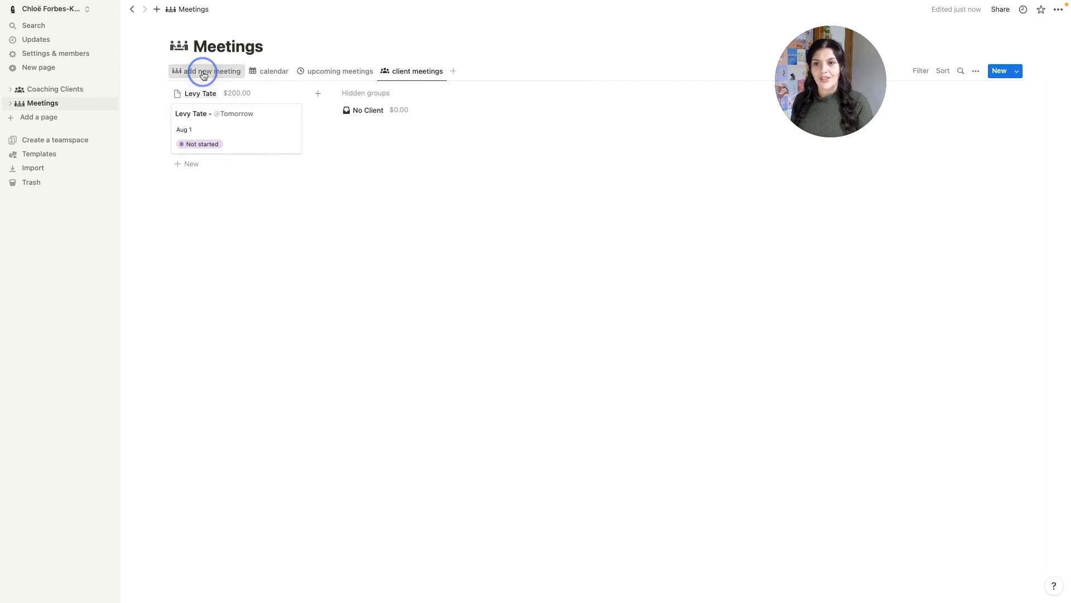
{"action": "left_click", "coordinate": [204, 126]}
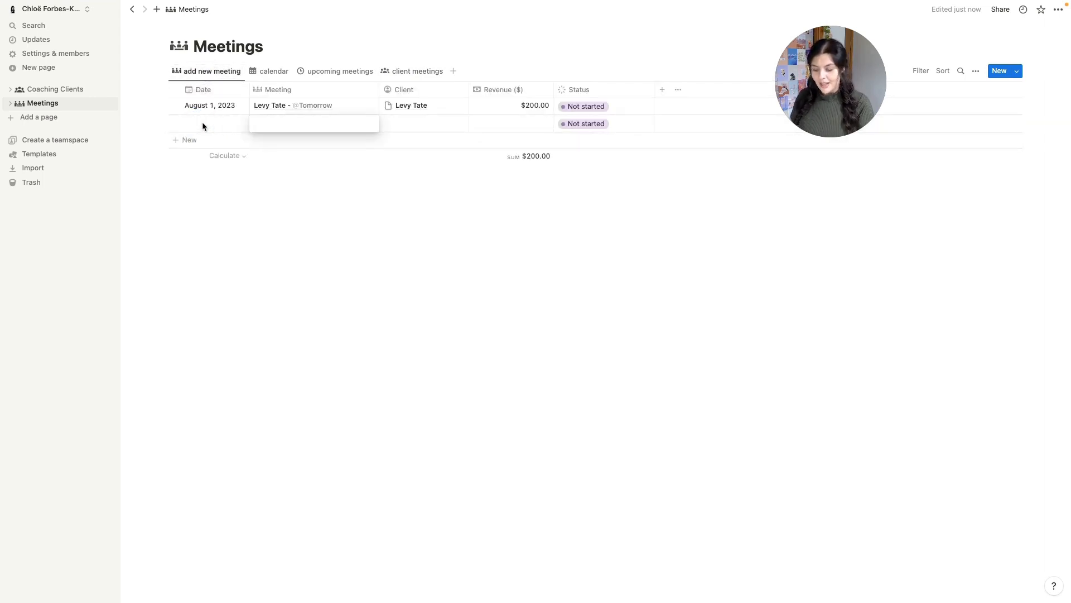
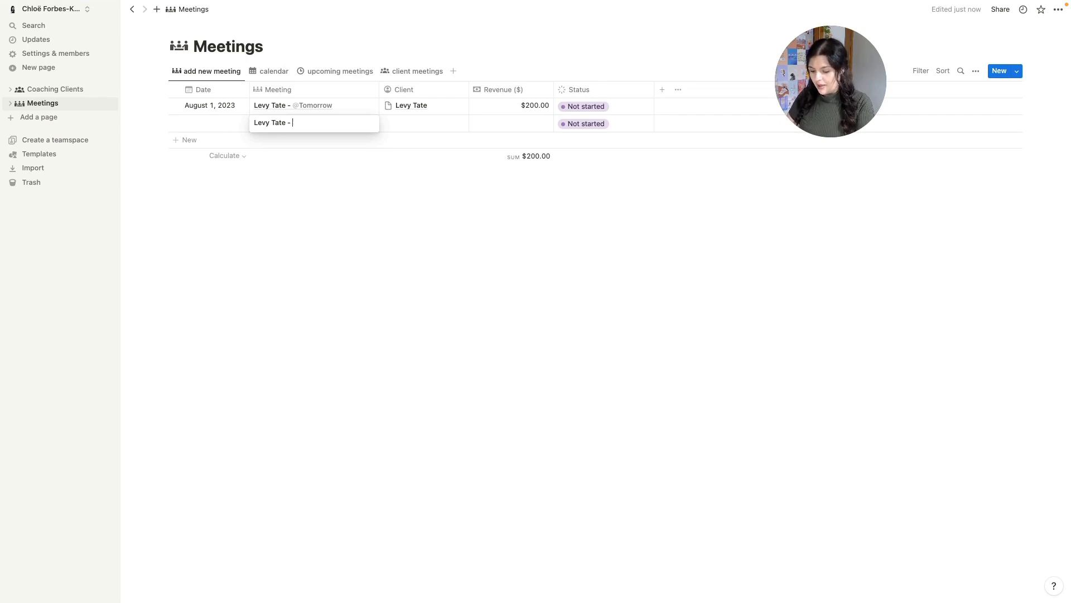
{"action": "type", "text": " @"}
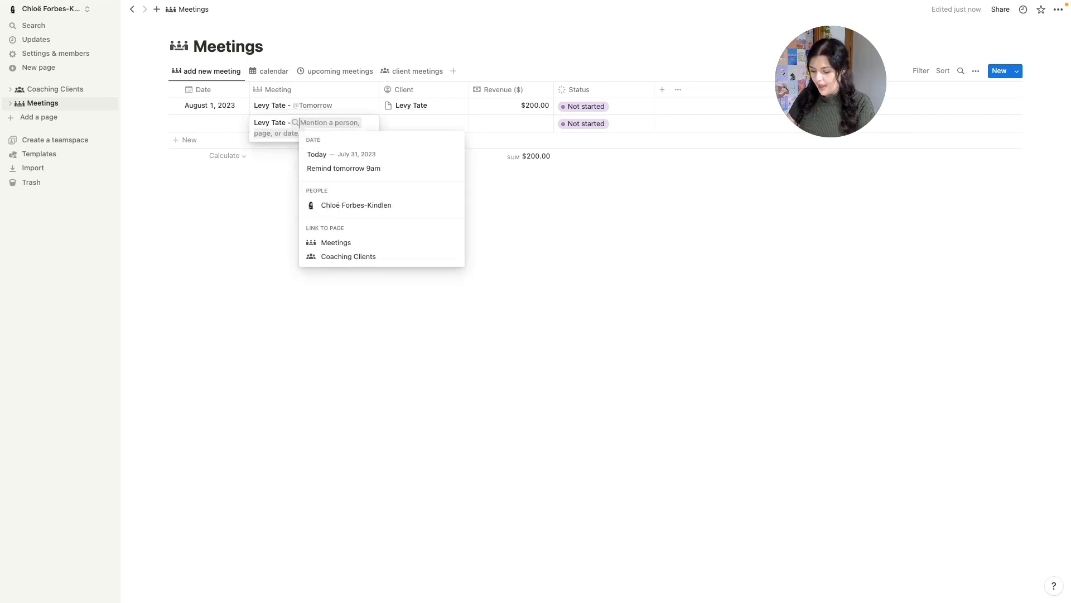
{"action": "type", "text": "Aug"}
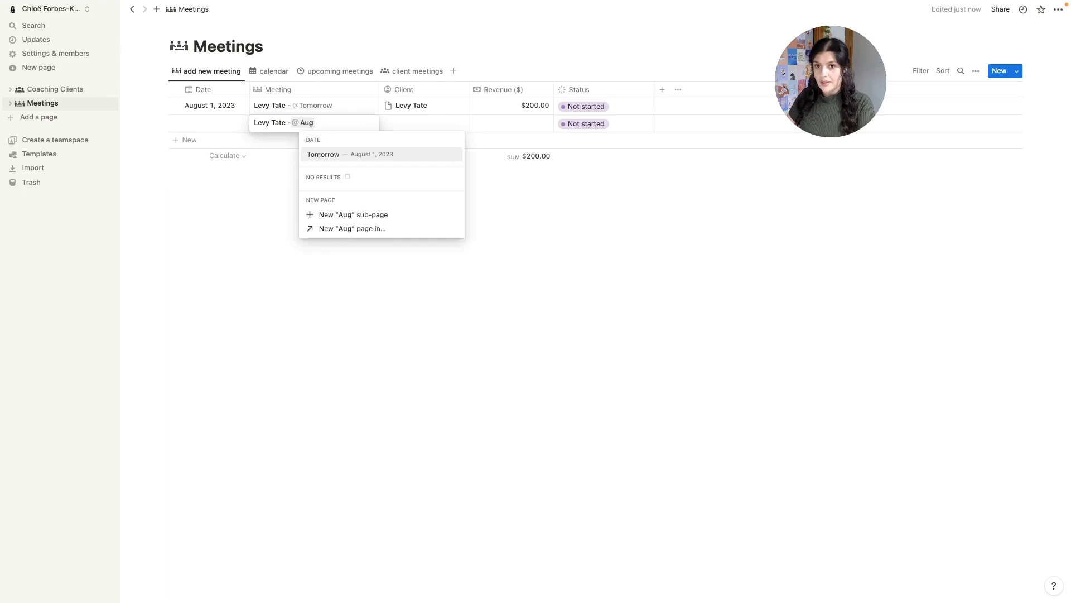
{"action": "type", "text": " 8"}
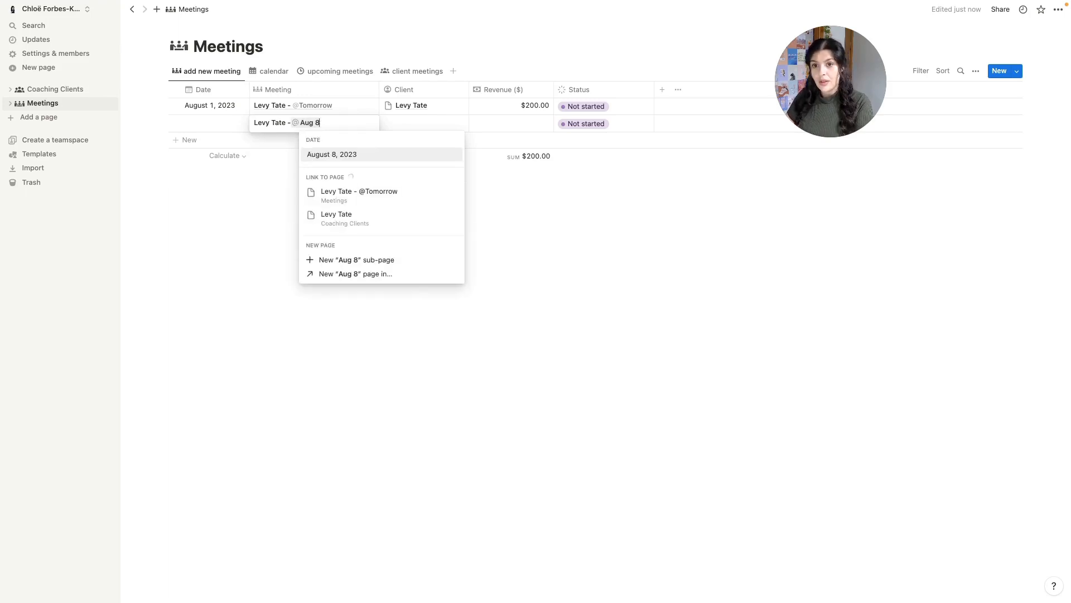
{"action": "left_click", "coordinate": [323, 157]}
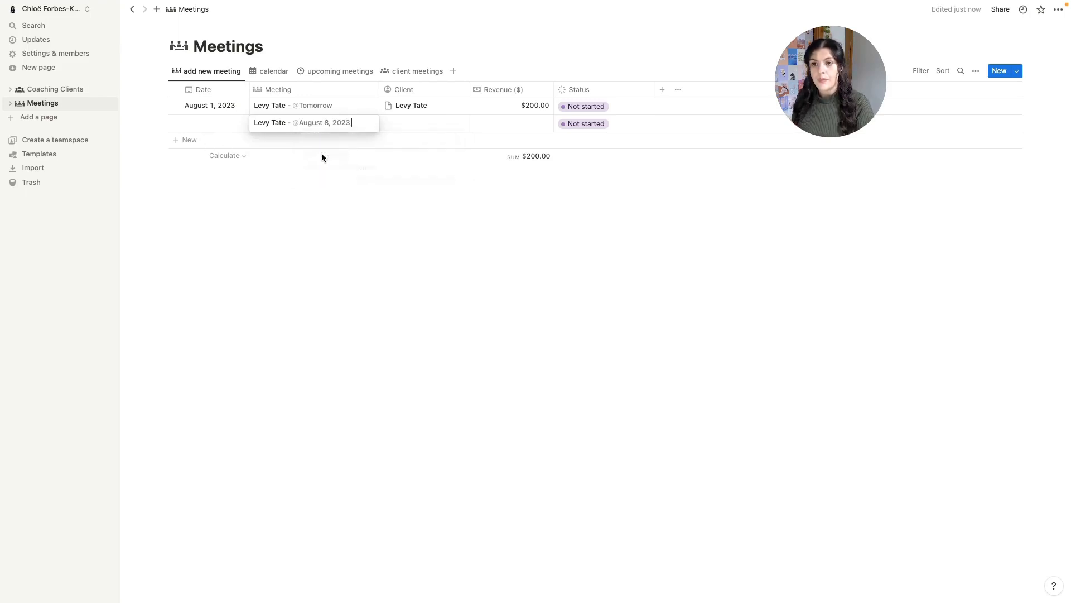
{"action": "left_click", "coordinate": [220, 123]}
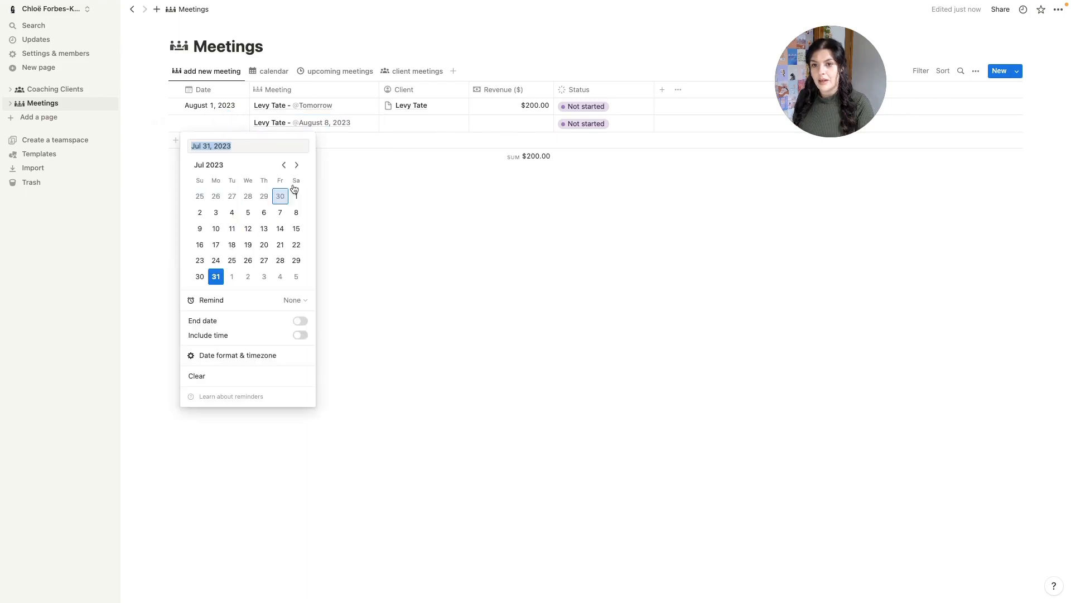
{"action": "left_click", "coordinate": [296, 167]}
{"action": "left_click", "coordinate": [232, 212]}
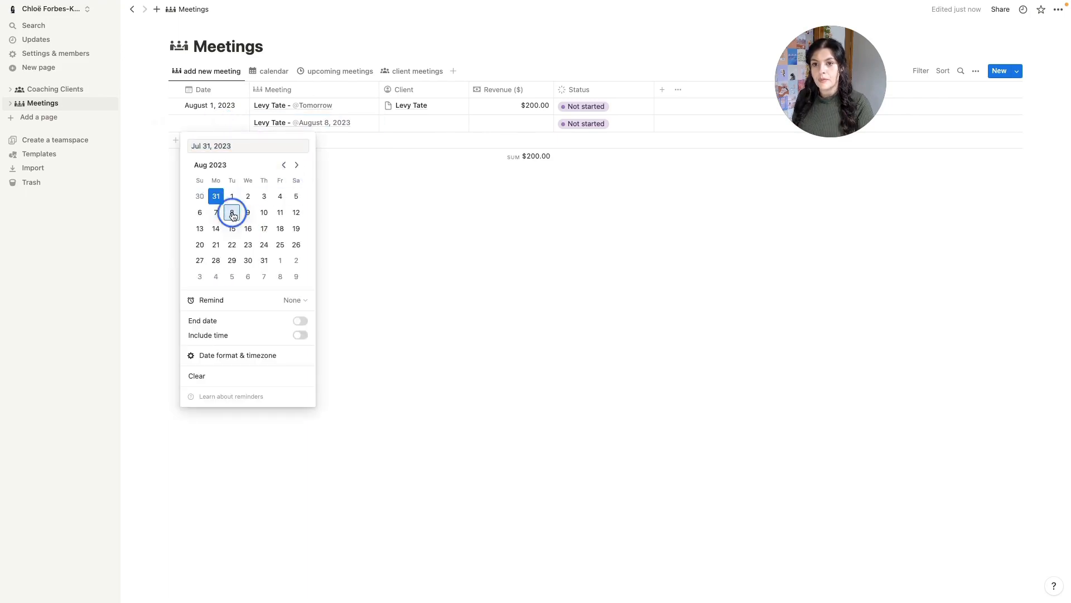
- Link the new meeting to its client page and set its revenue to 200
{"action": "left_click", "coordinate": [425, 122]}
{"action": "left_click", "coordinate": [425, 122]}
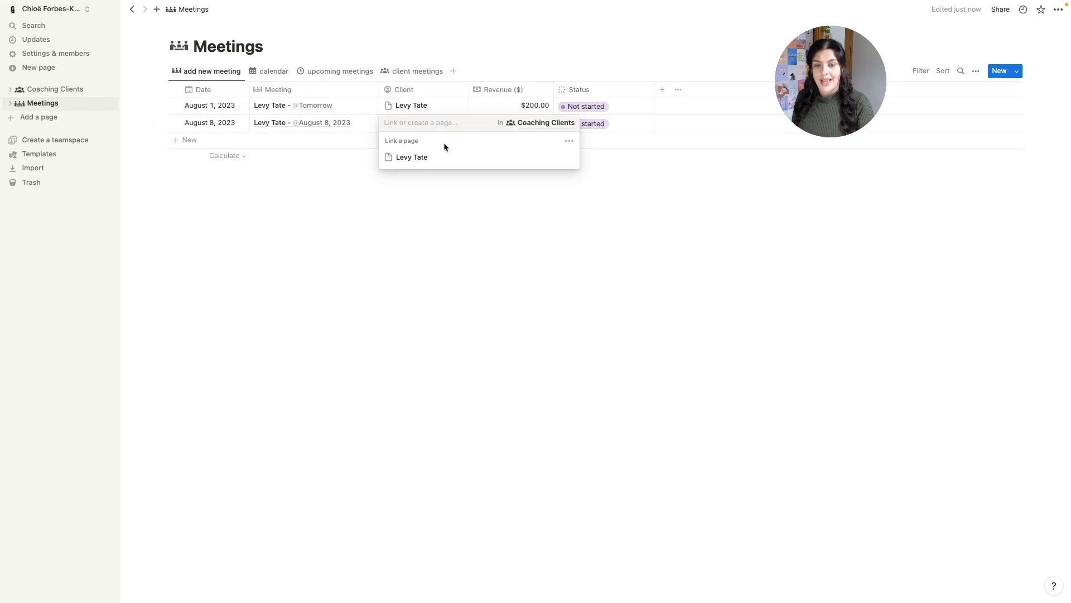
{"action": "left_click", "coordinate": [439, 161]}
{"action": "left_click", "coordinate": [626, 167]}
{"action": "left_click", "coordinate": [514, 127]}
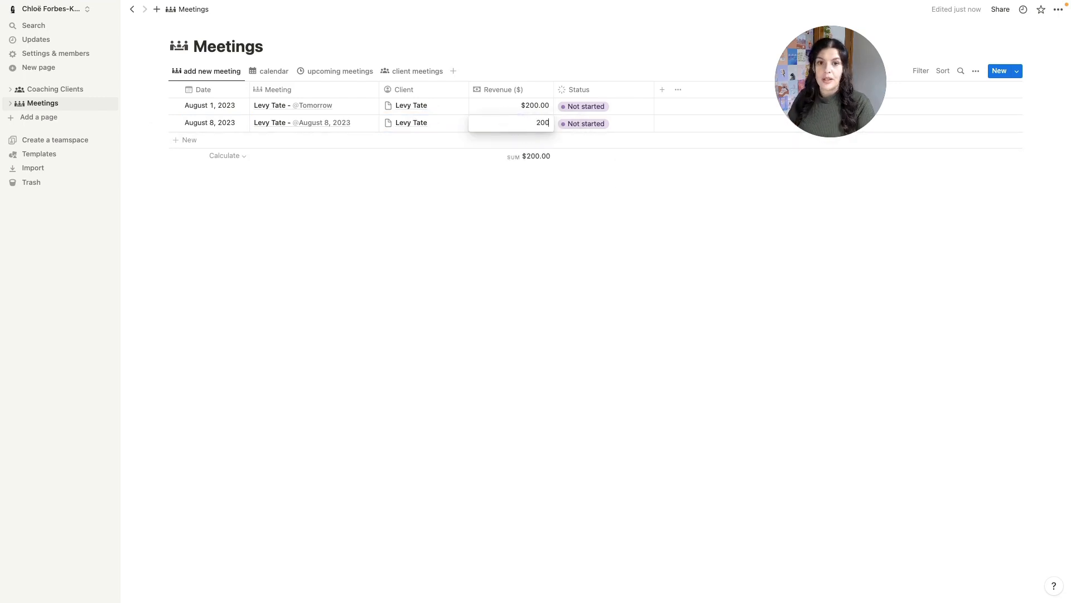
{"action": "left_click", "coordinate": [478, 234]}
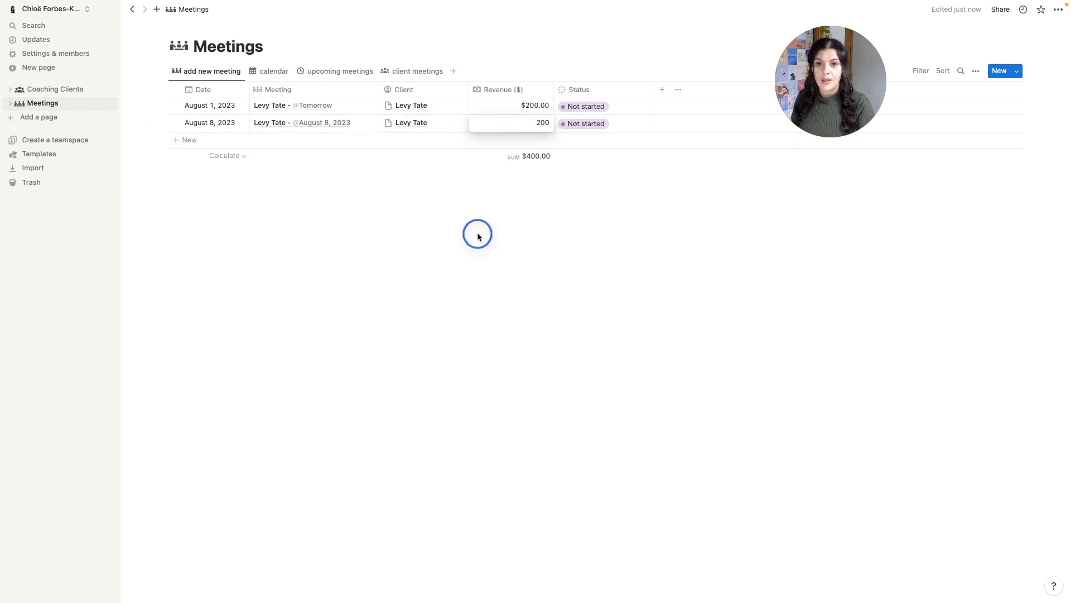
- Check the client board total, then return to the table leaving the August 8 status Not started
{"action": "left_click", "coordinate": [418, 74]}
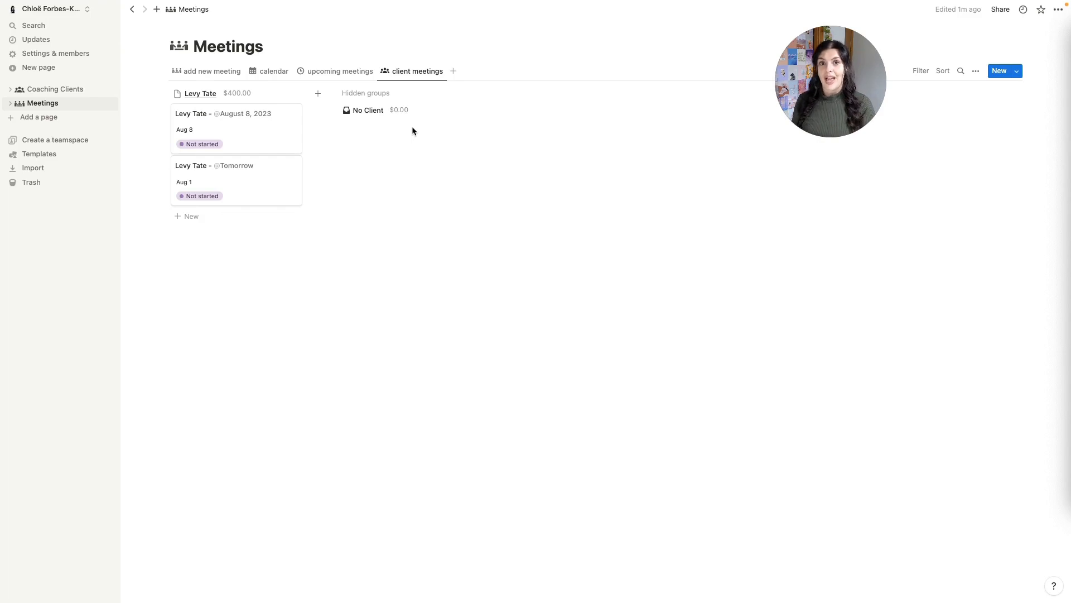
{"action": "left_click", "coordinate": [209, 70]}
{"action": "left_click", "coordinate": [604, 126]}
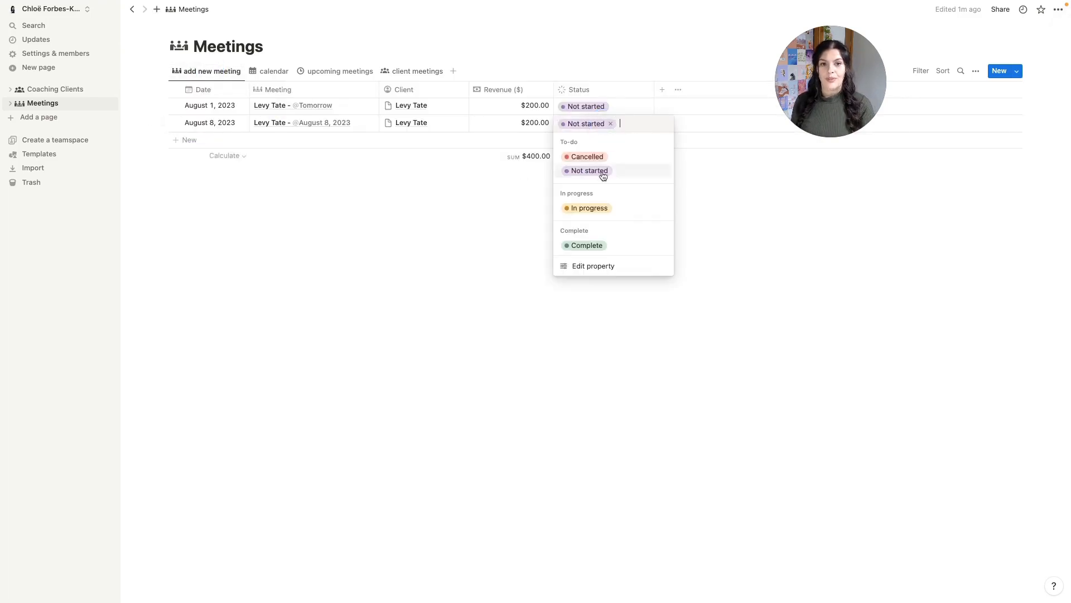
{"action": "left_click", "coordinate": [450, 72]}
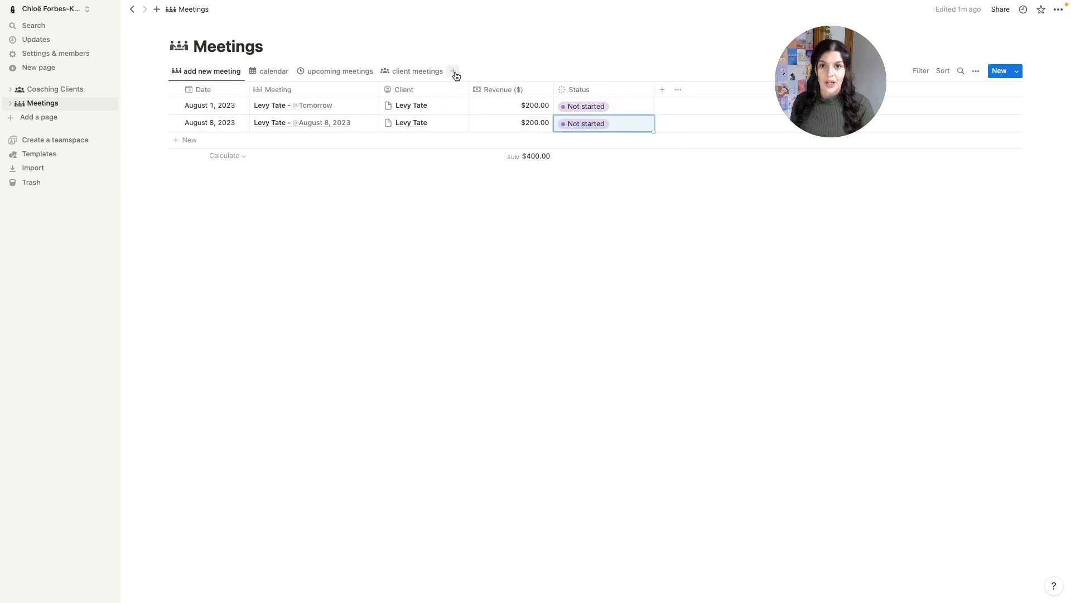
- Create a List view named 'overdue' with a warning-triangle icon
{"action": "left_click", "coordinate": [454, 72]}
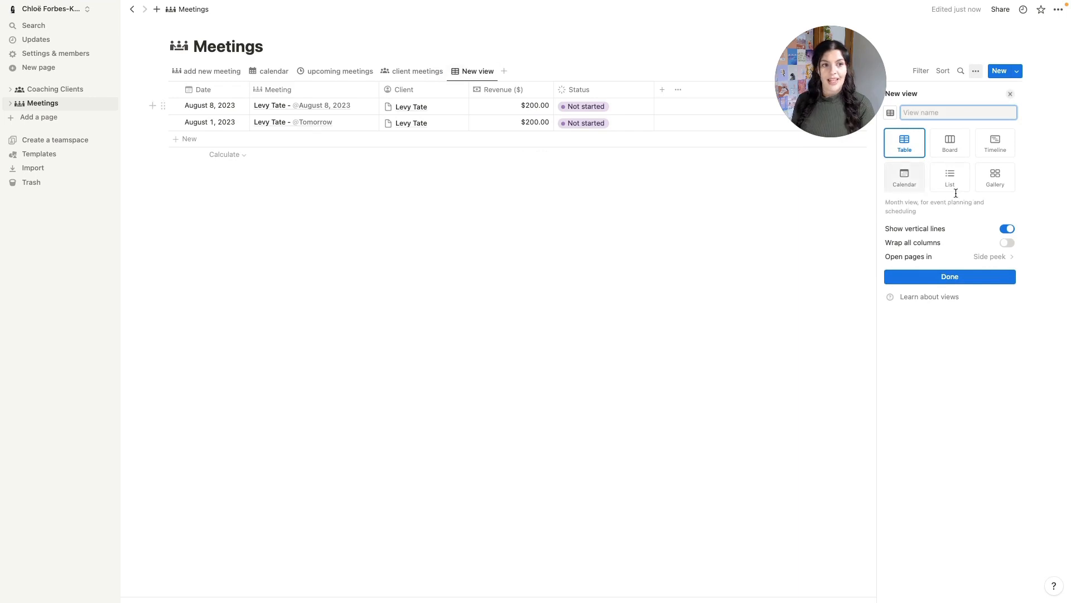
{"action": "type", "text": "ove"}
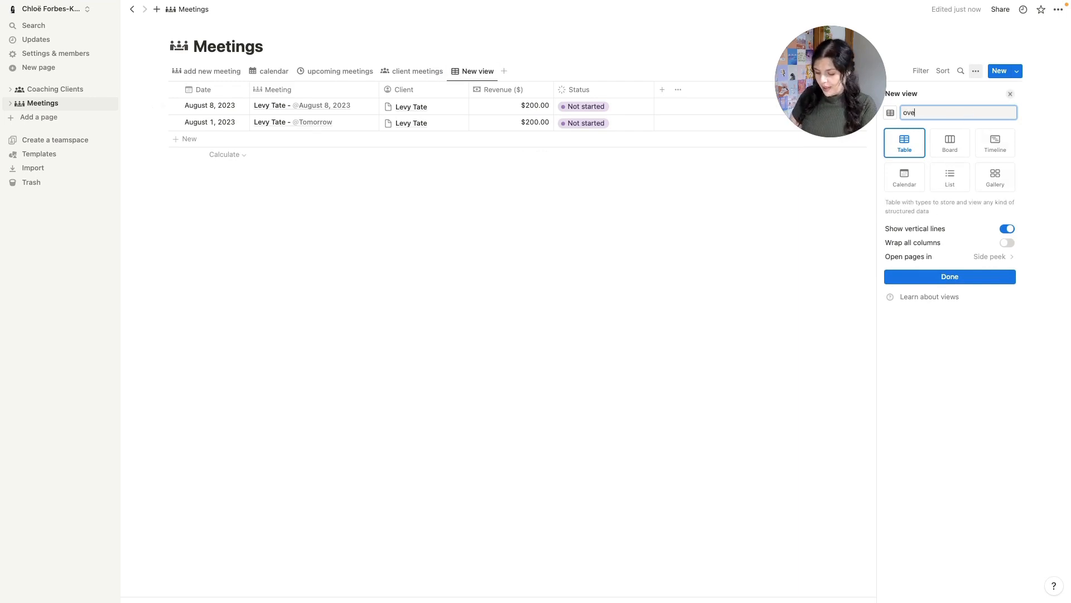
{"action": "type", "text": "rdue"}
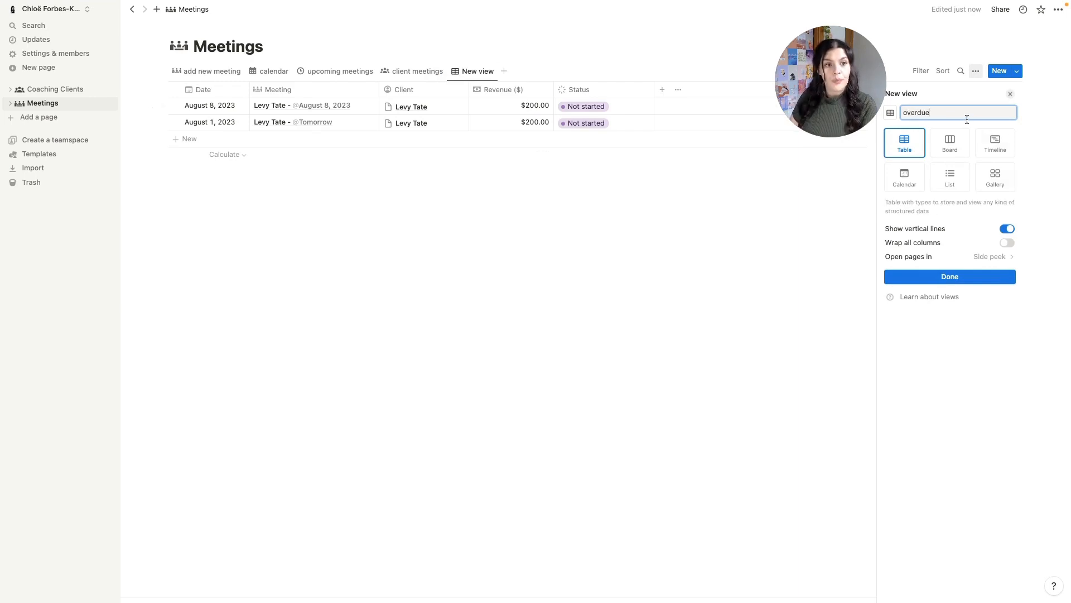
{"action": "left_click", "coordinate": [891, 113]}
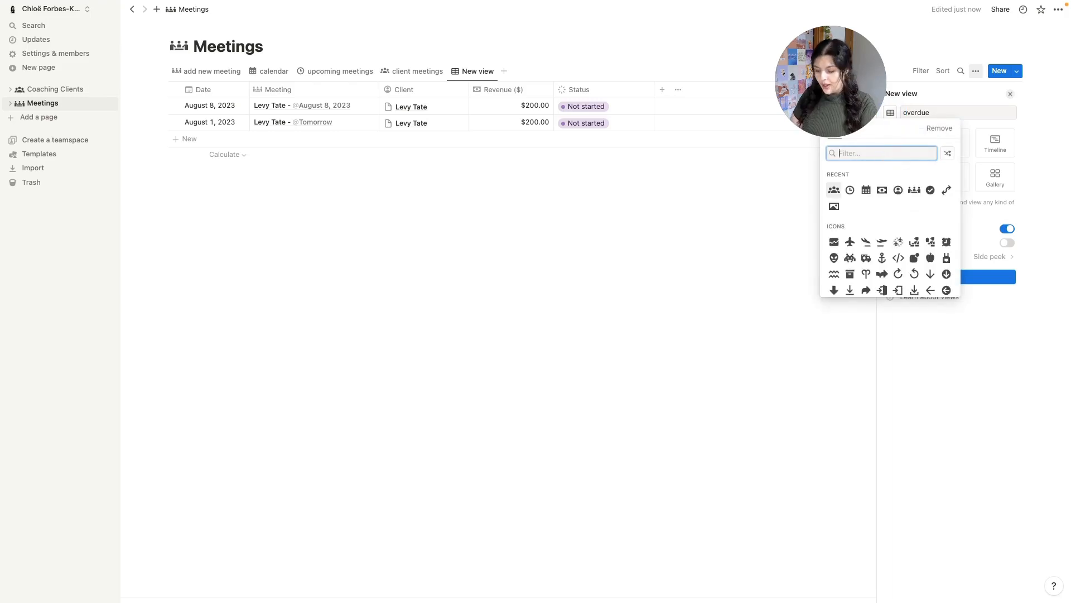
{"action": "type", "text": "tria"}
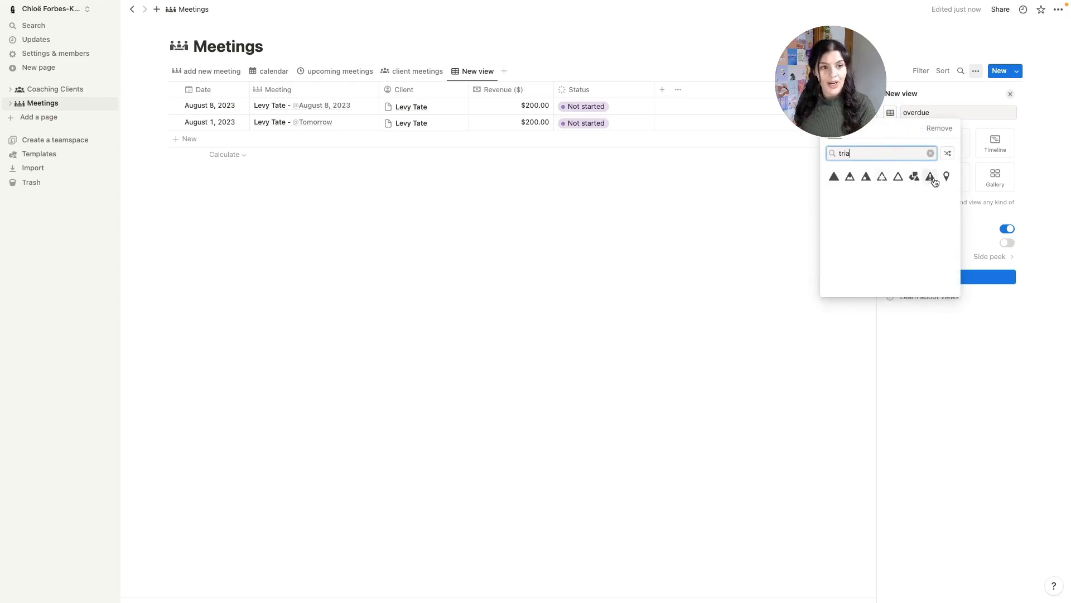
{"action": "left_click", "coordinate": [930, 177]}
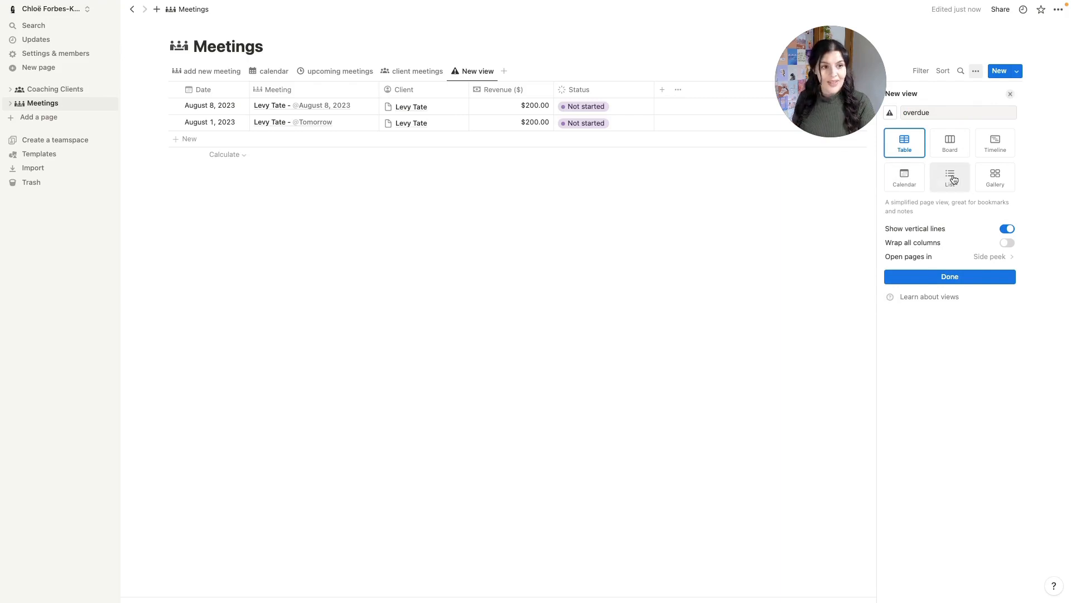
{"action": "left_click", "coordinate": [953, 178]}
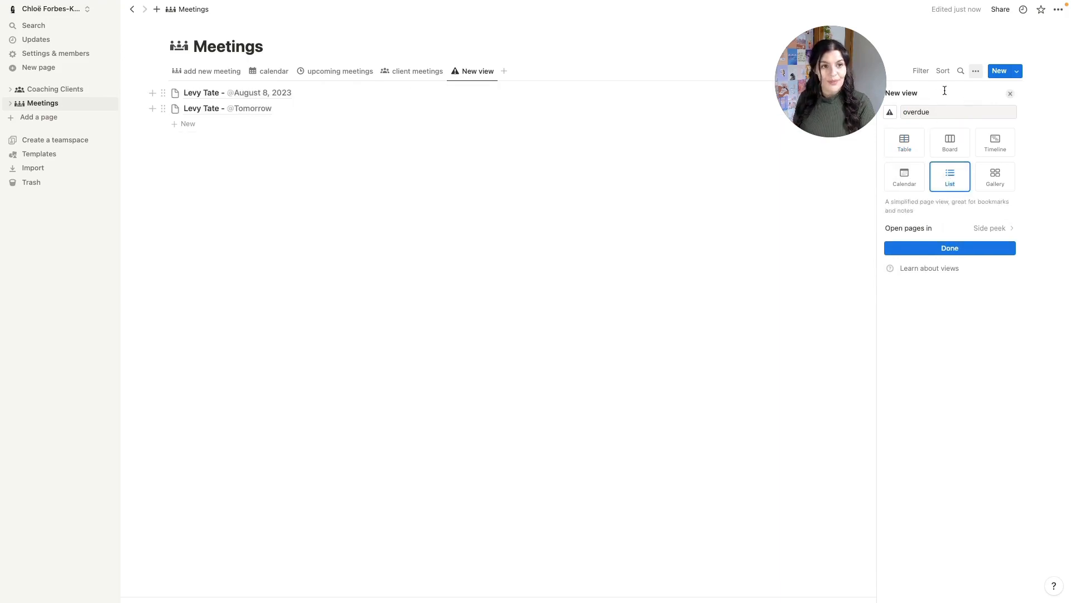
{"action": "left_click", "coordinate": [1011, 94]}
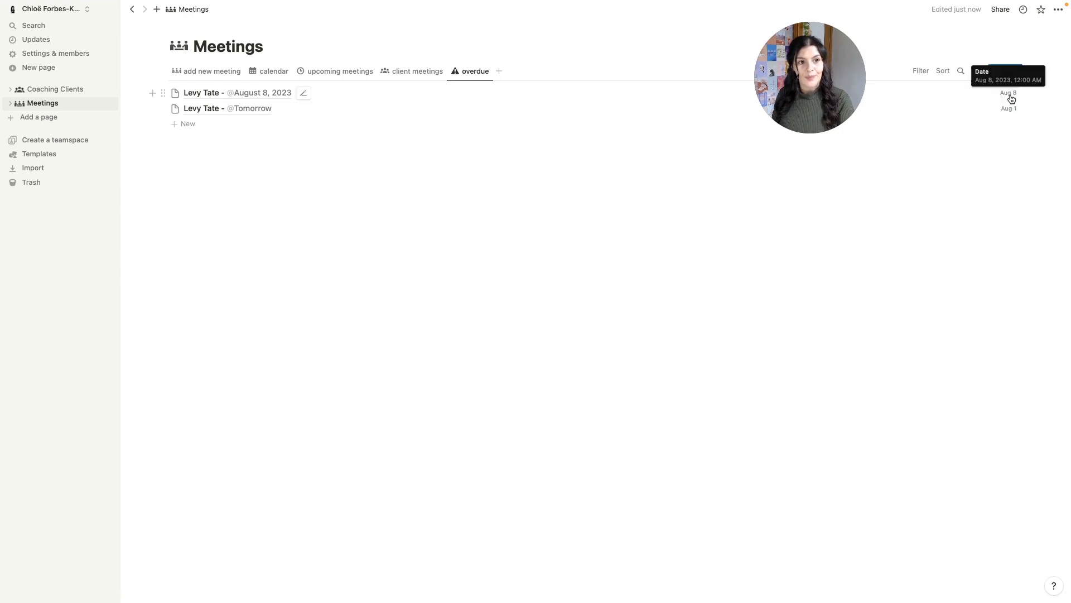
- Show the Client property alongside Date in the overdue list
{"action": "left_click", "coordinate": [976, 70]}
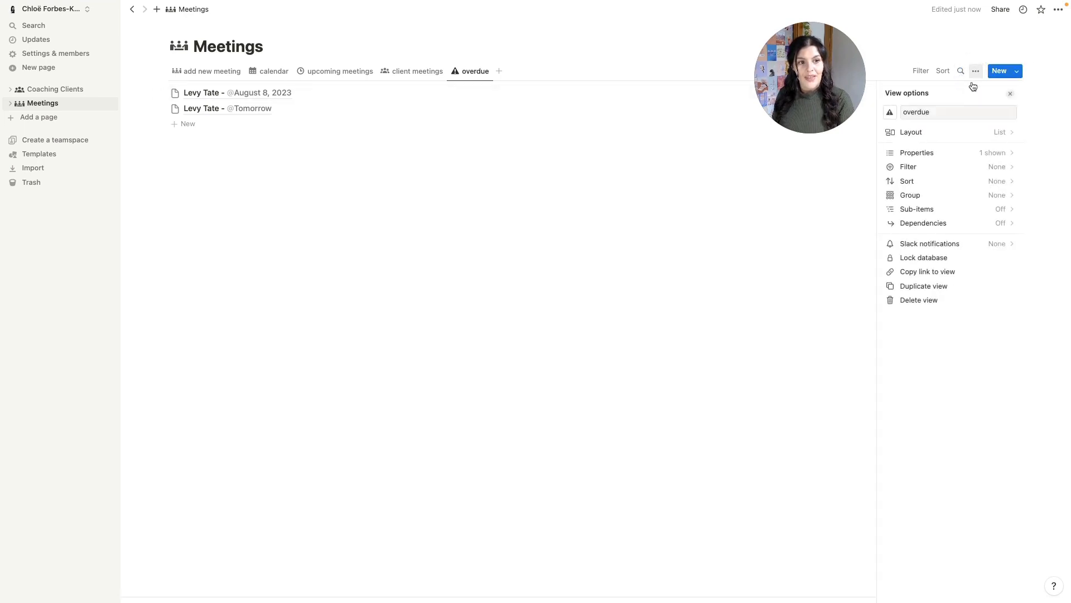
{"action": "left_click", "coordinate": [974, 154]}
{"action": "left_click", "coordinate": [1001, 184]}
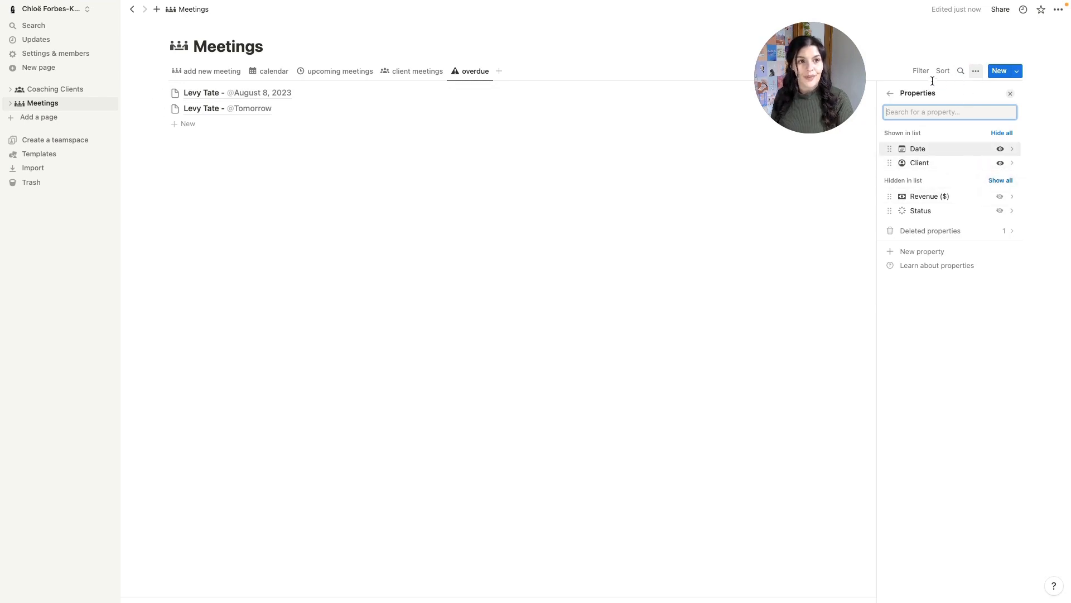
{"action": "left_click", "coordinate": [977, 74]}
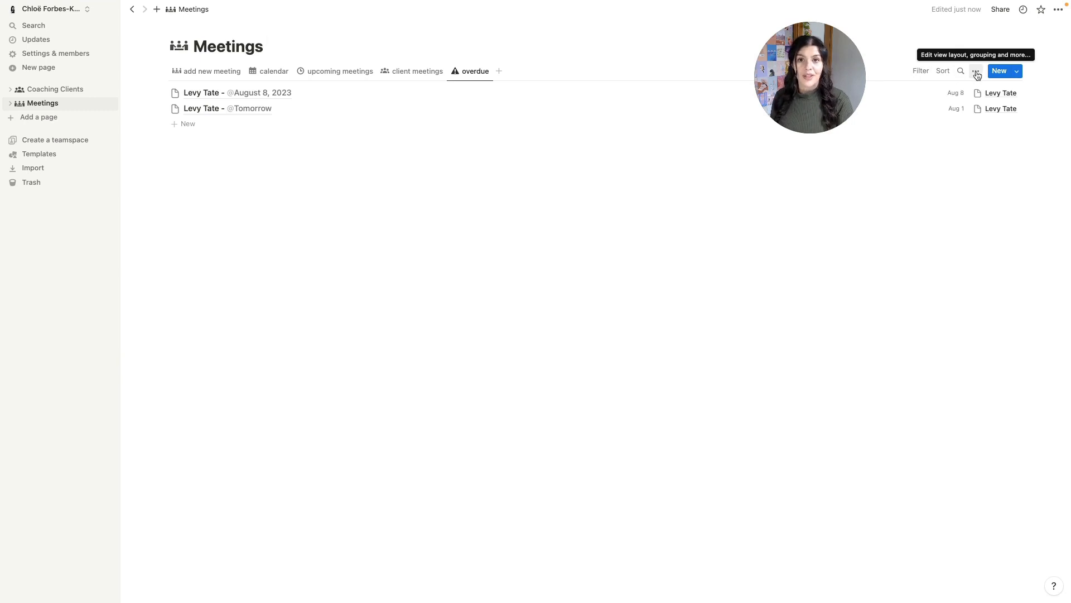
- Add an advanced Date filter to the overdue view set to 'Is on or before' Today
{"action": "left_click", "coordinate": [977, 74]}
{"action": "left_click", "coordinate": [999, 168]}
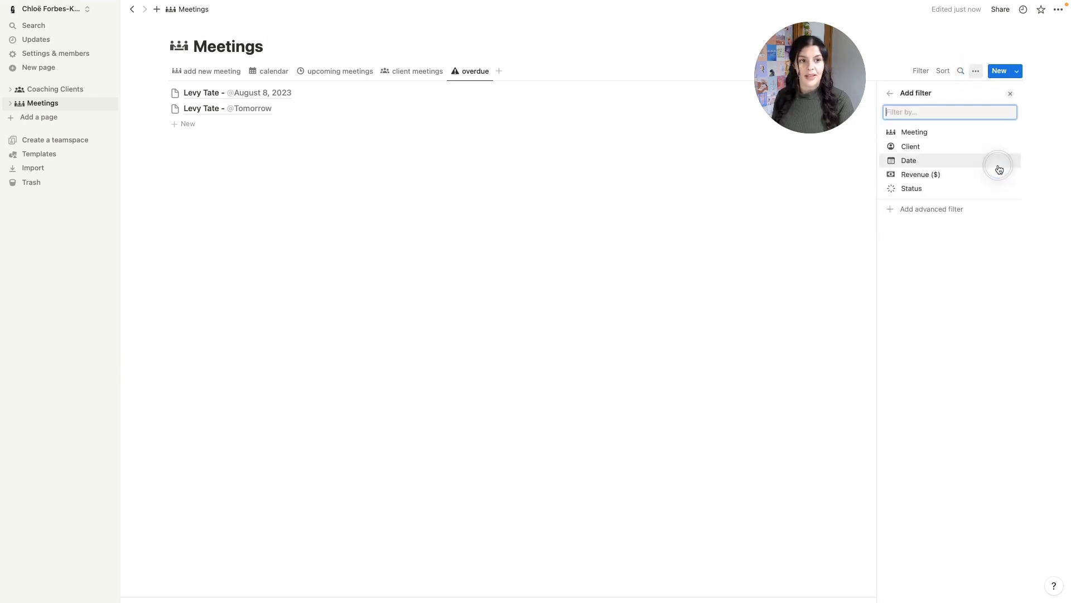
{"action": "left_click", "coordinate": [959, 161]}
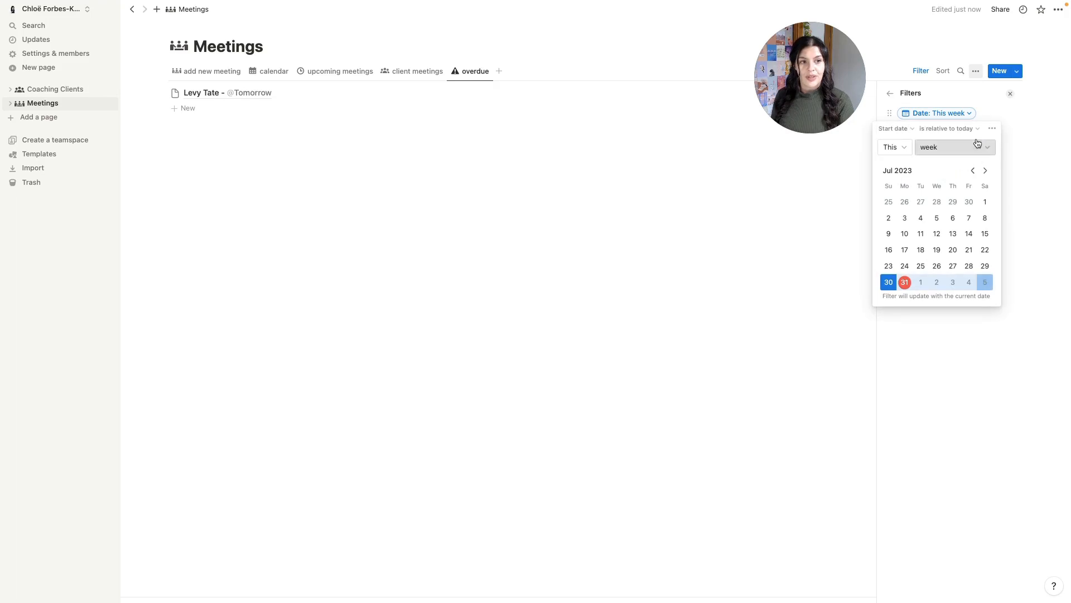
{"action": "left_click", "coordinate": [992, 129]}
{"action": "left_click", "coordinate": [941, 148]}
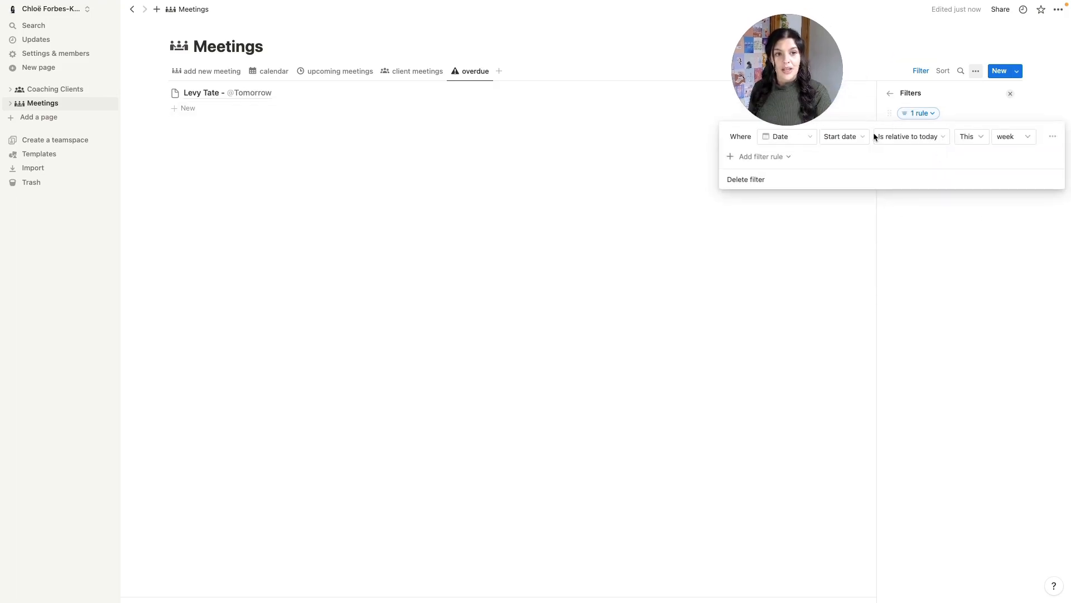
{"action": "left_click", "coordinate": [923, 139]}
{"action": "left_click", "coordinate": [902, 196]}
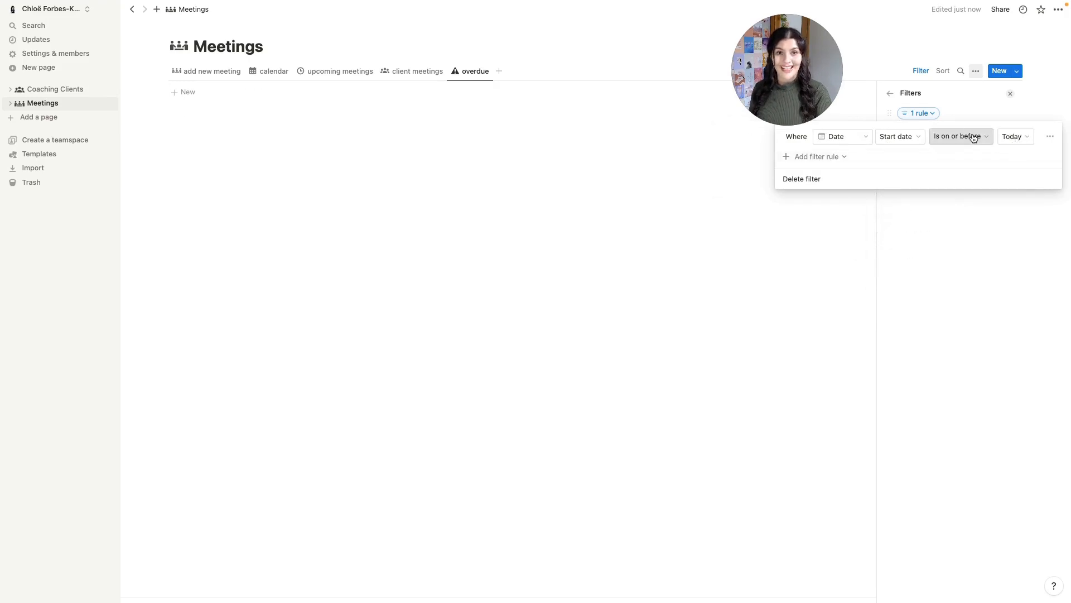
{"action": "left_click", "coordinate": [974, 138]}
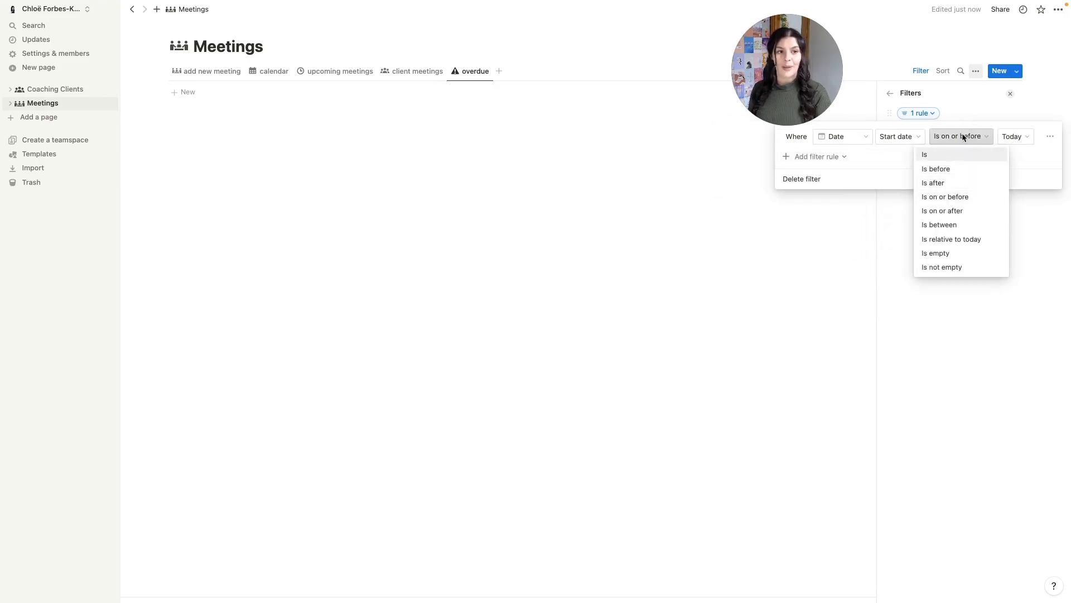
{"action": "left_click", "coordinate": [809, 155]}
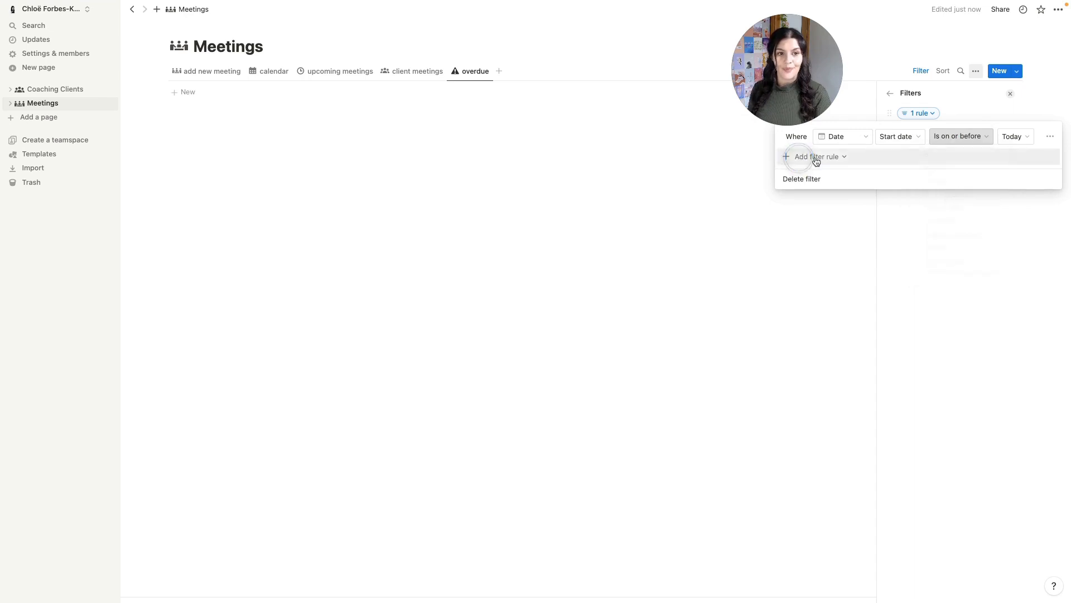
- Add a second rule excluding meetings whose Status is Complete or Cancelled
{"action": "left_click", "coordinate": [813, 158]}
{"action": "left_click", "coordinate": [809, 173]}
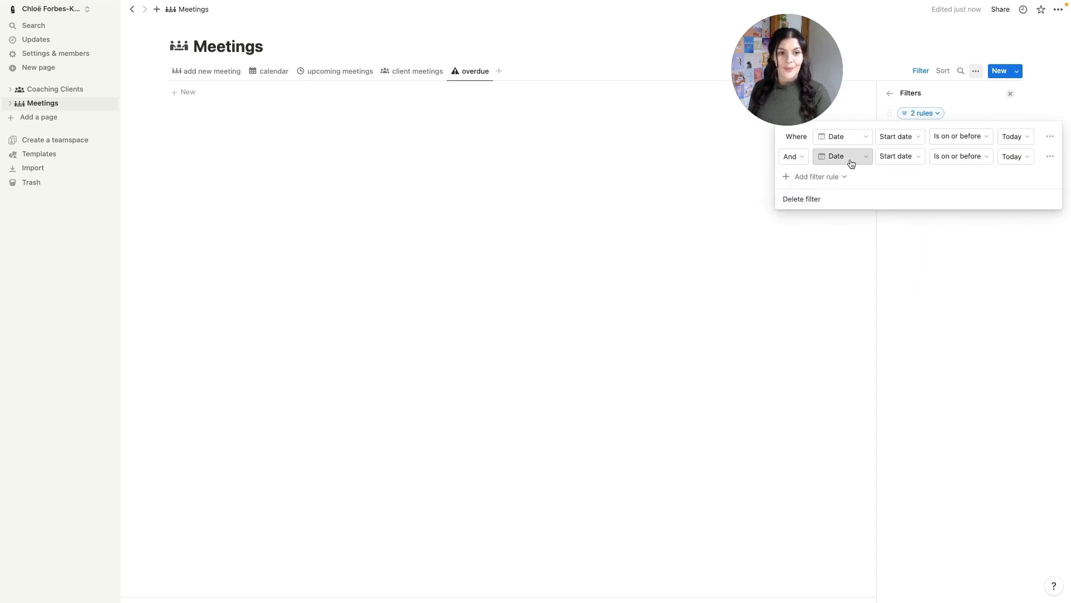
{"action": "left_click", "coordinate": [849, 159]}
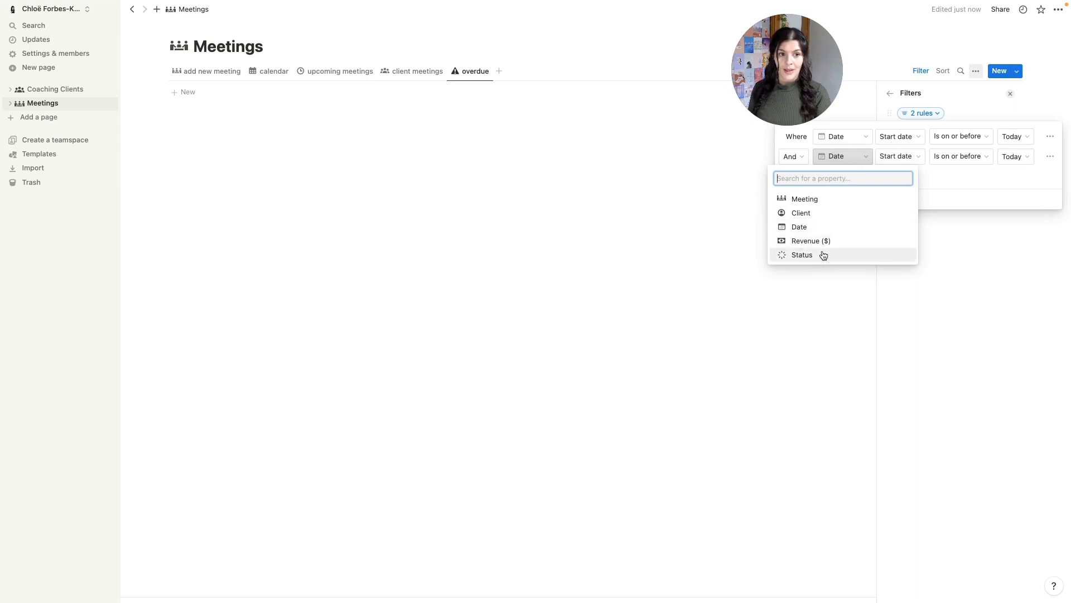
{"action": "left_click", "coordinate": [822, 254]}
{"action": "left_click", "coordinate": [941, 158]}
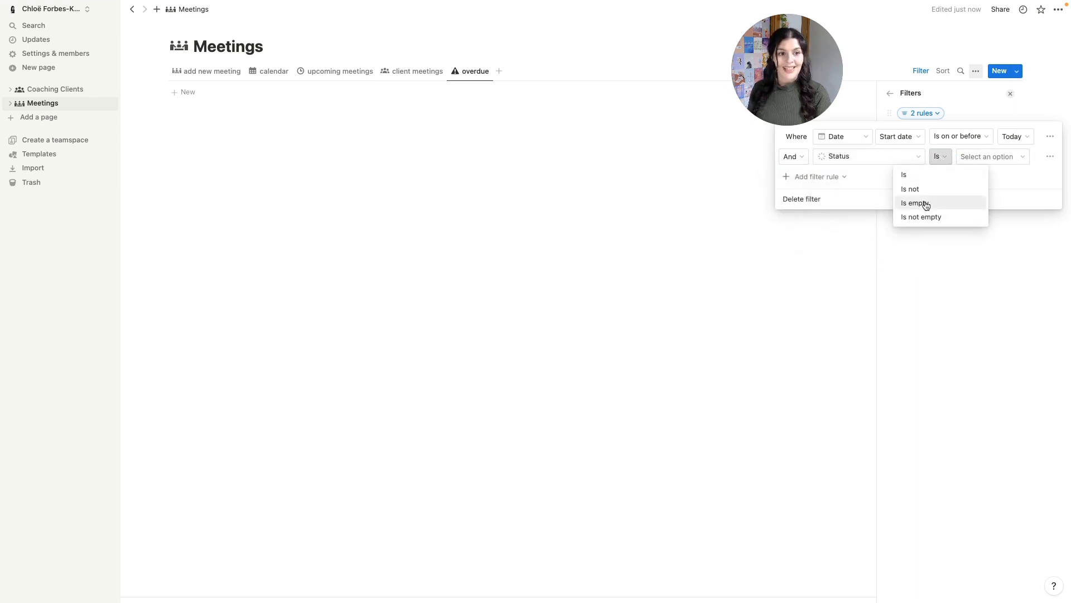
{"action": "left_click", "coordinate": [920, 188]}
{"action": "left_click", "coordinate": [991, 158]}
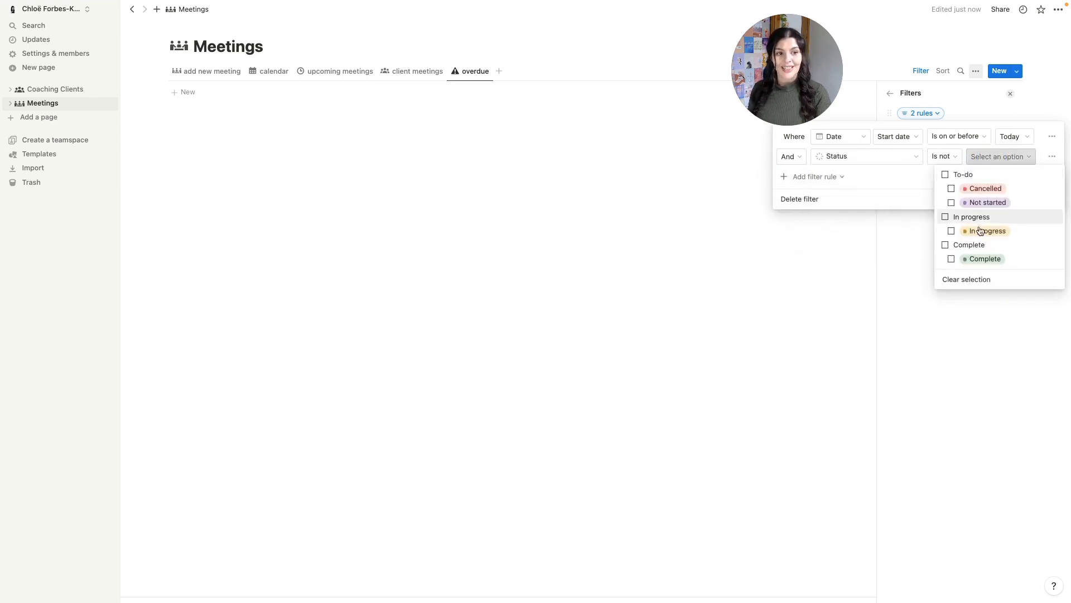
{"action": "left_click", "coordinate": [968, 259]}
{"action": "left_click", "coordinate": [816, 179]}
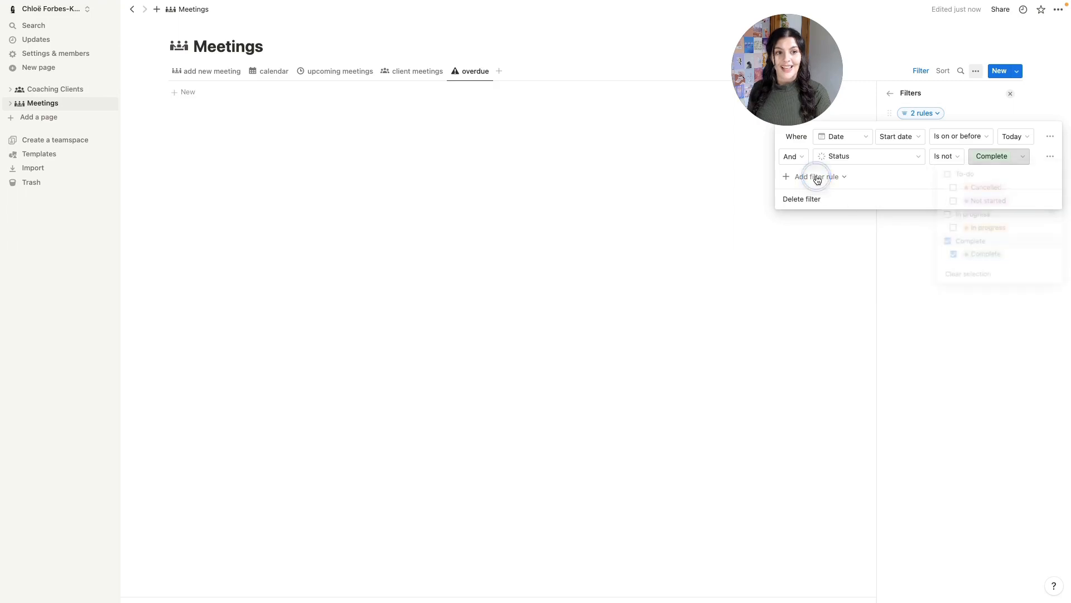
{"action": "left_click", "coordinate": [1002, 160]}
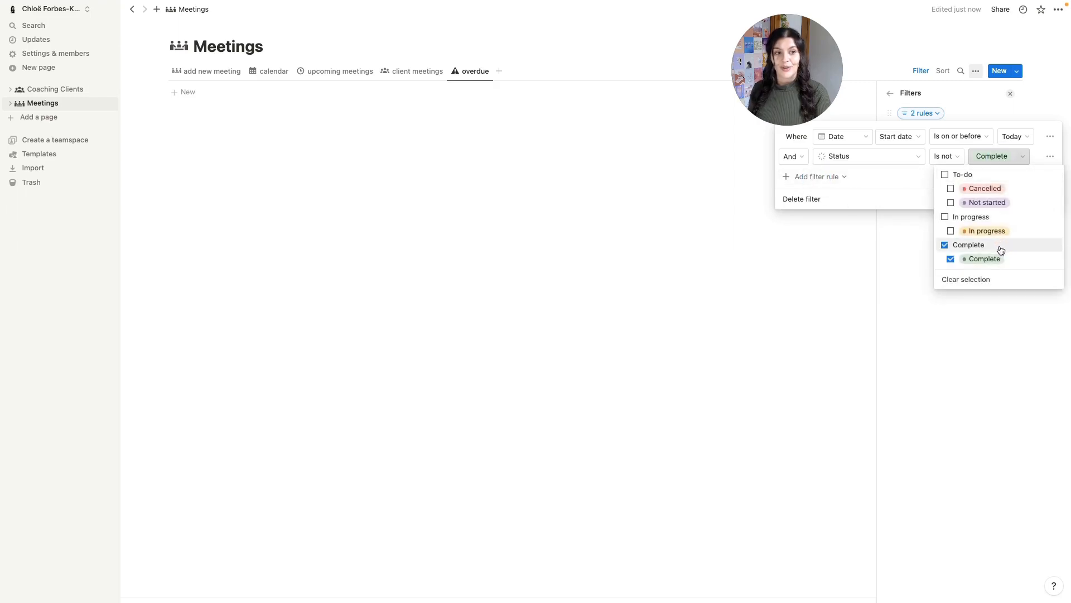
{"action": "left_click", "coordinate": [980, 188]}
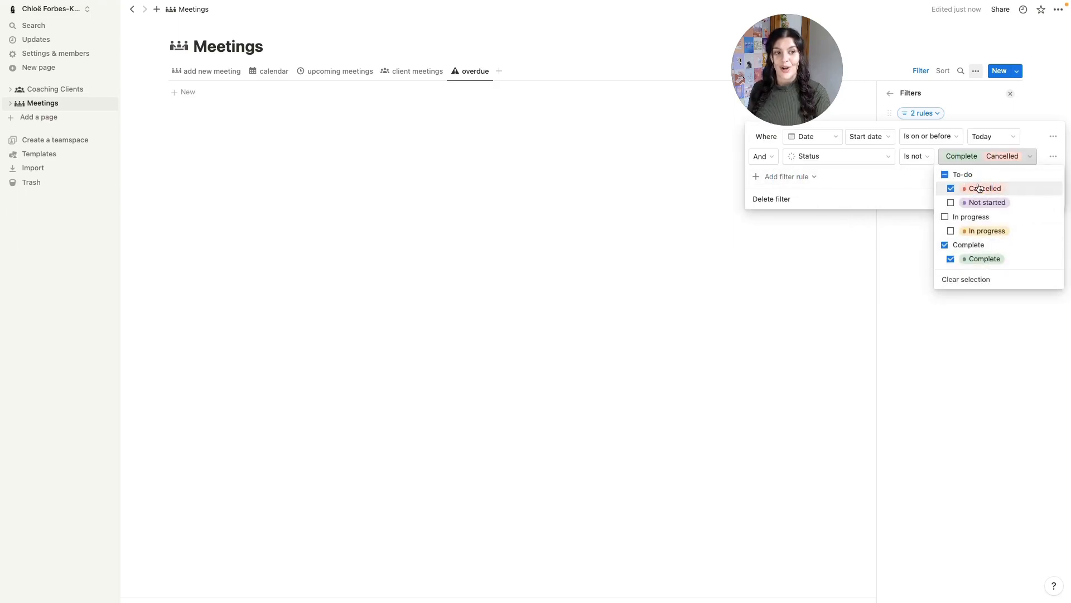
{"action": "left_click", "coordinate": [802, 306]}
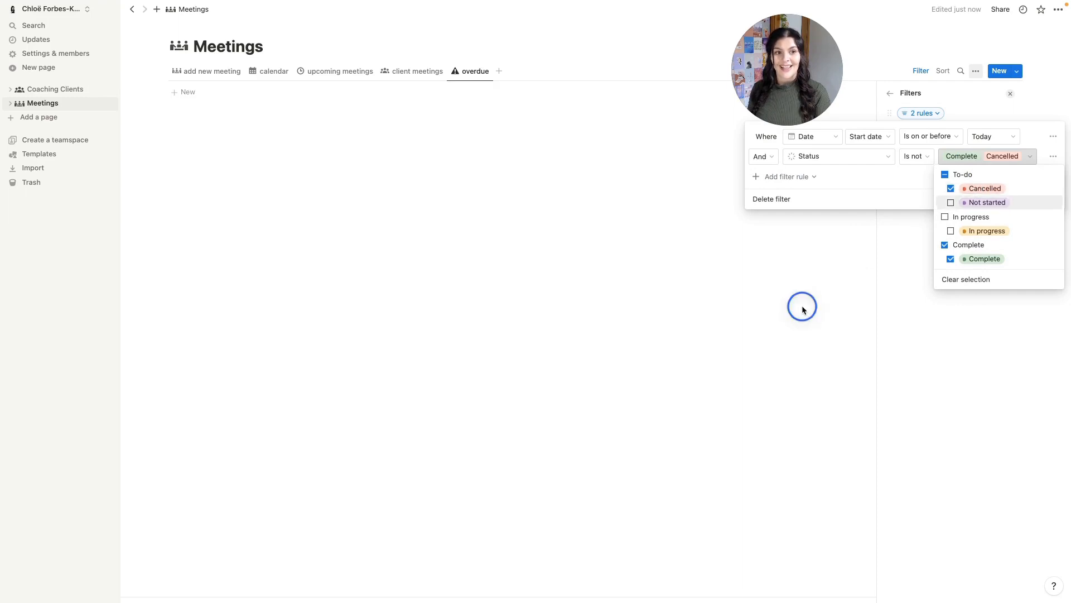
{"action": "left_click", "coordinate": [802, 307]}
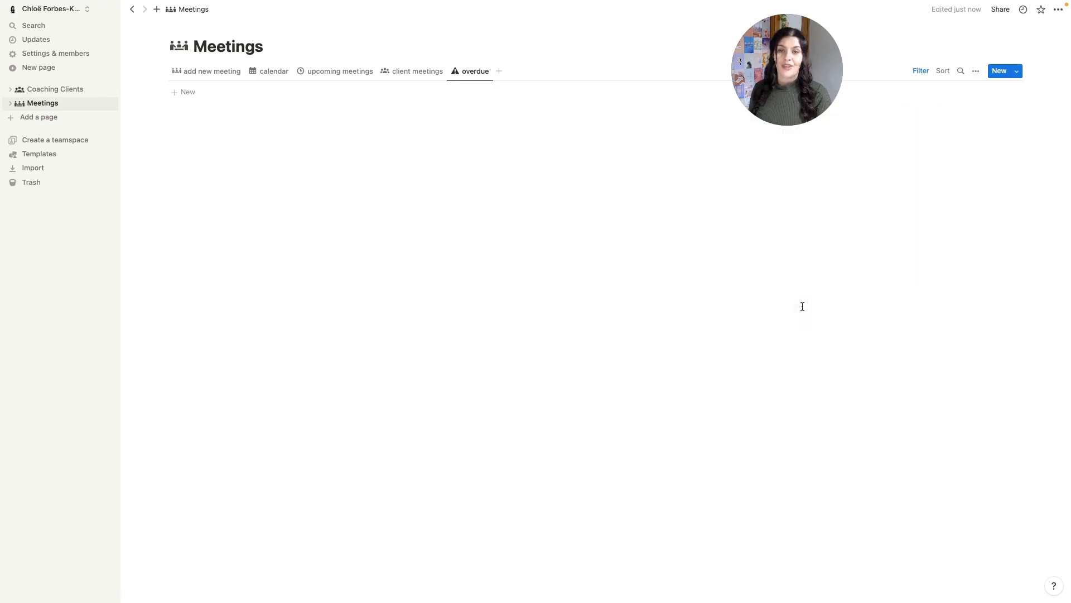
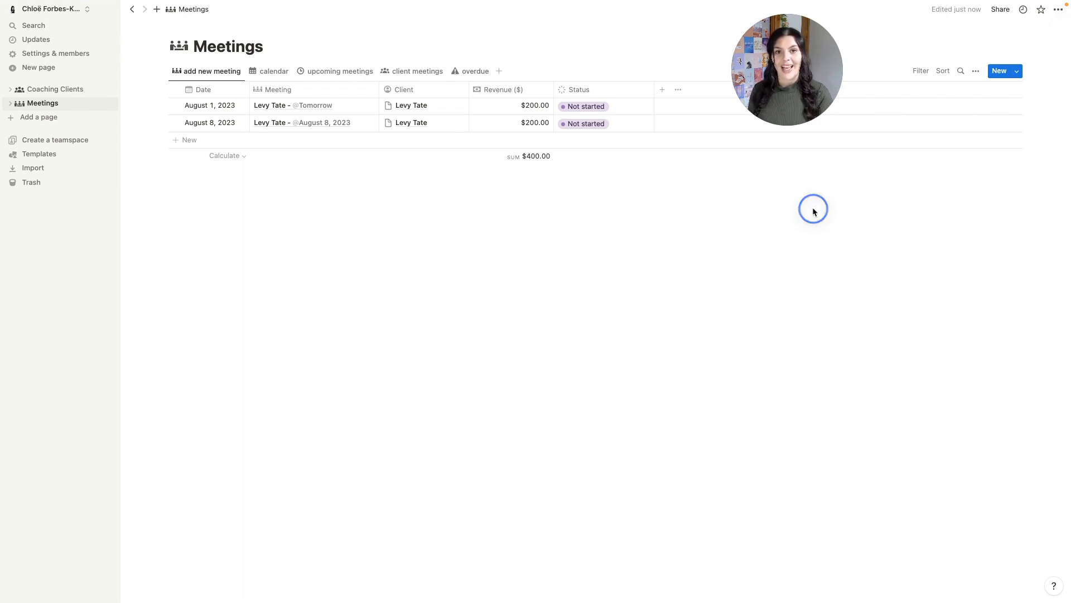
- Create a new Meetings template titled 'New Meeting' and open it as a full page
{"action": "left_click", "coordinate": [1020, 72]}
{"action": "left_click", "coordinate": [923, 136]}
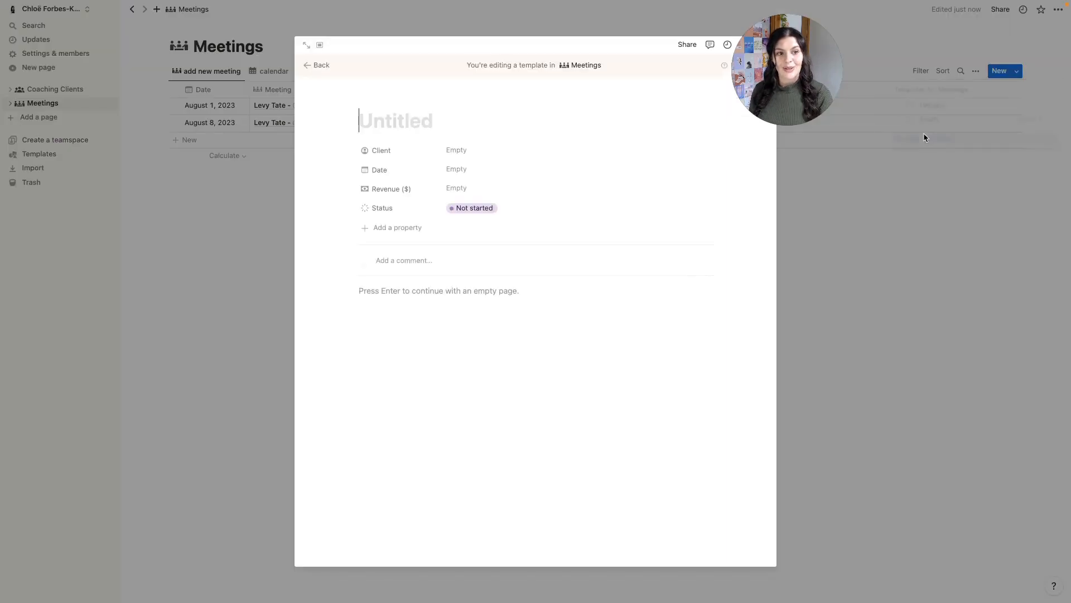
{"action": "left_click", "coordinate": [307, 44]}
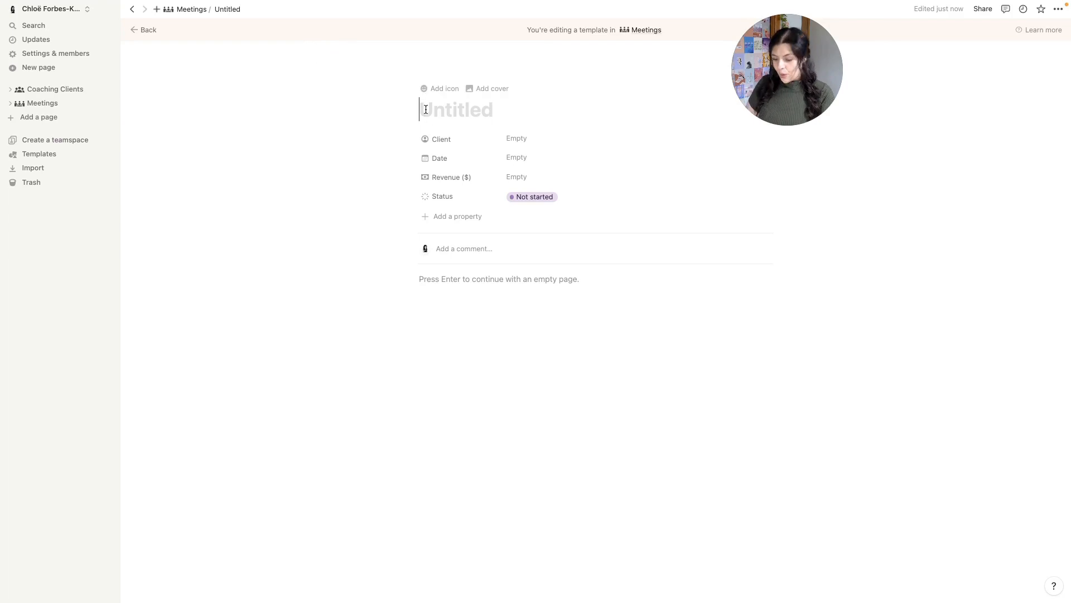
{"action": "type", "text": "New Meeting"}
{"action": "key", "text": "Return"}
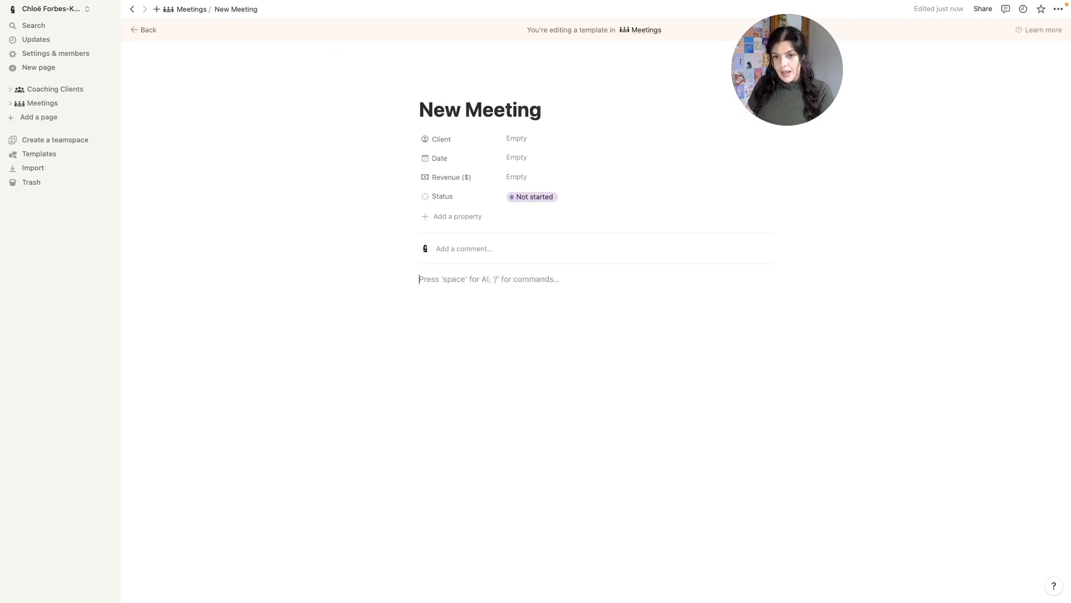
- Add a 'Meeting Notes' heading 2 with a divider beneath it
{"action": "type", "text": "/h2"}
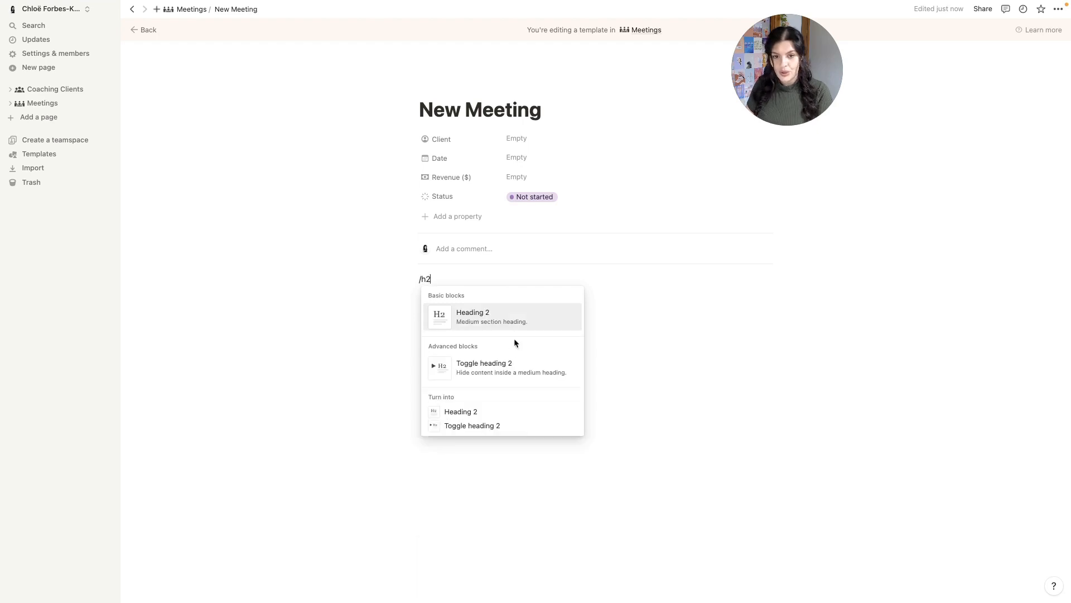
{"action": "left_click", "coordinate": [479, 314]}
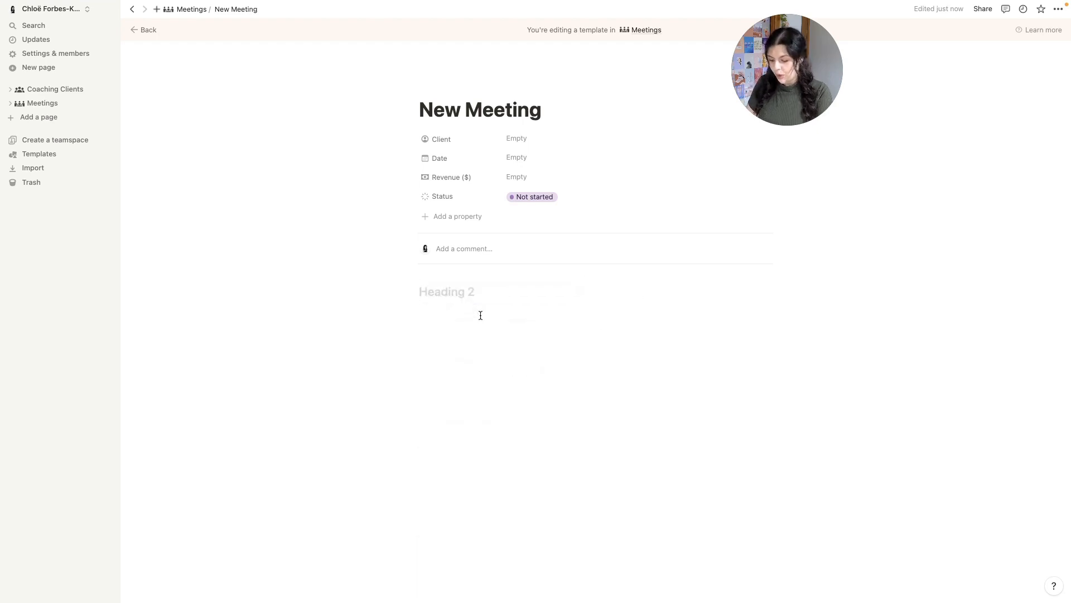
{"action": "type", "text": "Meeti"}
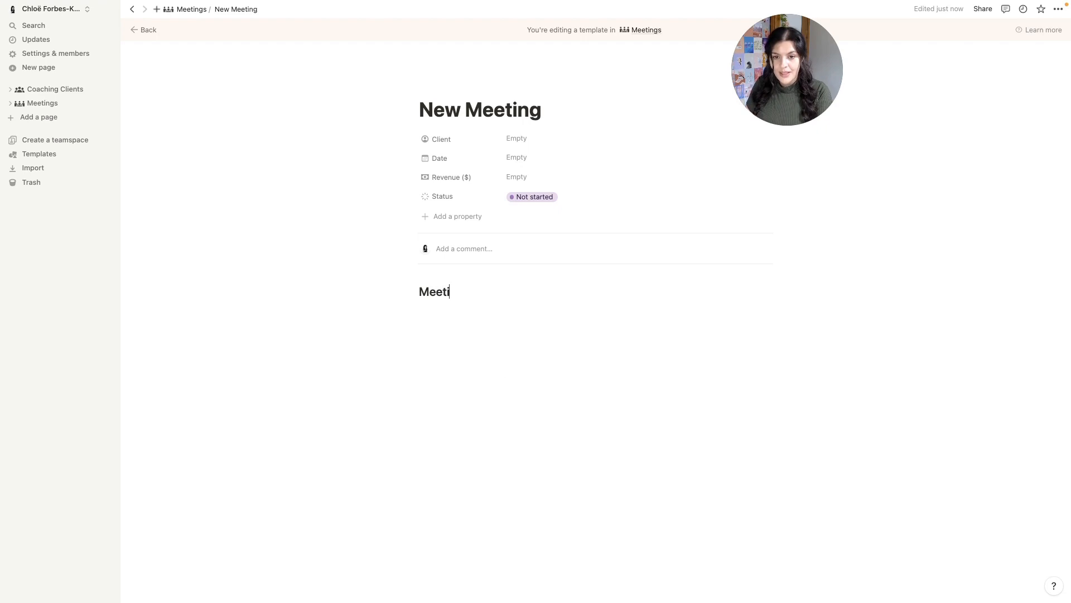
{"action": "type", "text": "ng Notes"}
{"action": "key", "text": "Return"}
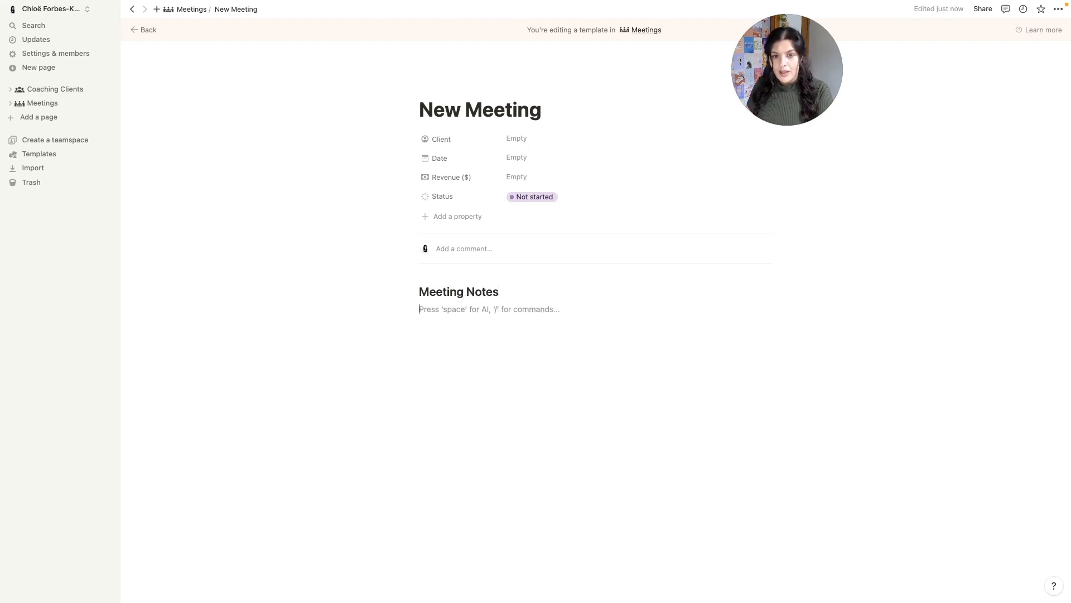
{"action": "type", "text": "---"}
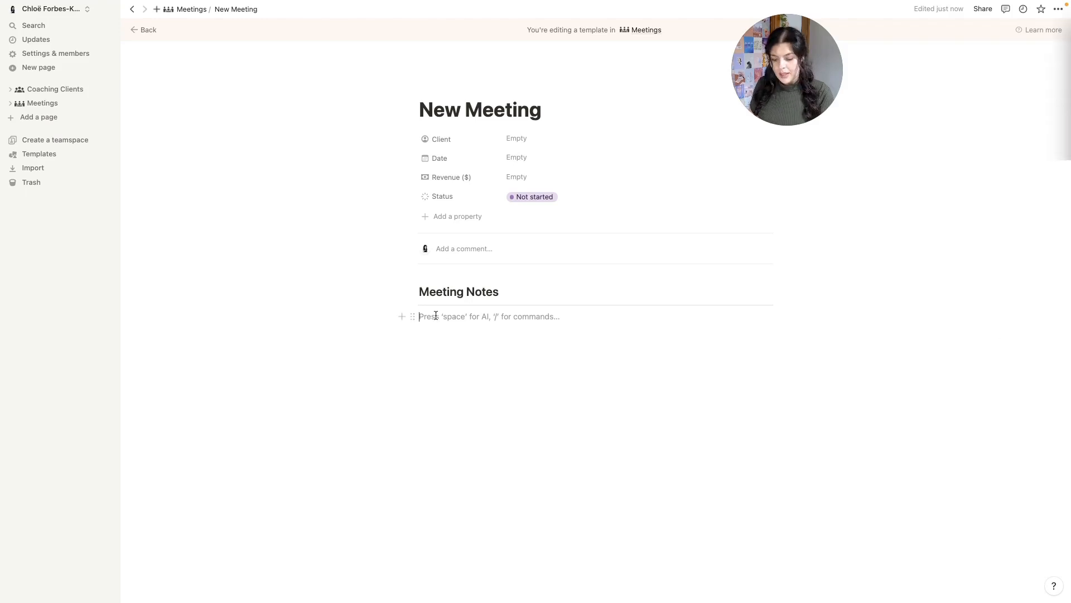
{"action": "type", "text": "/"}
{"action": "key", "text": "BackSpace"}
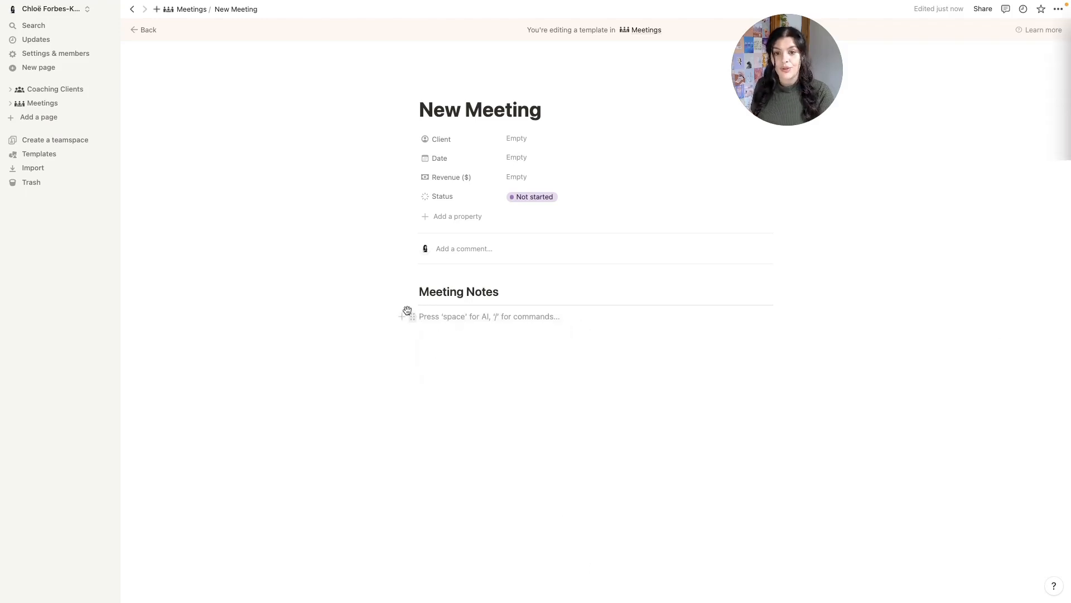
- Insert a two-column layout and paste the meeting-notes guidance text into the left column
{"action": "left_click", "coordinate": [401, 318]}
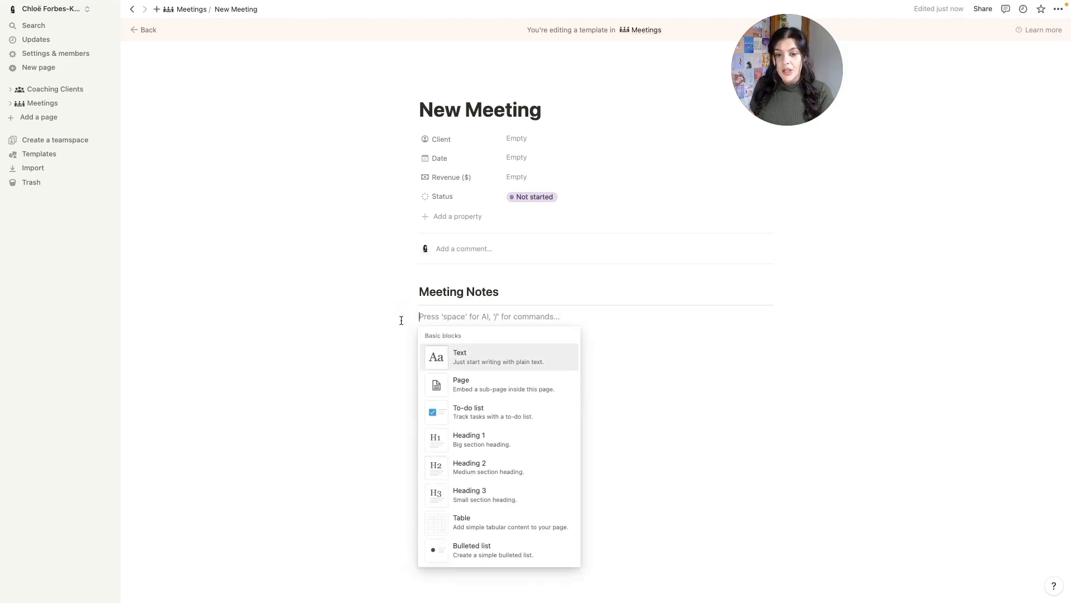
{"action": "type", "text": "col"}
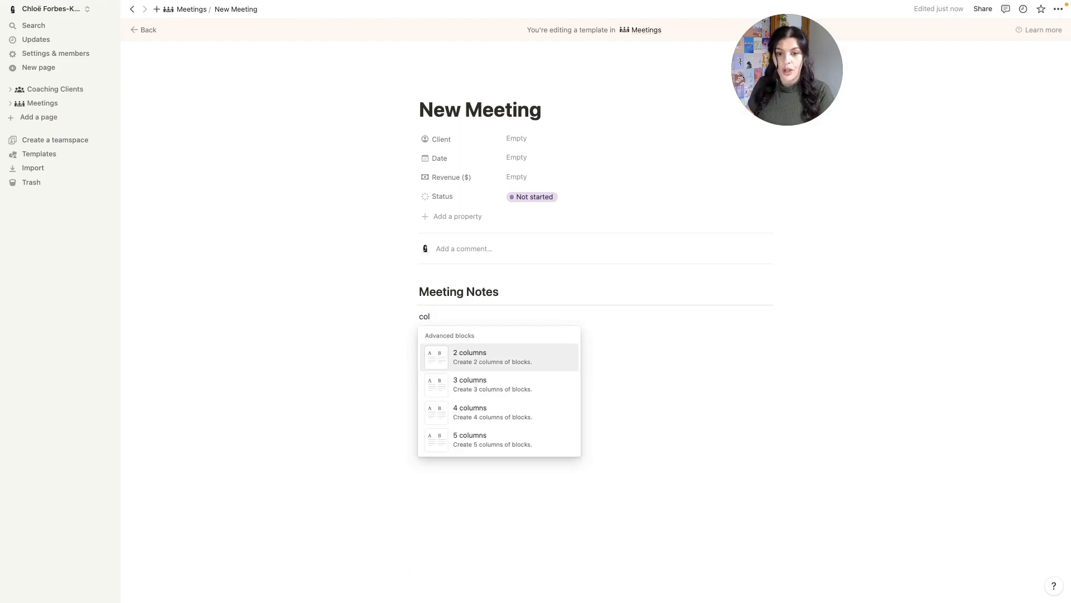
{"action": "left_click", "coordinate": [488, 357]}
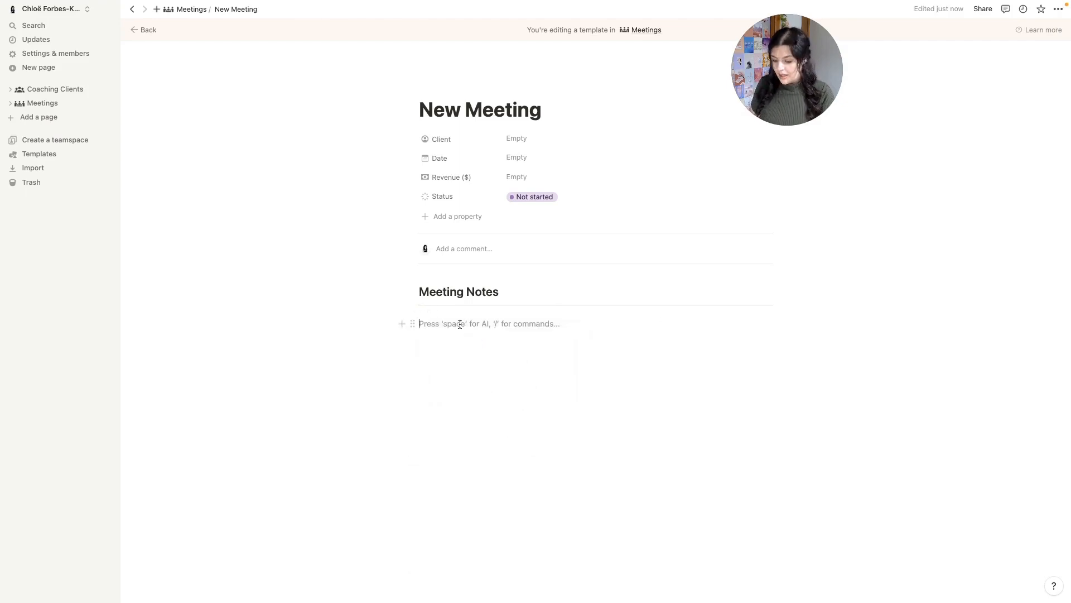
{"action": "type", "text": "Use this space to add your meeting notes. You can also embed the transcript of your call. Use Notion AI to generate a summary and action items for you or manually input them yourself."}
- Add a video embed block in the right column, leaving its link empty
{"action": "left_click", "coordinate": [654, 324]}
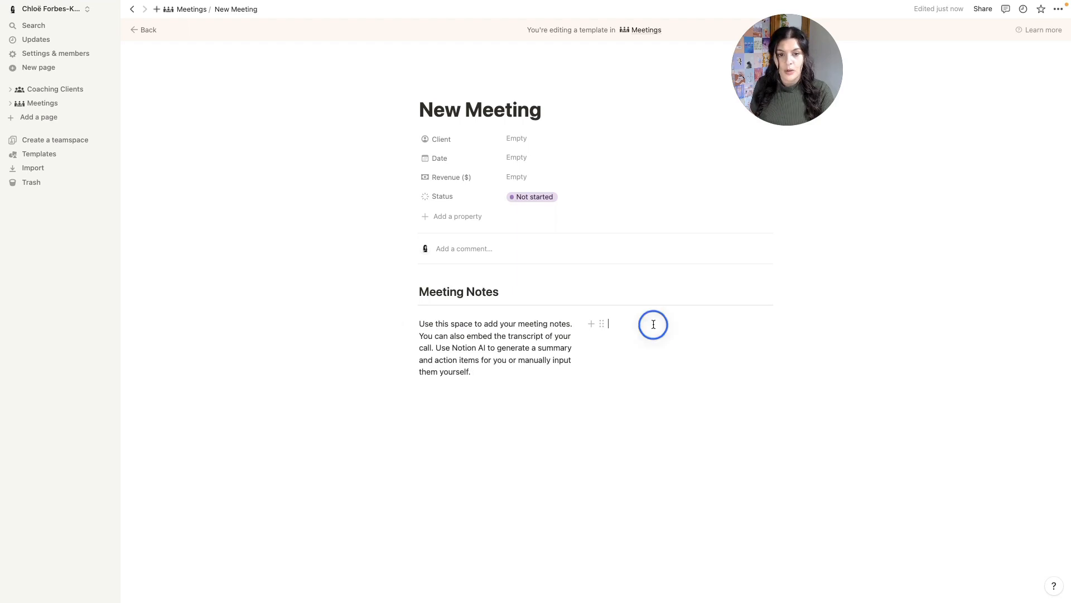
{"action": "left_click", "coordinate": [591, 324]}
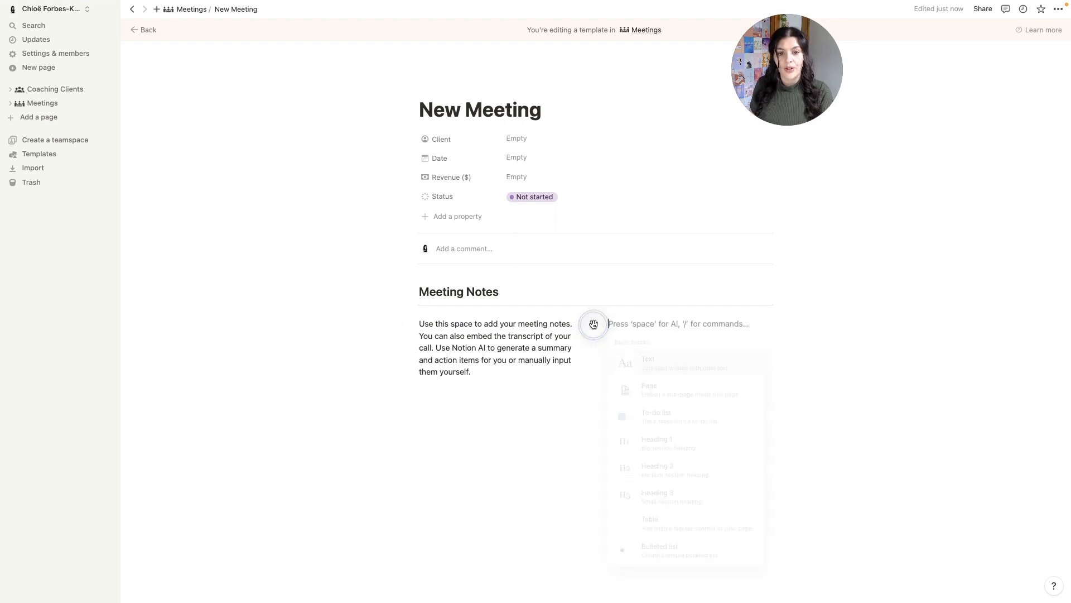
{"action": "type", "text": "vid"}
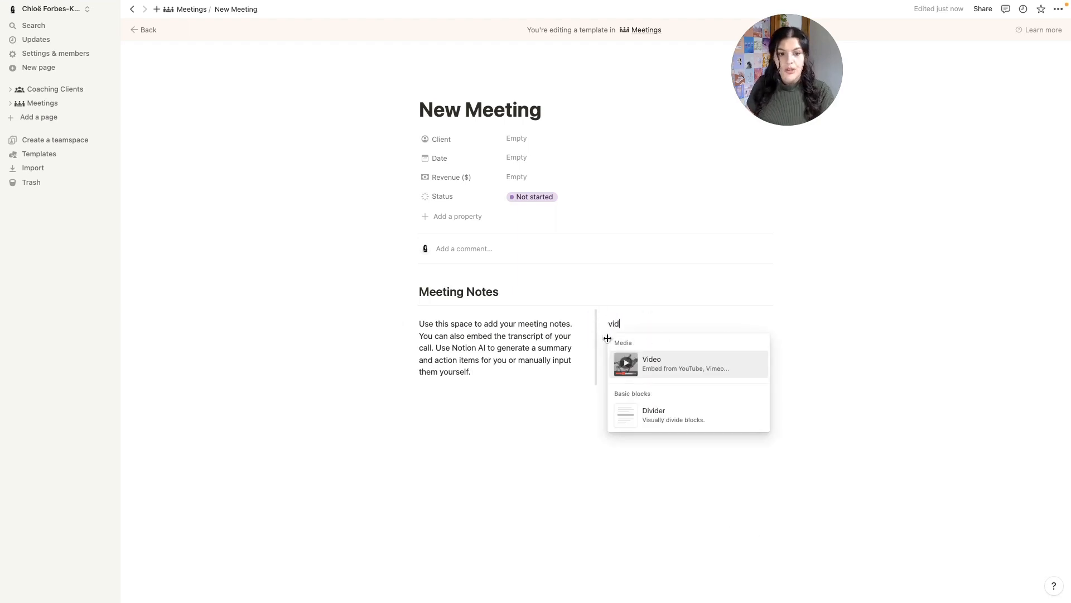
{"action": "left_click", "coordinate": [656, 366]}
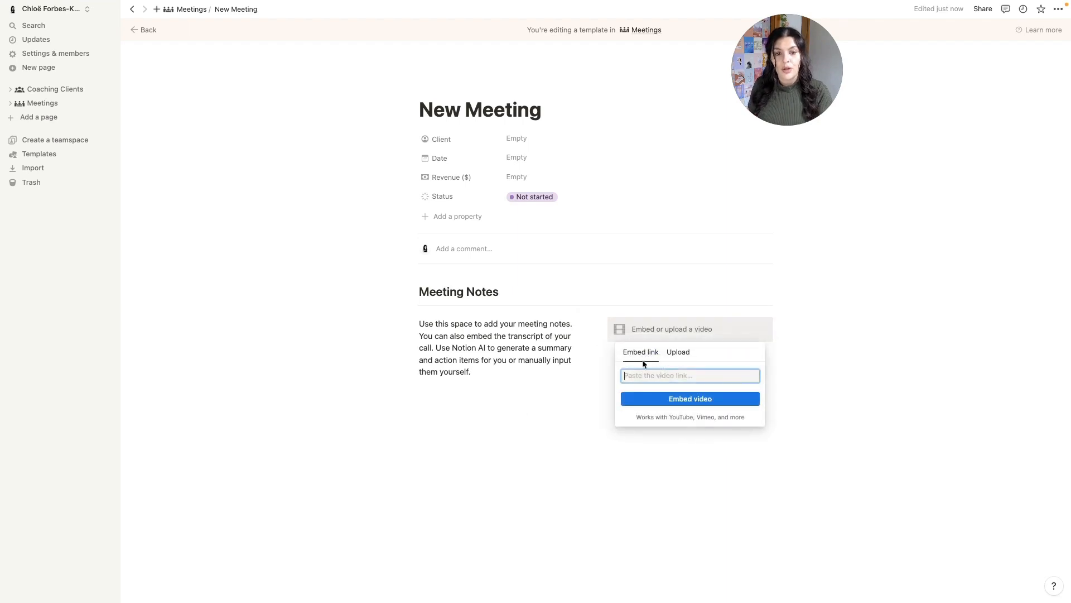
{"action": "left_click", "coordinate": [661, 322]}
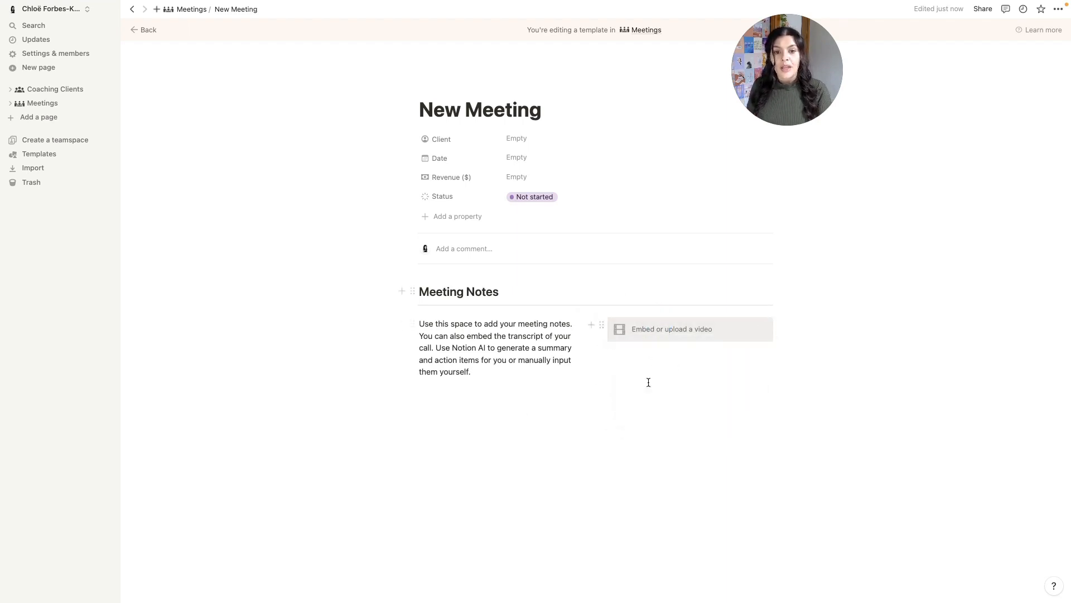
{"action": "left_click", "coordinate": [1058, 9]}
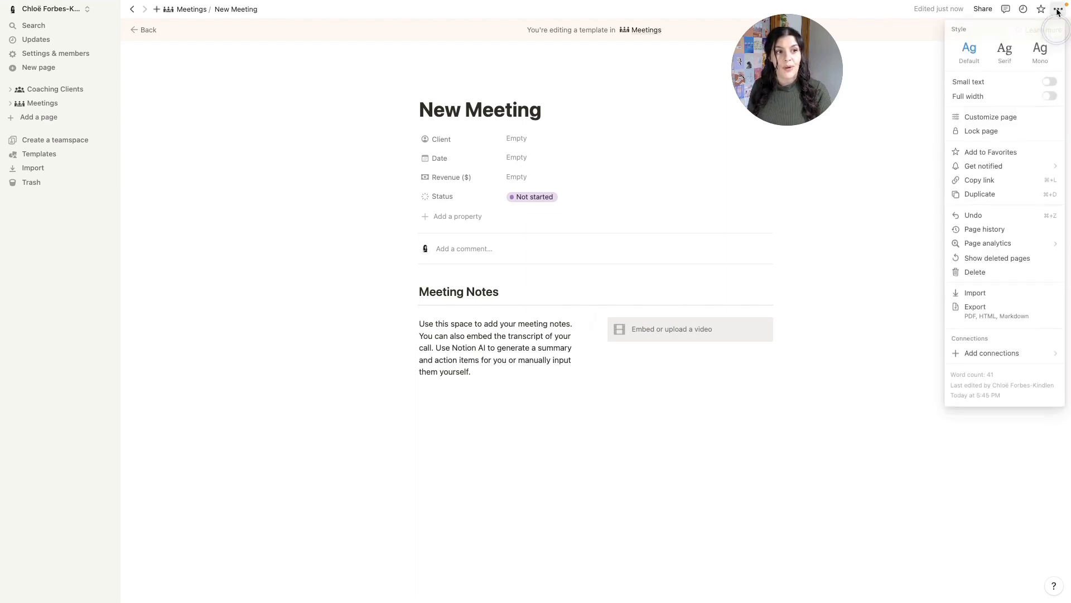
- Turn on Full width for the template and add several blank lines below the columns
{"action": "left_click", "coordinate": [1049, 95]}
{"action": "left_click", "coordinate": [594, 414]}
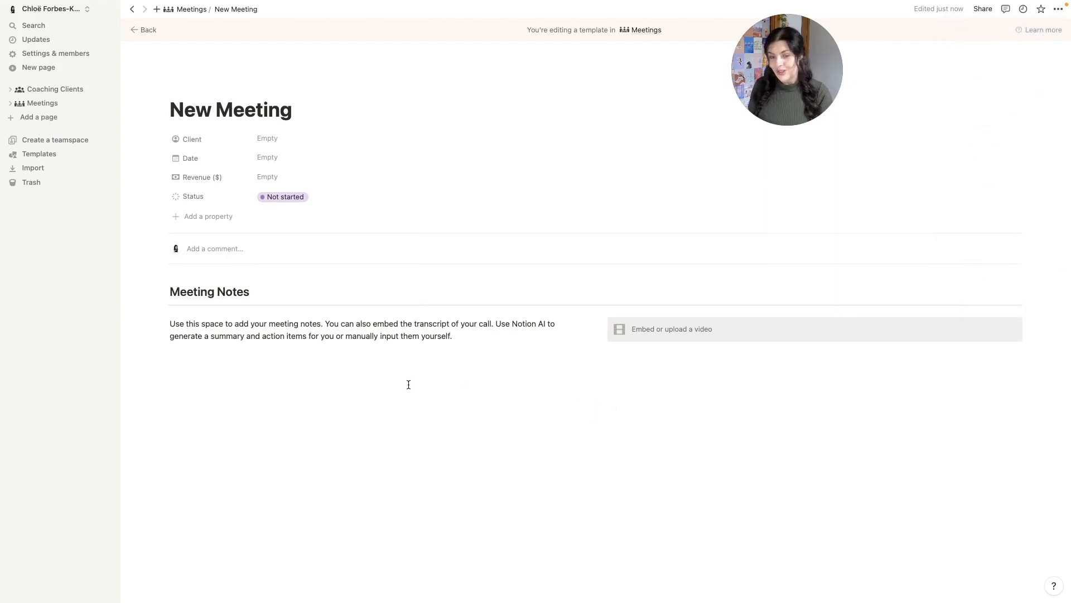
{"action": "left_click", "coordinate": [478, 343]}
{"action": "key", "text": "Return"}
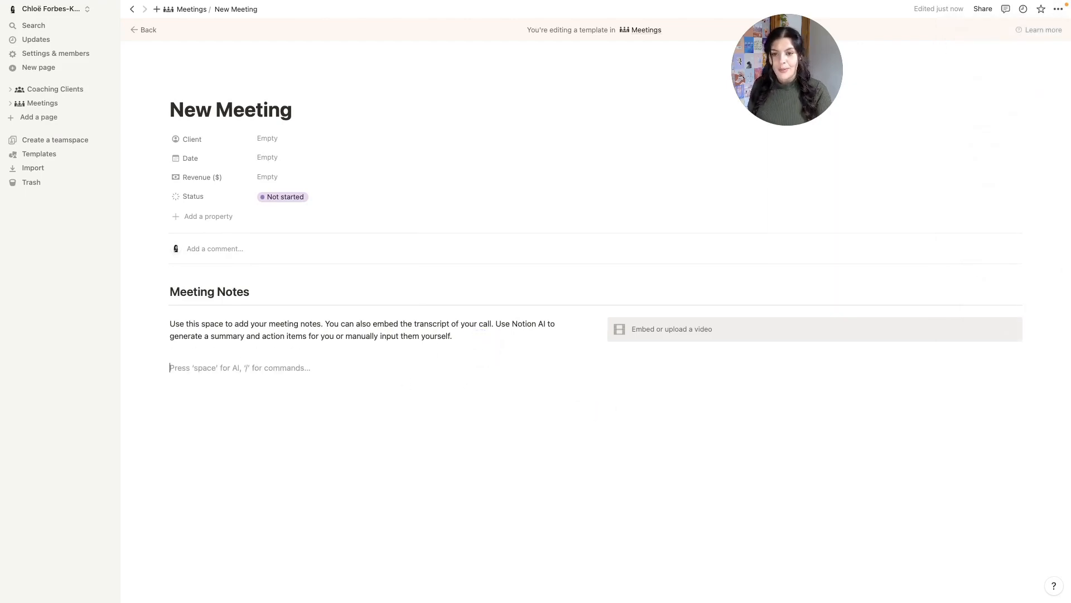
{"action": "left_click_drag", "start_coordinate": [163, 367], "coordinate": [264, 391]}
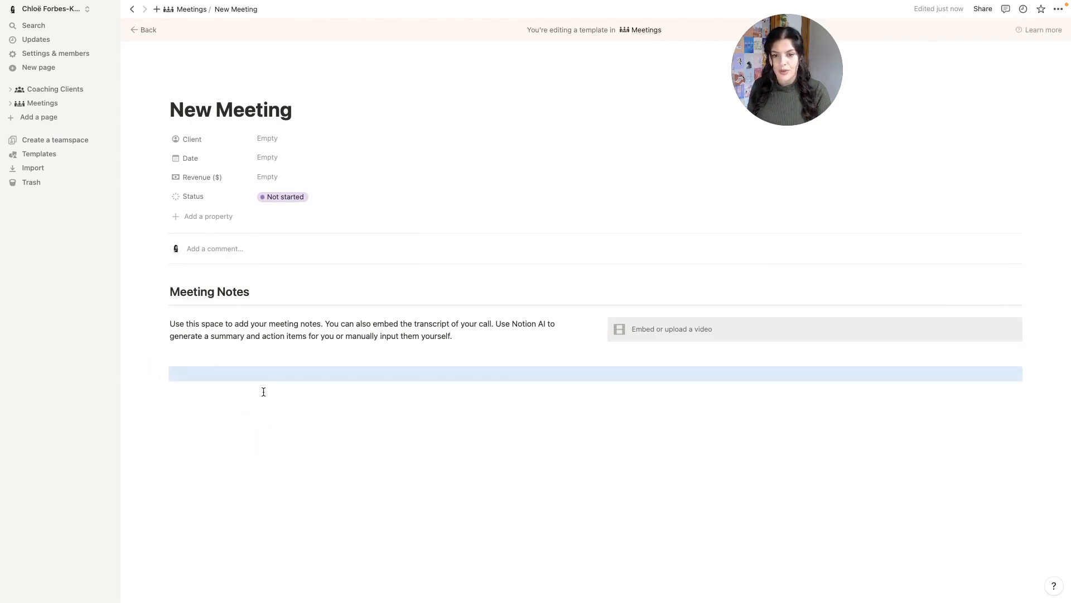
{"action": "left_click", "coordinate": [527, 373]}
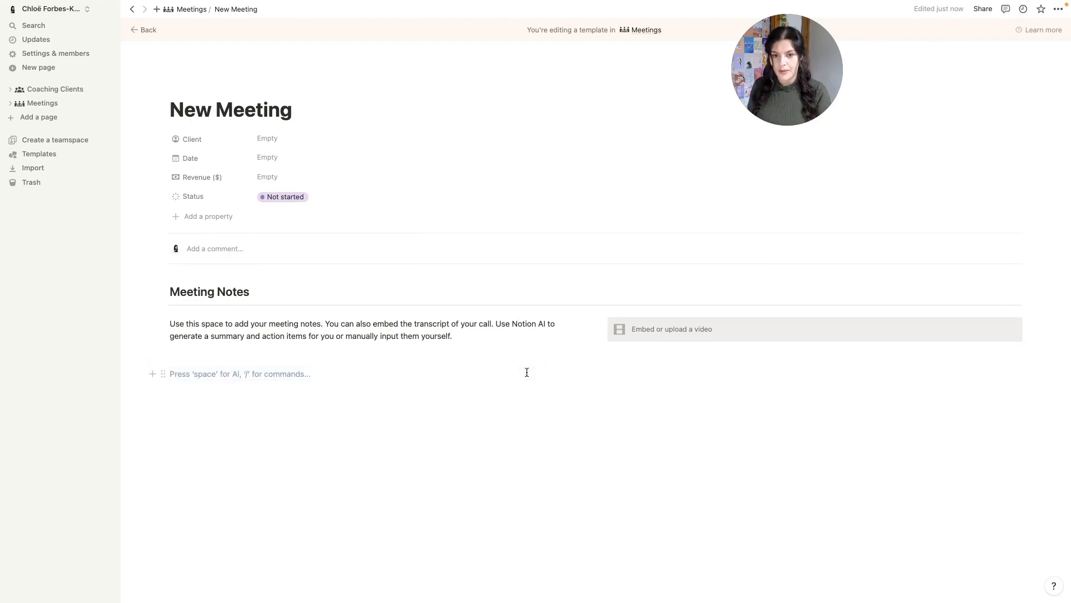
{"action": "key", "text": "Return"}
{"action": "key", "text": "Return"}
{"action": "key", "text": "Return"}
{"action": "key", "text": "Return"}
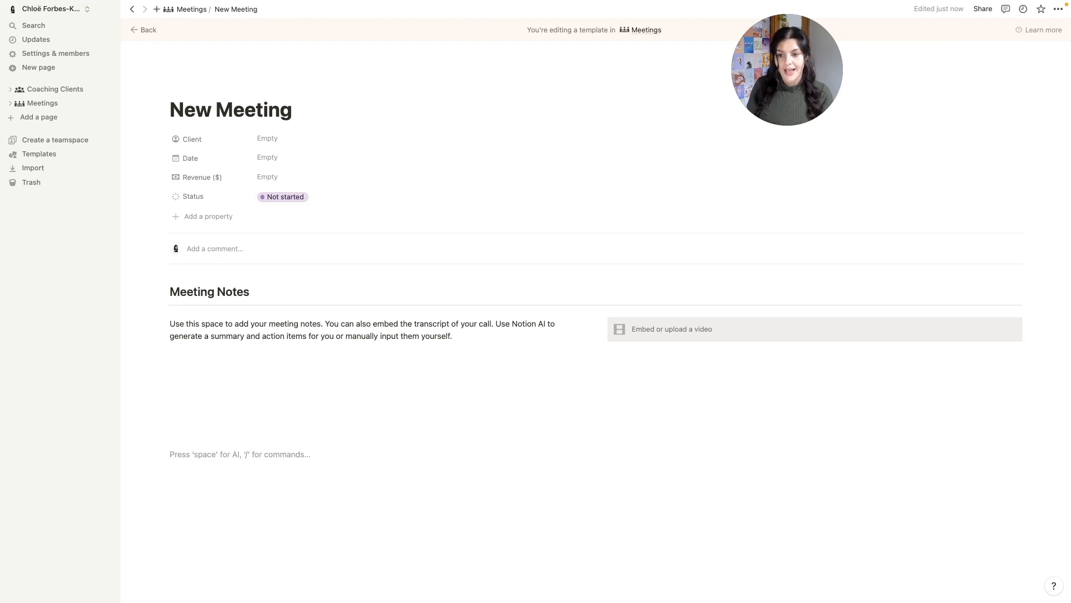
- Add a 'Summary' heading 2 and place a duplicate of it in a right-hand column
{"action": "type", "text": "/h2"}
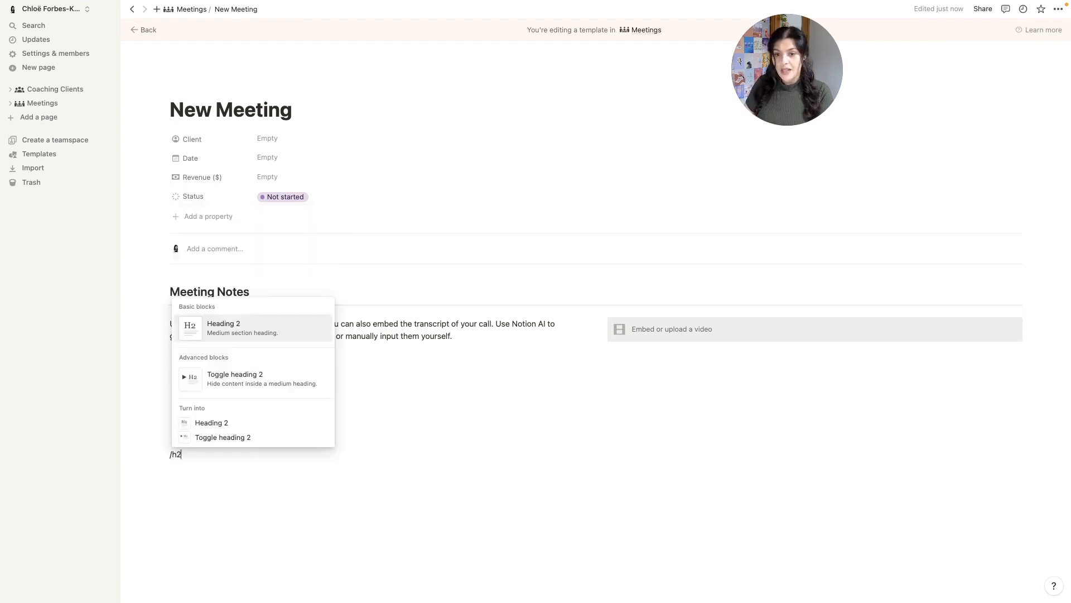
{"action": "left_click", "coordinate": [282, 327]}
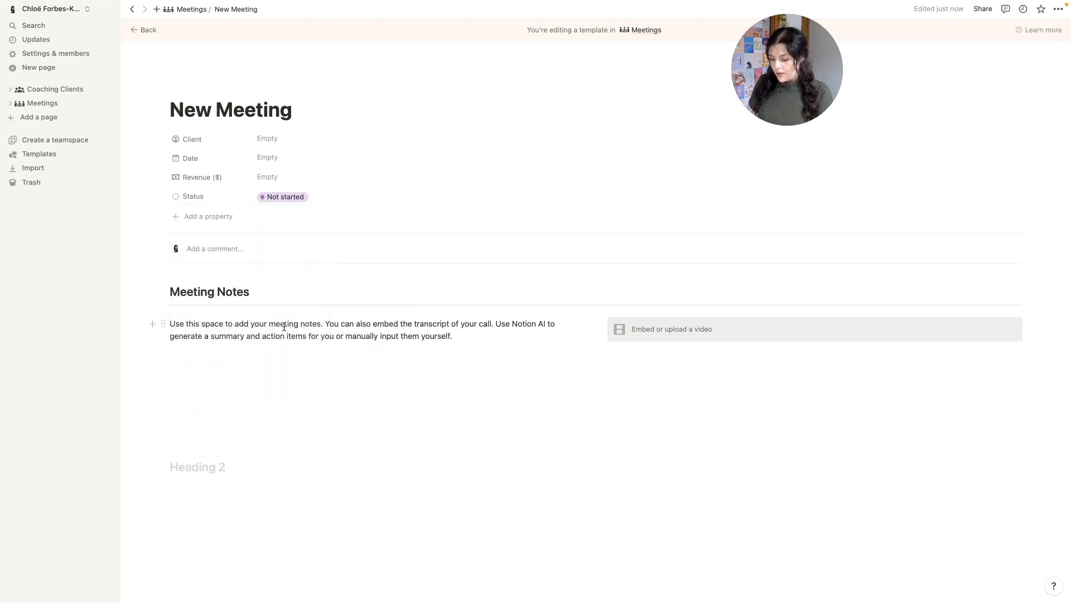
{"action": "type", "text": "Summ"}
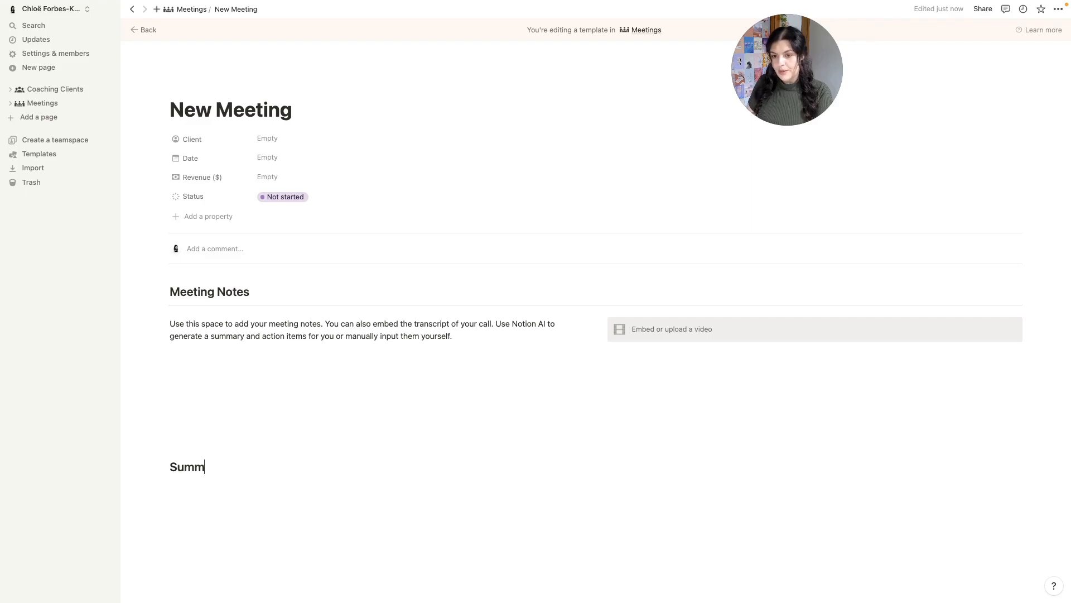
{"action": "type", "text": "ary"}
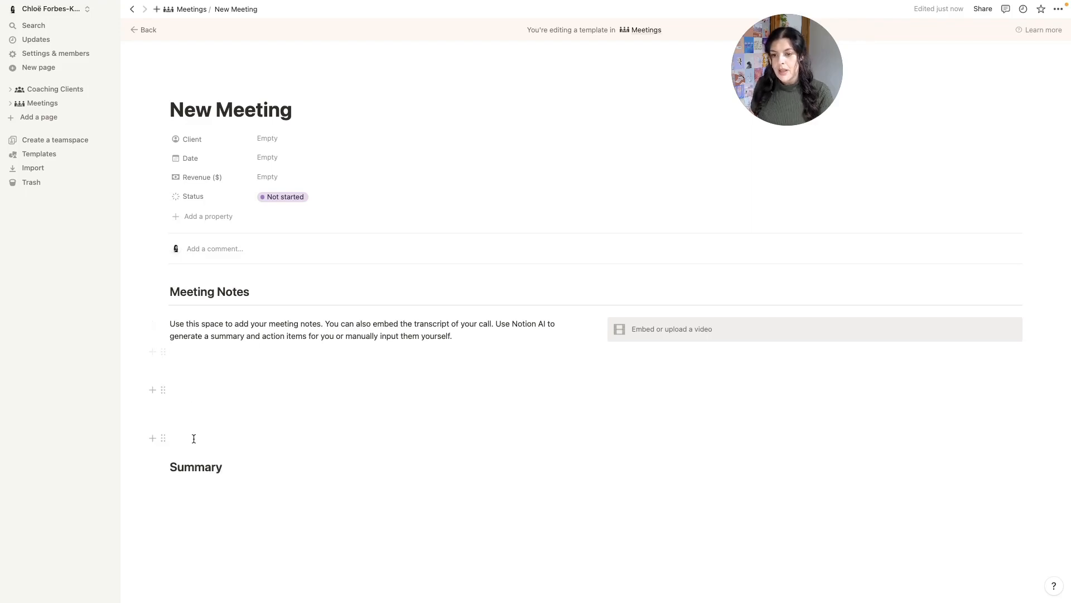
{"action": "left_click", "coordinate": [163, 466]}
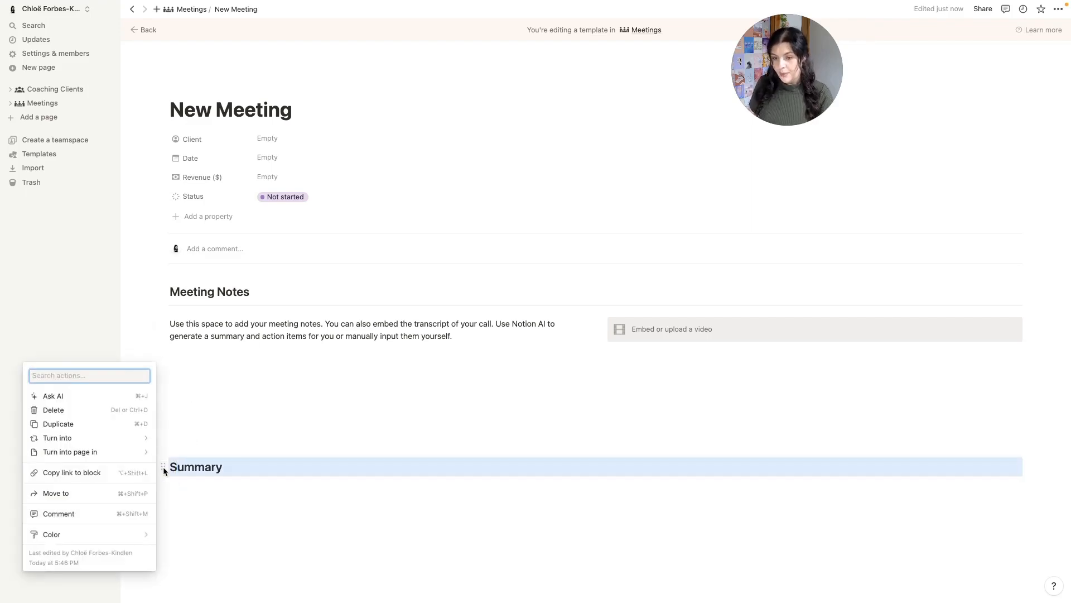
{"action": "left_click", "coordinate": [125, 423]}
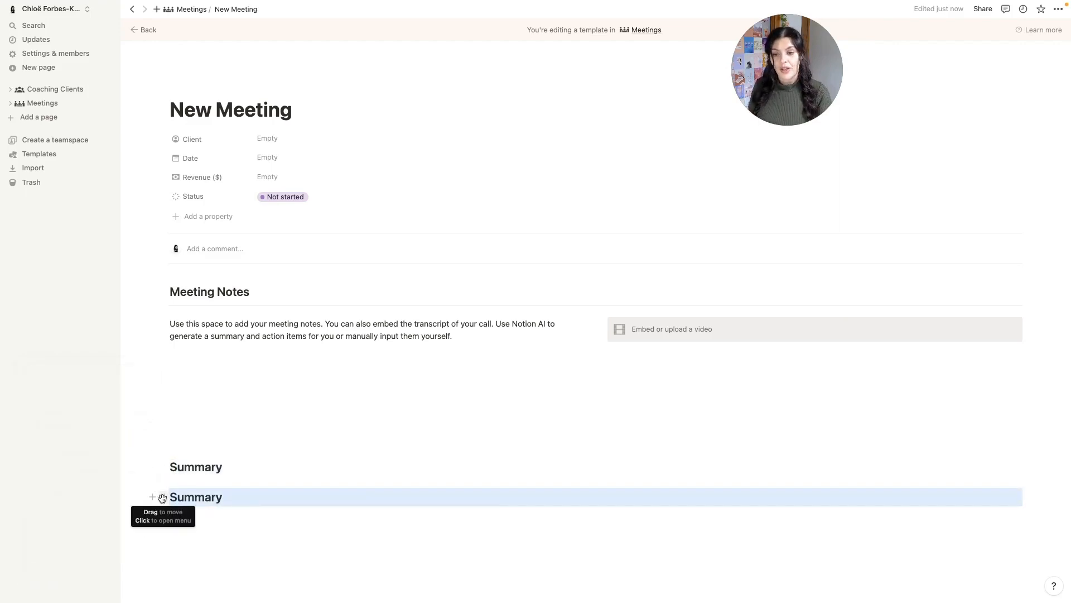
{"action": "left_click_drag", "start_coordinate": [162, 497], "coordinate": [1032, 465]}
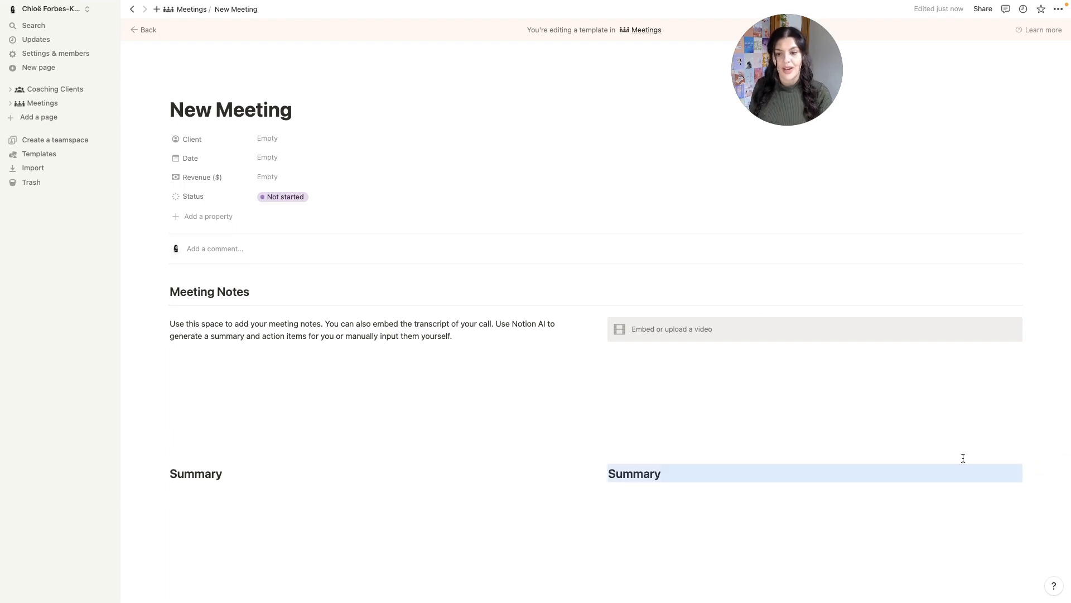
- Rename the right heading to 'Action Items' and add a divider under each heading
{"action": "left_click", "coordinate": [678, 472]}
{"action": "left_click", "coordinate": [679, 473]}
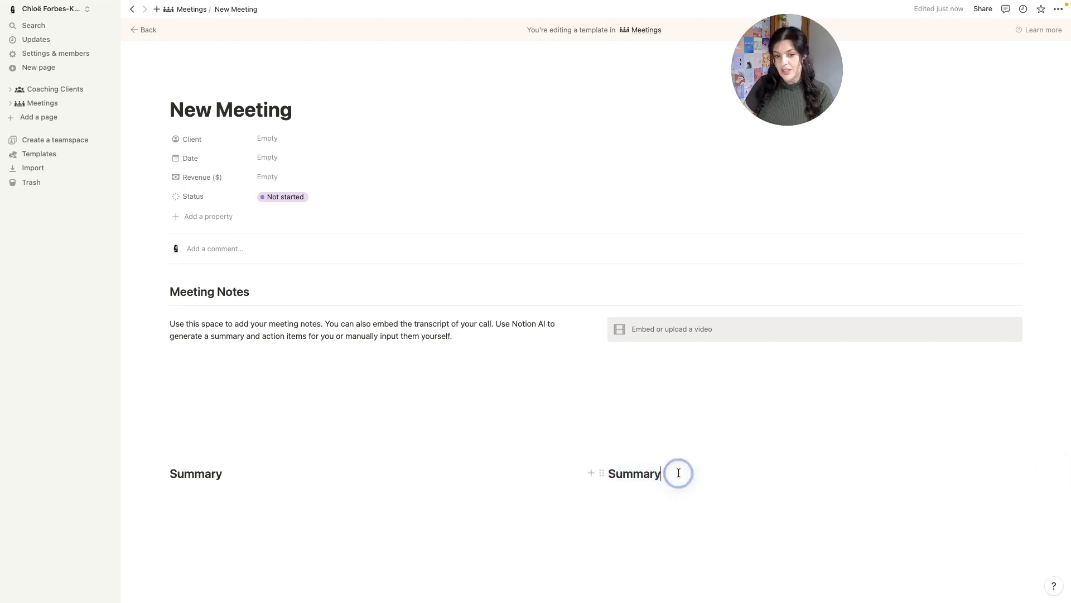
{"action": "double_click", "coordinate": [679, 473]}
{"action": "type", "text": "Acti"}
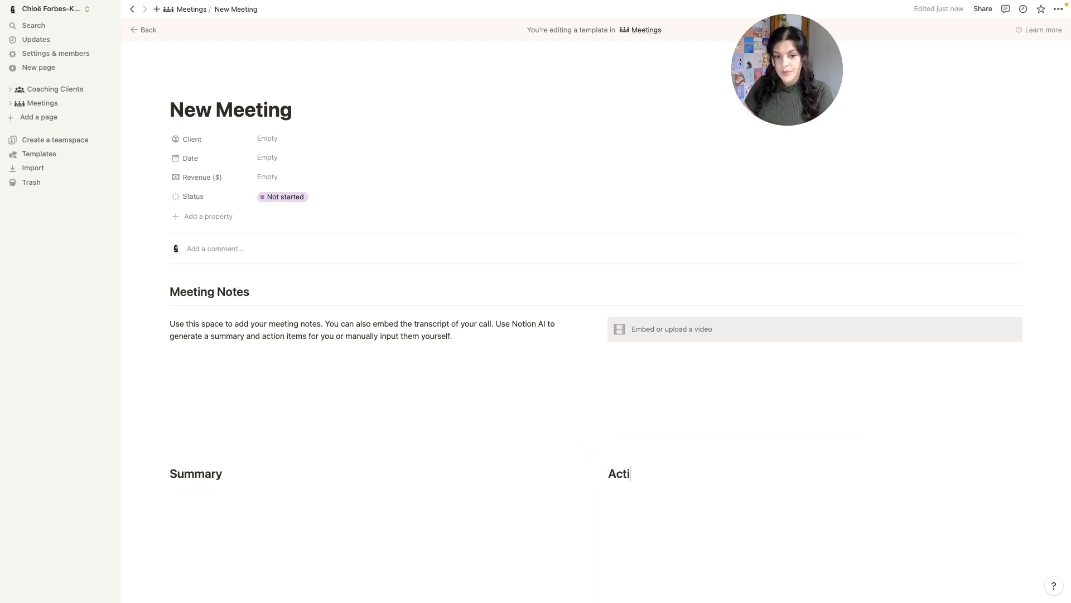
{"action": "type", "text": "on Items"}
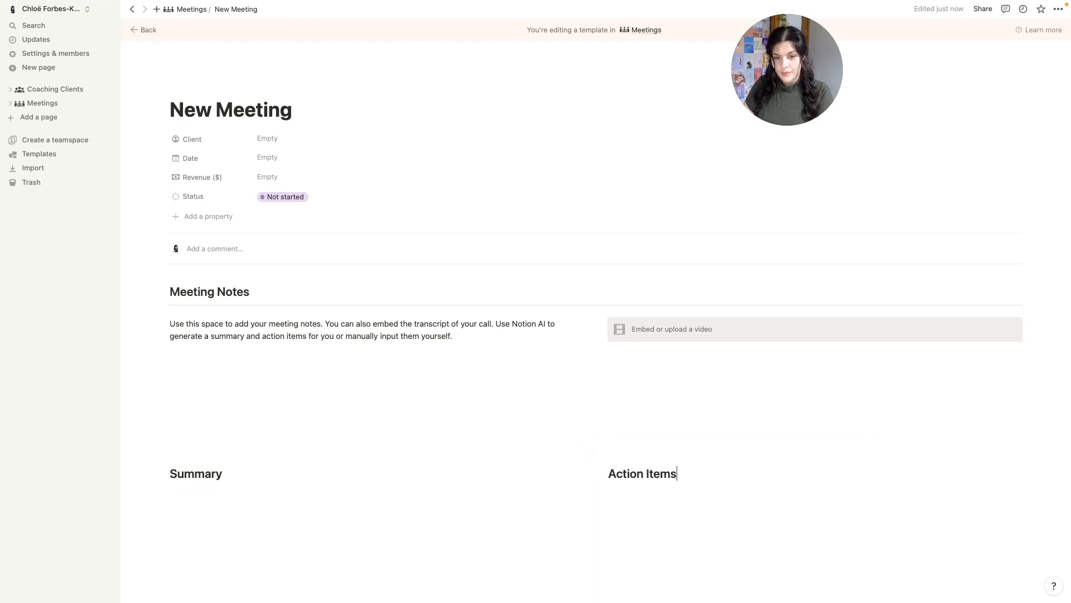
{"action": "key", "text": "Return"}
{"action": "type", "text": "-"}
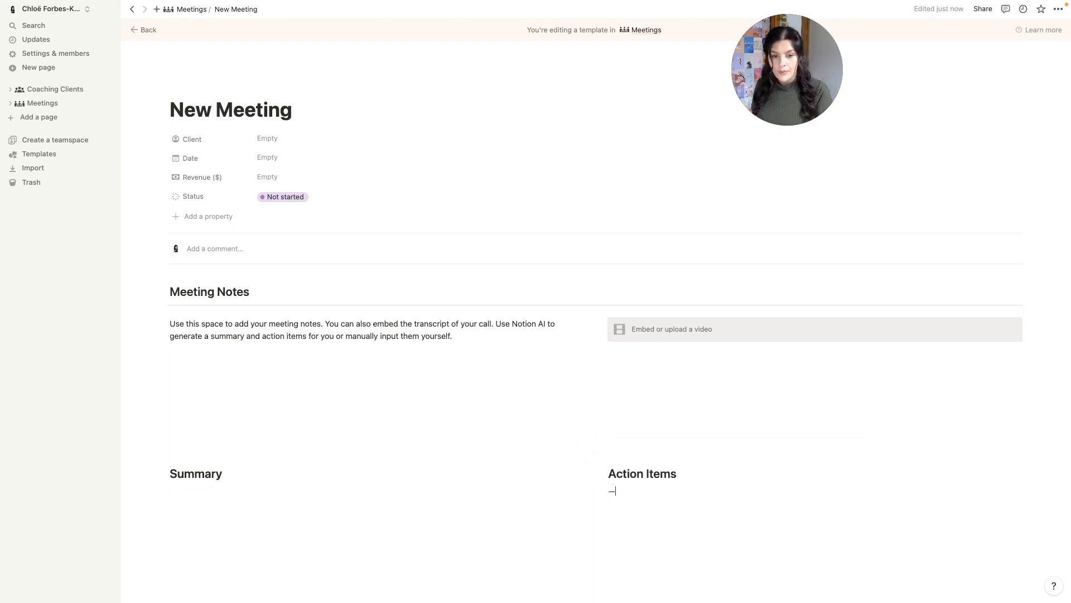
{"action": "type", "text": "-"}
{"action": "left_click", "coordinate": [262, 478]}
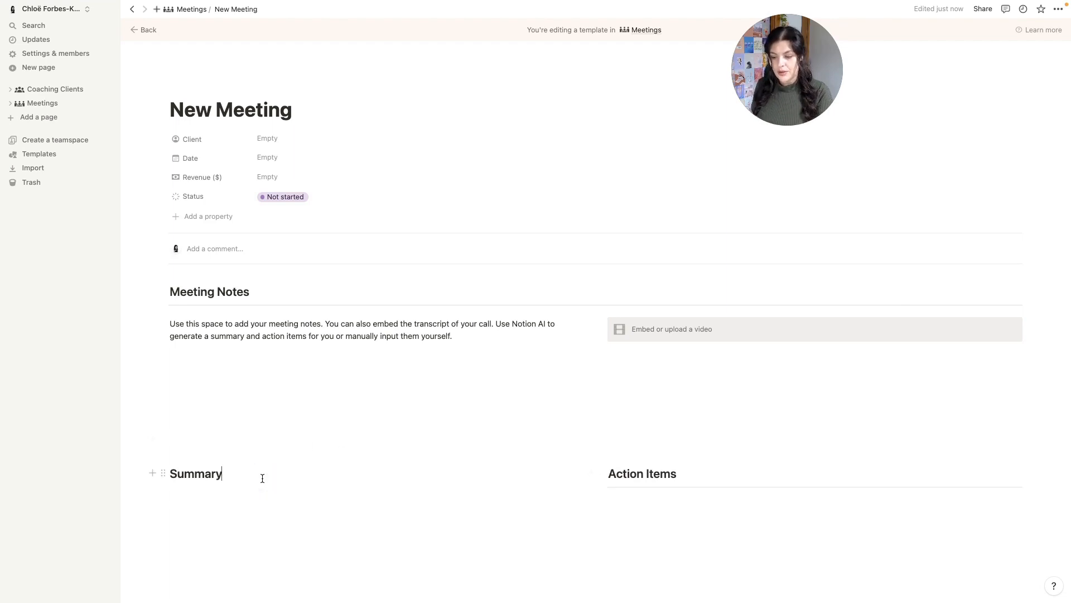
{"action": "key", "text": "Return"}
{"action": "type", "text": "---"}
{"action": "scroll", "coordinate": [620, 324], "scroll_direction": "down", "scroll_amount": 3}
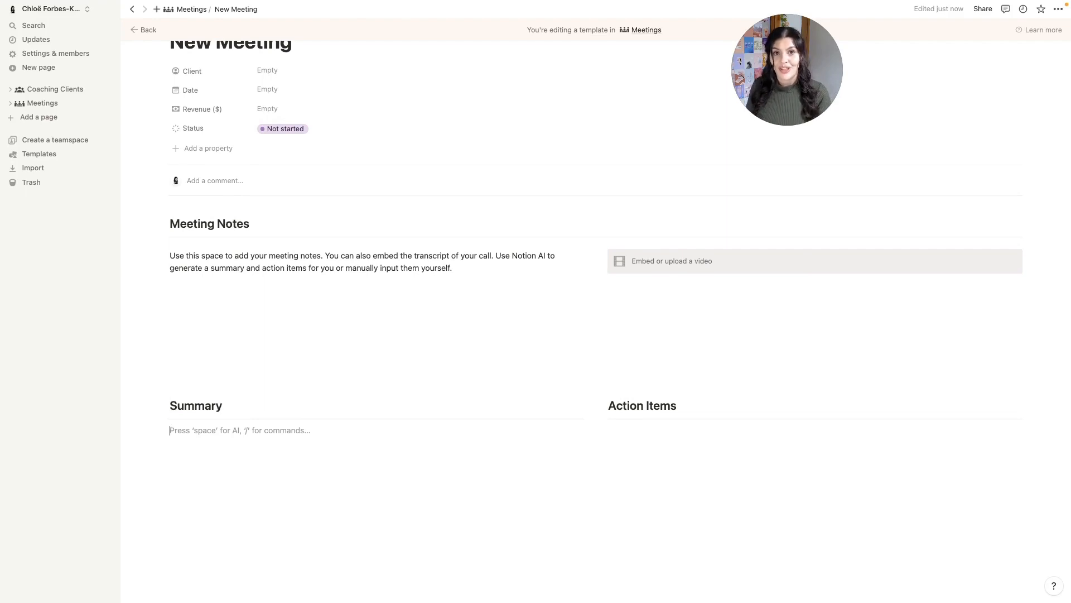
- Insert an AI page-summary block under the Summary heading
{"action": "type", "text": "/as"}
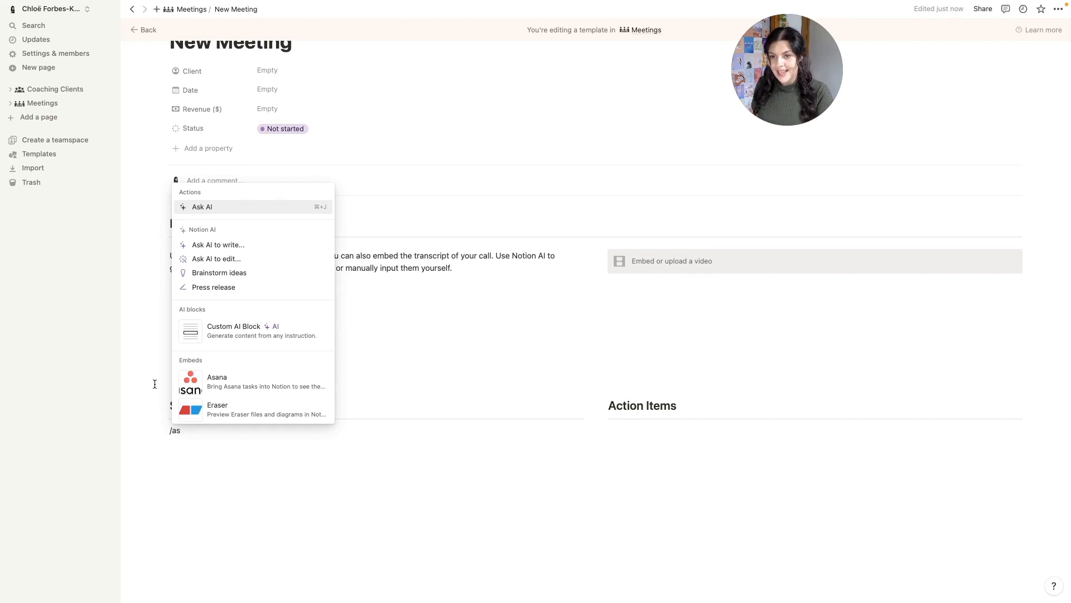
{"action": "left_click", "coordinate": [235, 208]}
{"action": "scroll", "coordinate": [282, 535], "scroll_direction": "down", "scroll_amount": 10}
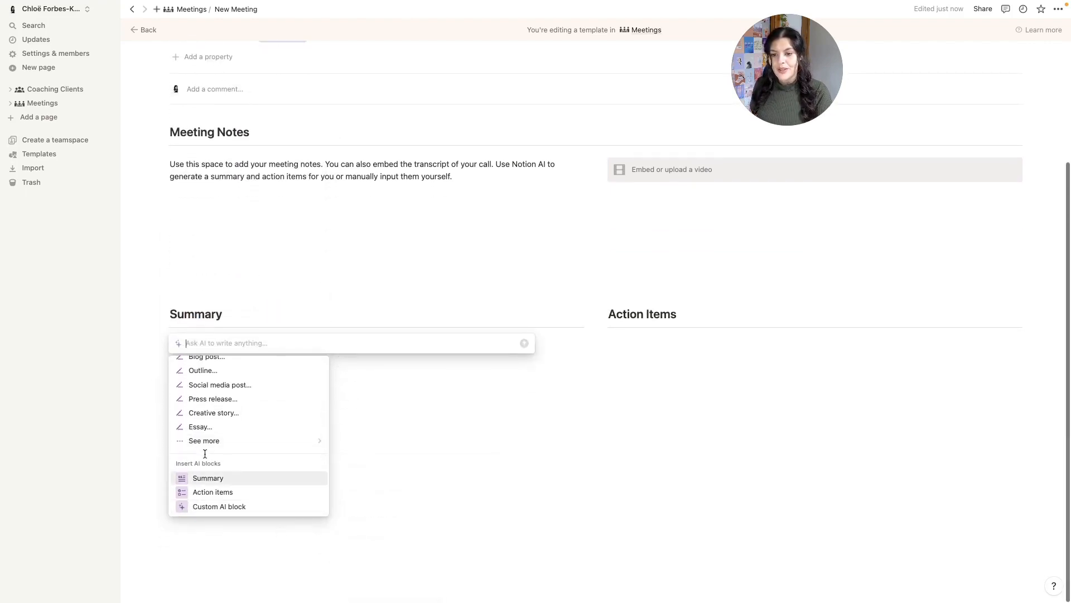
{"action": "left_click", "coordinate": [206, 483]}
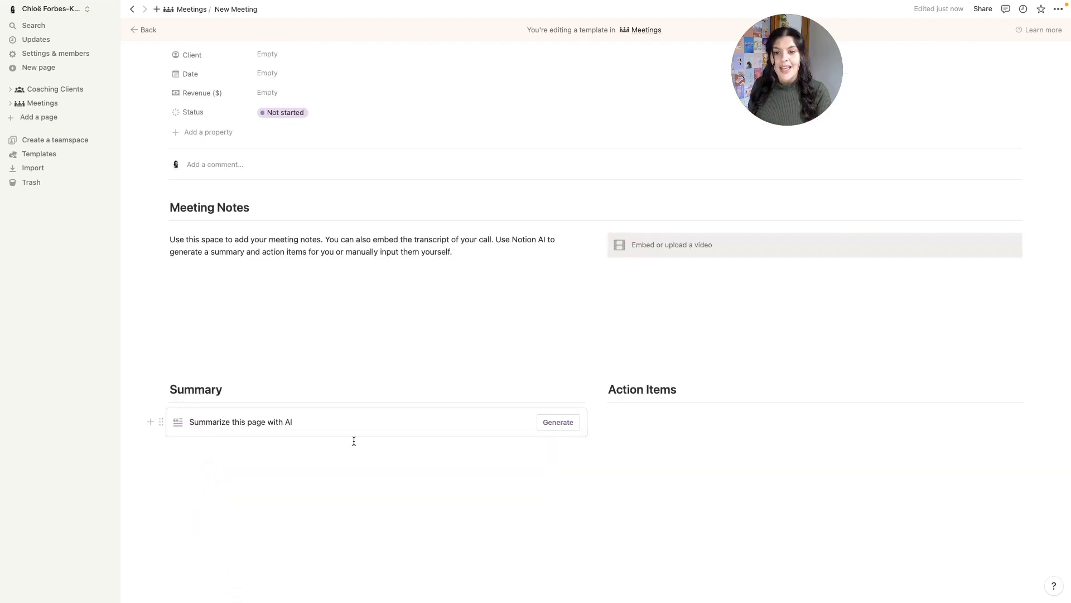
- Insert an AI action-items block under the Action Items heading
{"action": "left_click", "coordinate": [671, 424]}
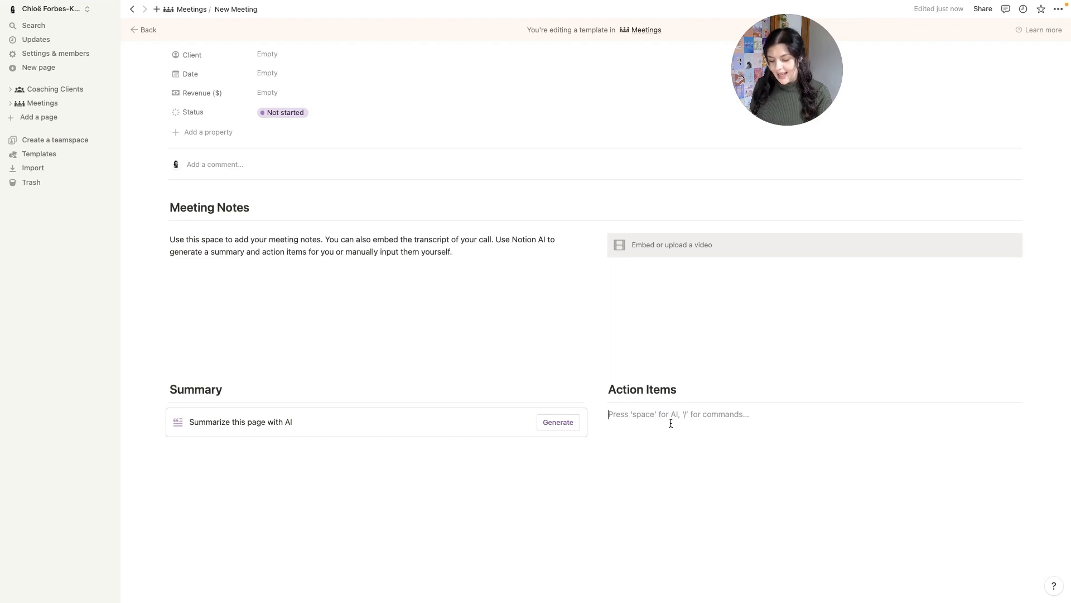
{"action": "type", "text": "/as"}
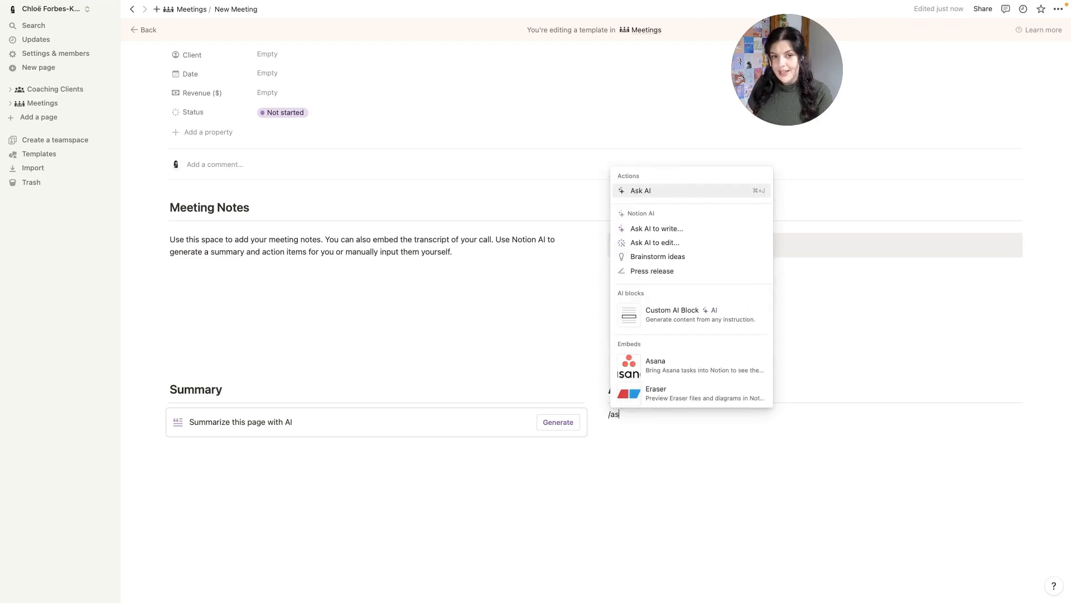
{"action": "type", "text": "k"}
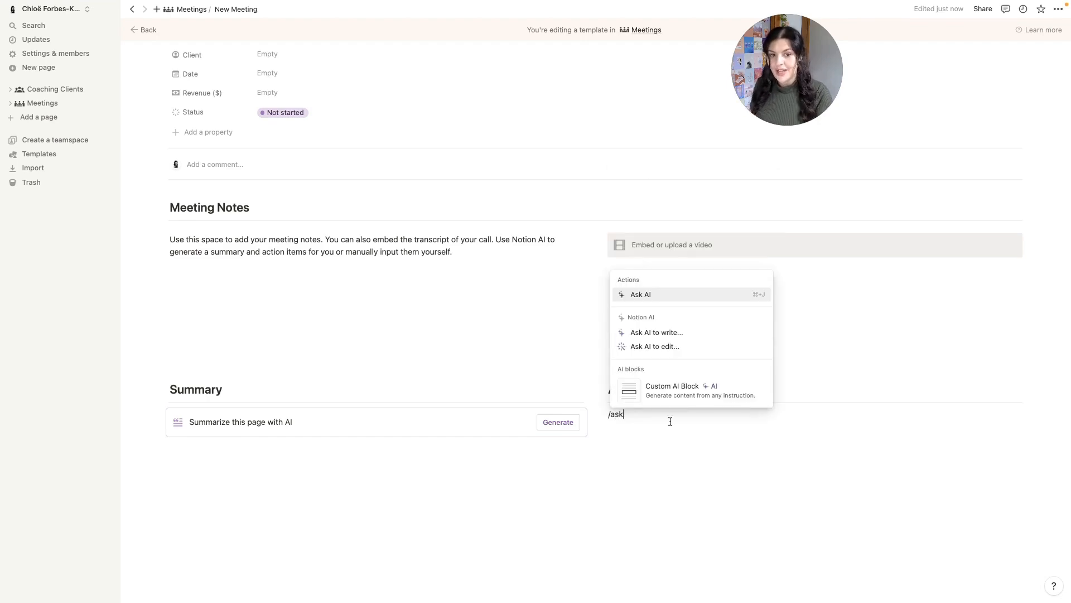
{"action": "left_click", "coordinate": [683, 296]}
{"action": "scroll", "coordinate": [702, 530], "scroll_direction": "down", "scroll_amount": 5}
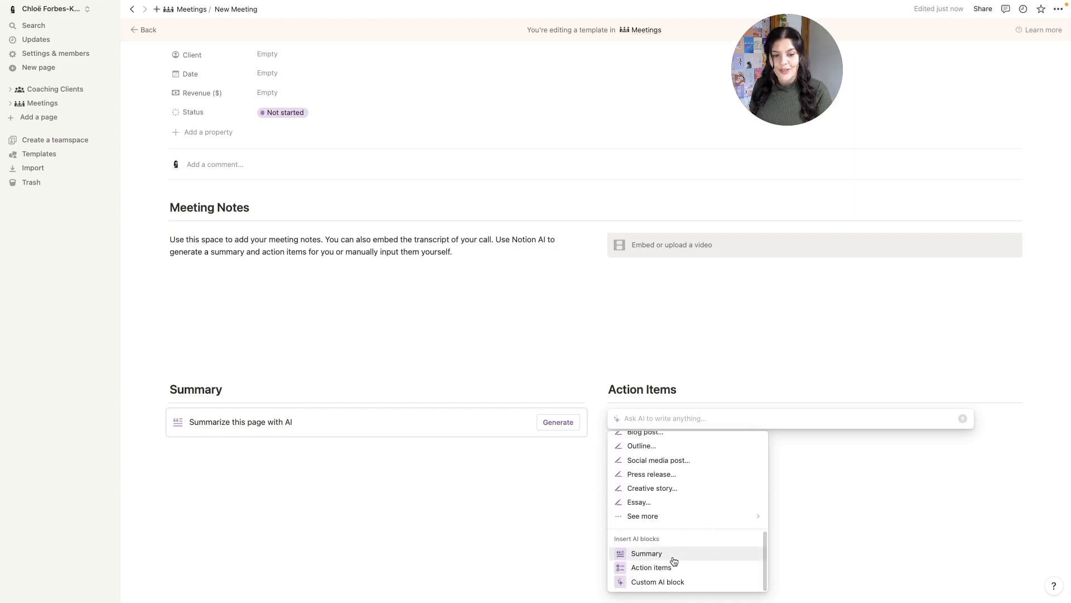
{"action": "left_click", "coordinate": [650, 568]}
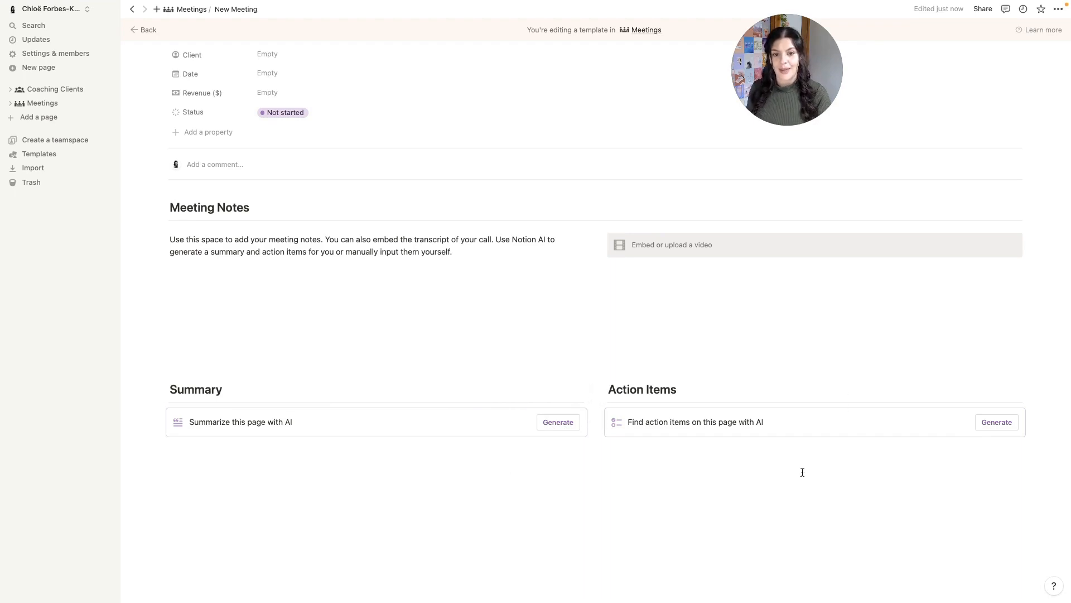
- Add several blank lines below the AI blocks, leaving Status unchanged
{"action": "left_click", "coordinate": [350, 505]}
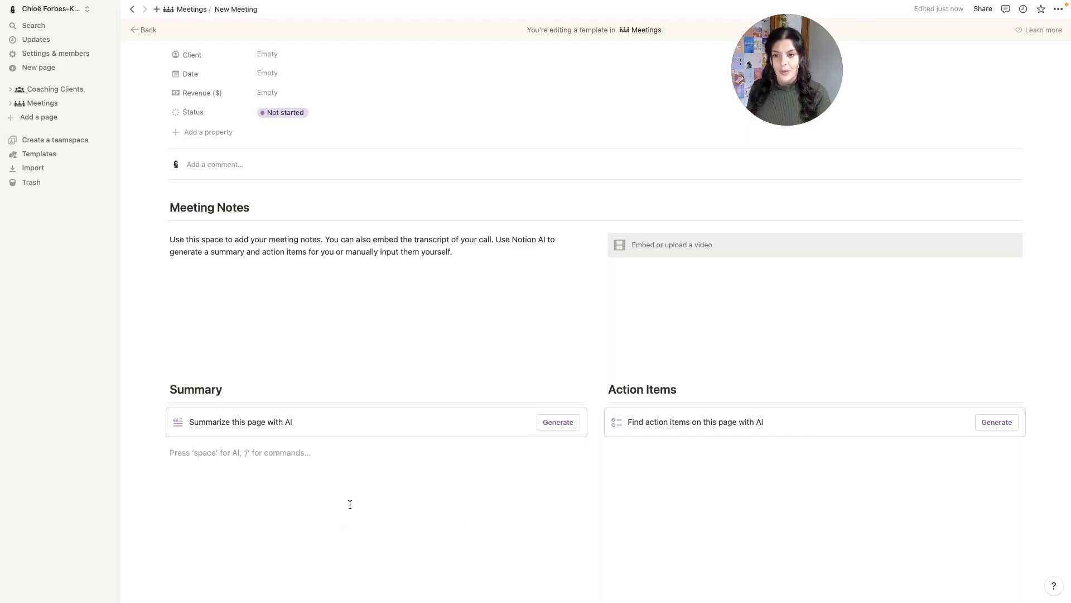
{"action": "key", "text": "Return"}
{"action": "key", "text": "Return"}
{"action": "key", "text": "Return"}
{"action": "key", "text": "Return"}
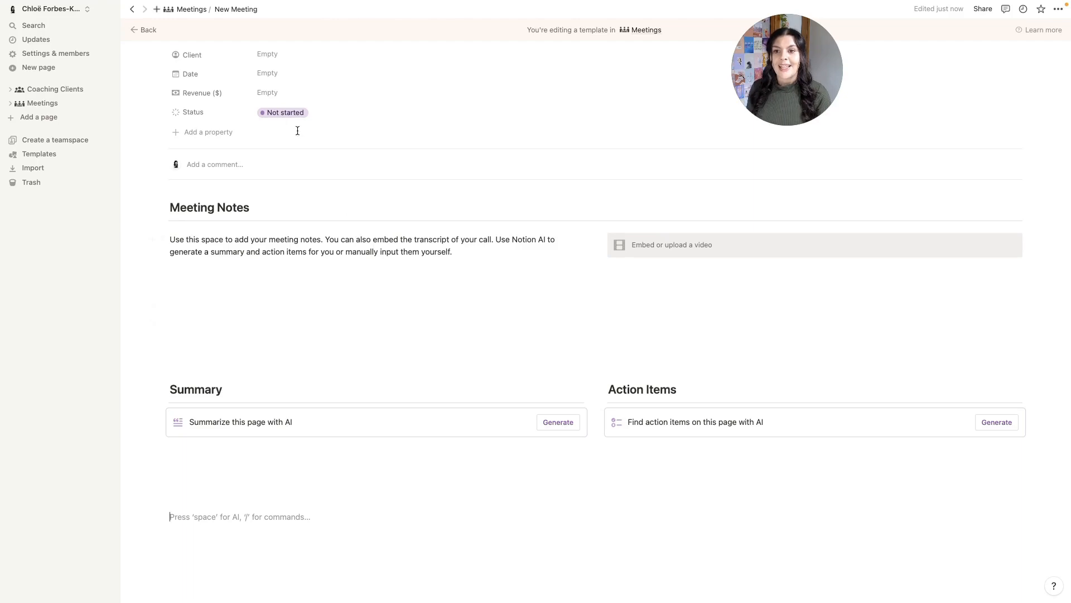
{"action": "left_click", "coordinate": [293, 112]}
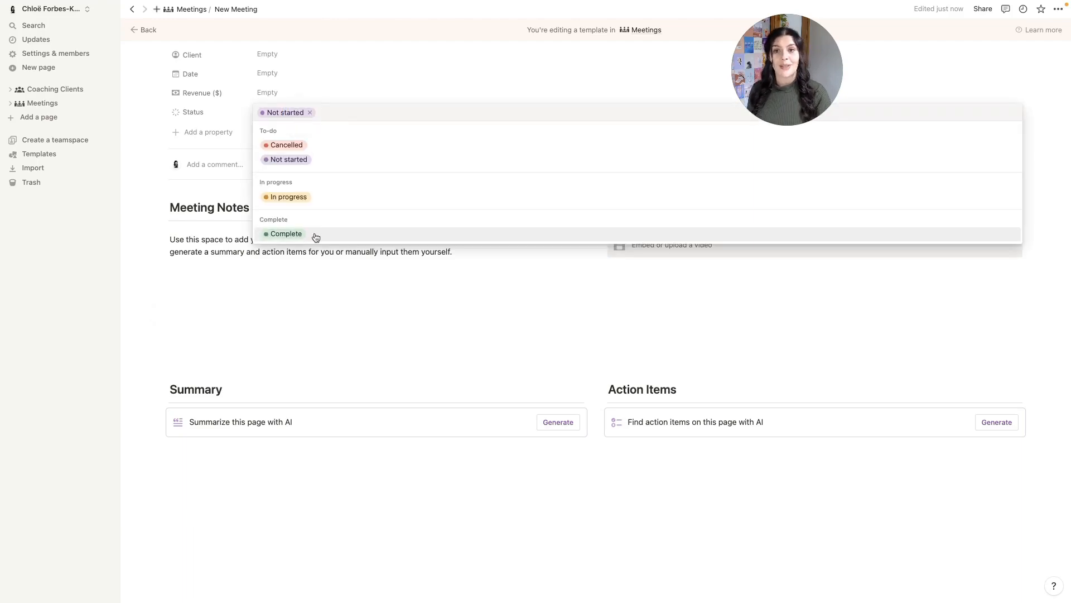
{"action": "left_click", "coordinate": [181, 510]}
{"action": "left_click", "coordinate": [201, 509]}
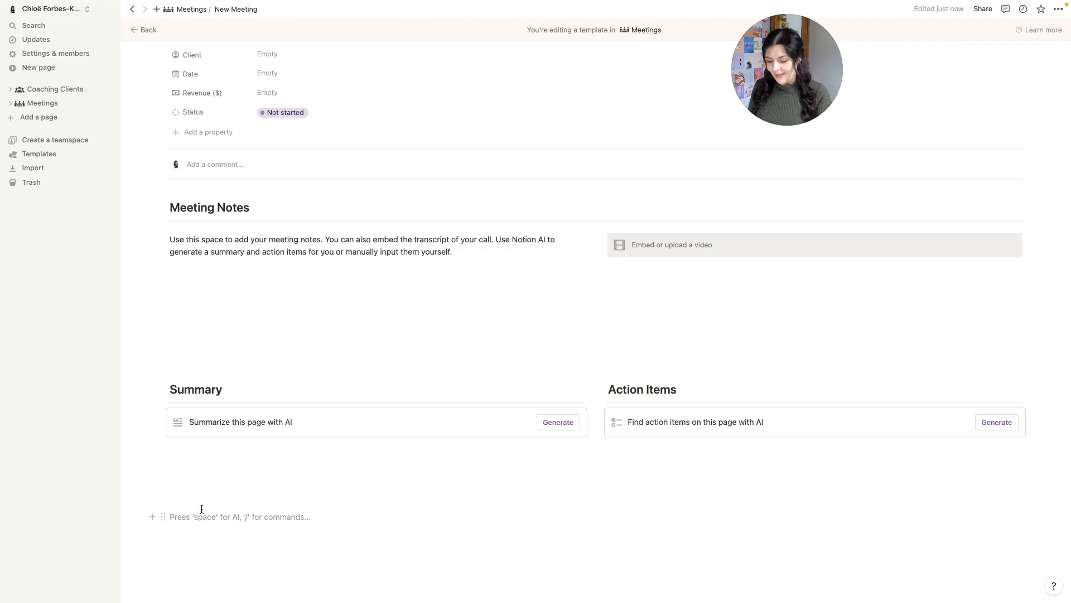
- Insert a /button block that edits this page, setting Status to Complete
{"action": "type", "text": "/butto"}
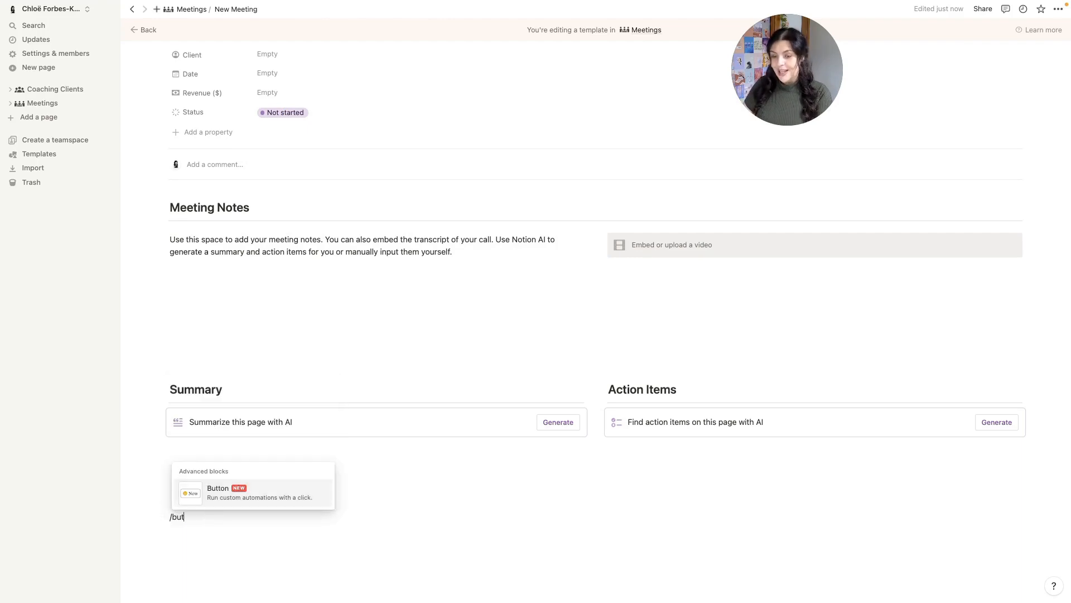
{"action": "left_click", "coordinate": [226, 488]}
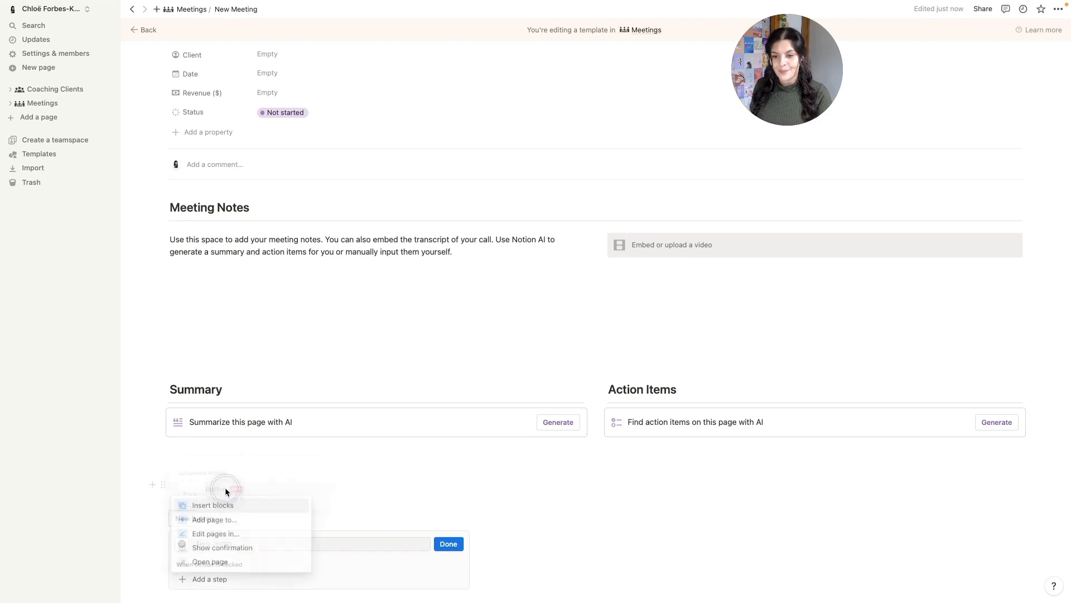
{"action": "left_click", "coordinate": [214, 534]}
{"action": "scroll", "coordinate": [218, 533], "scroll_direction": "down", "scroll_amount": 3}
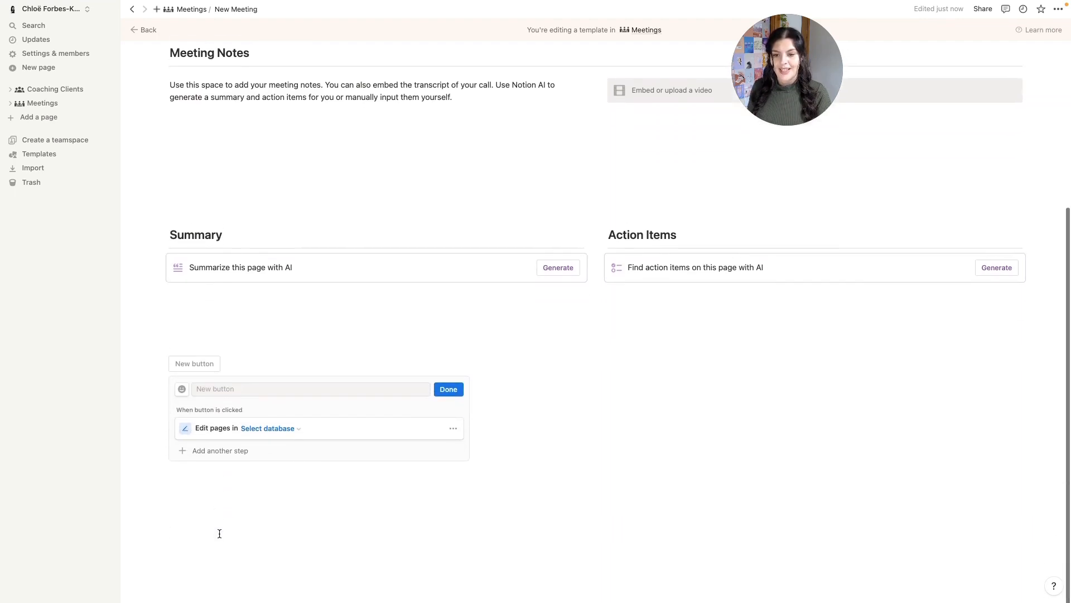
{"action": "left_click", "coordinate": [290, 423]}
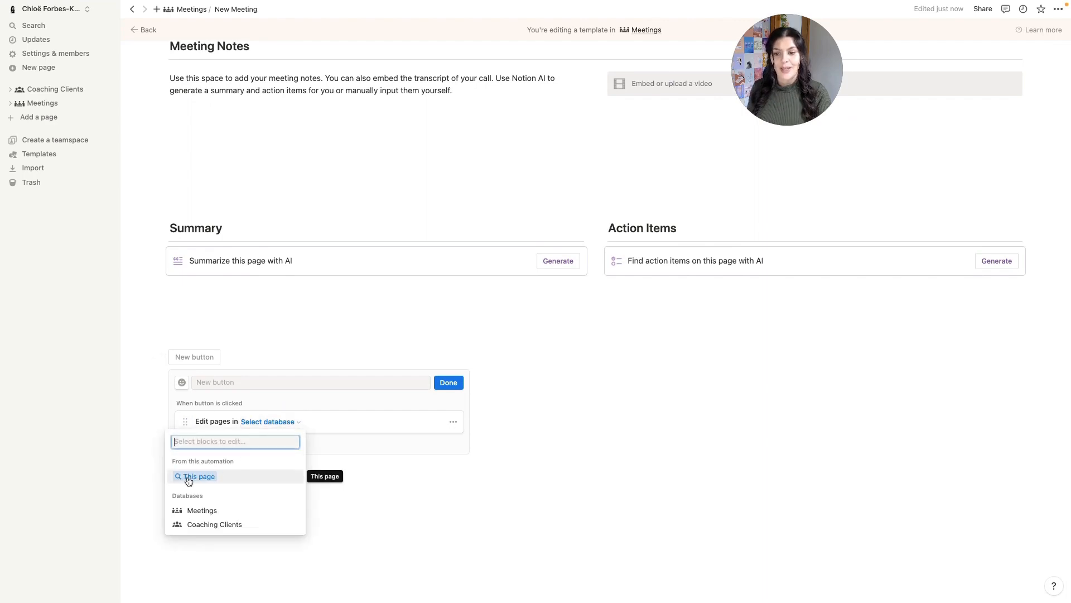
{"action": "left_click", "coordinate": [210, 479]}
{"action": "left_click", "coordinate": [218, 441]}
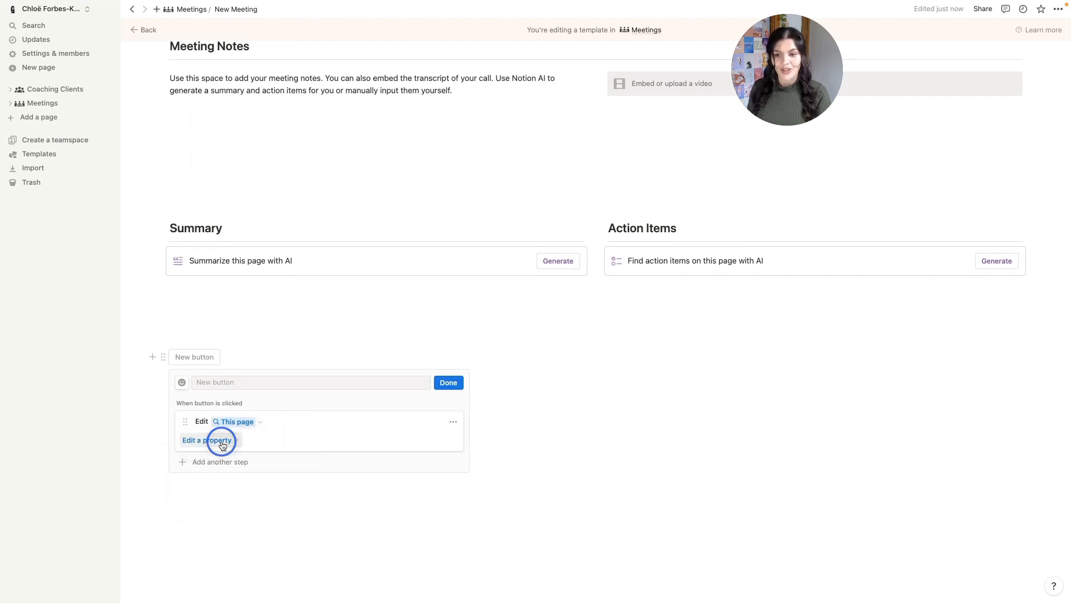
{"action": "left_click", "coordinate": [153, 534]}
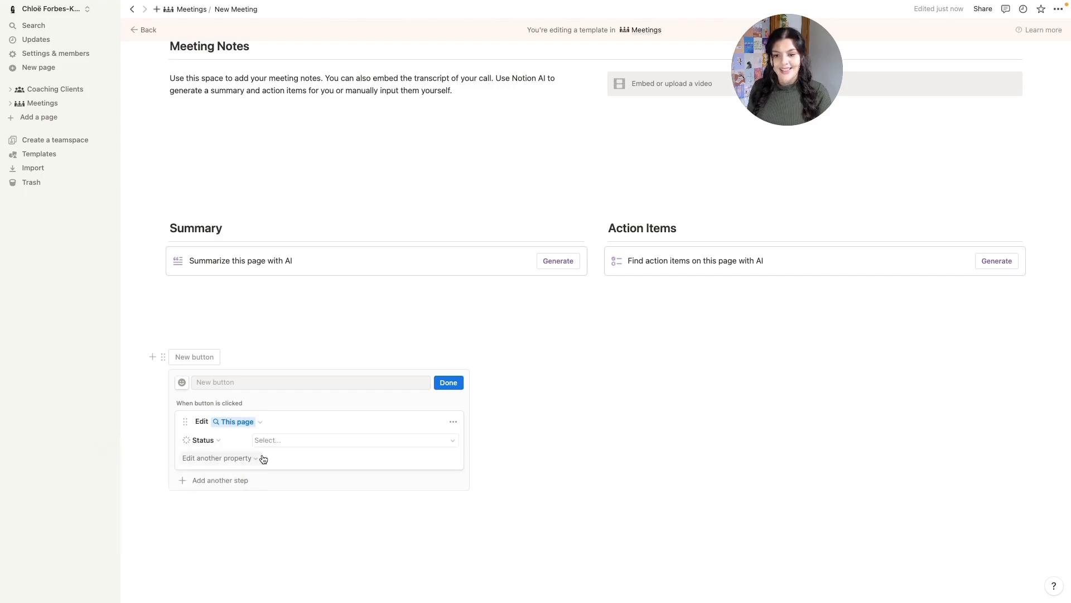
{"action": "left_click", "coordinate": [280, 440]}
{"action": "left_click", "coordinate": [358, 423]}
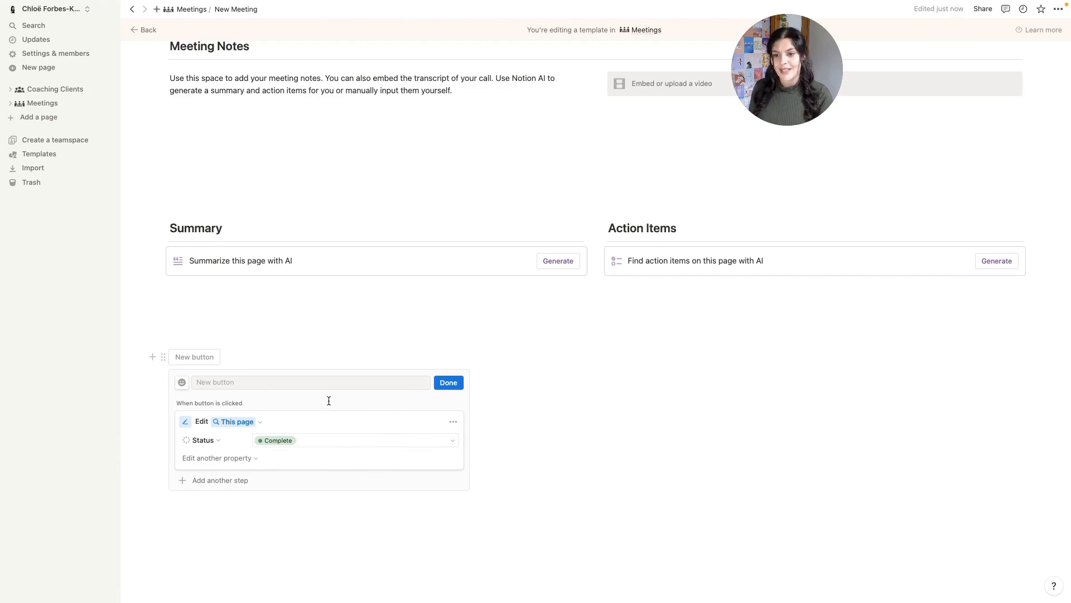
- Name the button 'Meeting Complete', give it a green check icon, and finish setup
{"action": "left_click", "coordinate": [317, 382]}
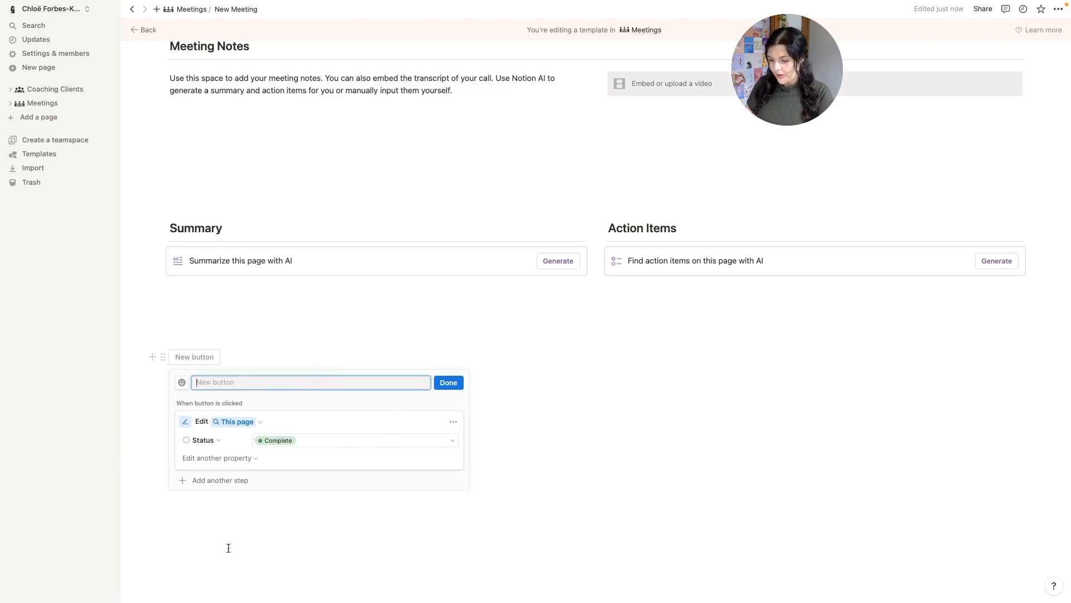
{"action": "type", "text": "Meeting Complete"}
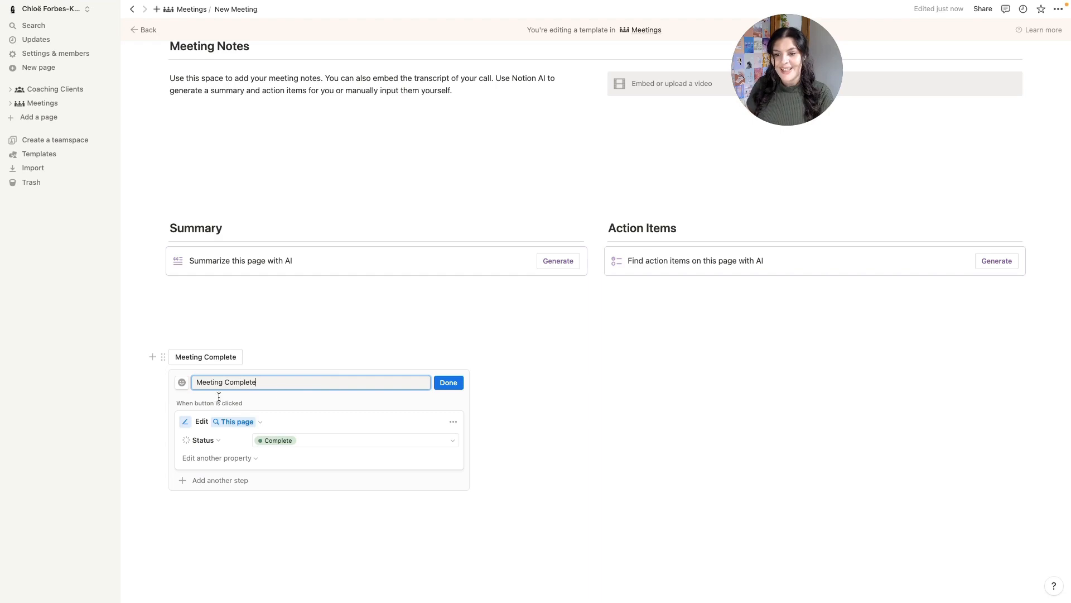
{"action": "left_click", "coordinate": [182, 383]}
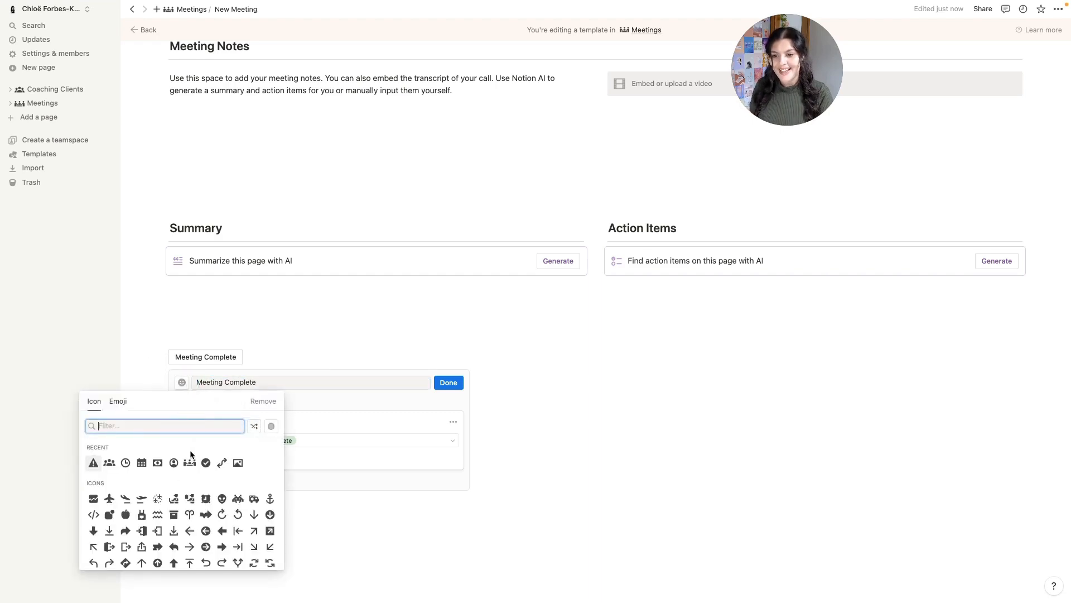
{"action": "left_click_drag", "start_coordinate": [206, 462], "coordinate": [170, 499]}
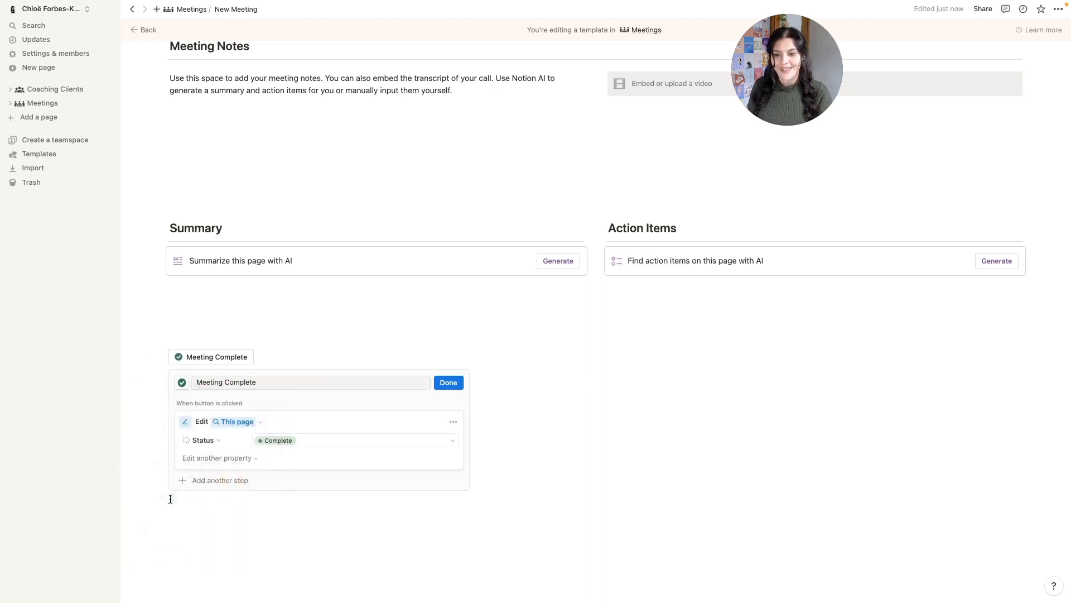
{"action": "left_click", "coordinate": [449, 383]}
{"action": "scroll", "coordinate": [454, 378], "scroll_direction": "up", "scroll_amount": 5}
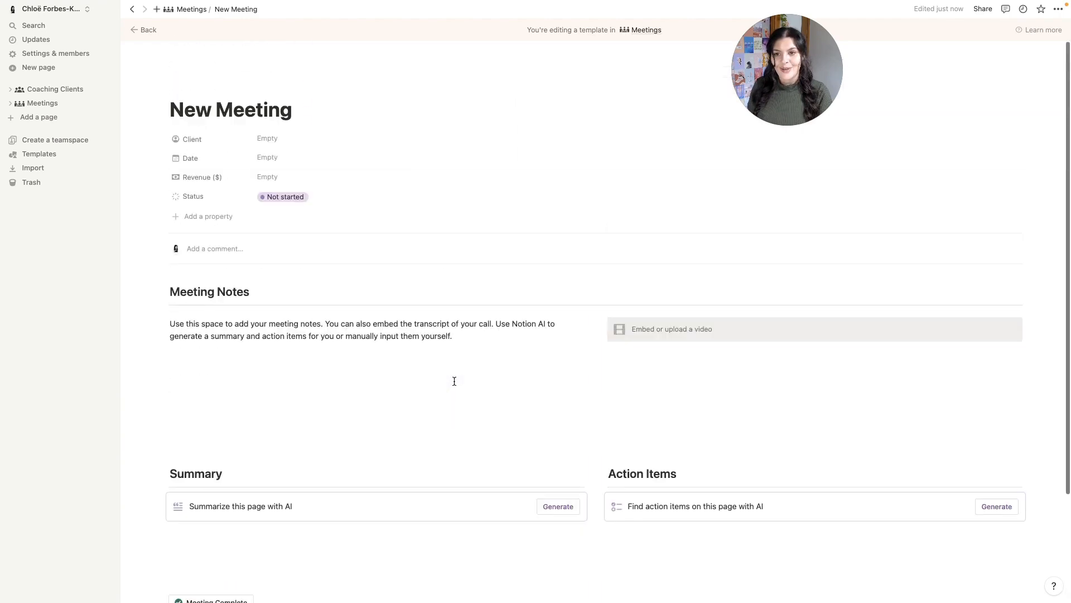
{"action": "scroll", "coordinate": [268, 343], "scroll_direction": "down", "scroll_amount": 3}
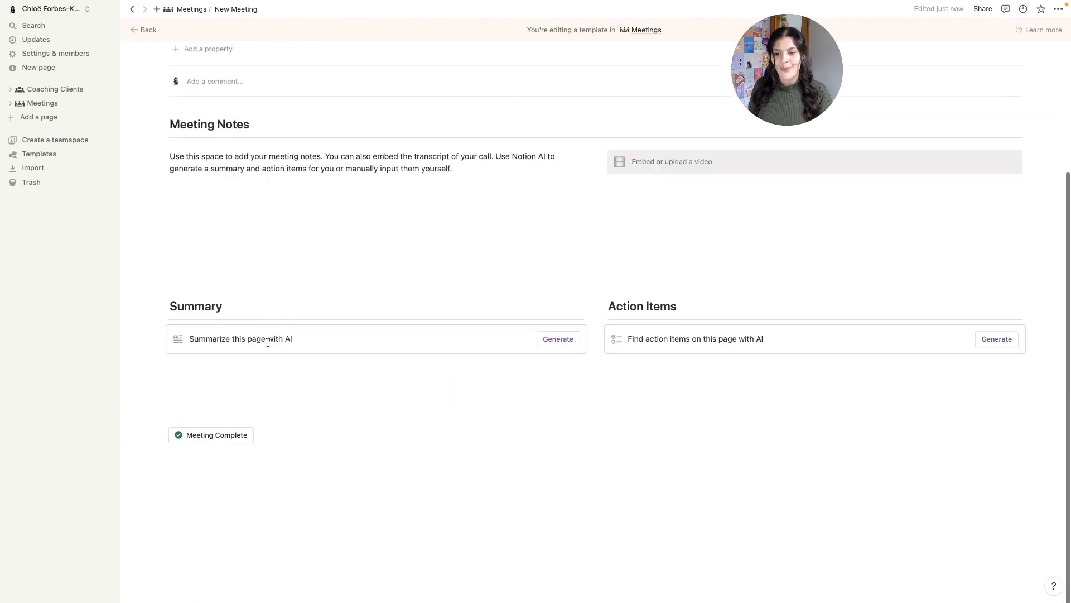
{"action": "left_click", "coordinate": [213, 439]}
{"action": "scroll", "coordinate": [215, 438], "scroll_direction": "up", "scroll_amount": 3}
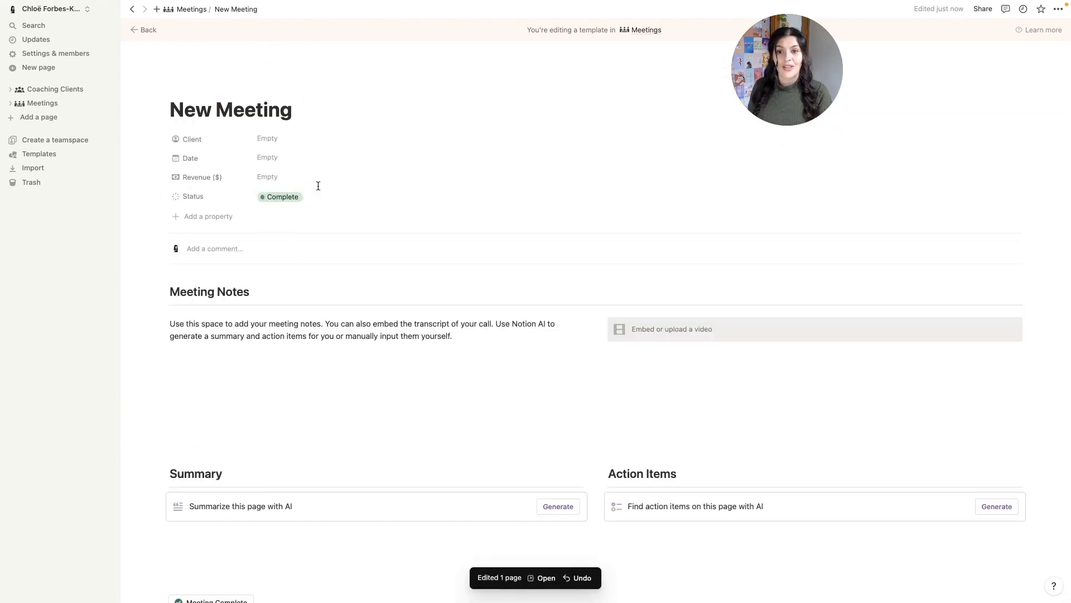
{"action": "left_click", "coordinate": [308, 203]}
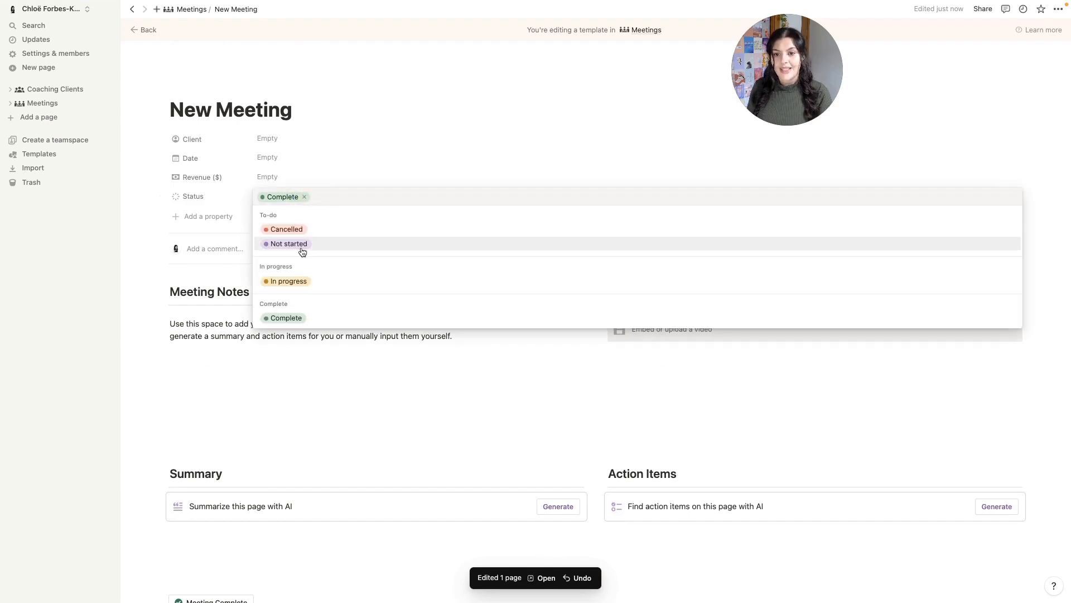
{"action": "left_click", "coordinate": [299, 242]}
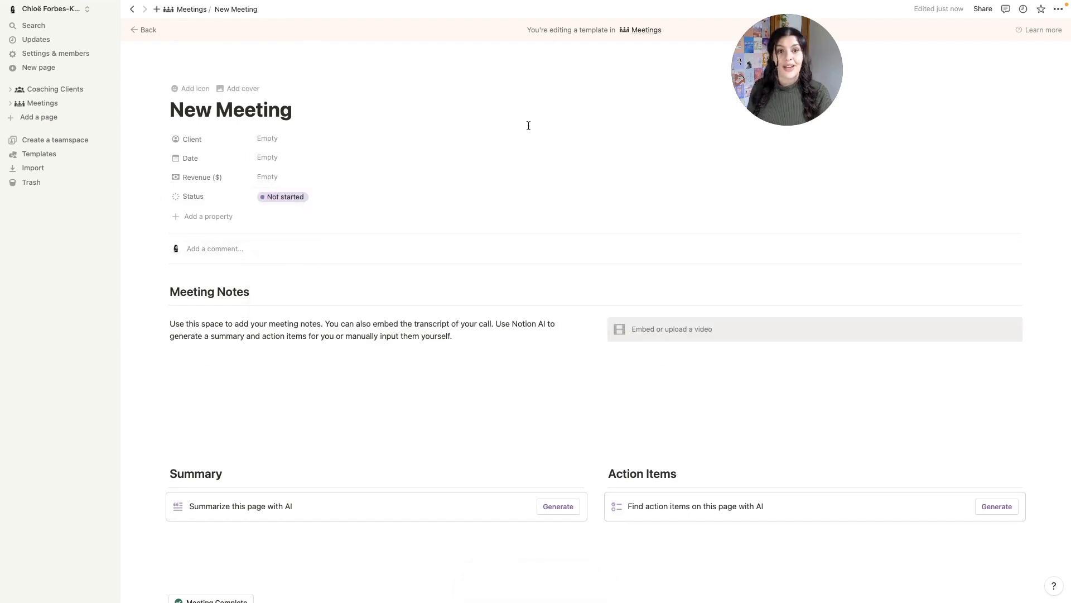
{"action": "scroll", "coordinate": [382, 369], "scroll_direction": "down", "scroll_amount": 5}
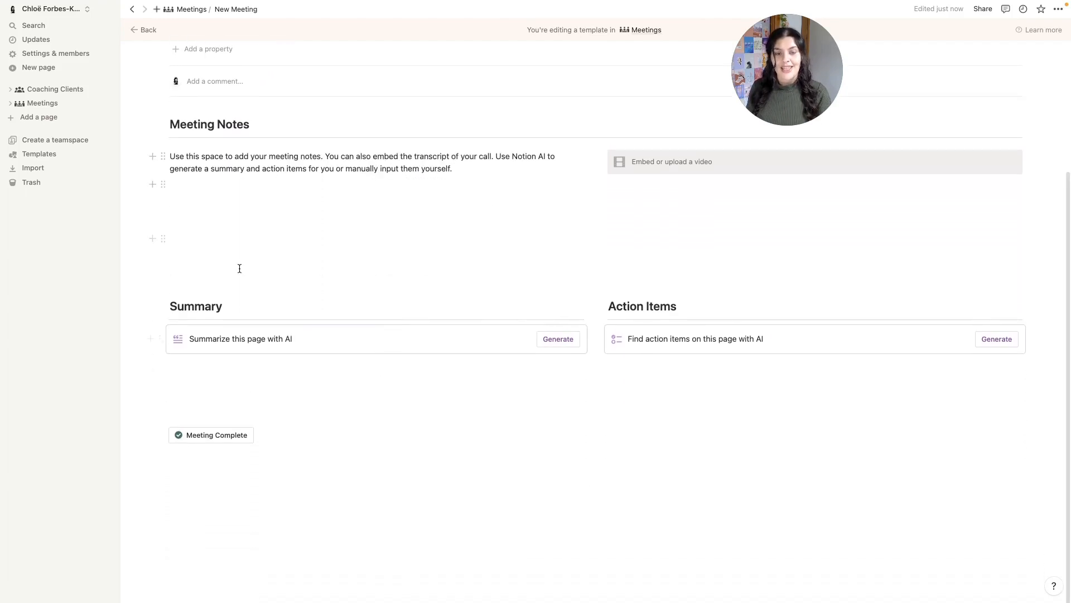
{"action": "scroll", "coordinate": [484, 286], "scroll_direction": "up", "scroll_amount": 5}
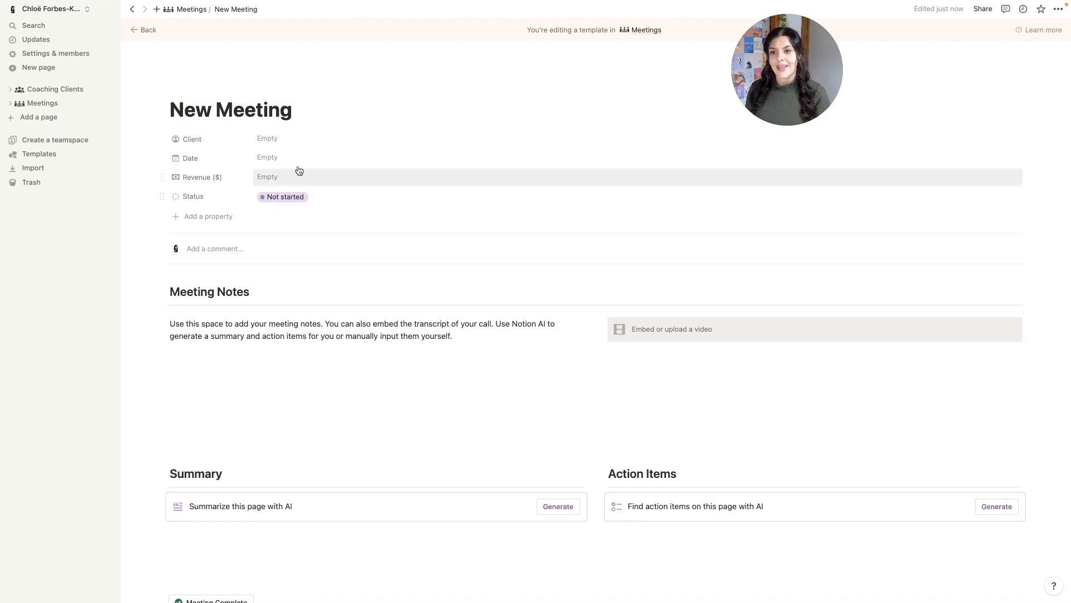
- Make the group-of-people meeting icon the template's page icon, then go back to Meetings
{"action": "left_click", "coordinate": [190, 91]}
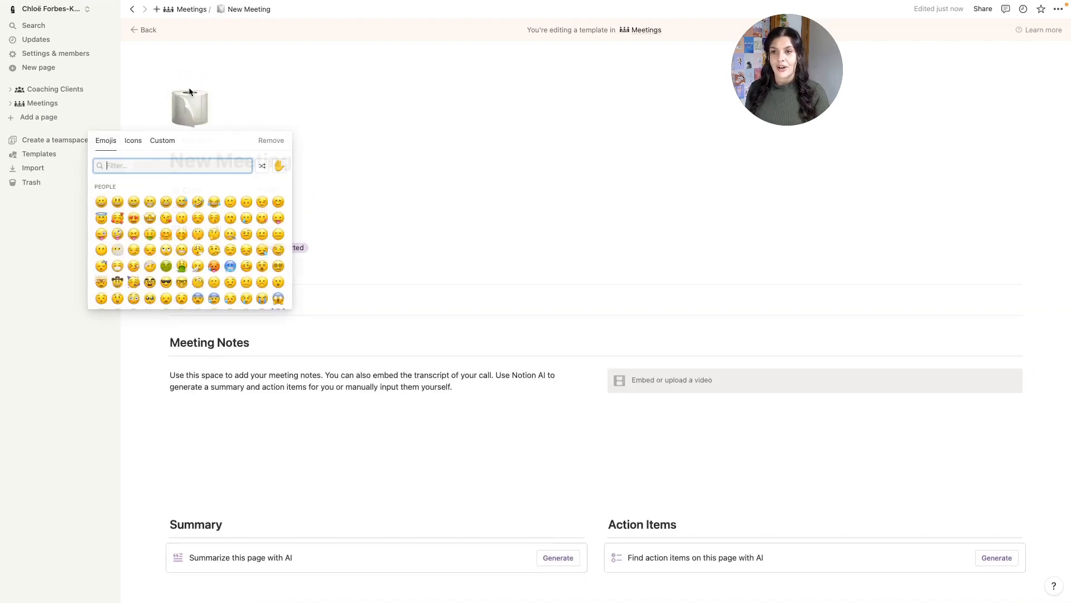
{"action": "left_click", "coordinate": [132, 141]}
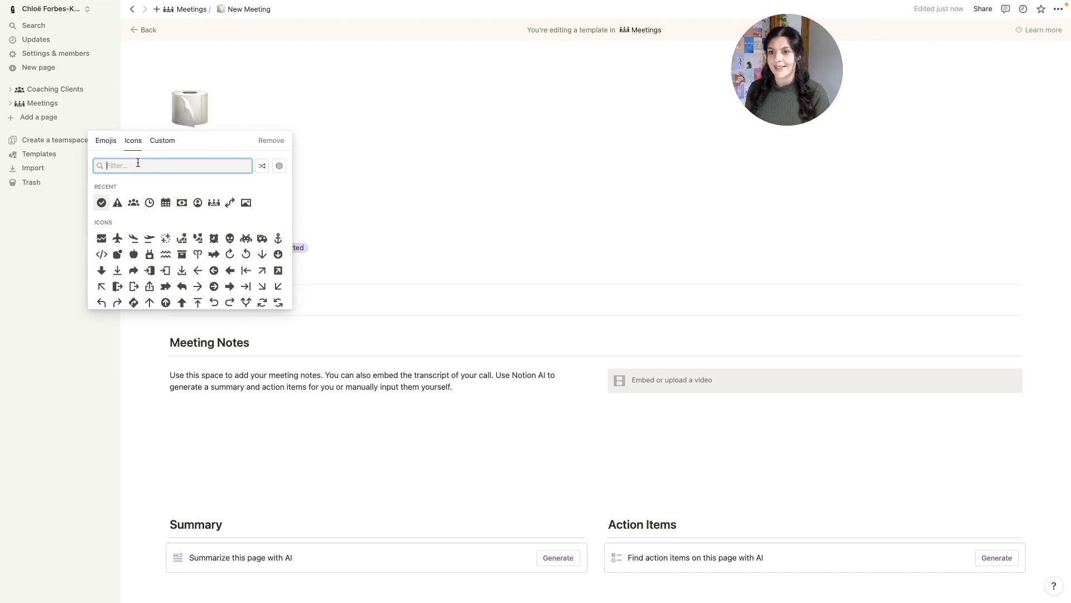
{"action": "left_click", "coordinate": [215, 204]}
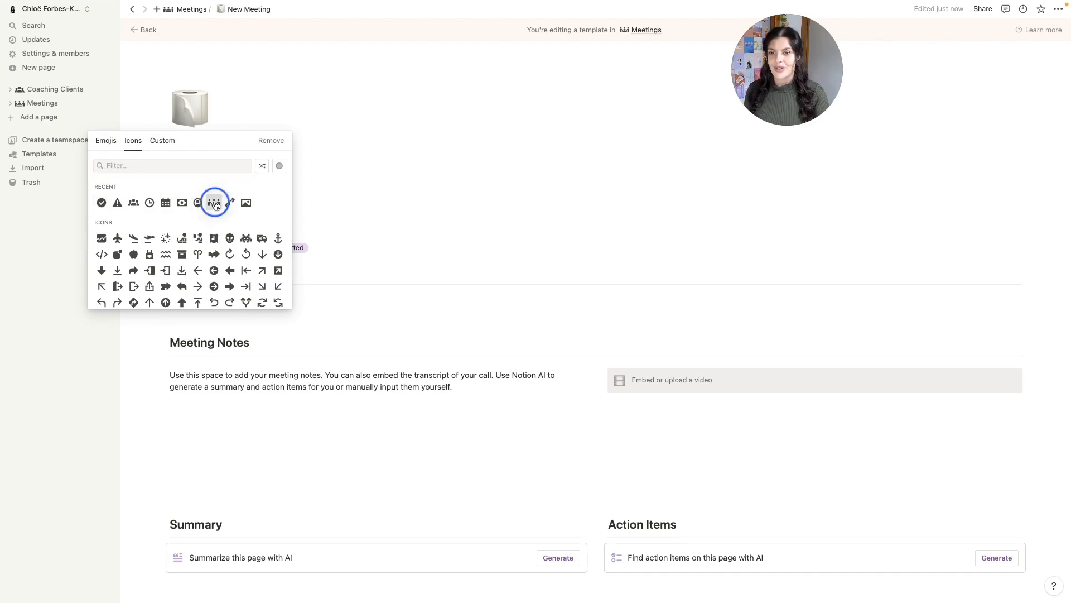
{"action": "left_click", "coordinate": [197, 203]}
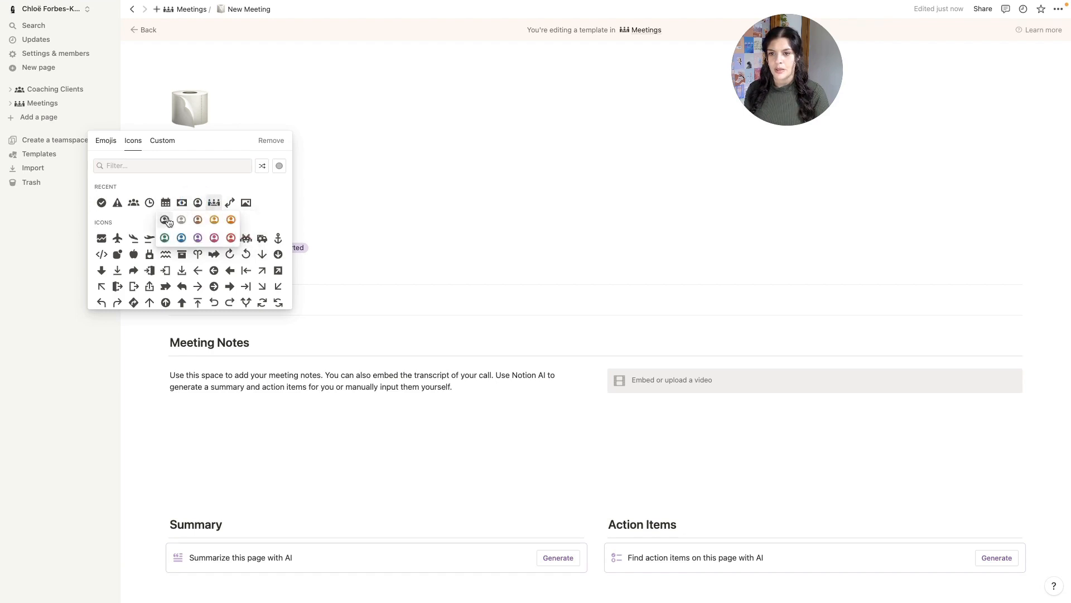
{"action": "left_click", "coordinate": [214, 203]}
{"action": "left_click", "coordinate": [179, 222]}
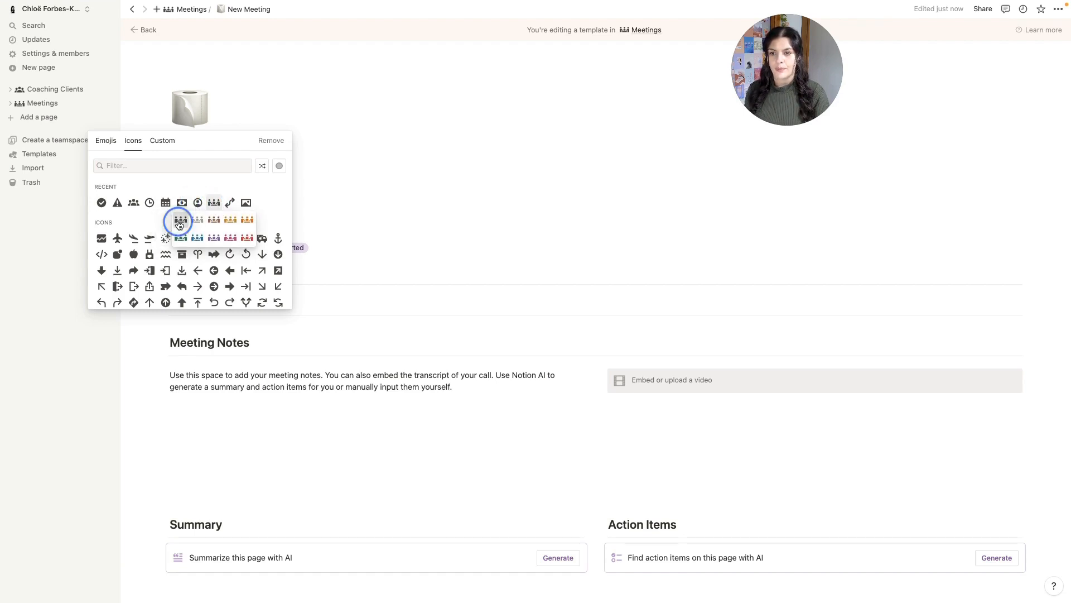
{"action": "left_click", "coordinate": [189, 12]}
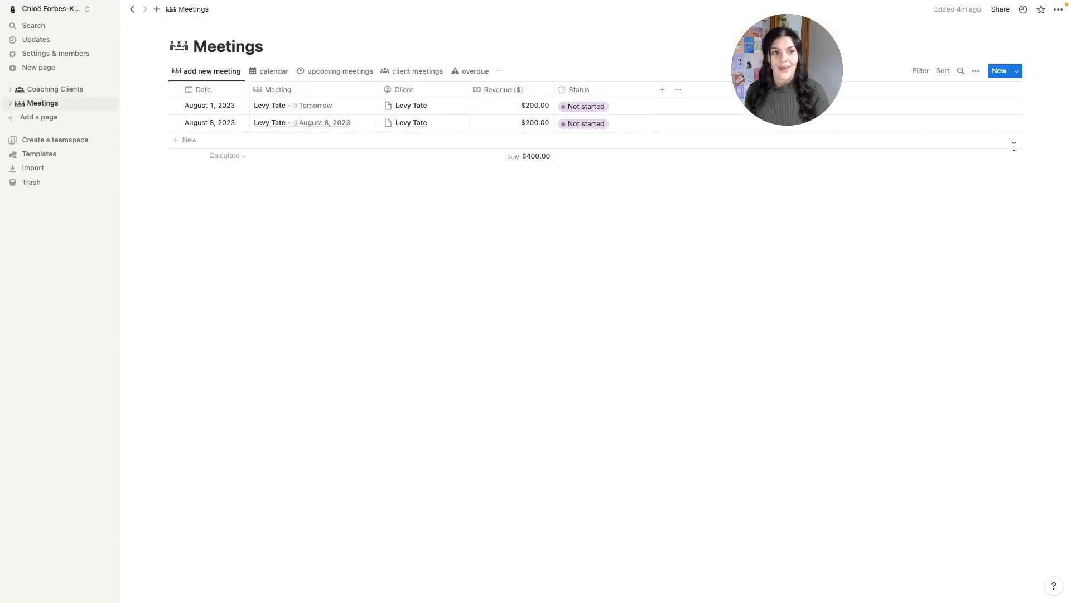
- Look over the New Meeting template's options in the Meetings templates list
{"action": "left_click", "coordinate": [1017, 72]}
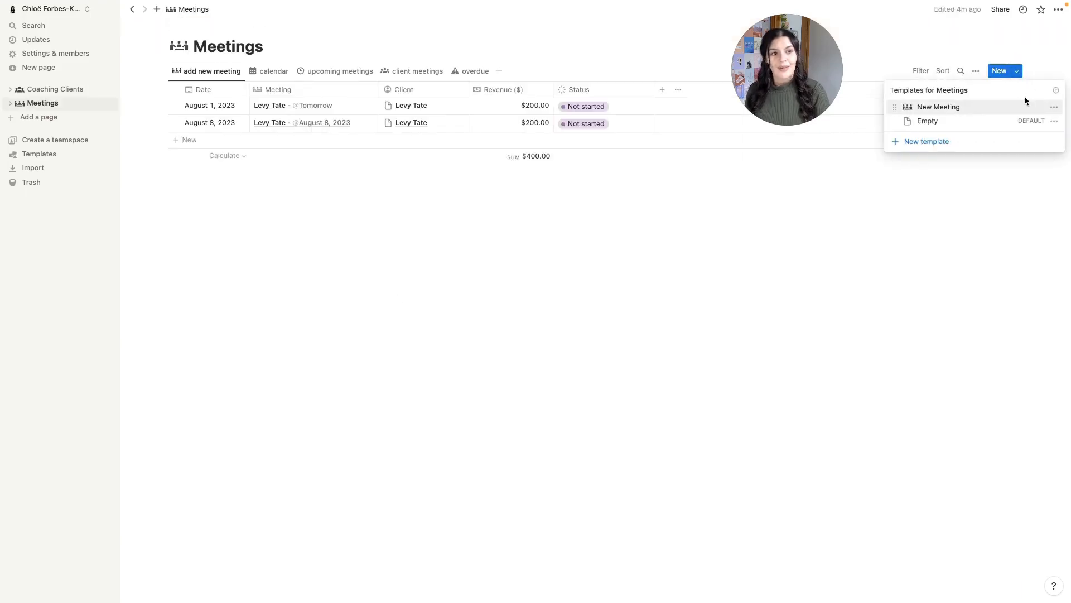
{"action": "left_click", "coordinate": [1055, 107]}
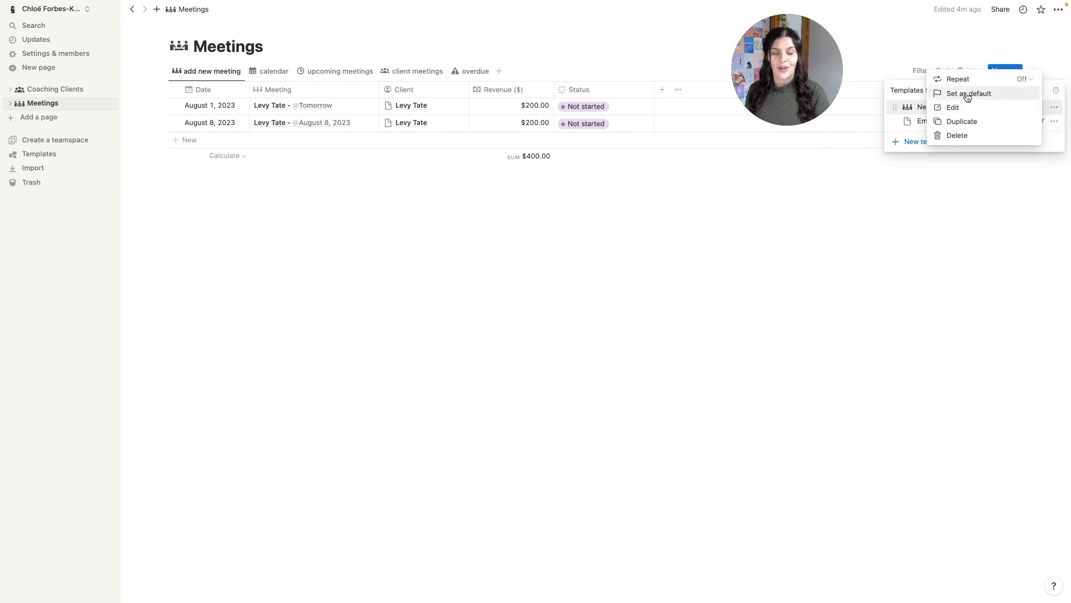
{"action": "left_click", "coordinate": [906, 191]}
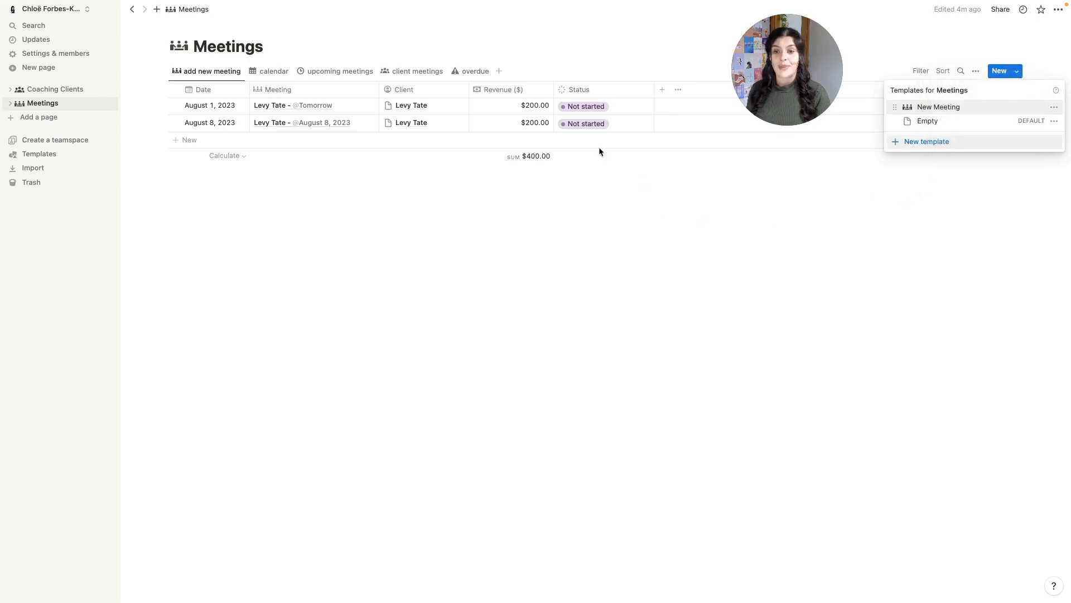
{"action": "left_click", "coordinate": [353, 109]}
{"action": "left_click", "coordinate": [363, 106]}
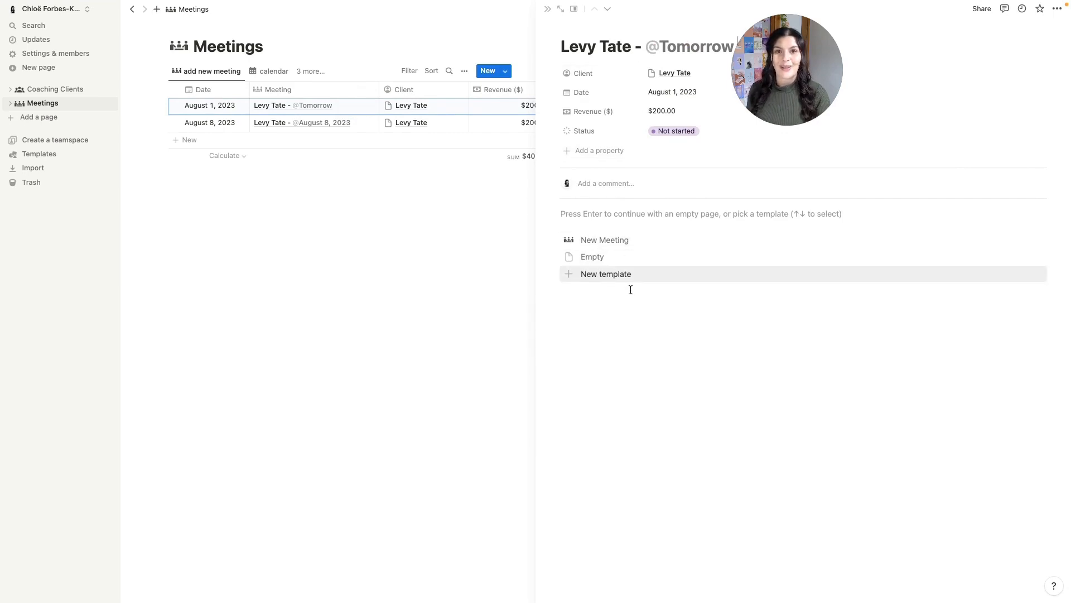
{"action": "left_click", "coordinate": [561, 9]}
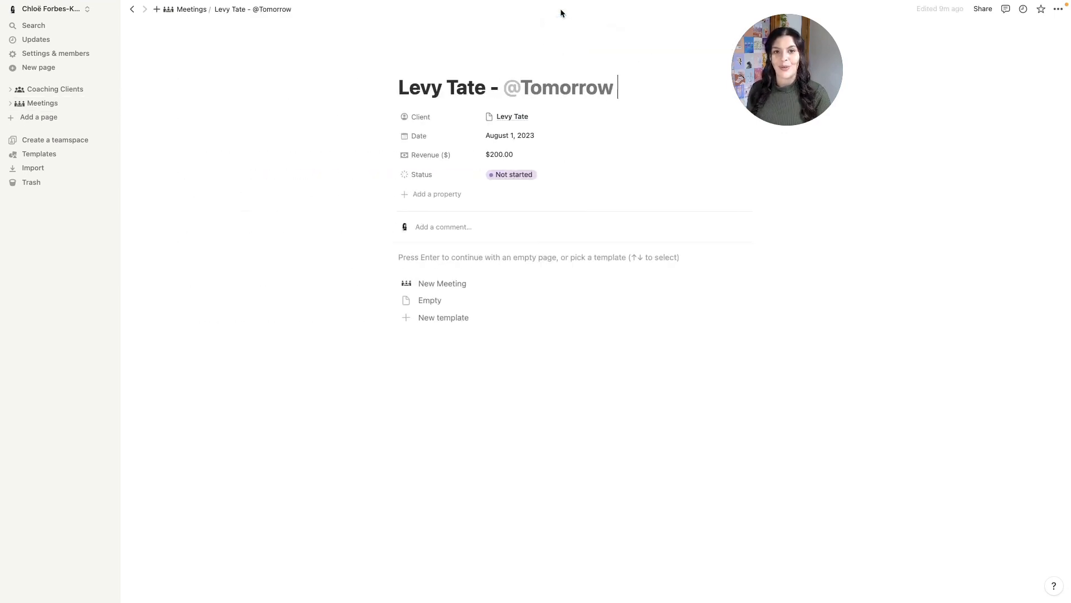
{"action": "left_click", "coordinate": [467, 284]}
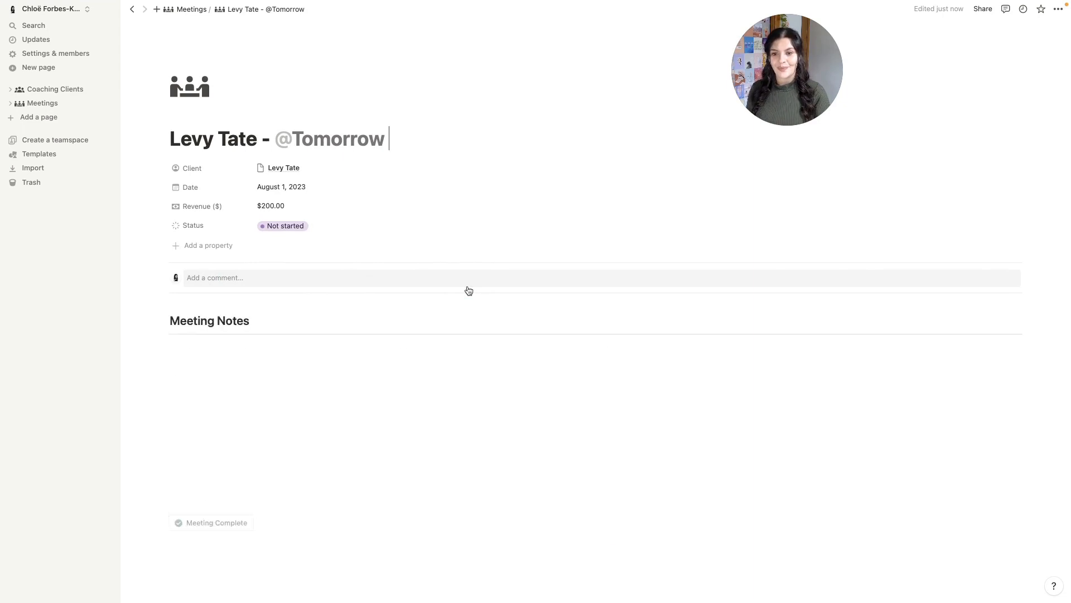
{"action": "scroll", "coordinate": [469, 291], "scroll_direction": "down", "scroll_amount": 4}
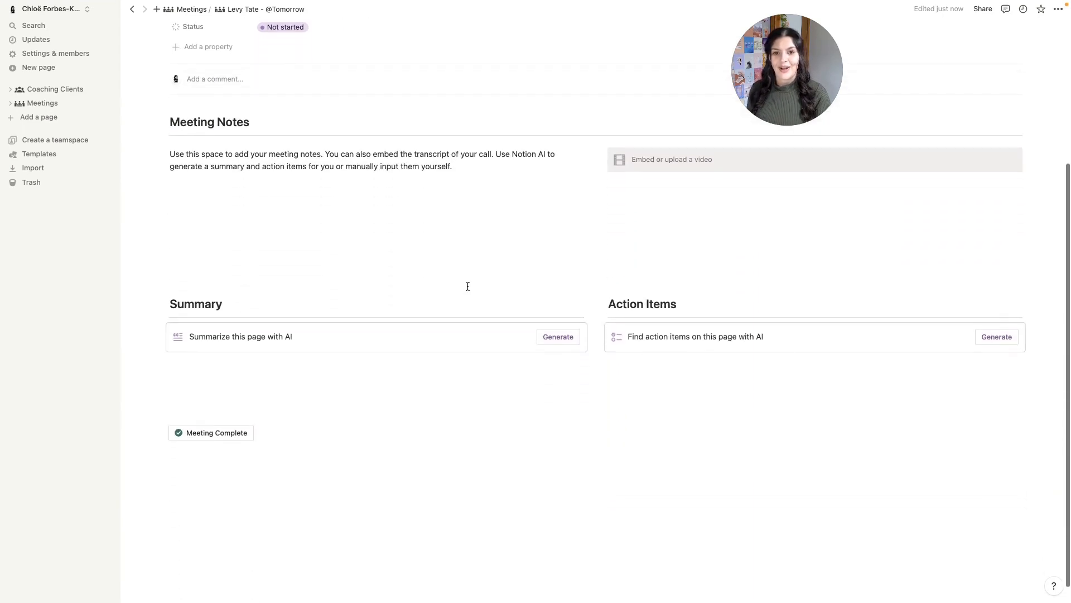
{"action": "scroll", "coordinate": [467, 286], "scroll_direction": "up", "scroll_amount": 4}
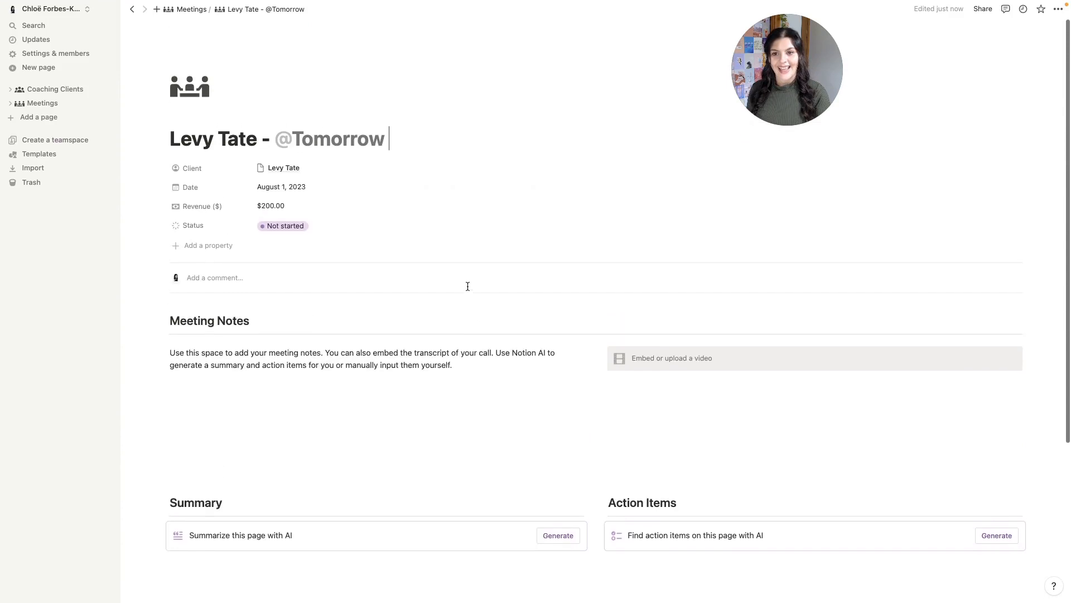
{"action": "left_click", "coordinate": [190, 11]}
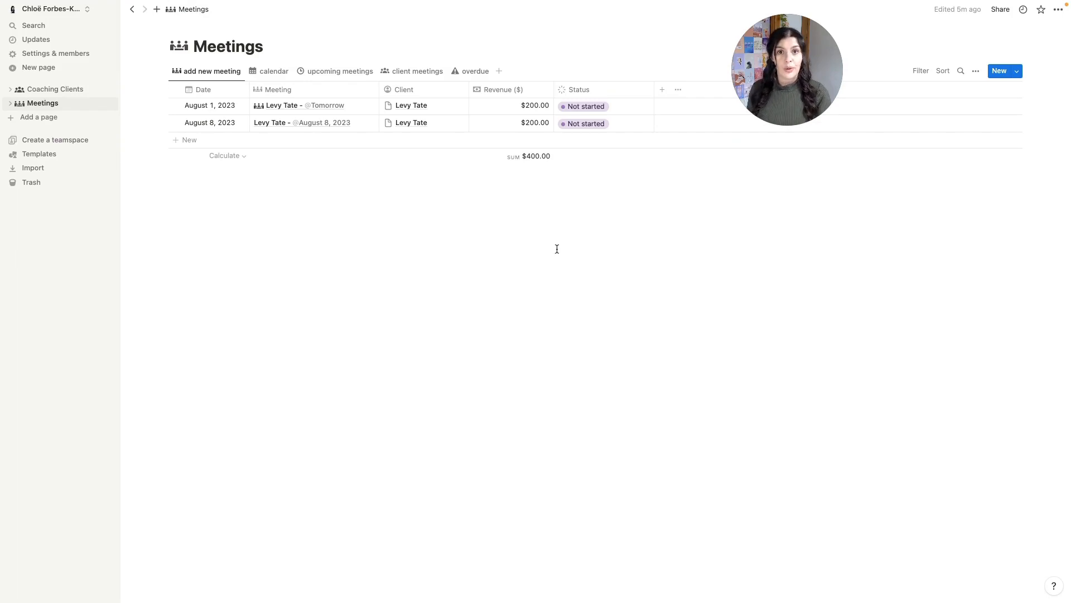
- Check the templates list again, then open Coaching Clients from the sidebar
{"action": "left_click", "coordinate": [1017, 71]}
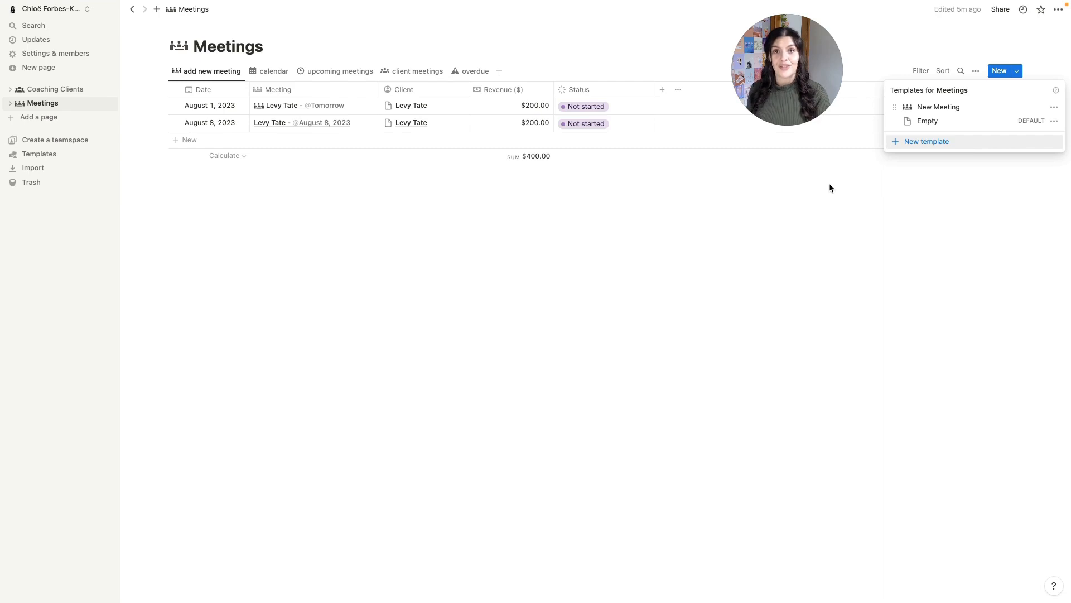
{"action": "left_click", "coordinate": [835, 242]}
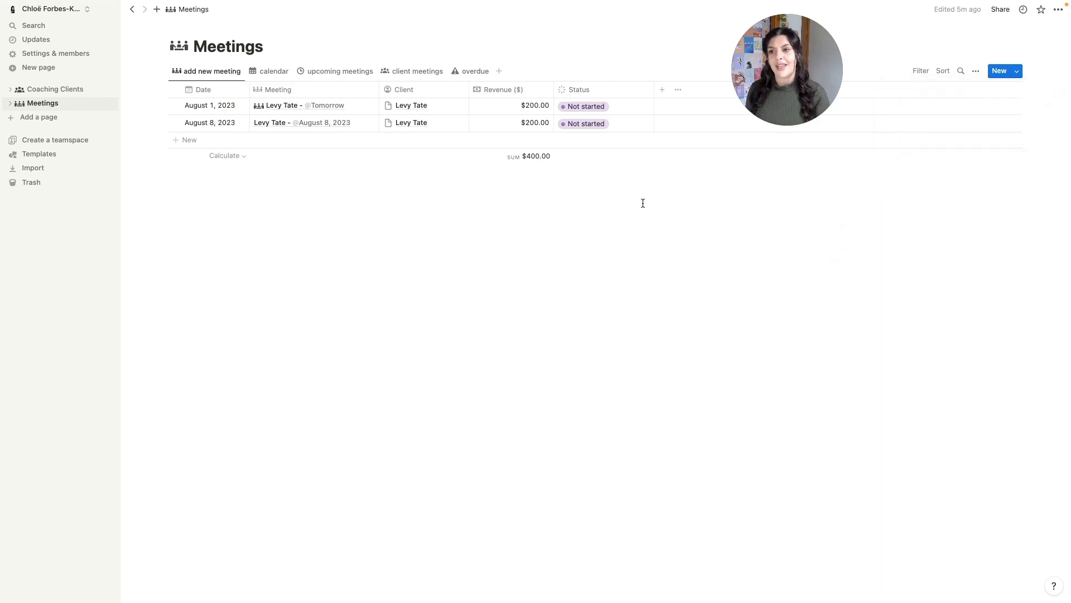
{"action": "left_click", "coordinate": [60, 92]}
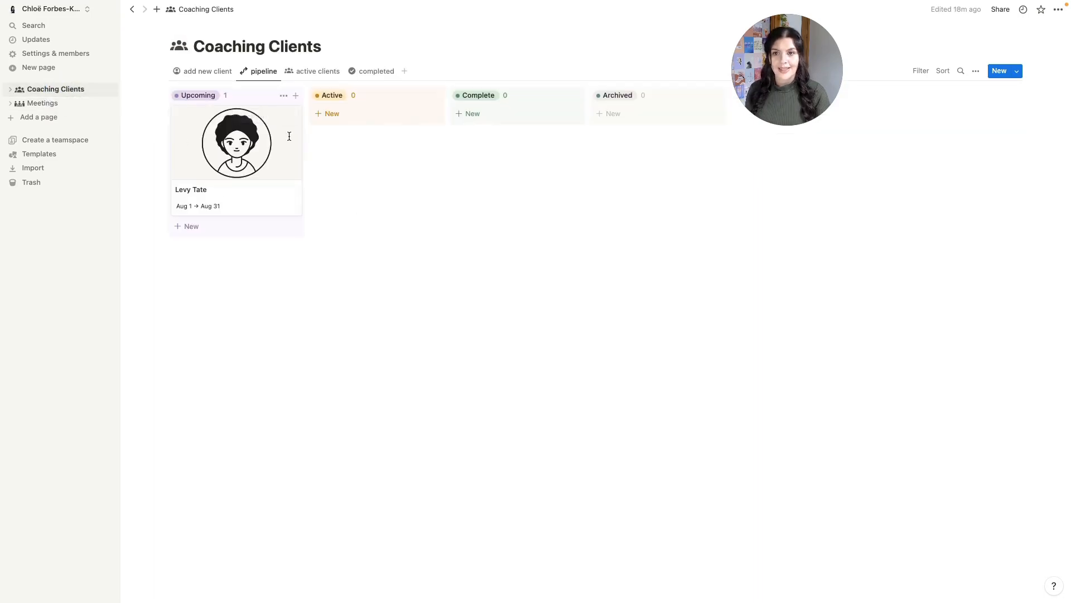
- Switch to the 'add new client' table view and widen the Meetings column
{"action": "left_click", "coordinate": [203, 73]}
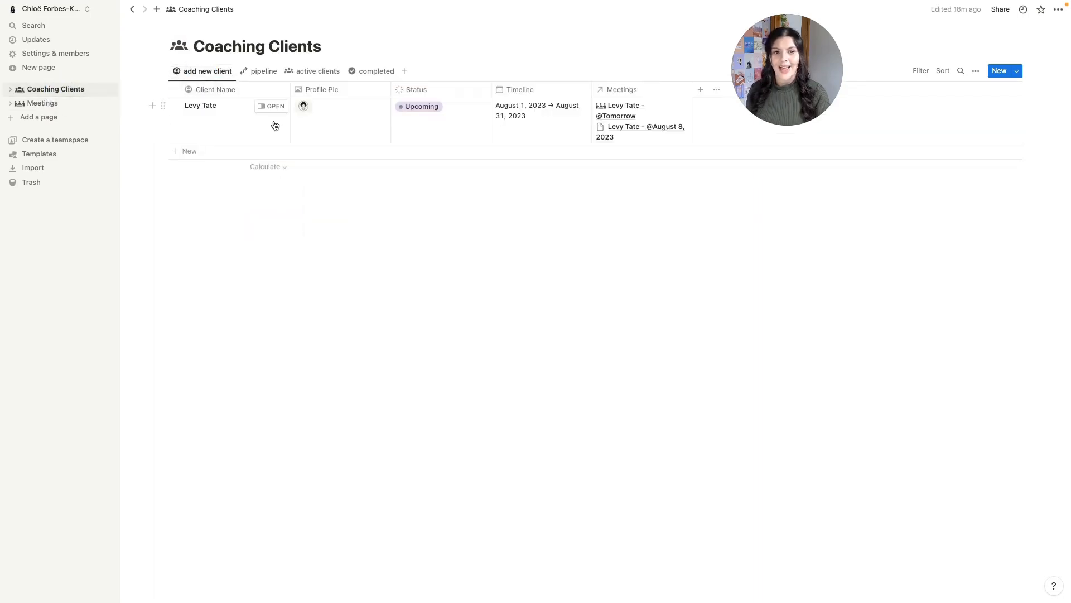
{"action": "left_click_drag", "start_coordinate": [791, 74], "coordinate": [907, 76]}
{"action": "left_click", "coordinate": [689, 90]}
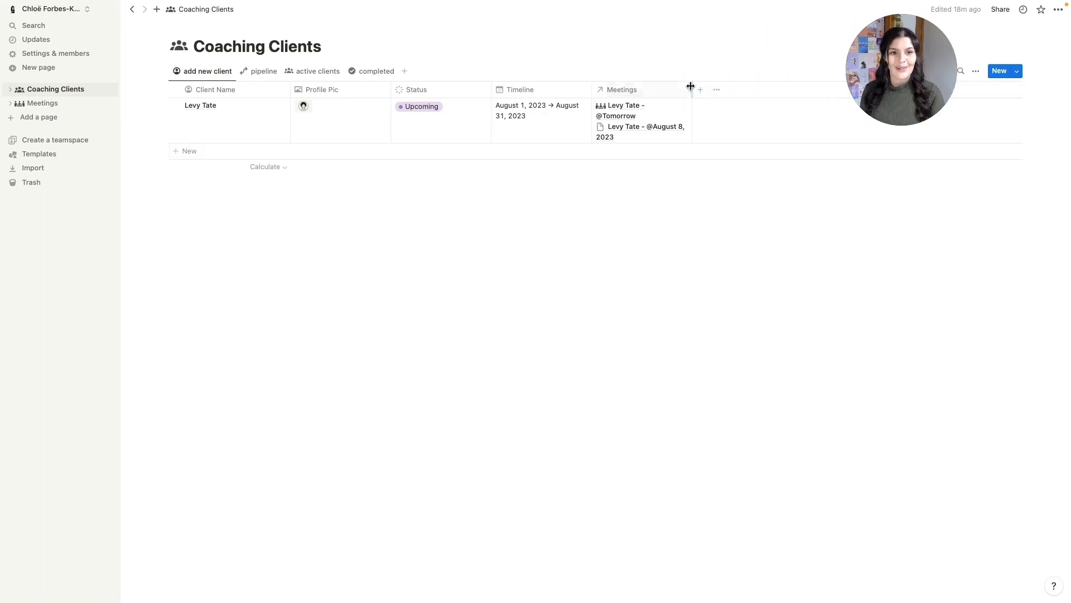
{"action": "left_click", "coordinate": [691, 85]}
{"action": "left_click_drag", "start_coordinate": [692, 85], "coordinate": [727, 86]}
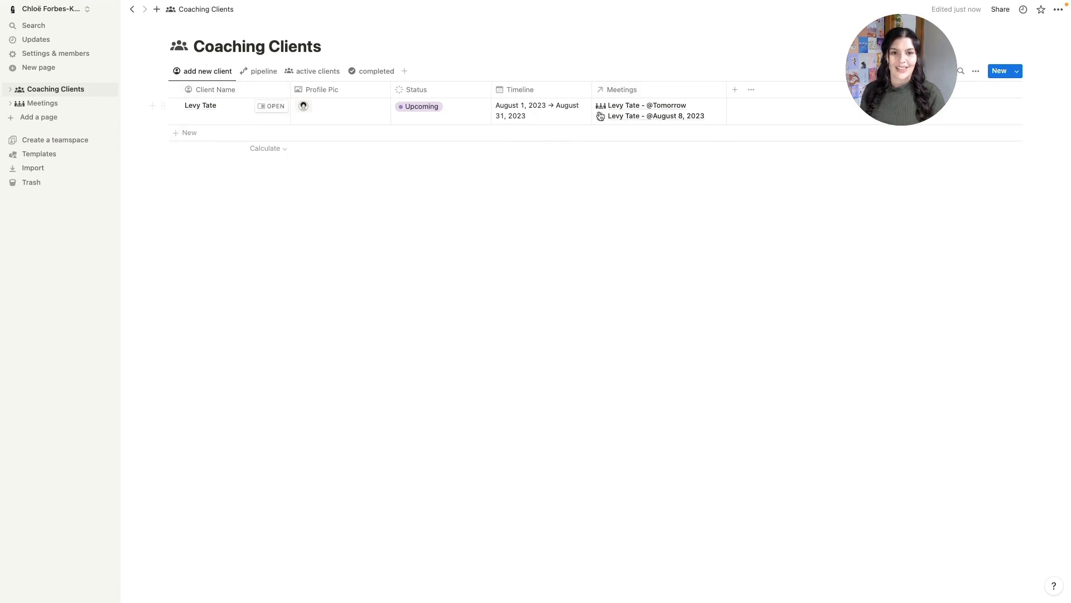
- Give the Meetings property the meeting-group icon, then hide that column from this view
{"action": "left_click", "coordinate": [601, 90]}
{"action": "left_click", "coordinate": [605, 111]}
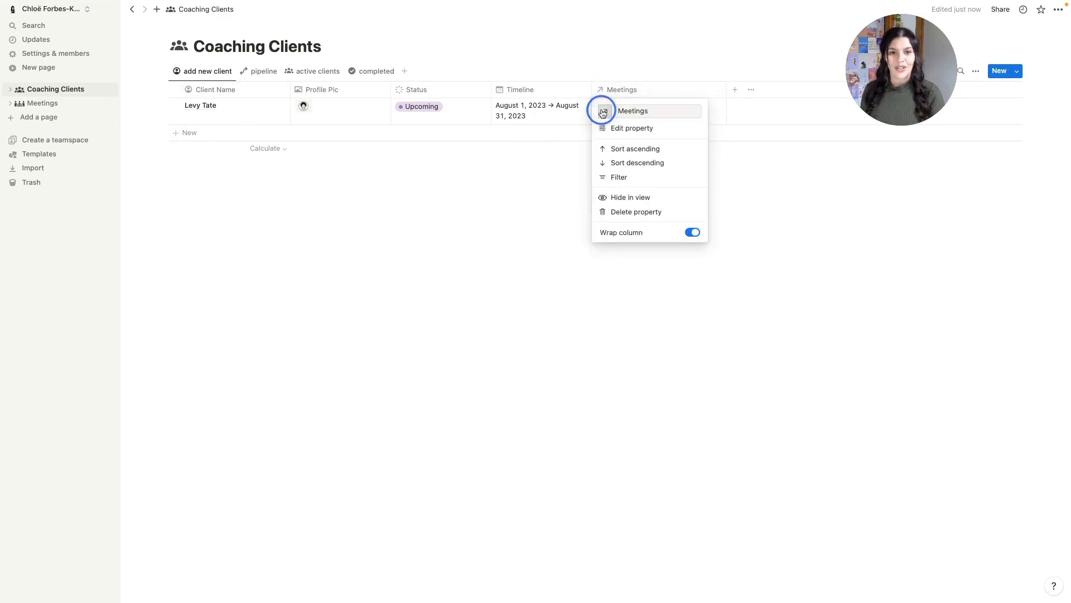
{"action": "left_click", "coordinate": [549, 188]}
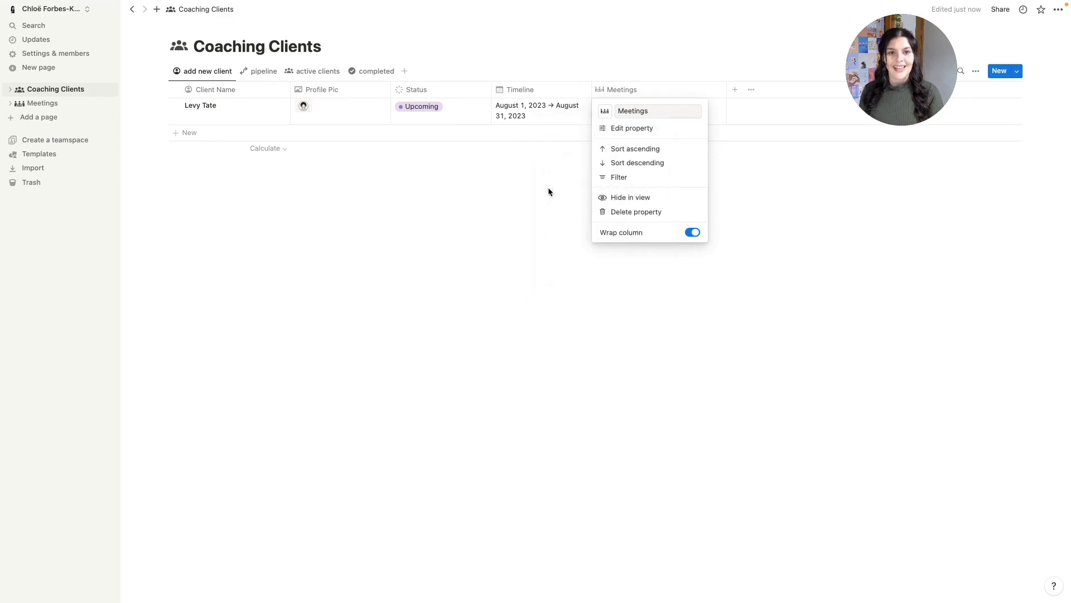
{"action": "left_click", "coordinate": [786, 215]}
{"action": "left_click", "coordinate": [662, 93]}
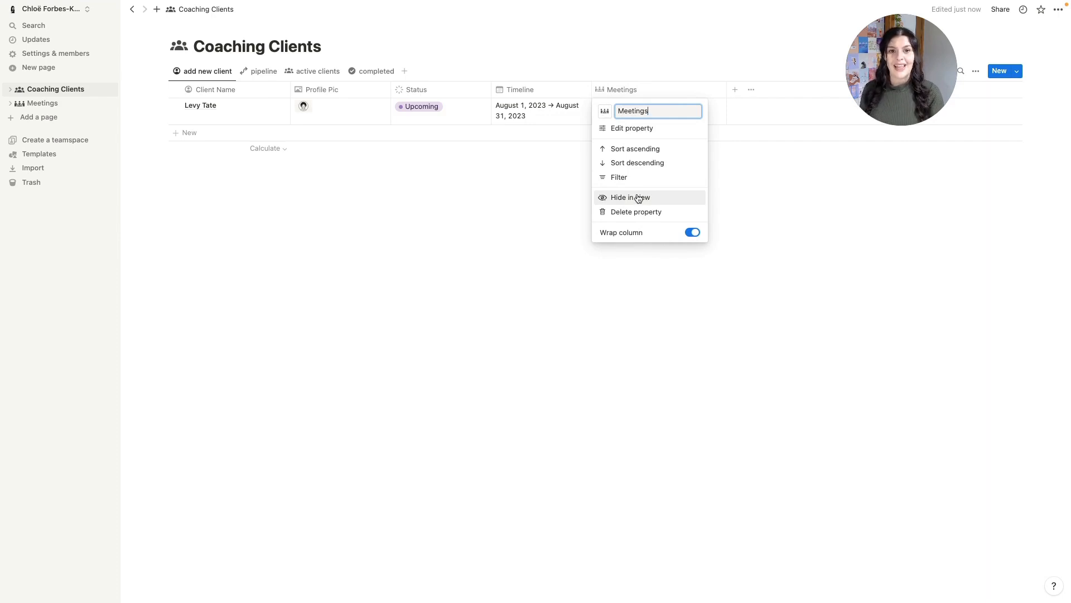
{"action": "left_click", "coordinate": [735, 165]}
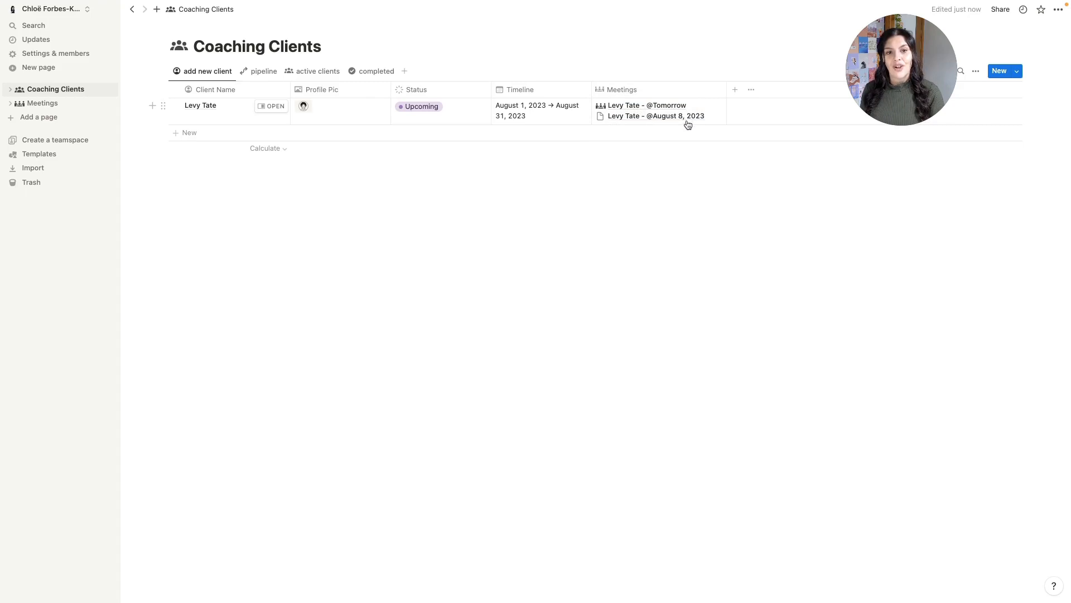
{"action": "left_click", "coordinate": [646, 96]}
{"action": "left_click", "coordinate": [620, 193]}
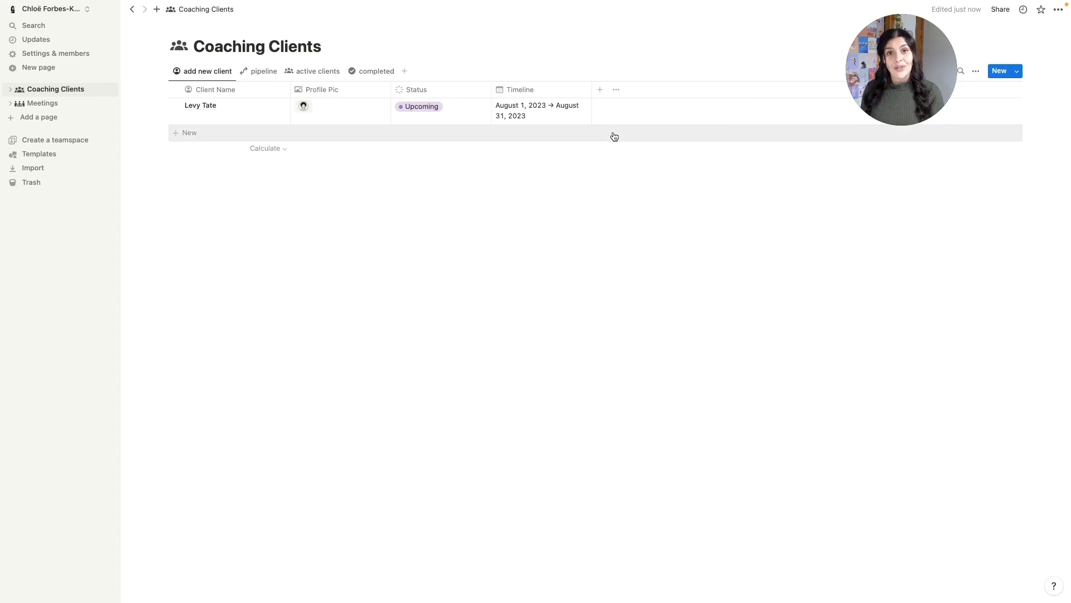
- Add a Rollup property summing the Revenue ($) of related Meetings
{"action": "left_click", "coordinate": [600, 91]}
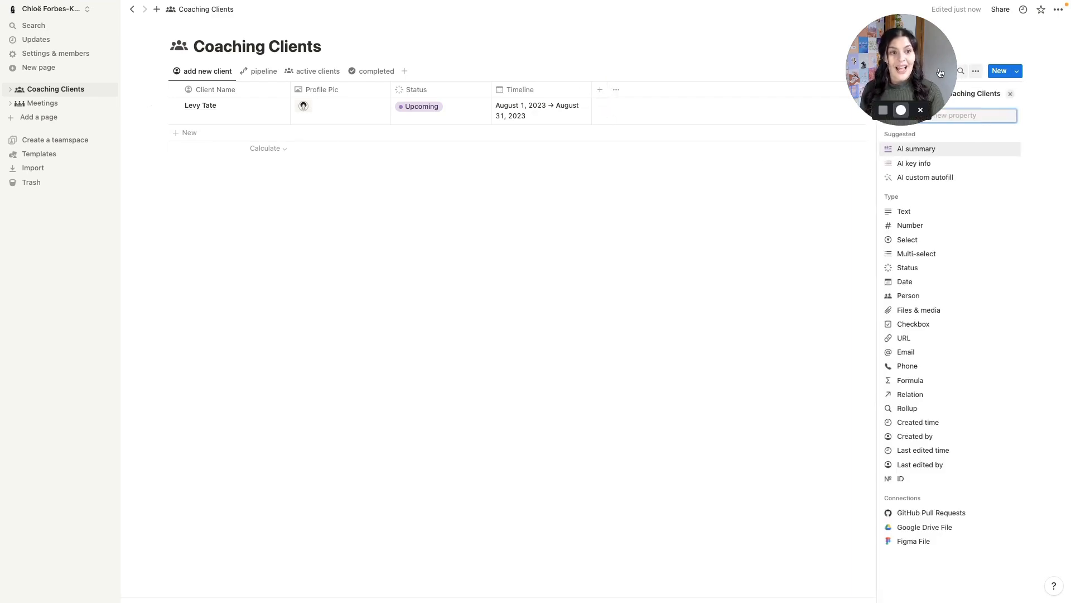
{"action": "left_click_drag", "start_coordinate": [940, 73], "coordinate": [863, 73]}
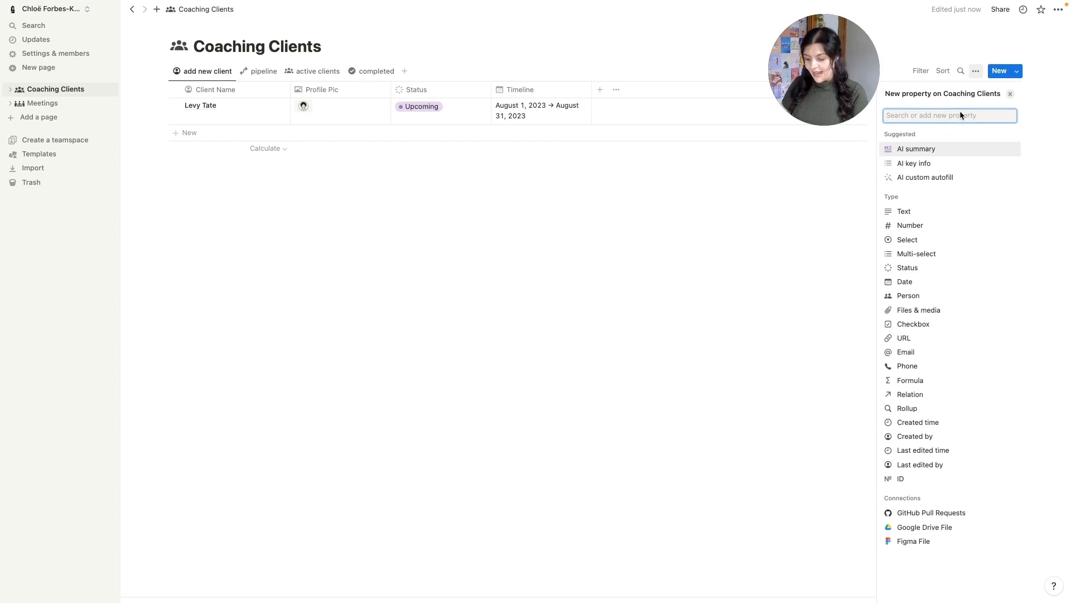
{"action": "type", "text": "roll"}
{"action": "left_click", "coordinate": [949, 150]}
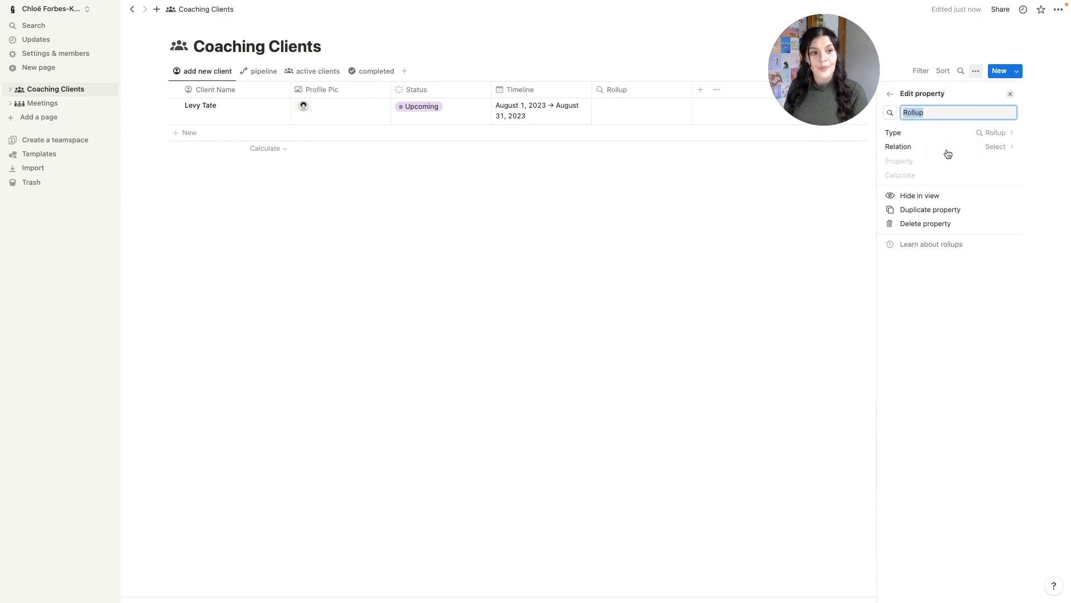
{"action": "left_click", "coordinate": [998, 146]}
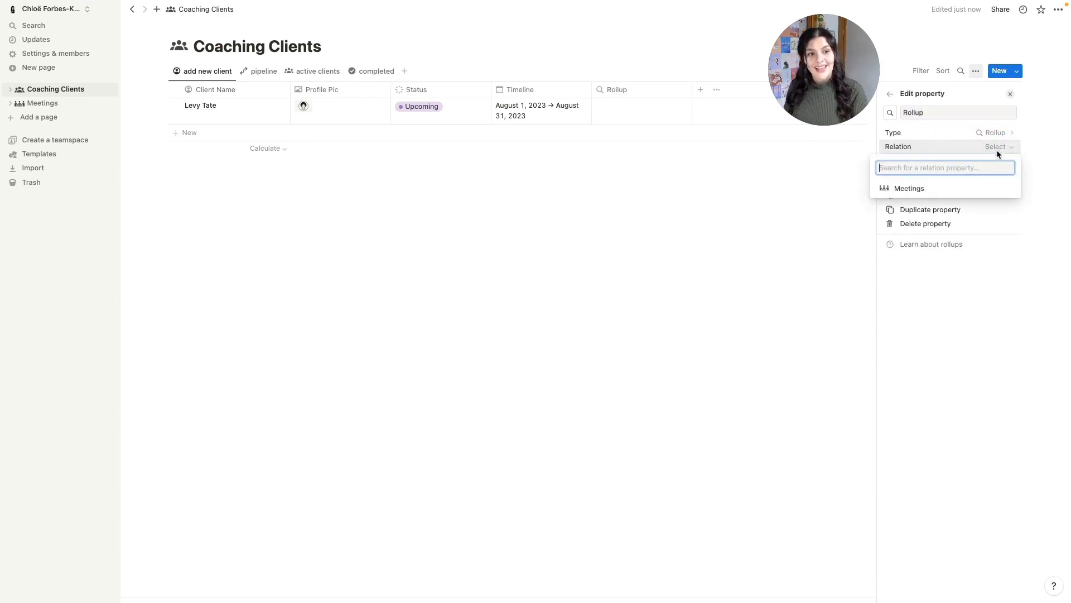
{"action": "left_click", "coordinate": [943, 192]}
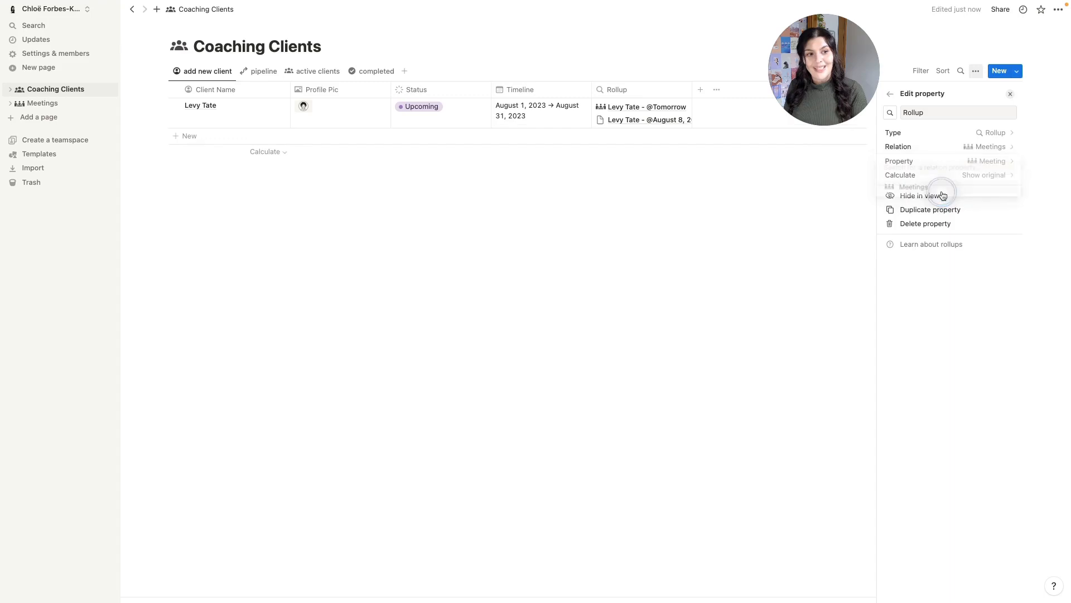
{"action": "left_click", "coordinate": [995, 161]}
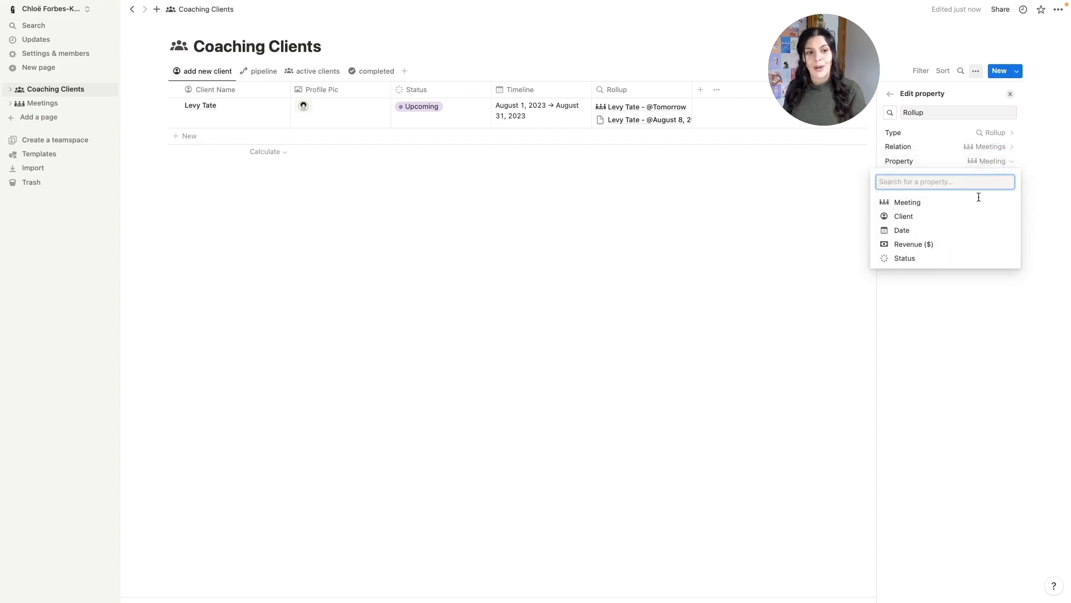
{"action": "left_click", "coordinate": [929, 244]}
{"action": "left_click", "coordinate": [1001, 176]}
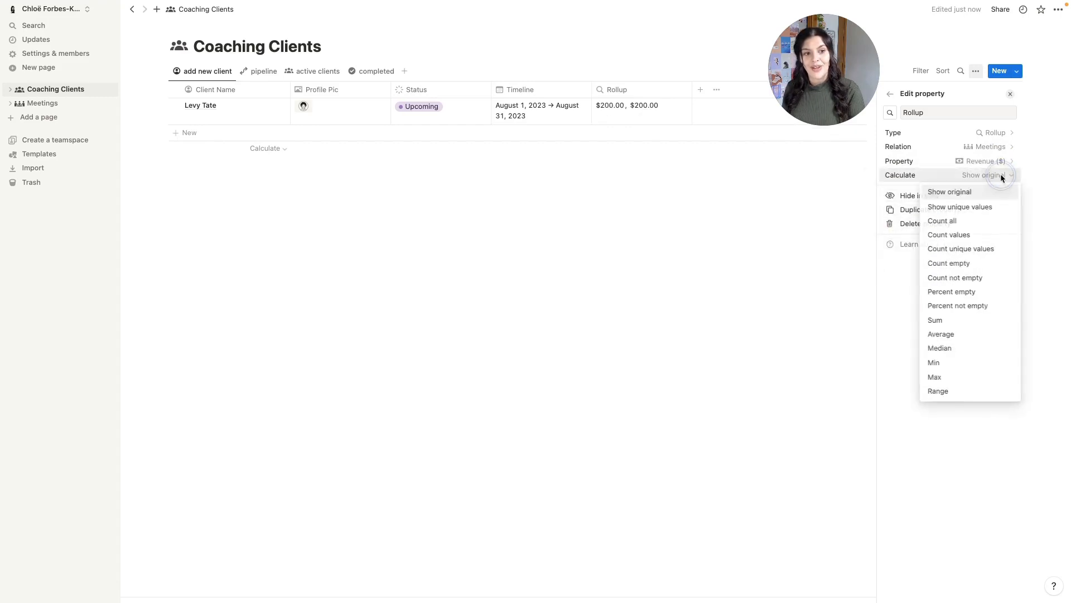
{"action": "left_click", "coordinate": [961, 319]}
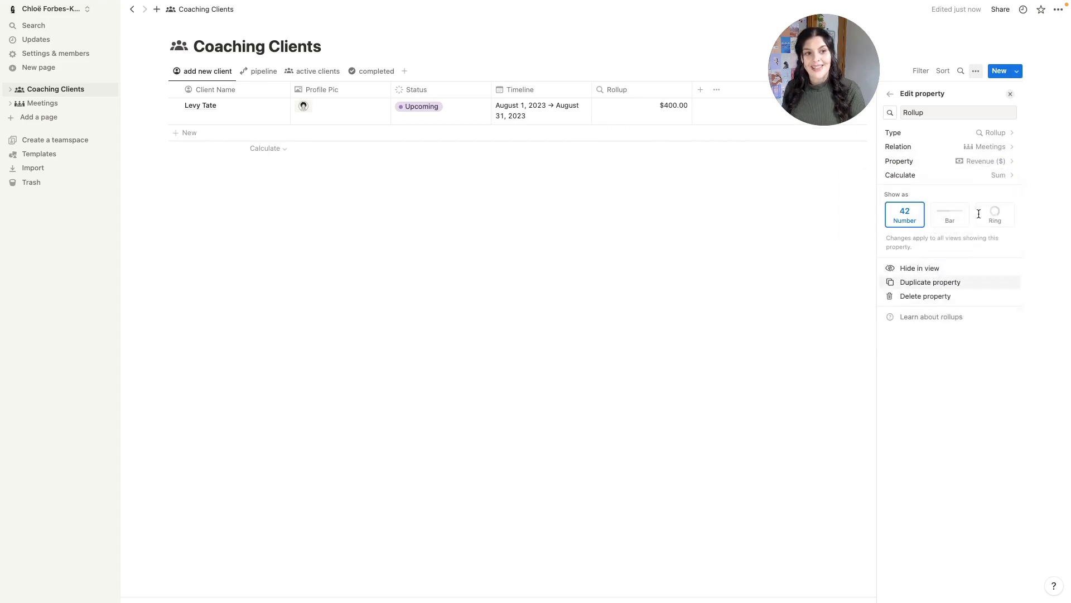
- Rename the rollup to 'Revenue ($)', narrow the column, and add a Sum footer total
{"action": "left_click", "coordinate": [945, 112]}
{"action": "double_click", "coordinate": [943, 112]}
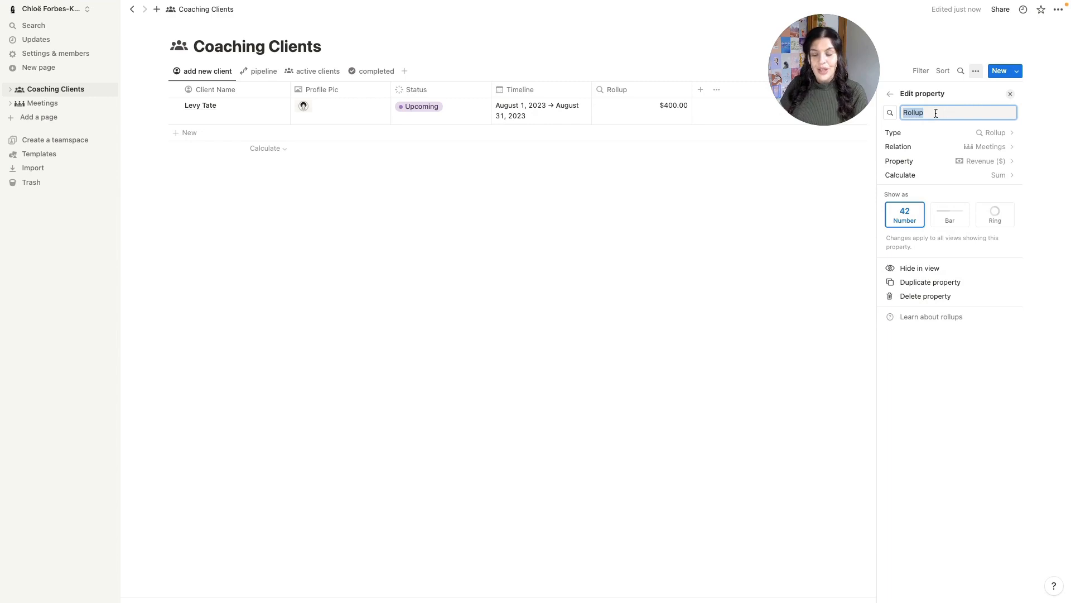
{"action": "type", "text": "Revenue"}
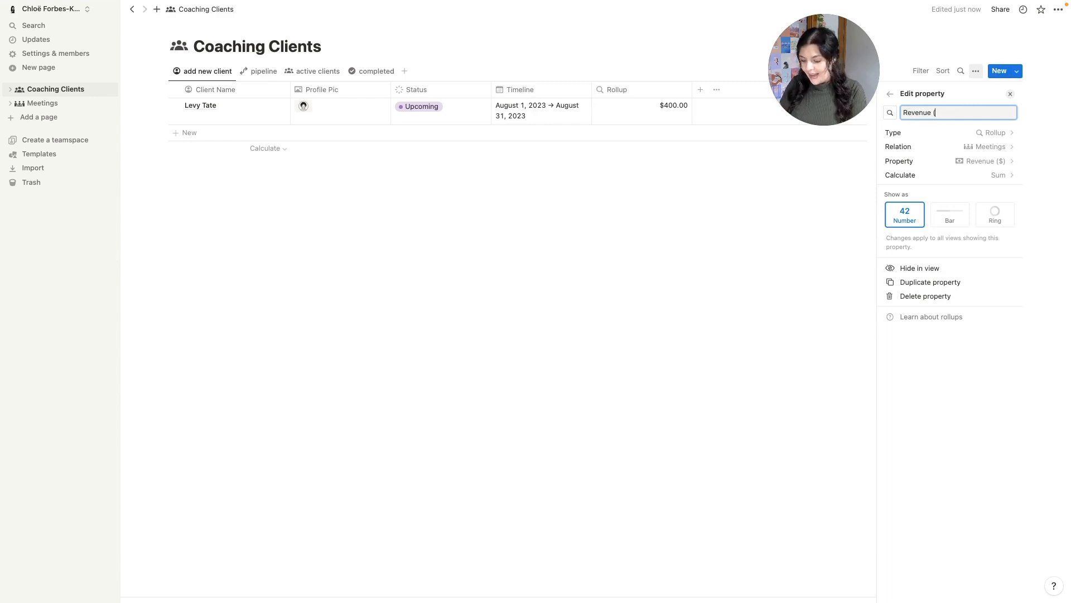
{"action": "type", "text": " ($)"}
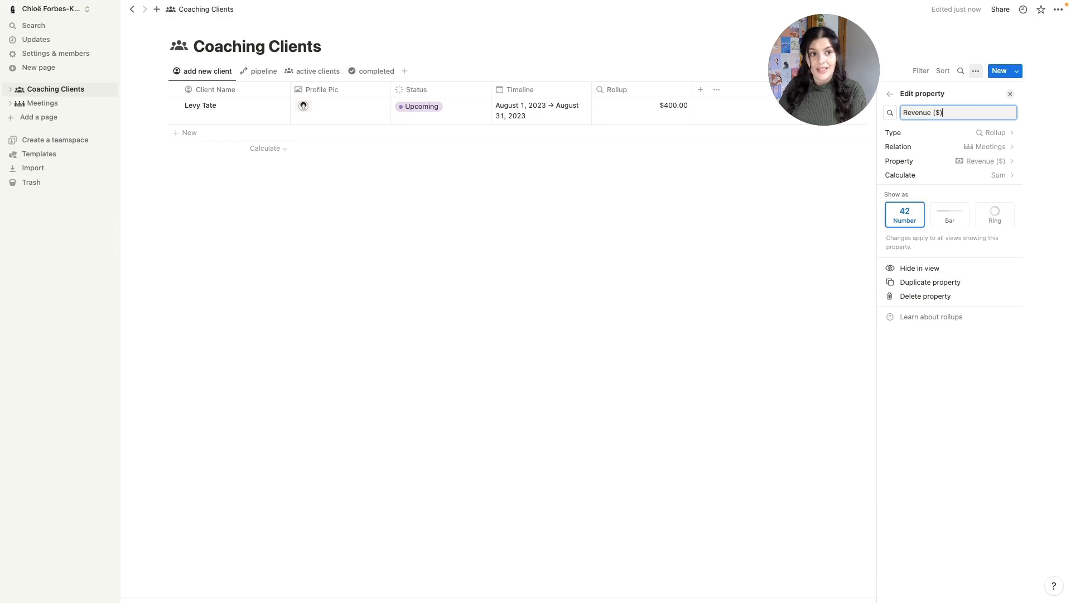
{"action": "left_click", "coordinate": [890, 116]}
{"action": "left_click_drag", "start_coordinate": [692, 90], "coordinate": [668, 89]}
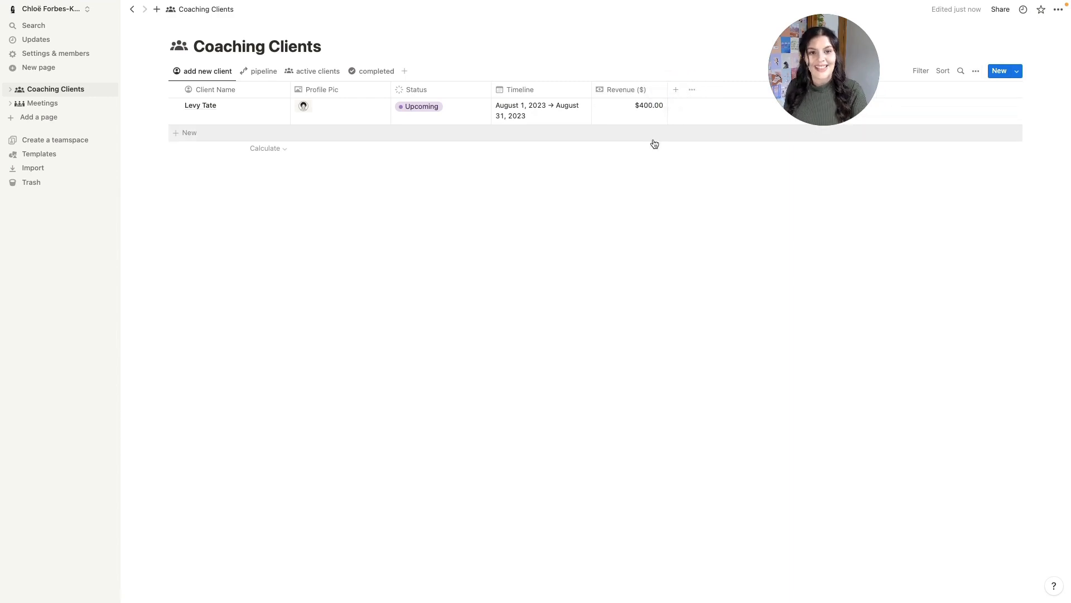
{"action": "left_click", "coordinate": [651, 148]}
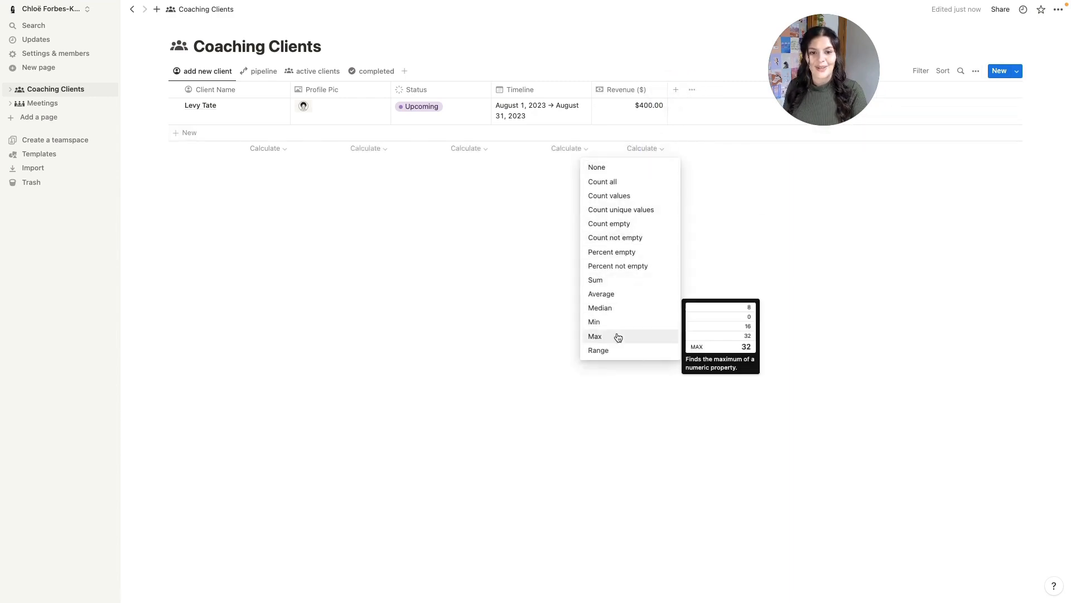
{"action": "left_click", "coordinate": [605, 285]}
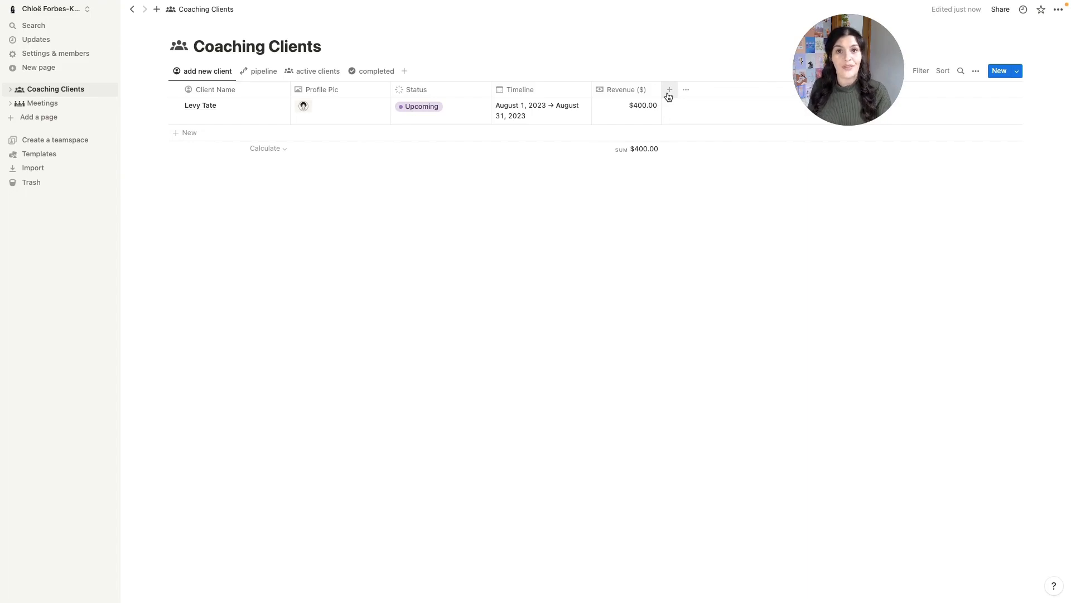
- Add a new Rollup property named Meetings Complete with a check icon
{"action": "left_click", "coordinate": [669, 94]}
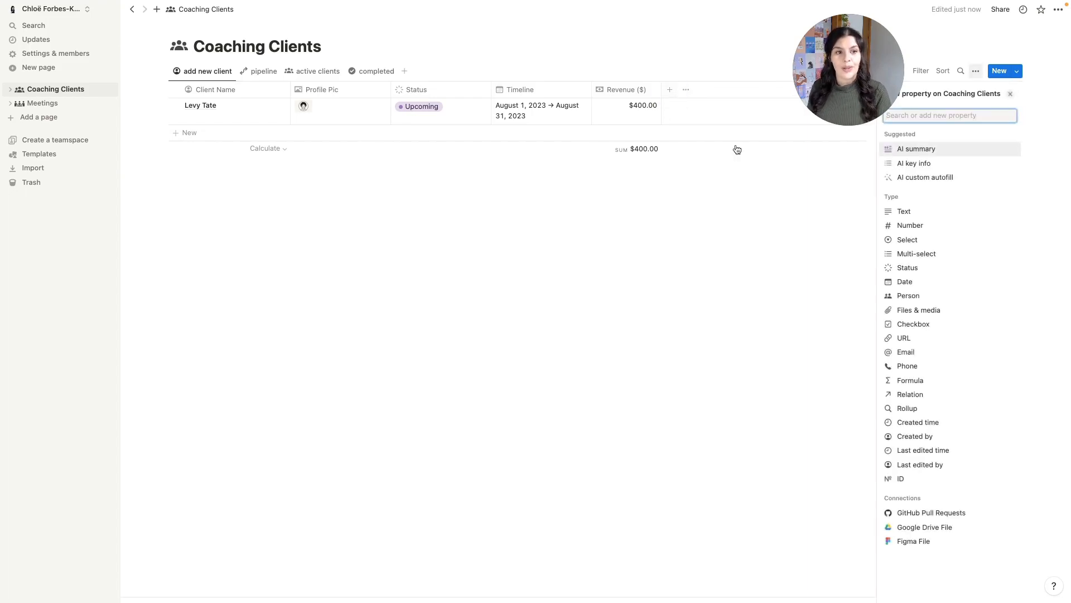
{"action": "type", "text": "Roll"}
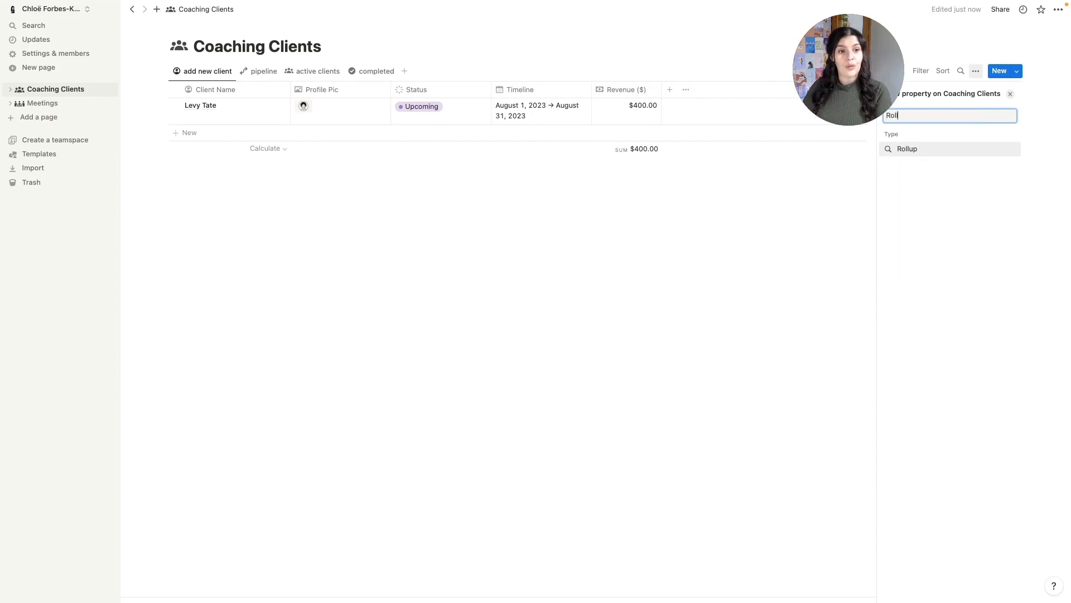
{"action": "left_click", "coordinate": [917, 149]}
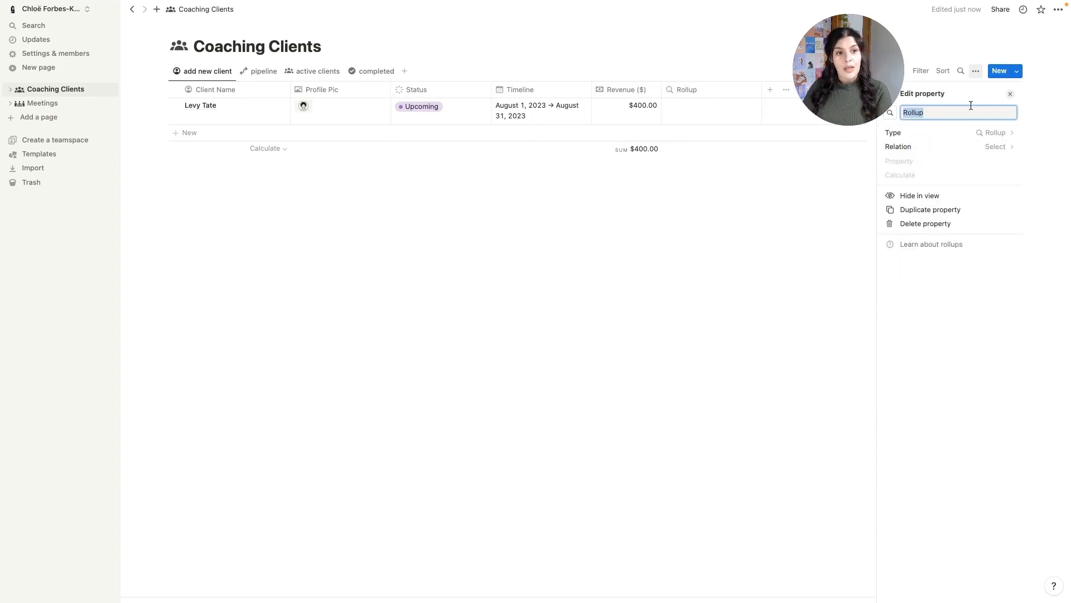
{"action": "type", "text": "Meeting"}
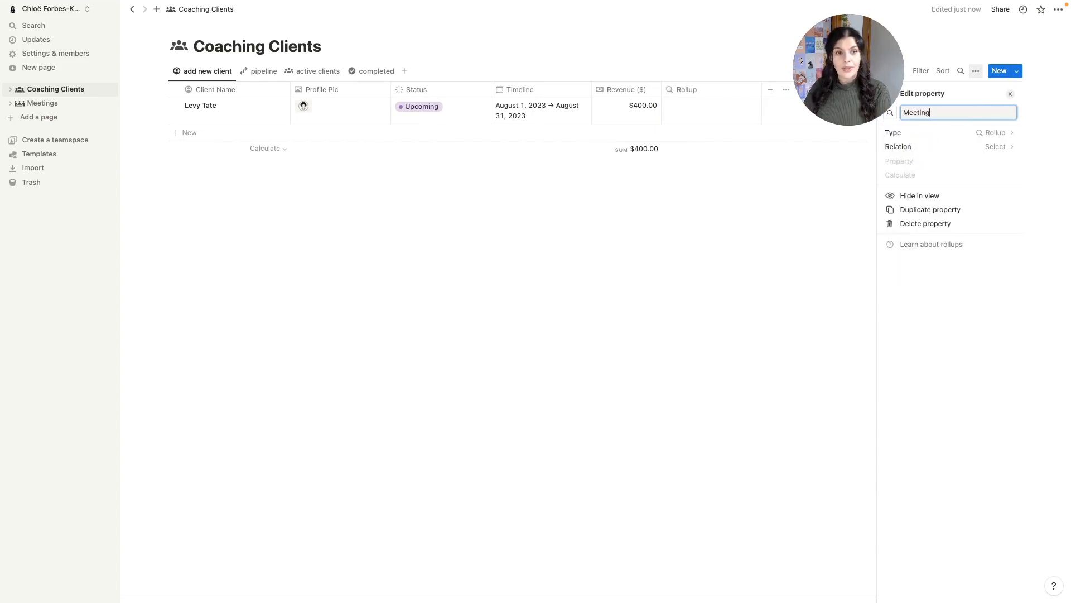
{"action": "type", "text": "s Complete"}
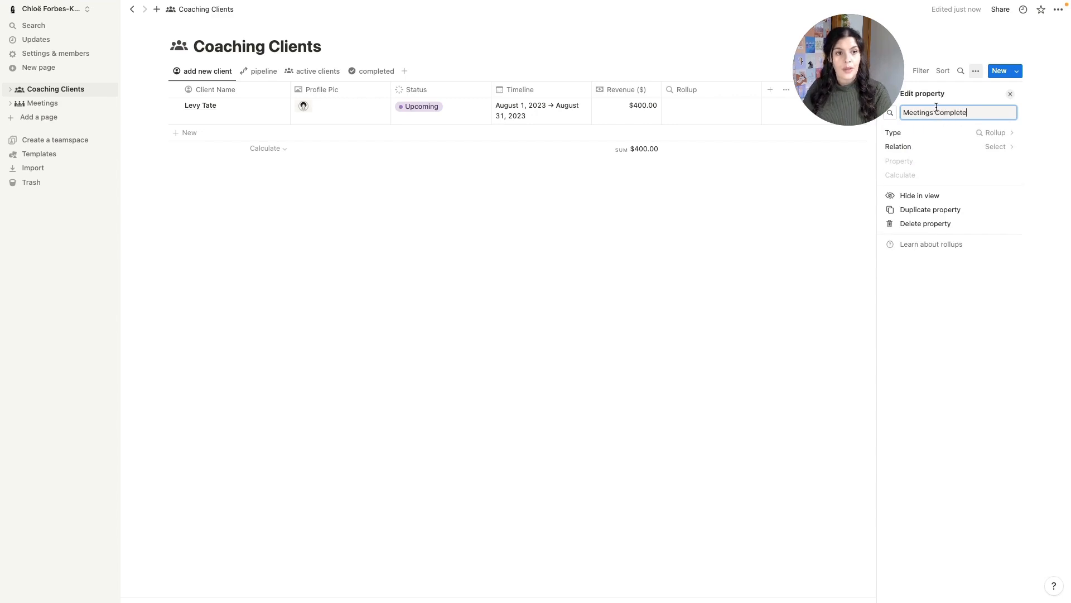
{"action": "key", "text": "Return"}
{"action": "left_click", "coordinate": [890, 112]}
{"action": "left_click", "coordinate": [890, 112]}
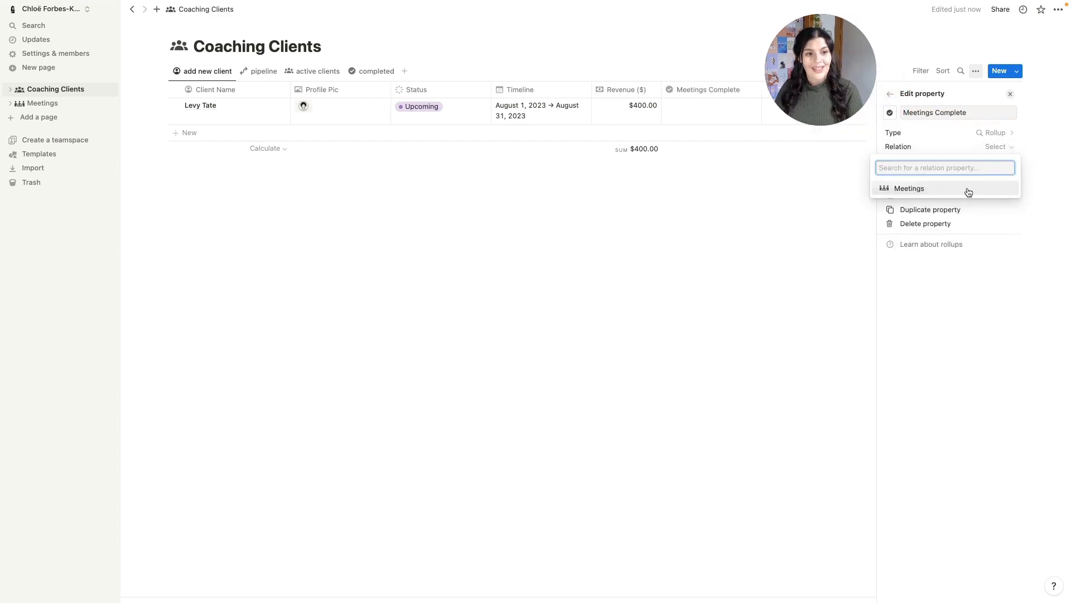
- Roll up the Meetings relation's Status, counting meetings marked Complete (showing 0/2)
{"action": "left_click", "coordinate": [969, 190]}
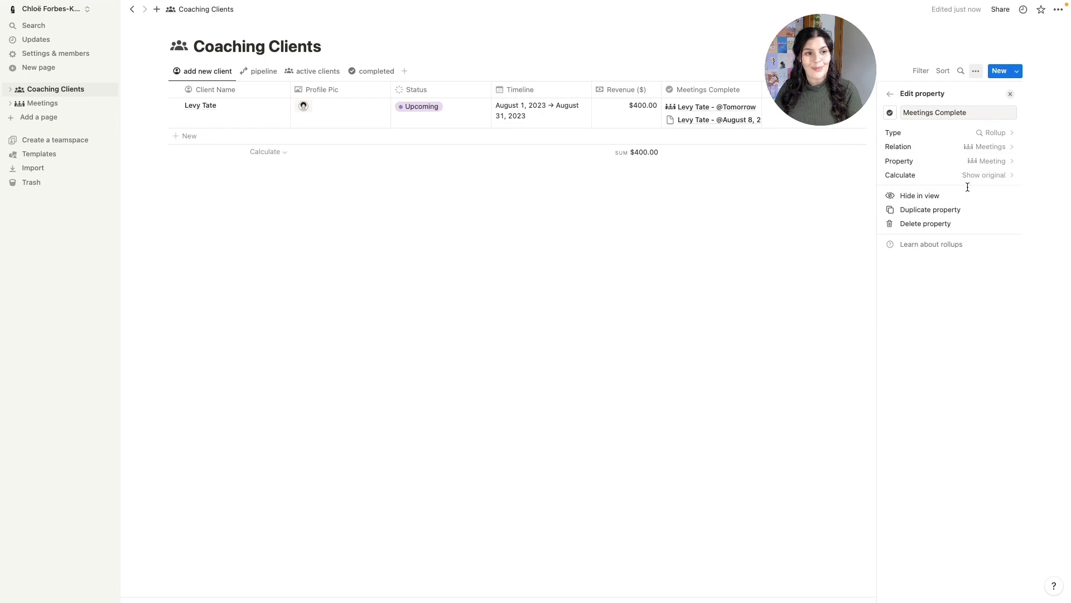
{"action": "left_click", "coordinate": [997, 161]}
{"action": "left_click", "coordinate": [928, 258]}
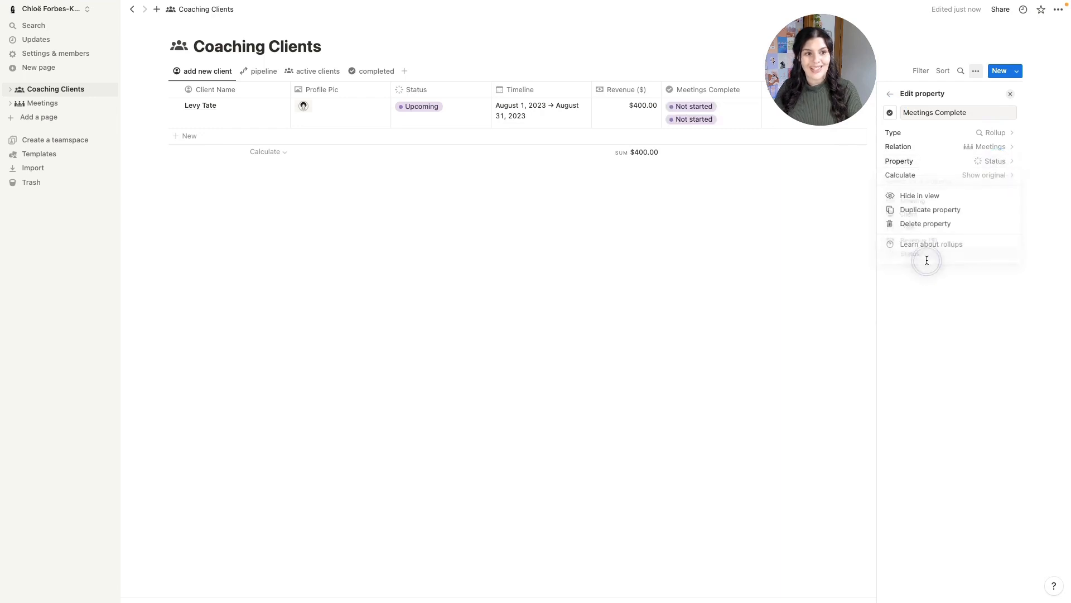
{"action": "left_click", "coordinate": [996, 174]}
{"action": "mouse_move", "coordinate": [979, 218]}
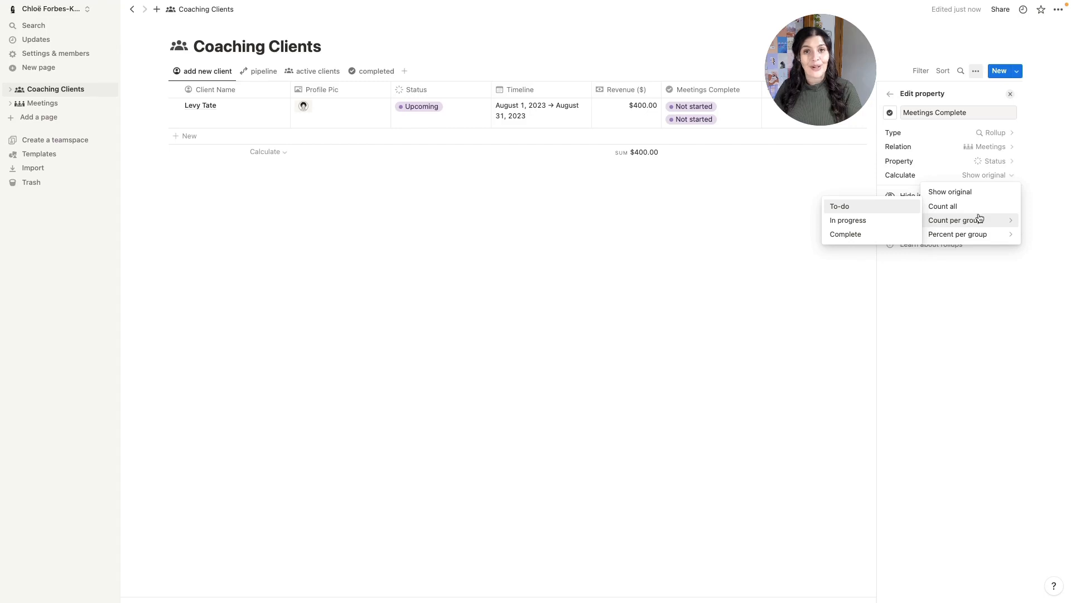
{"action": "left_click", "coordinate": [853, 236]}
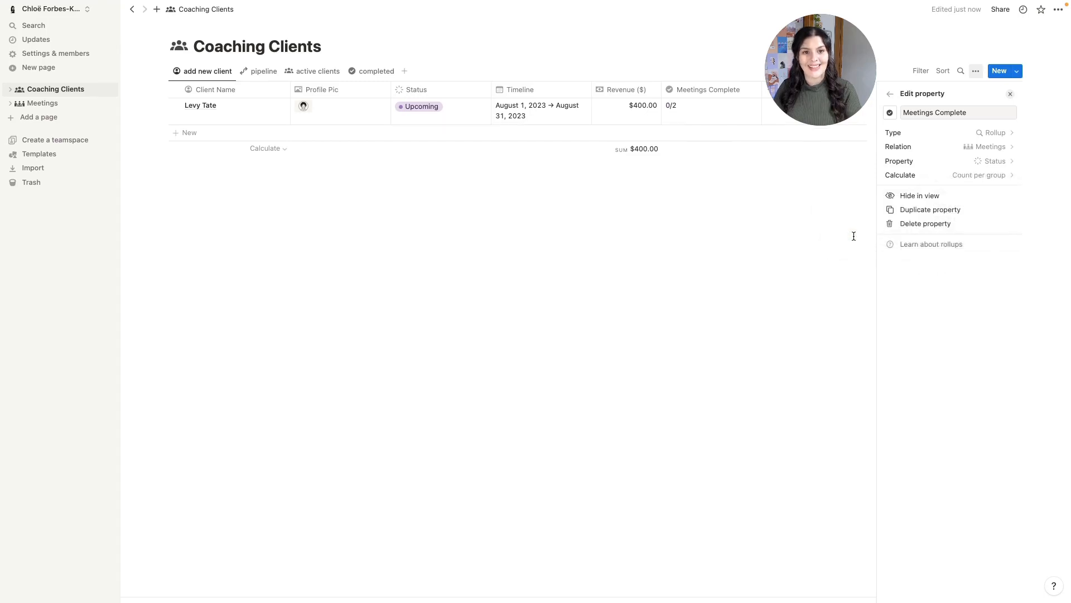
{"action": "left_click", "coordinate": [685, 193]}
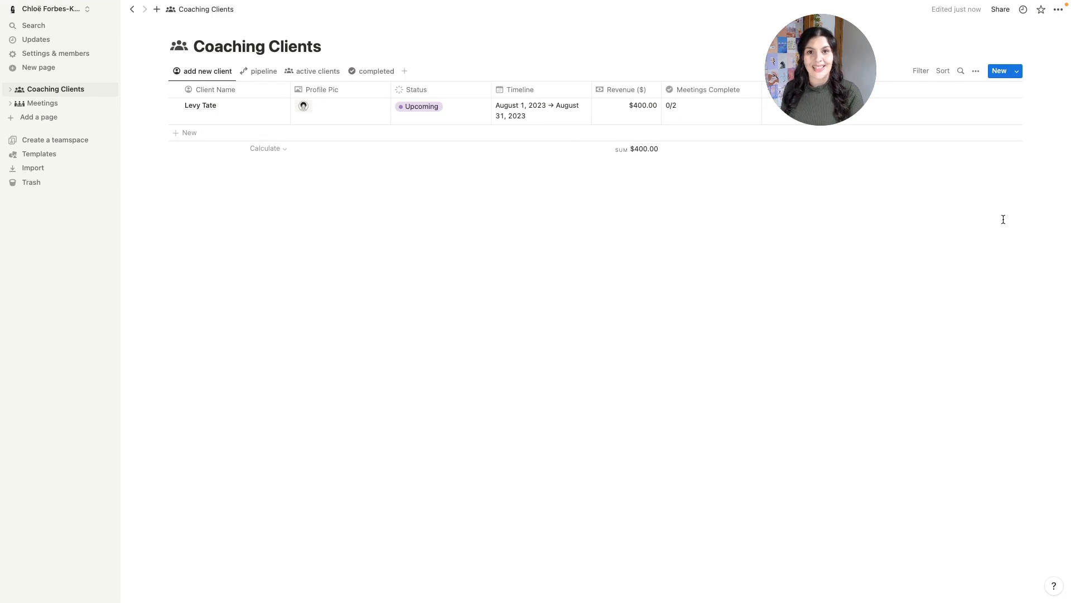
- Create a full-width New Client template for Coaching Clients with a page icon
{"action": "left_click", "coordinate": [1018, 73]}
{"action": "left_click", "coordinate": [928, 136]}
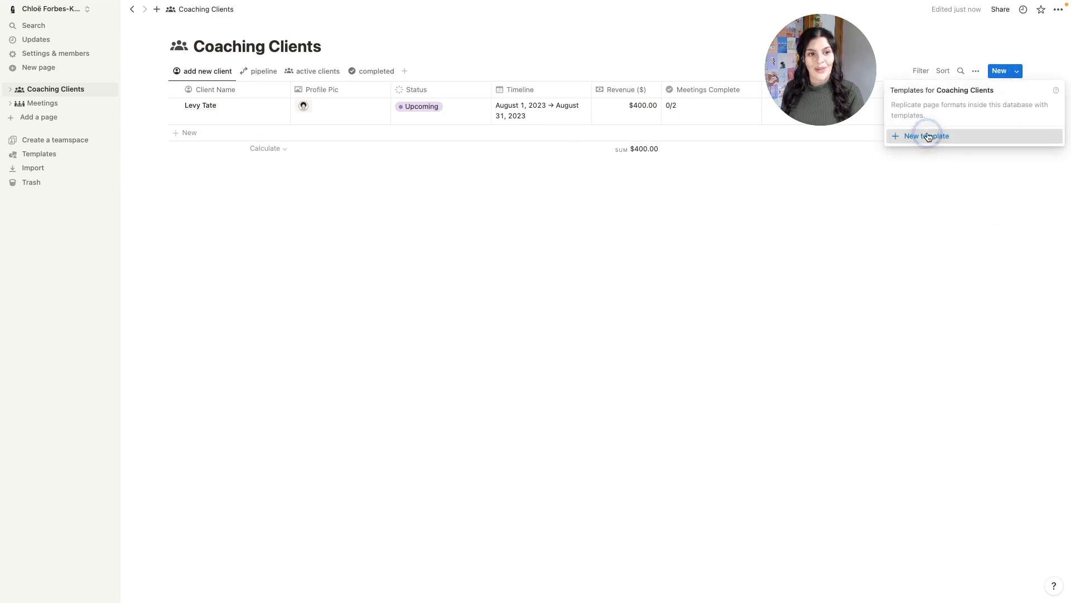
{"action": "left_click", "coordinate": [306, 45]}
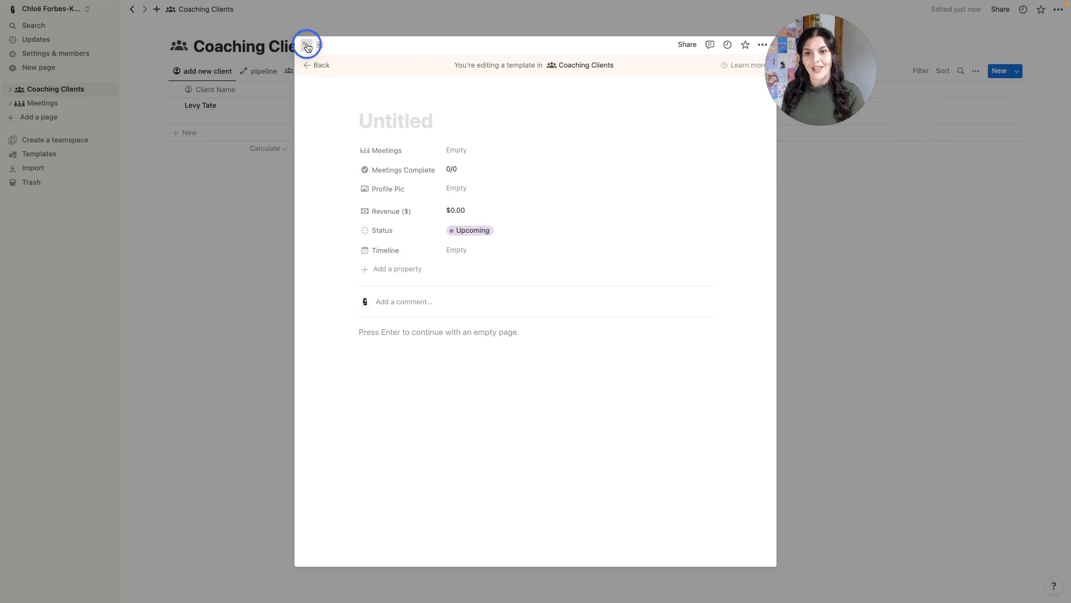
{"action": "type", "text": "Ne"}
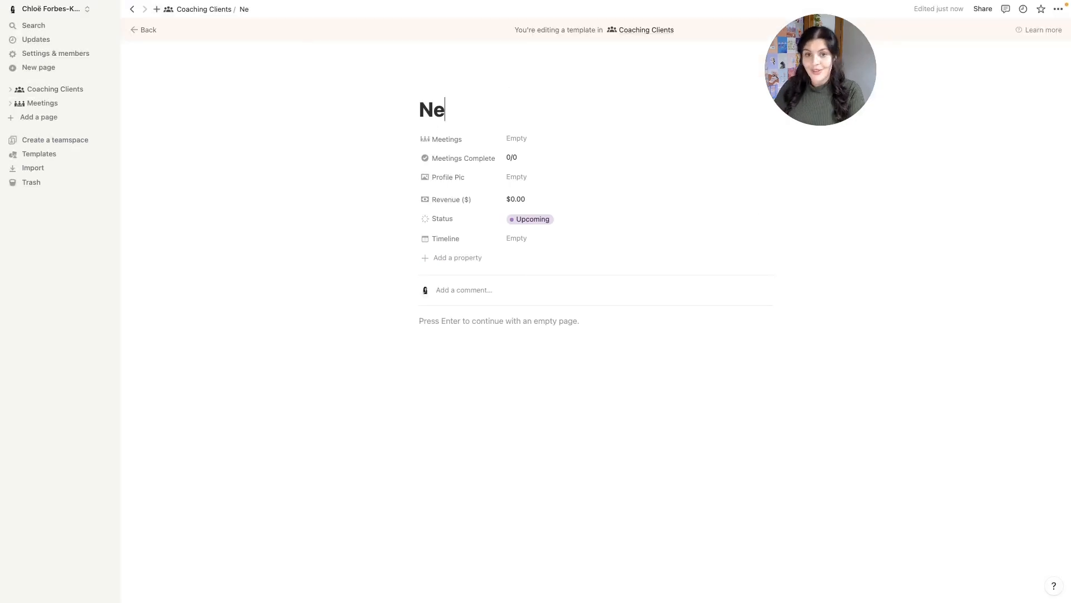
{"action": "type", "text": "w Client"}
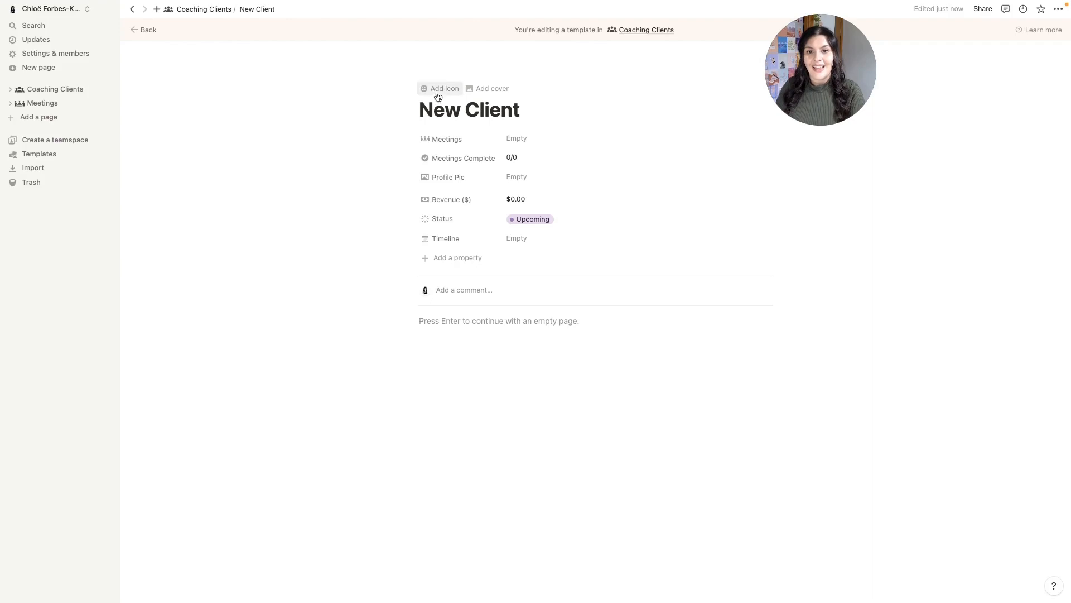
{"action": "left_click", "coordinate": [437, 95]}
{"action": "left_click", "coordinate": [430, 118]}
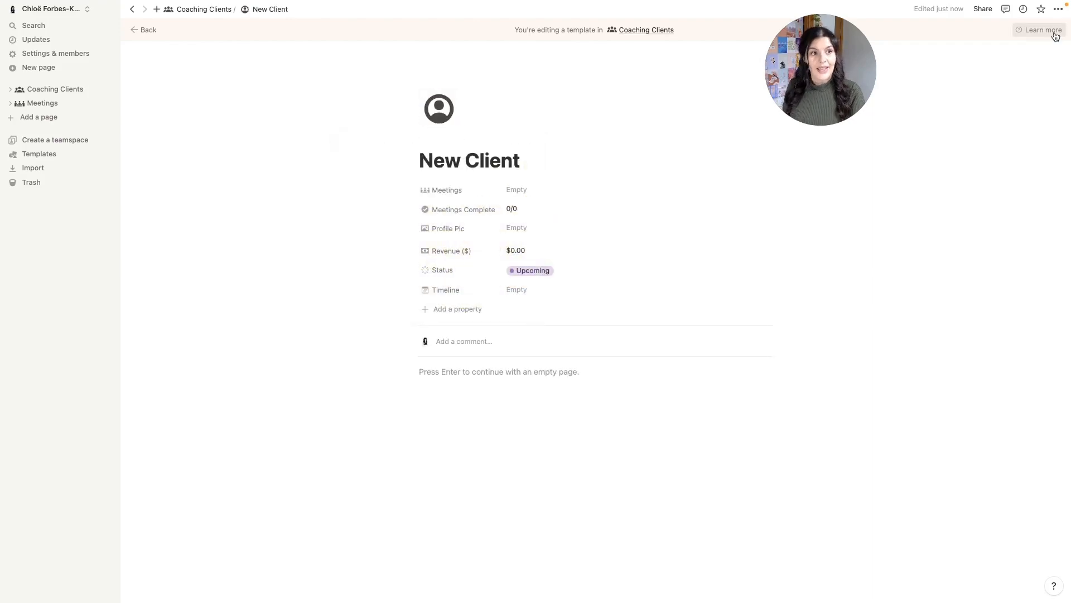
{"action": "left_click", "coordinate": [1058, 9]}
{"action": "left_click", "coordinate": [1050, 95]}
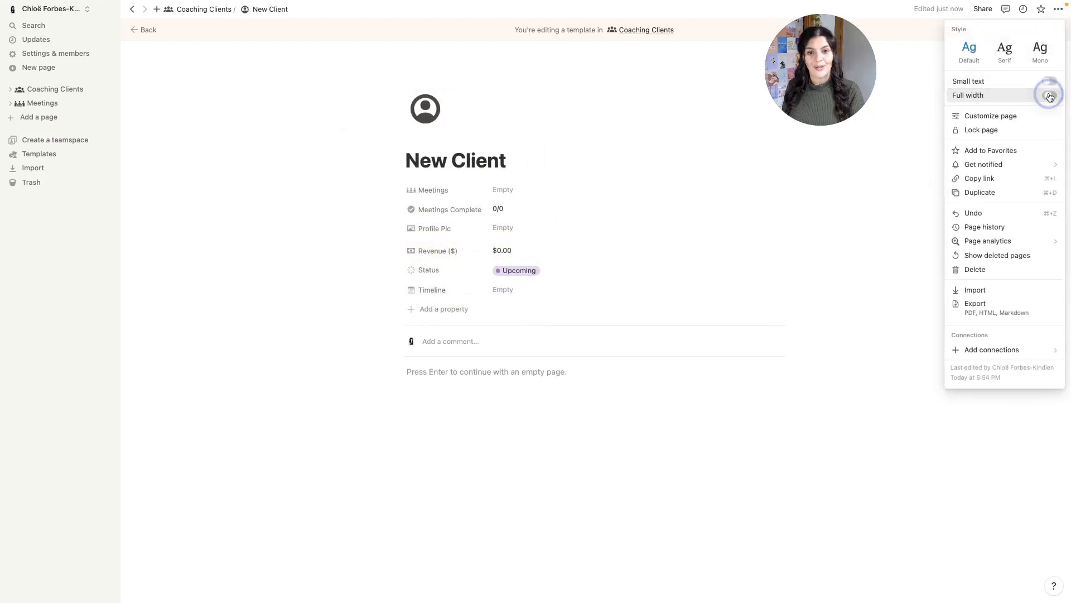
- Add a Background Info Heading 2 with a divider and 'Insert info here.' beneath it
{"action": "left_click", "coordinate": [277, 373]}
{"action": "left_click", "coordinate": [279, 375]}
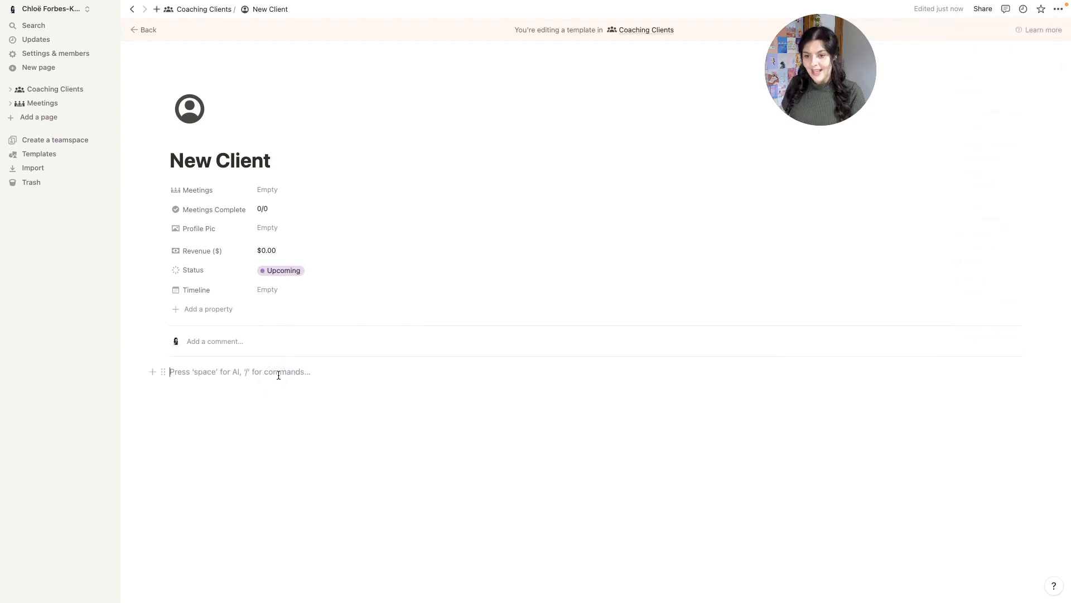
{"action": "type", "text": "/col"}
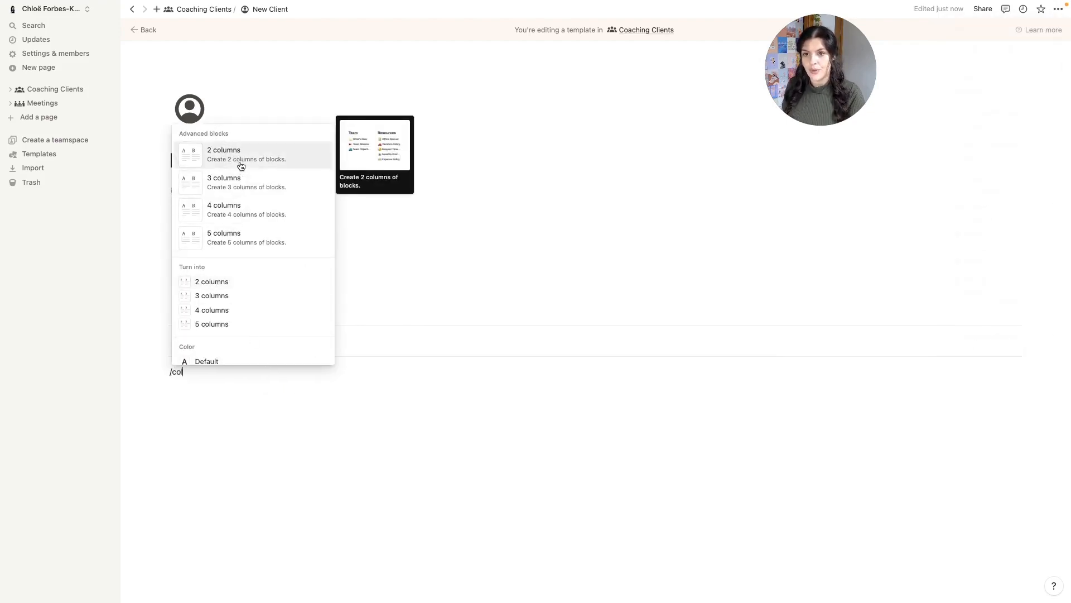
{"action": "left_click", "coordinate": [241, 165]}
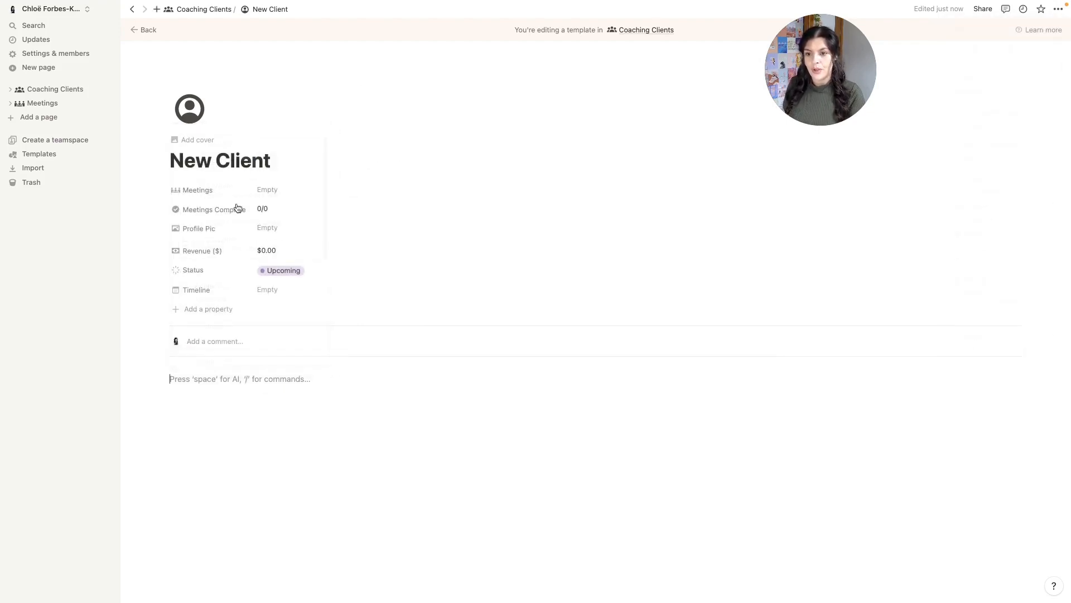
{"action": "type", "text": "/h2"}
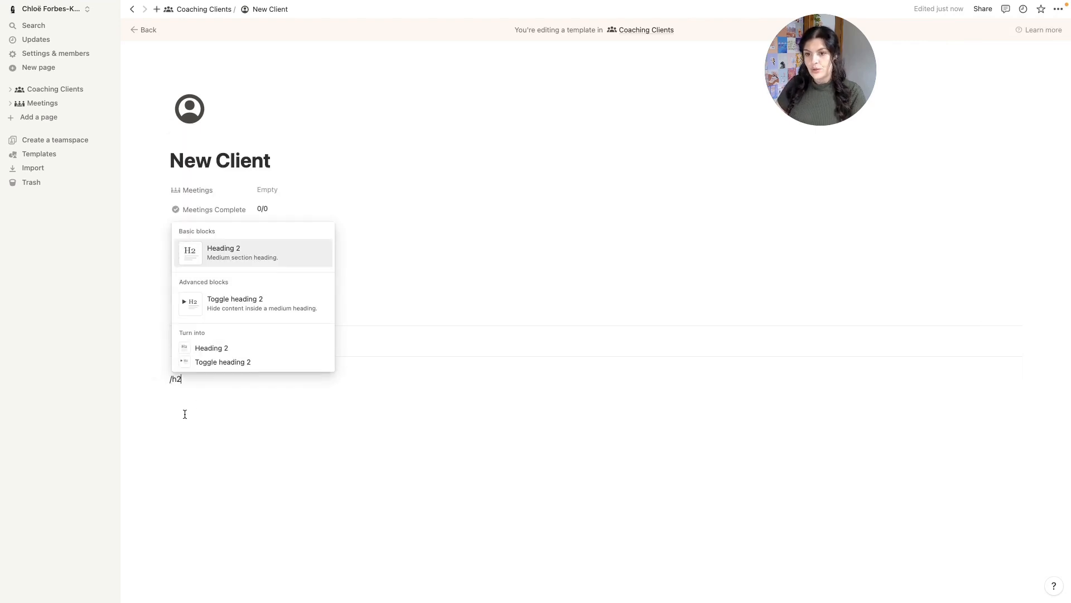
{"action": "left_click", "coordinate": [241, 257]}
{"action": "type", "text": "Background Info"}
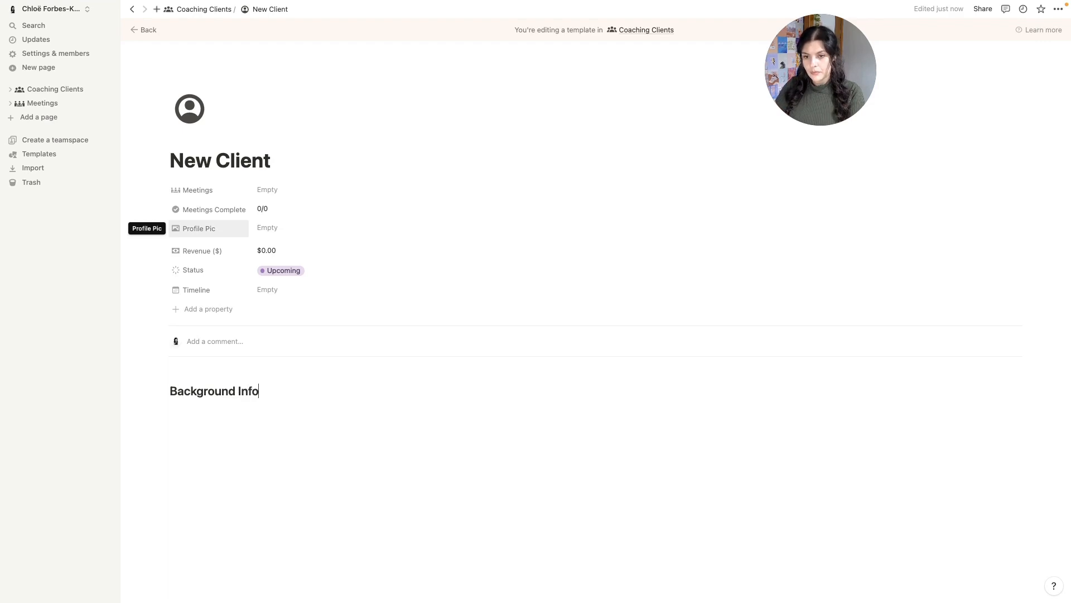
{"action": "key", "text": "Return"}
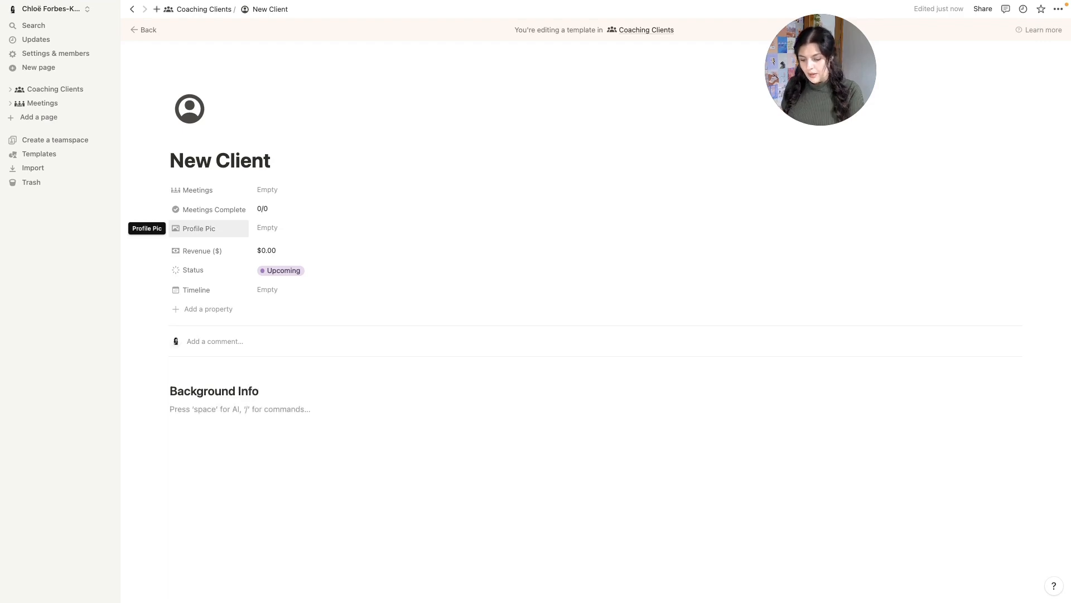
{"action": "type", "text": "---"}
{"action": "type", "text": "Insert info here."}
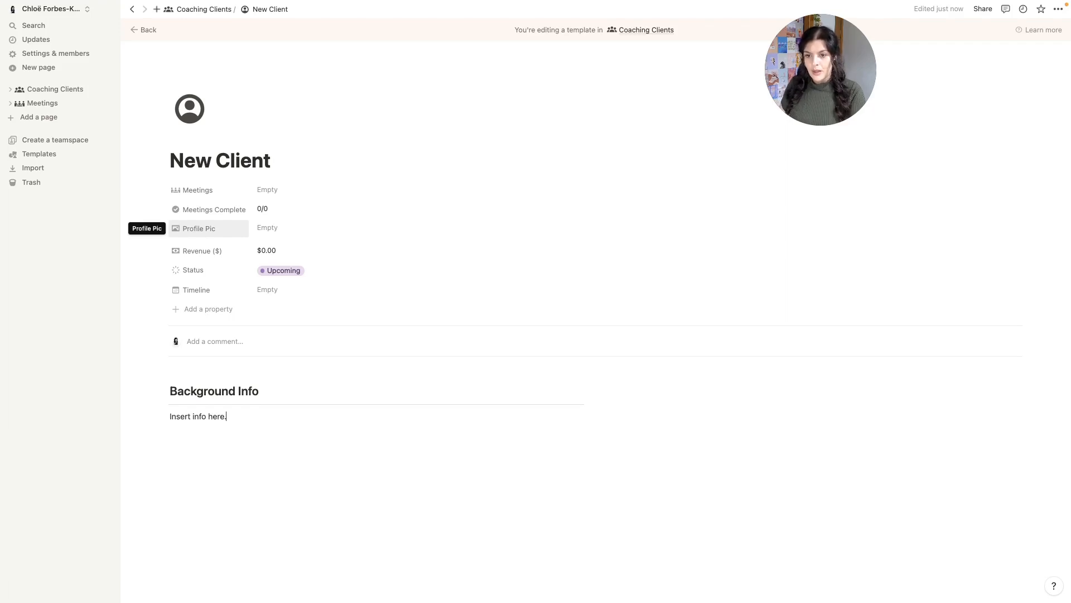
{"action": "left_click", "coordinate": [703, 380]}
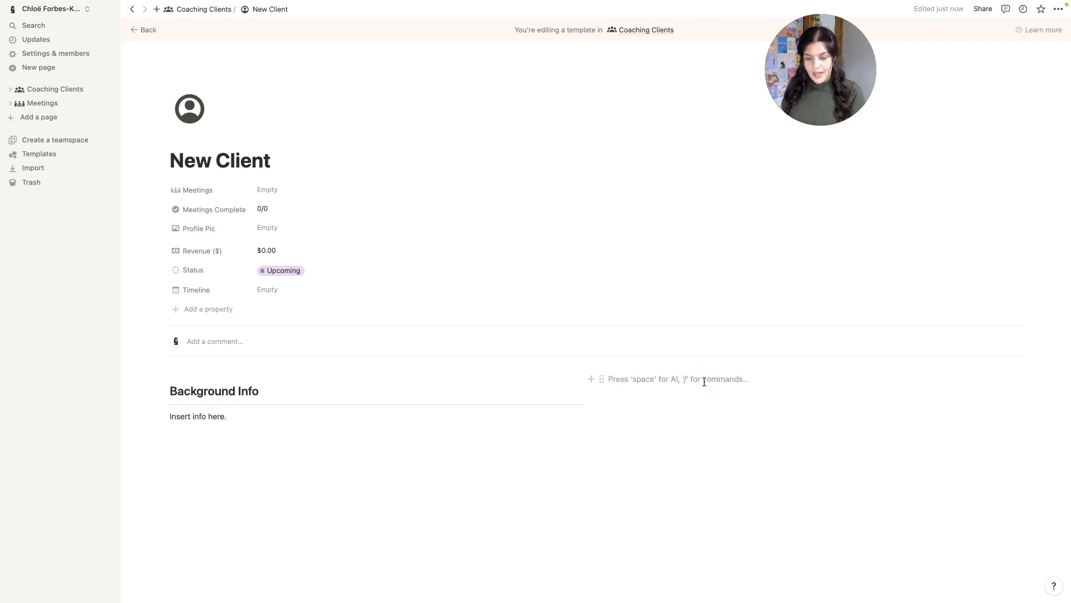
- Insert a callout beside Background Info holding empty lines and a divider
{"action": "type", "text": "/cal"}
{"action": "left_click", "coordinate": [683, 168]}
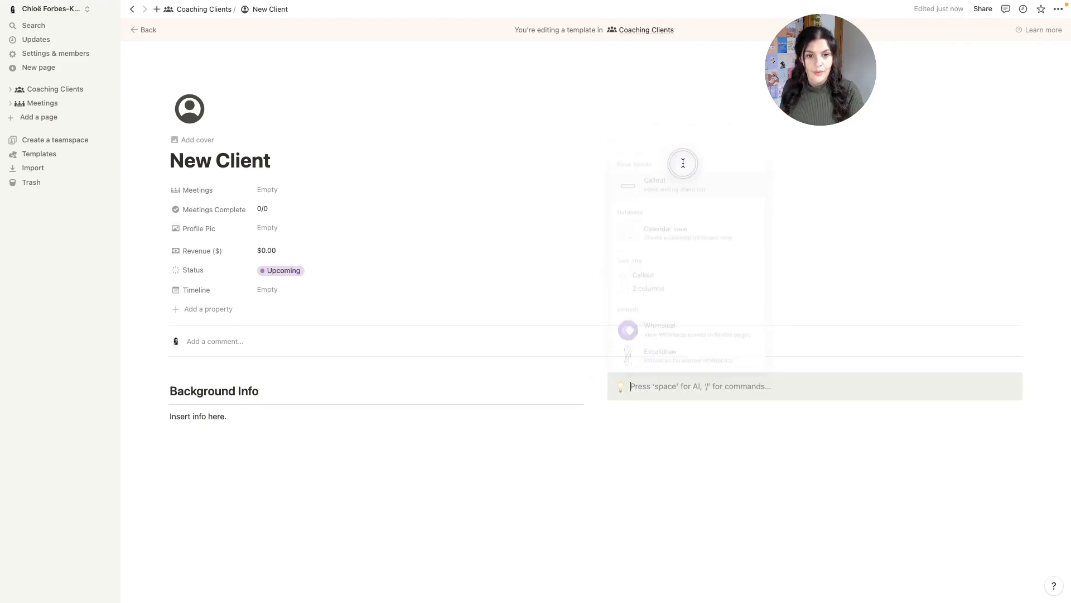
{"action": "left_click", "coordinate": [634, 412]}
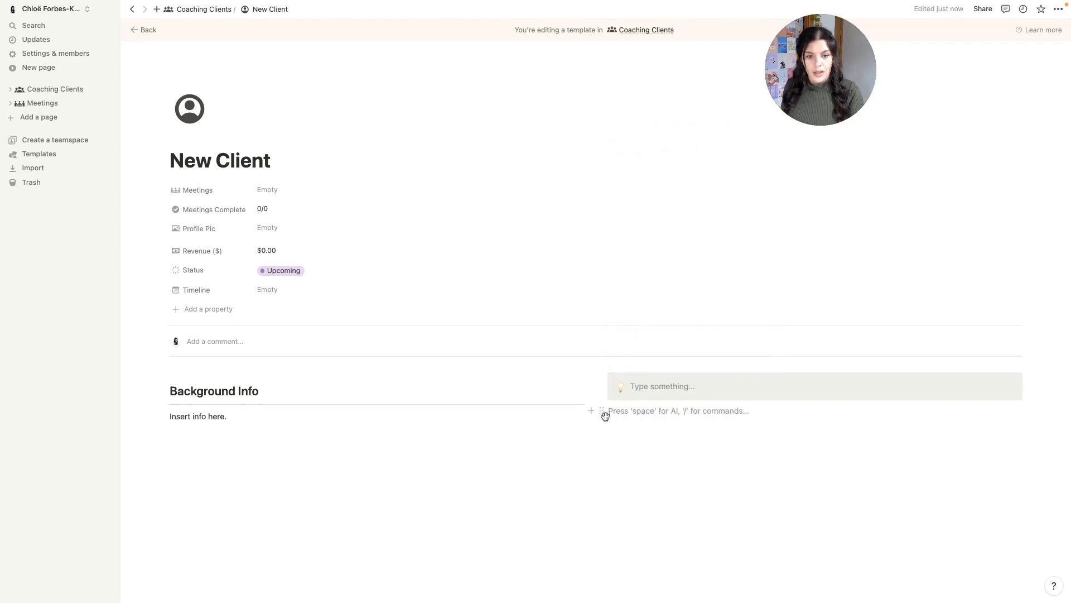
{"action": "left_click_drag", "start_coordinate": [603, 413], "coordinate": [636, 395]}
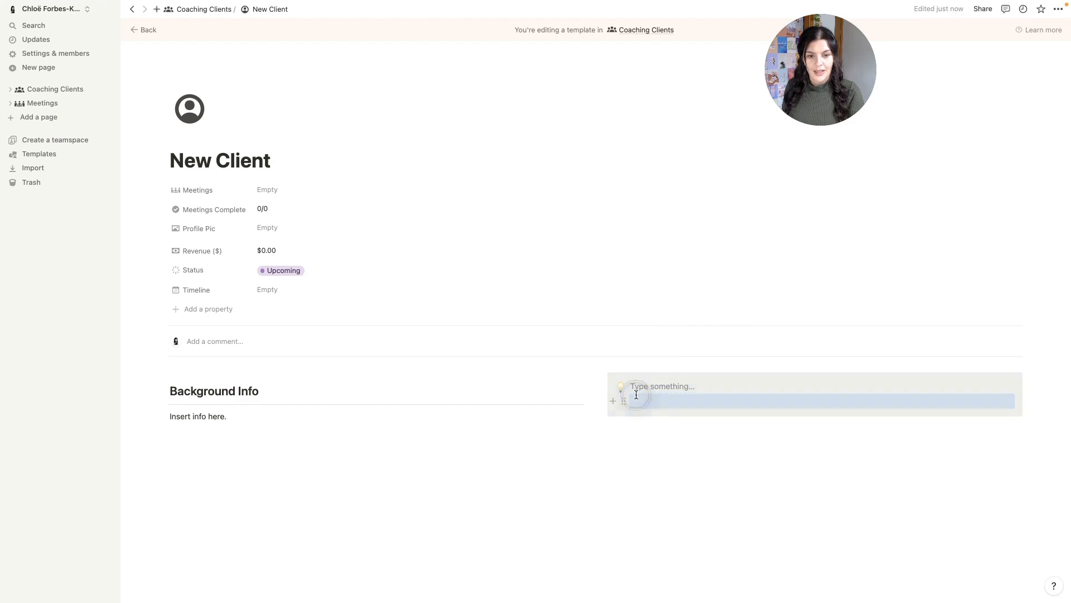
{"action": "left_click", "coordinate": [637, 400]}
{"action": "key", "text": "Return"}
{"action": "key", "text": "Return"}
{"action": "key", "text": "Return"}
{"action": "left_click", "coordinate": [637, 400]}
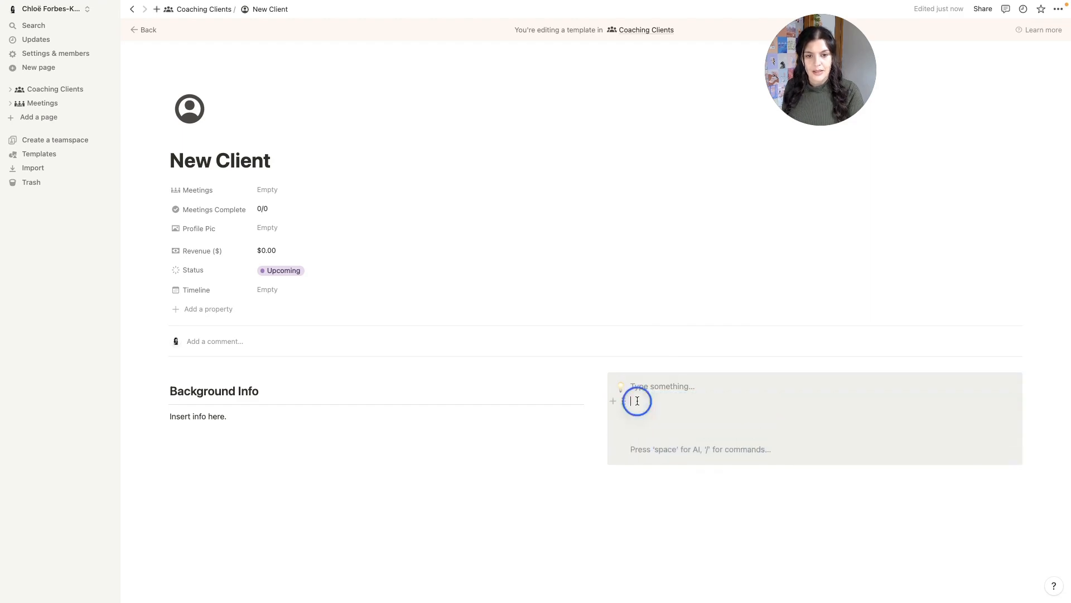
{"action": "type", "text": "---"}
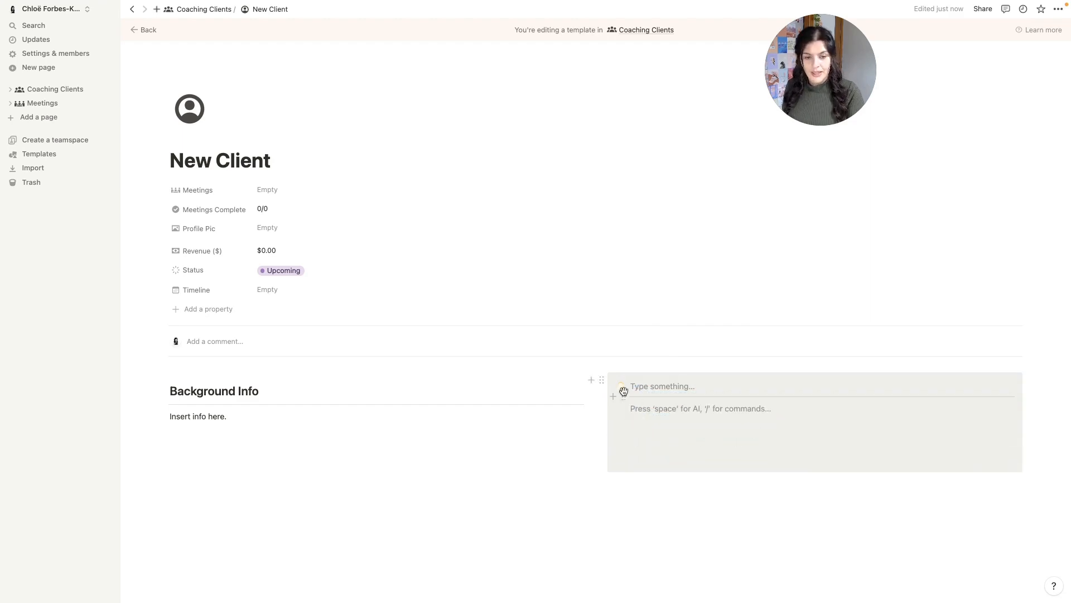
- Set the callout background to Default and give it the grey person icon
{"action": "left_click", "coordinate": [602, 381]}
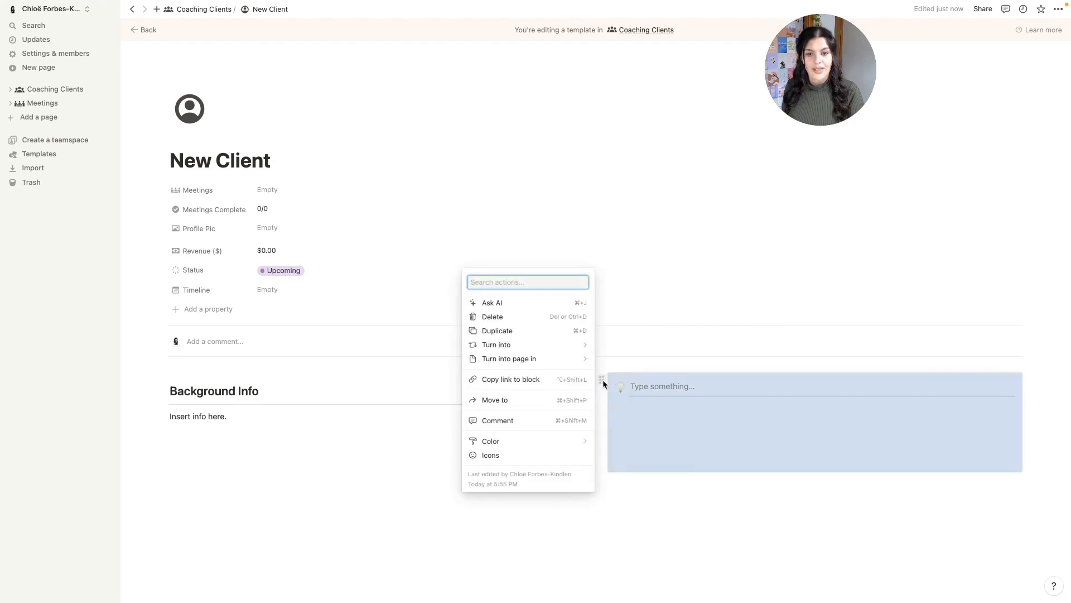
{"action": "mouse_move", "coordinate": [521, 444]}
{"action": "left_click", "coordinate": [650, 463]}
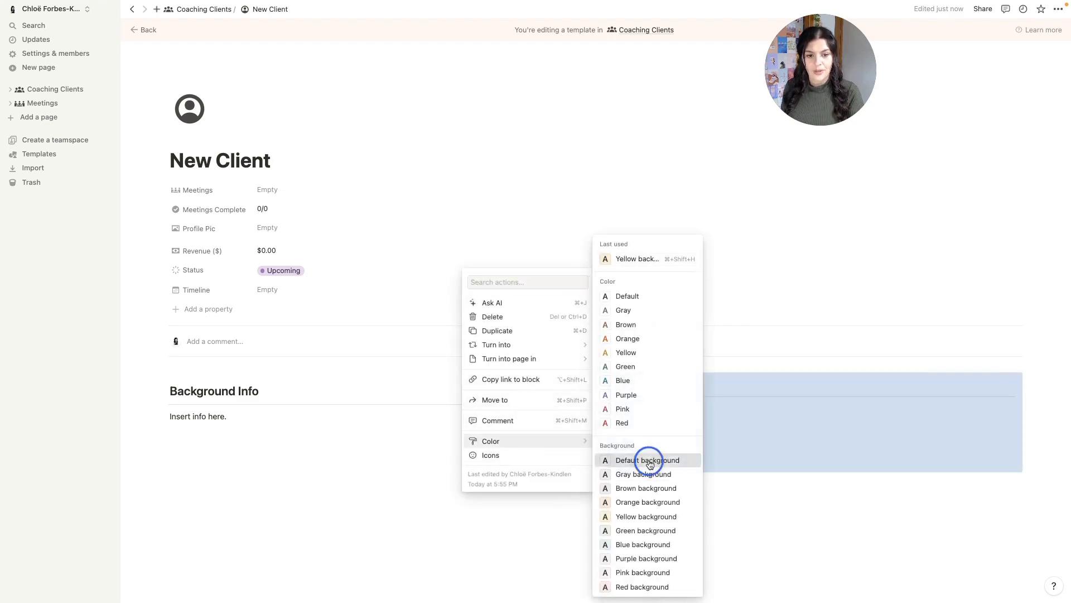
{"action": "left_click", "coordinate": [621, 388]}
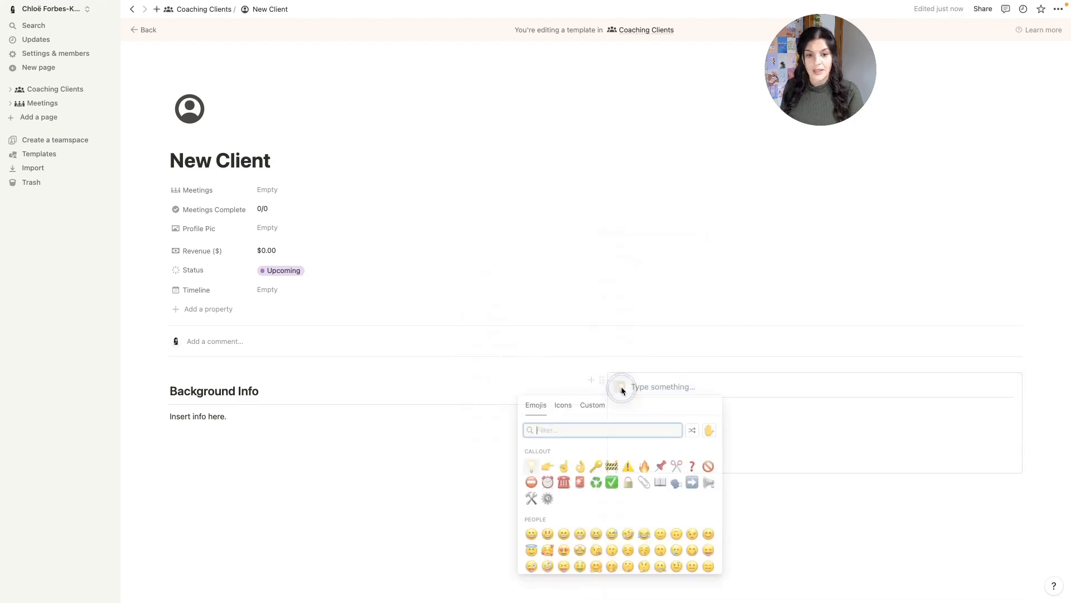
{"action": "left_click", "coordinate": [562, 406]}
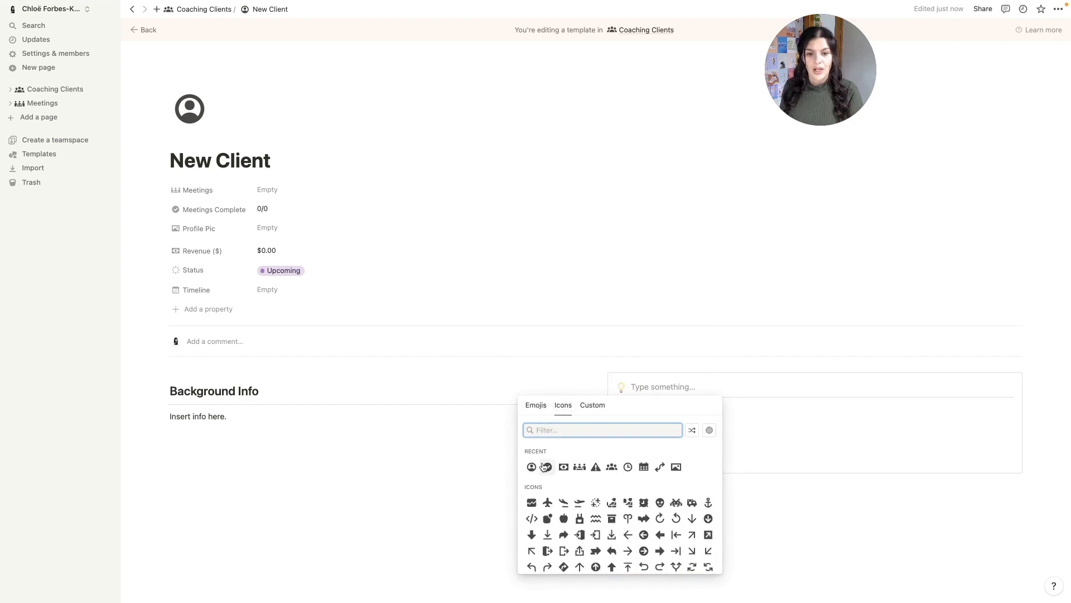
{"action": "mouse_move", "coordinate": [525, 466]}
{"action": "left_click", "coordinate": [498, 485]}
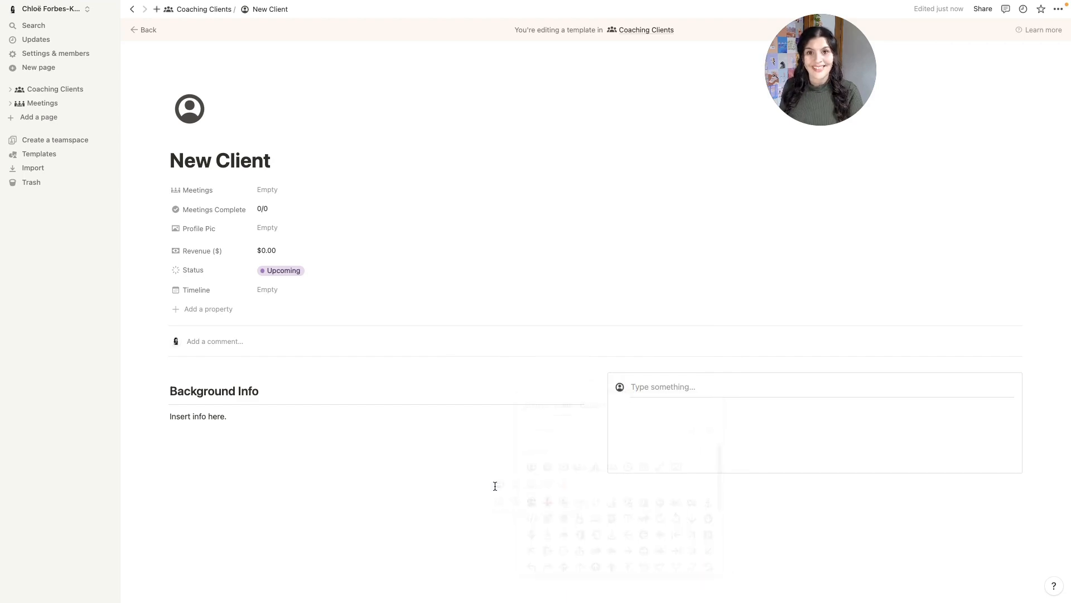
- Title the callout Contact Info with Address, Email, Phone and Birthday lines, removing the leftover empty line
{"action": "left_click", "coordinate": [665, 382]}
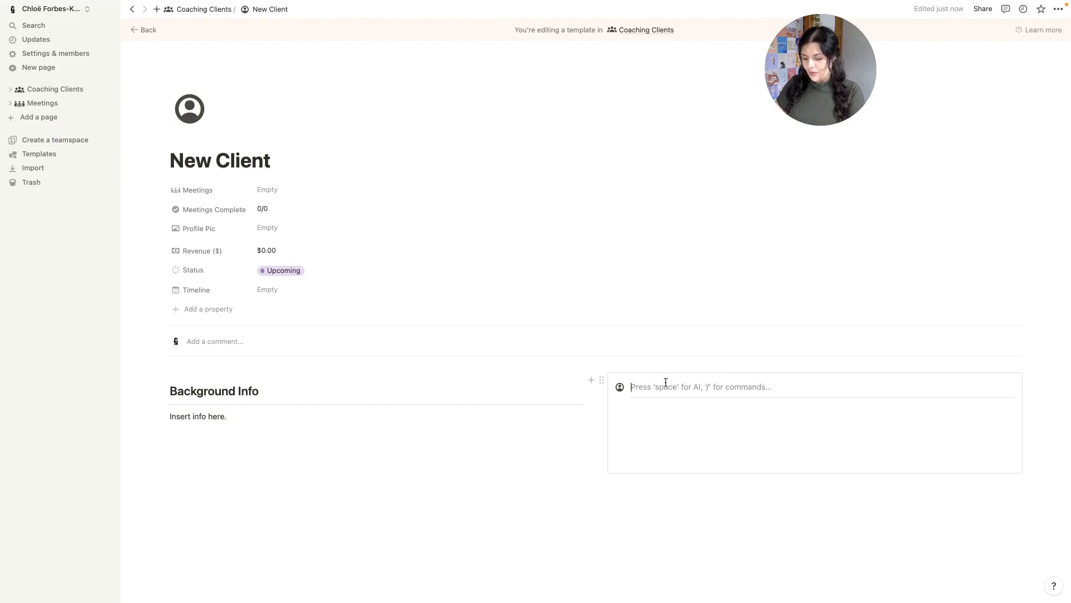
{"action": "type", "text": "Contact Info"}
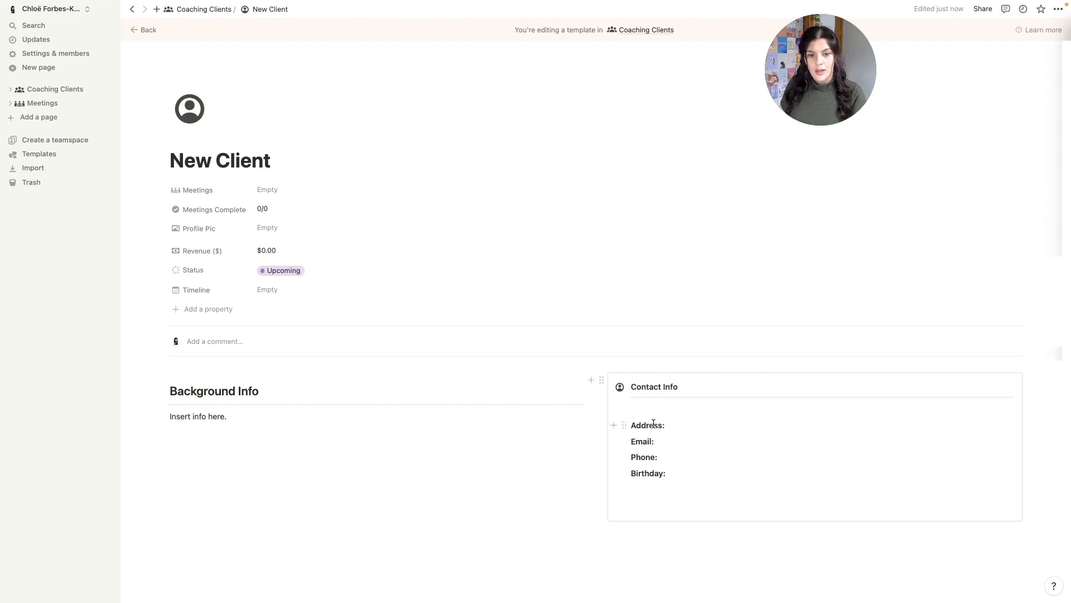
{"action": "left_click", "coordinate": [667, 505]}
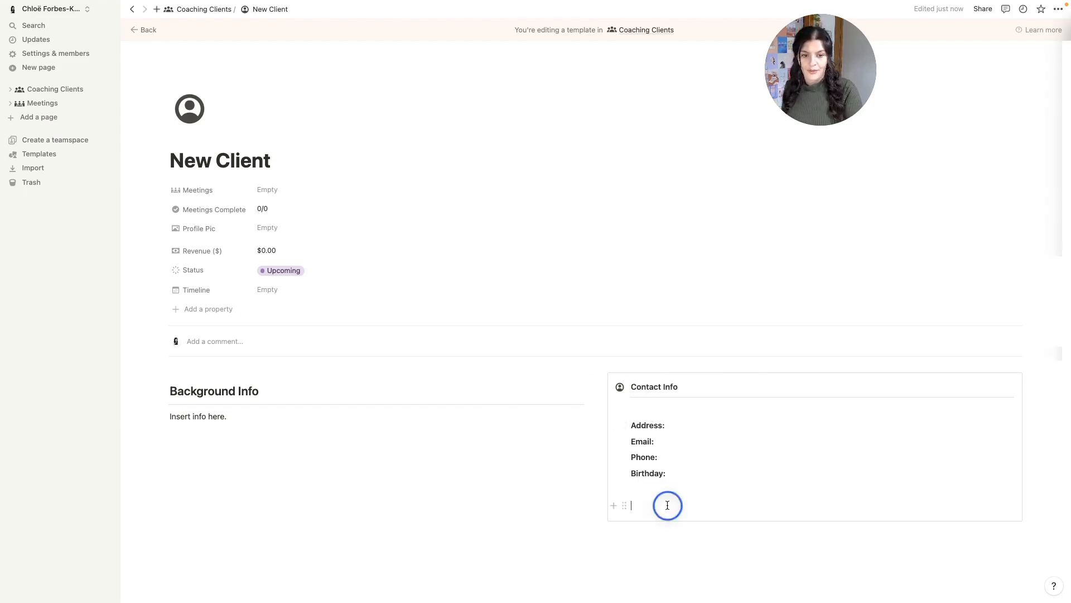
{"action": "left_click_drag", "start_coordinate": [625, 505], "coordinate": [621, 380]}
- Add an 'Important Notes and Reminders' Heading 2 with a divider below both columns
{"action": "left_click", "coordinate": [513, 527]}
{"action": "scroll", "coordinate": [512, 528], "scroll_direction": "down", "scroll_amount": 2}
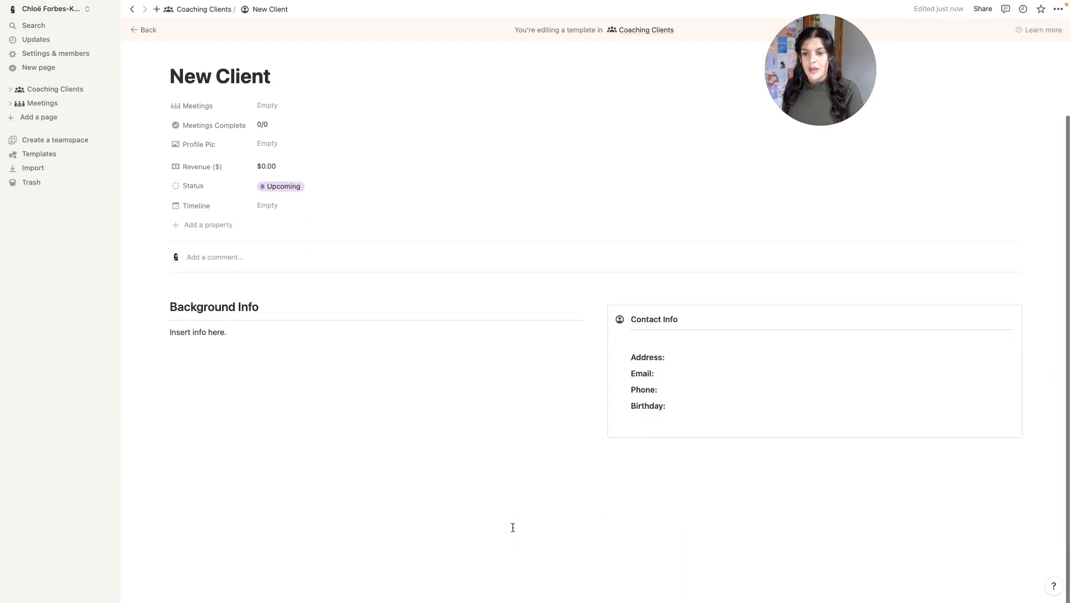
{"action": "key", "text": "Return"}
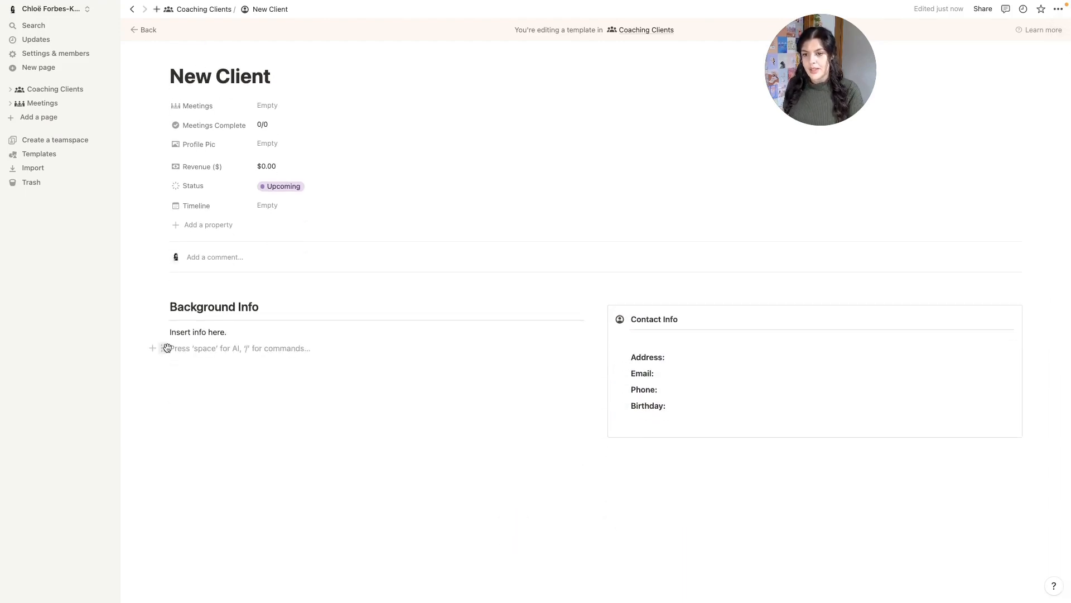
{"action": "left_click_drag", "start_coordinate": [168, 347], "coordinate": [279, 559]}
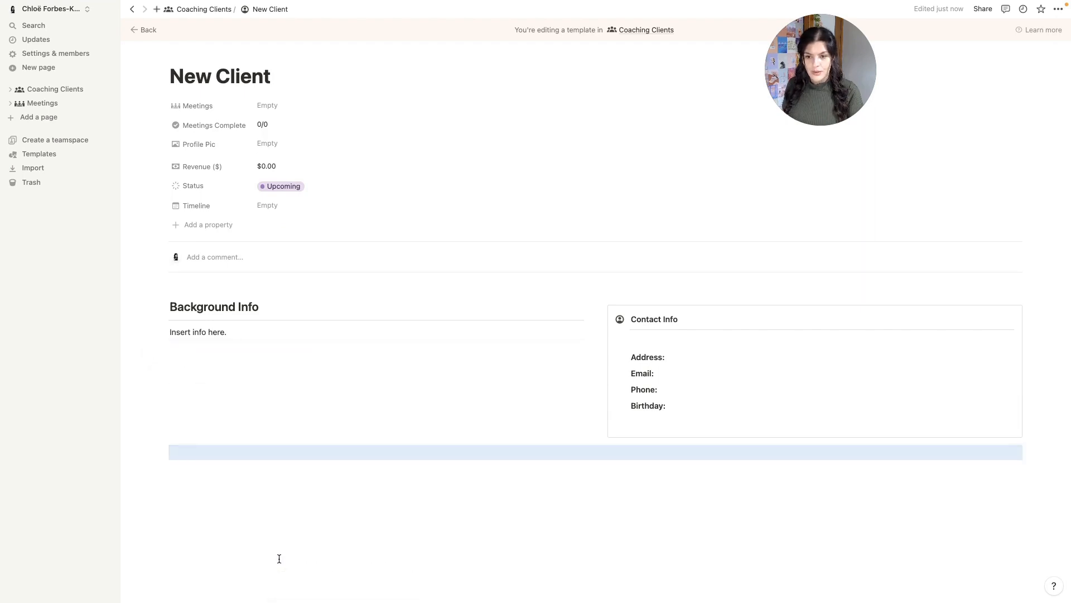
{"action": "left_click", "coordinate": [240, 446]}
{"action": "key", "text": "Return"}
{"action": "type", "text": "/h"}
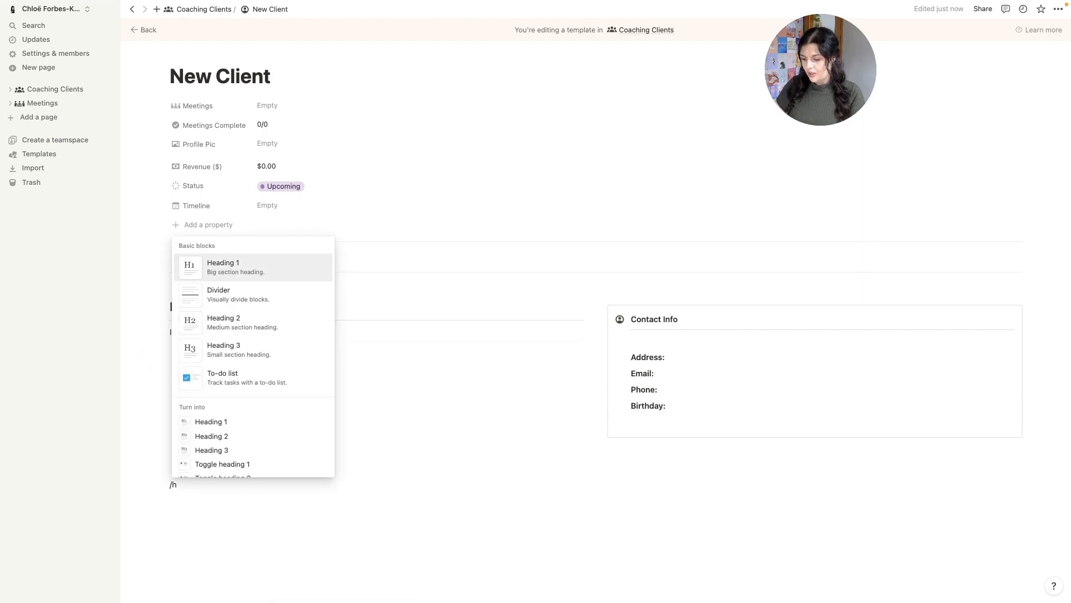
{"action": "type", "text": "2"}
{"action": "key", "text": "Return"}
{"action": "type", "text": "Impo"}
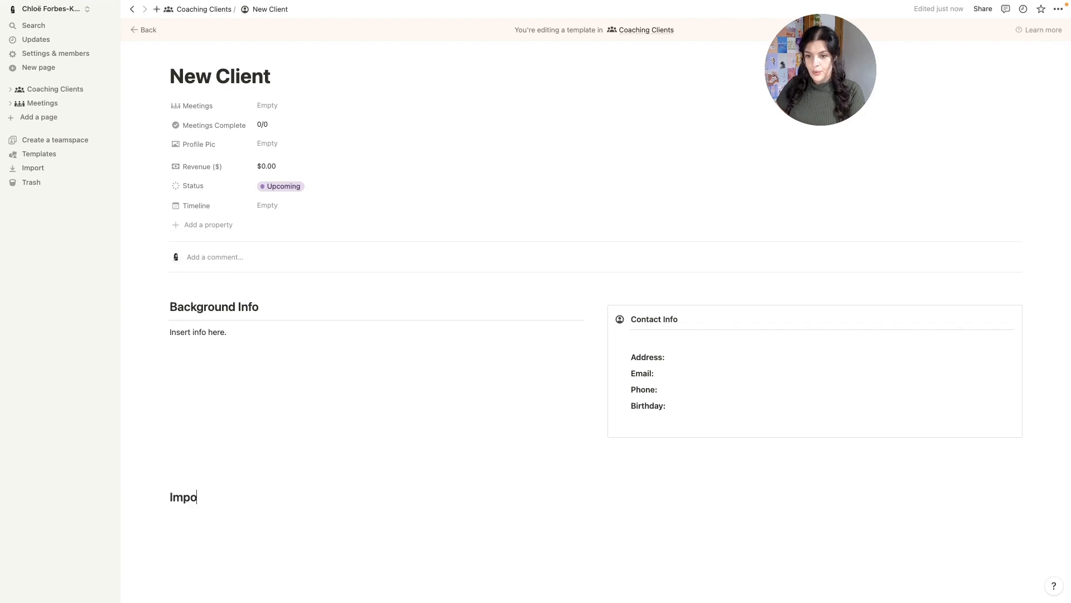
{"action": "type", "text": "rtant Notes and Reminders"}
{"action": "key", "text": "Return"}
{"action": "type", "text": "---"}
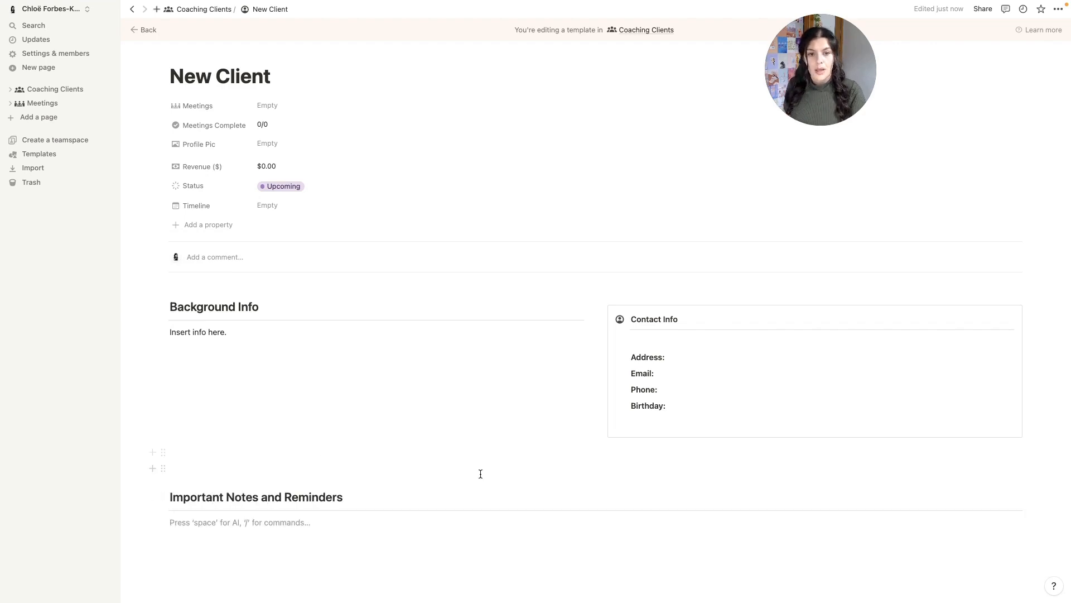
- Duplicate the Contact Info callout under the heading and rename the copy Notes
{"action": "left_click", "coordinate": [601, 311]}
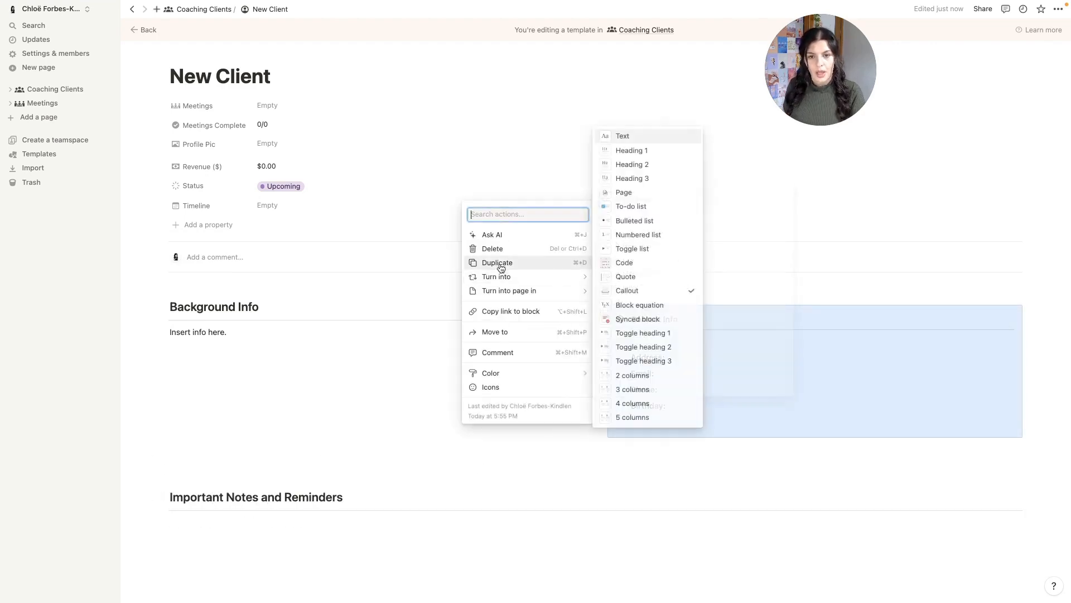
{"action": "left_click", "coordinate": [501, 264]}
{"action": "left_click_drag", "start_coordinate": [600, 444], "coordinate": [433, 550]}
{"action": "scroll", "coordinate": [433, 550], "scroll_direction": "down", "scroll_amount": 2}
{"action": "left_click", "coordinate": [233, 369]}
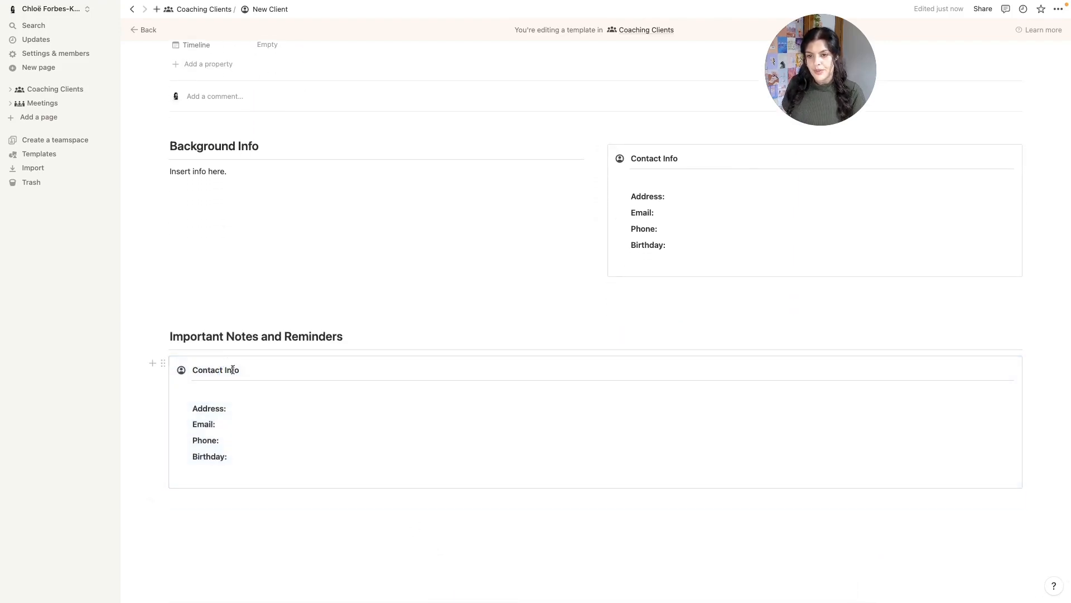
{"action": "triple_click", "coordinate": [233, 369]}
{"action": "type", "text": "Notes"}
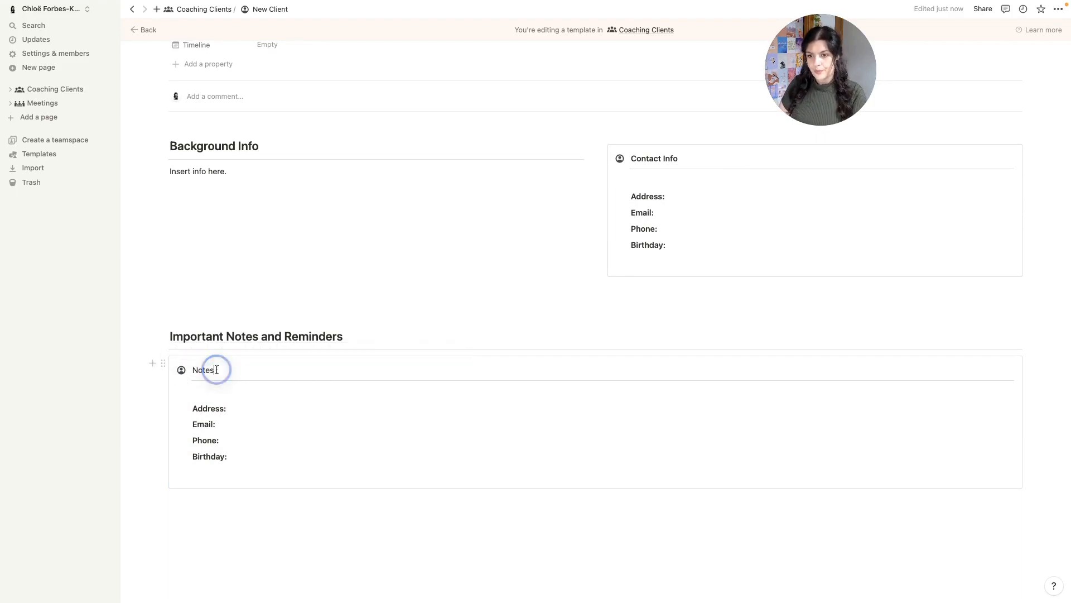
- Give the Notes callout a writing icon and clear out the copied contact fields
{"action": "double_click", "coordinate": [215, 370]}
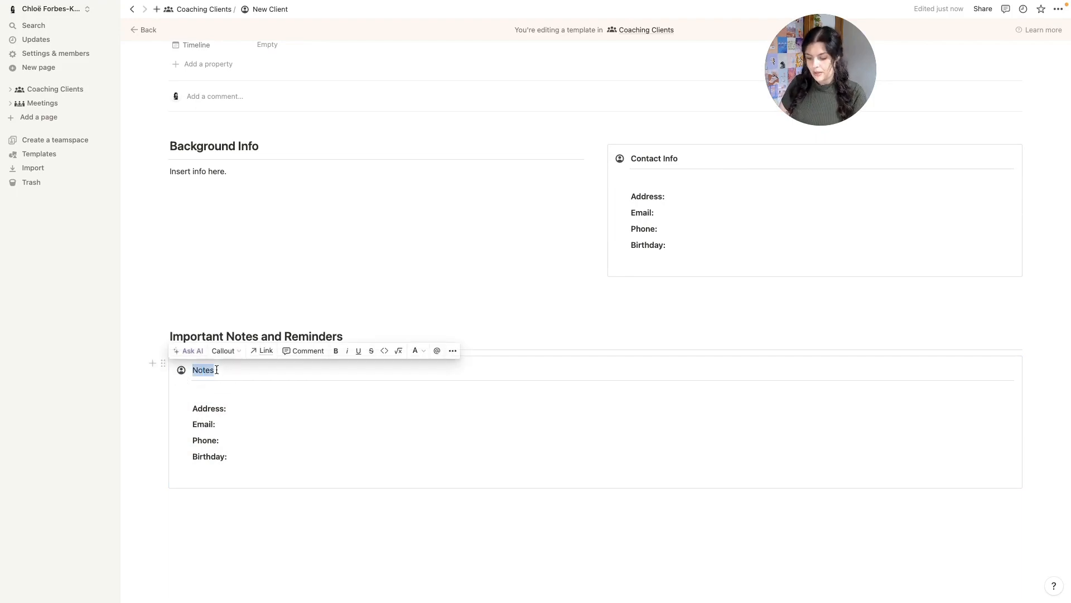
{"action": "left_click", "coordinate": [182, 370]}
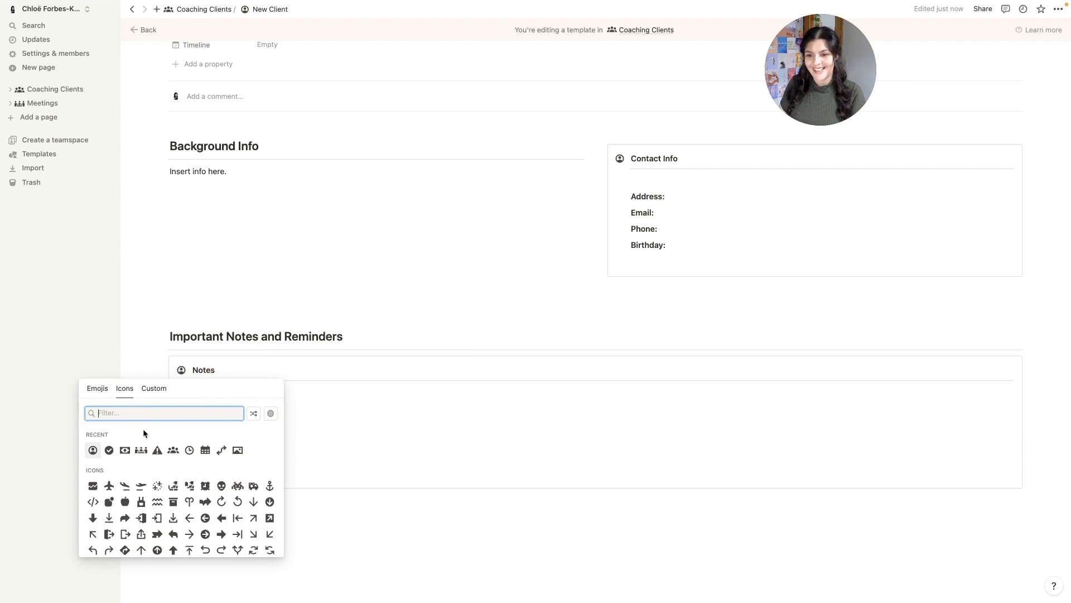
{"action": "type", "text": "wri"}
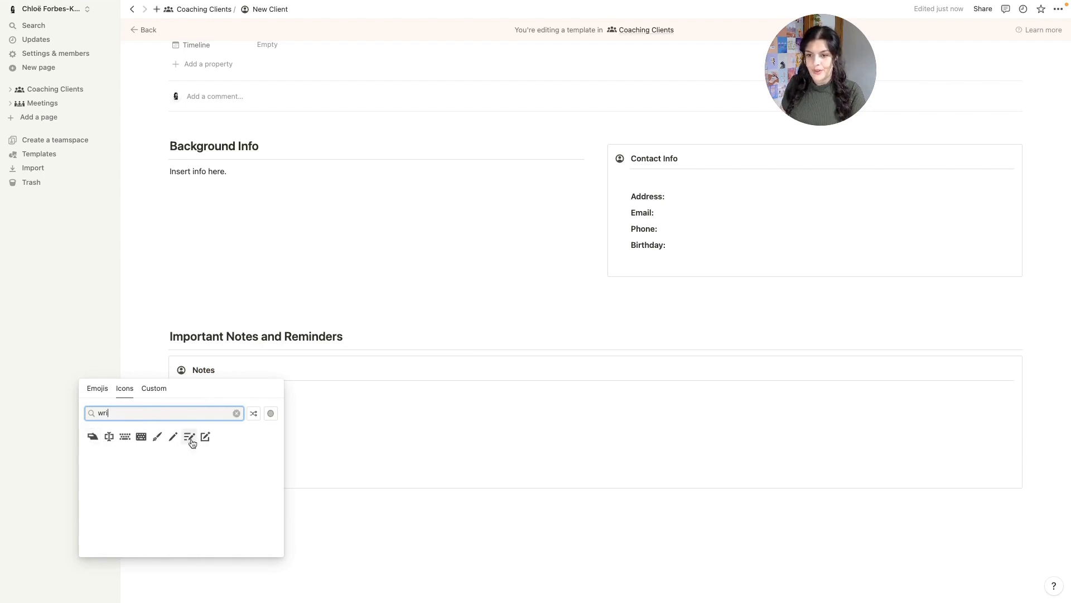
{"action": "mouse_move", "coordinate": [192, 441]}
{"action": "left_click", "coordinate": [154, 451]}
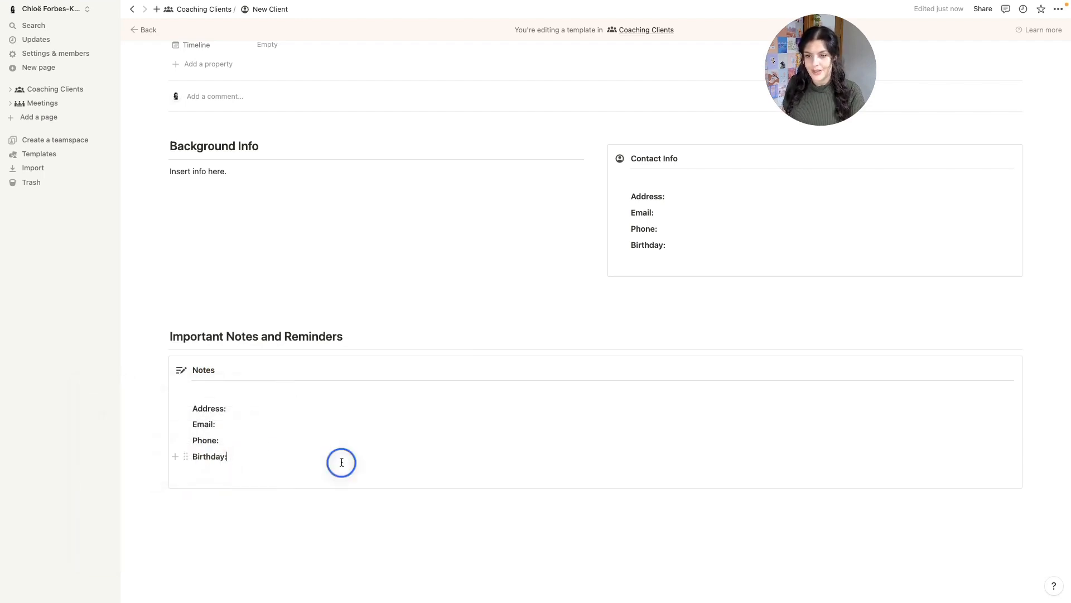
{"action": "left_click_drag", "start_coordinate": [341, 462], "coordinate": [198, 397]}
{"action": "key", "text": "BackSpace"}
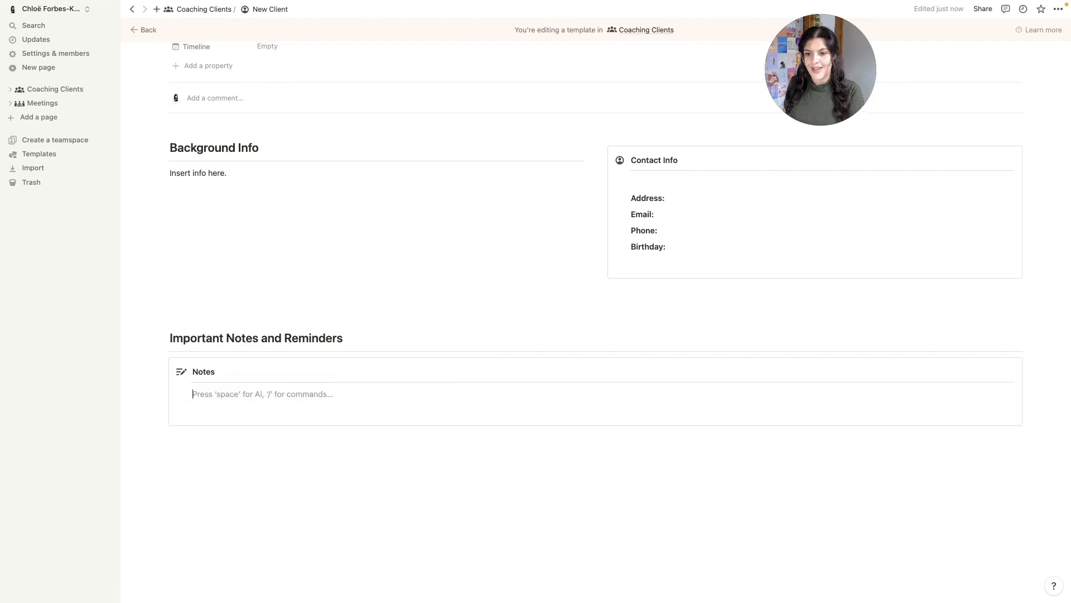
{"action": "key", "text": "Return"}
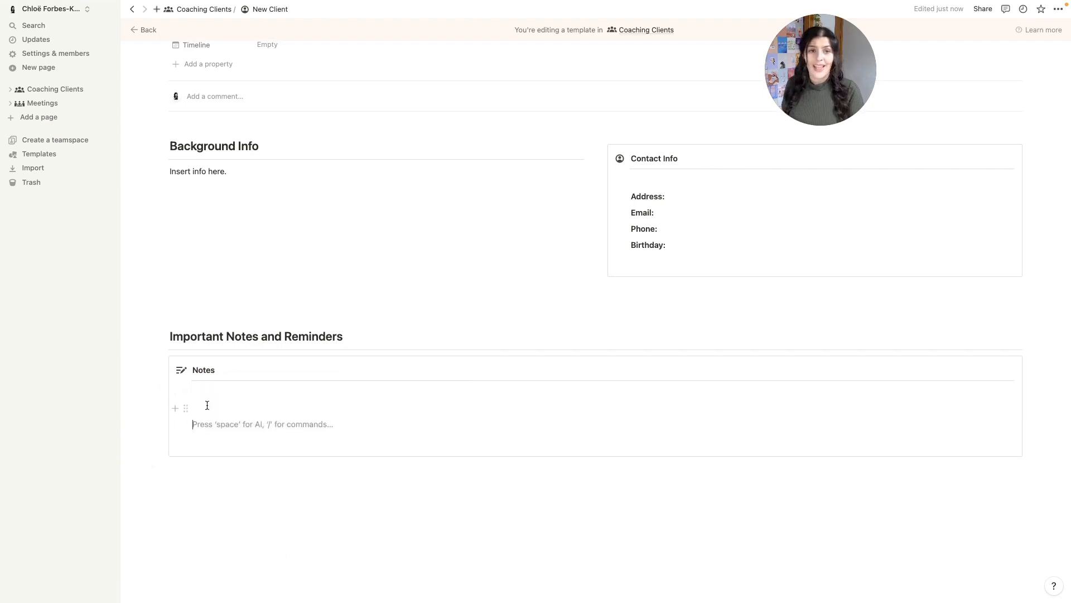
{"action": "left_click", "coordinate": [234, 493]}
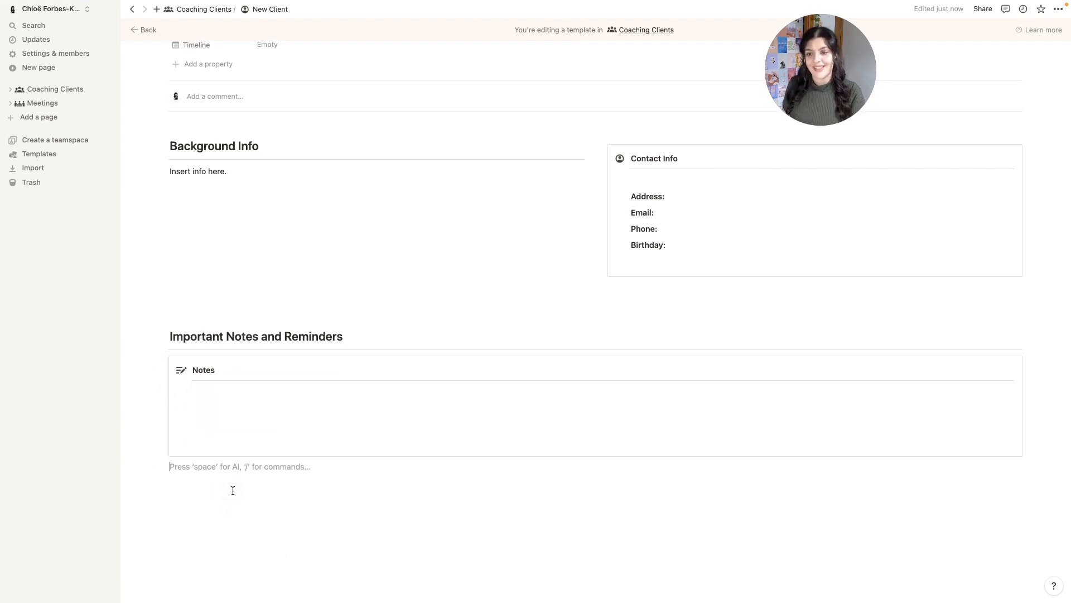
- Add a 'Meetings and Meeting Notes' Heading 2 below the Notes callout, followed by a divider
{"action": "scroll", "coordinate": [232, 490], "scroll_direction": "down", "scroll_amount": 1}
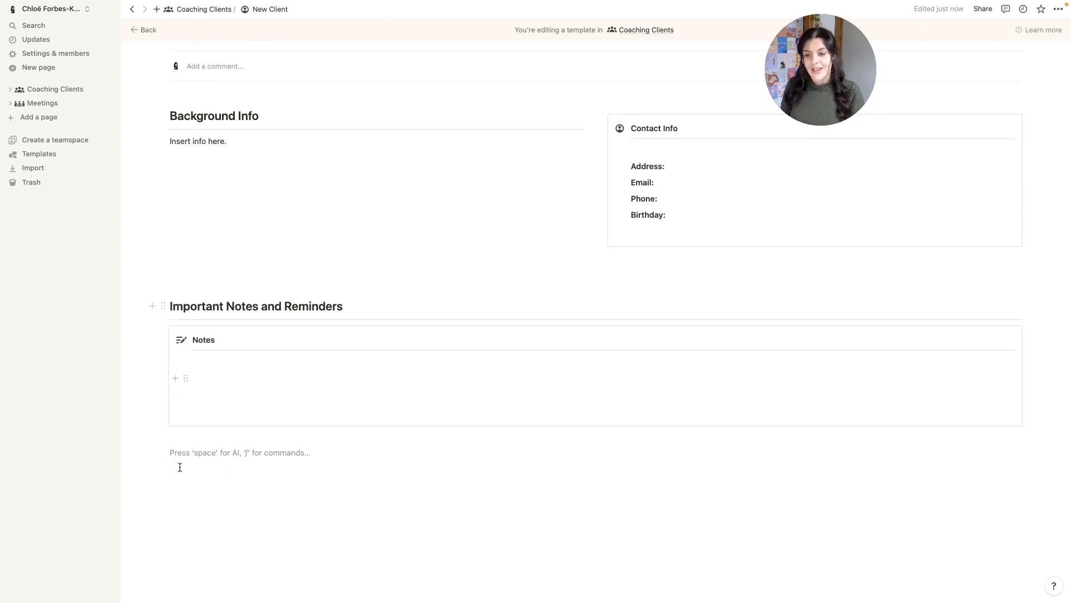
{"action": "type", "text": "/h"}
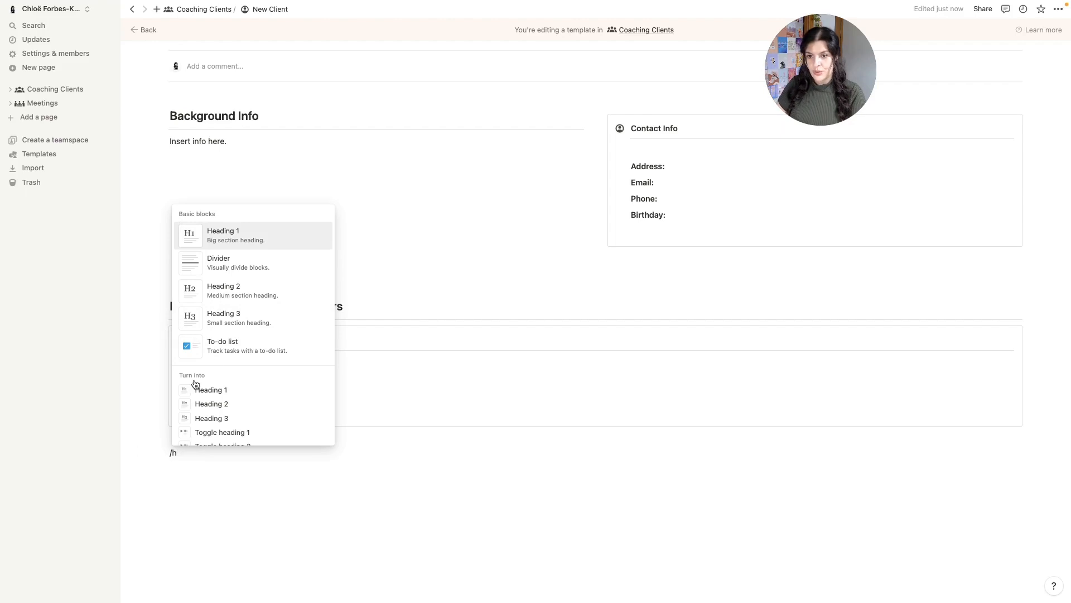
{"action": "left_click", "coordinate": [256, 291]}
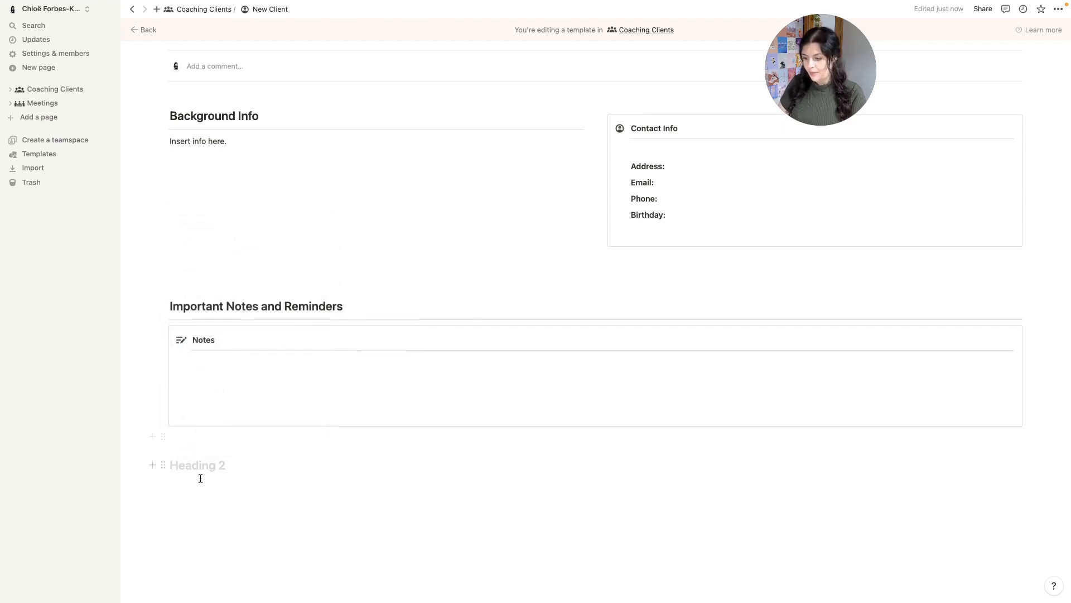
{"action": "type", "text": "Meetings and Meeting Notes"}
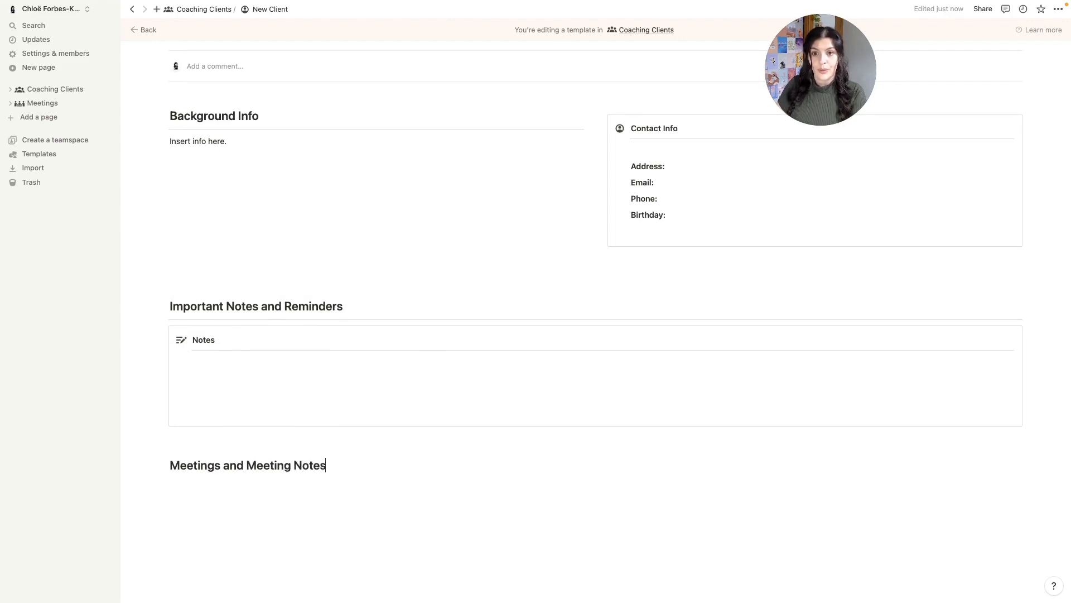
{"action": "key", "text": "Return"}
{"action": "type", "text": "---"}
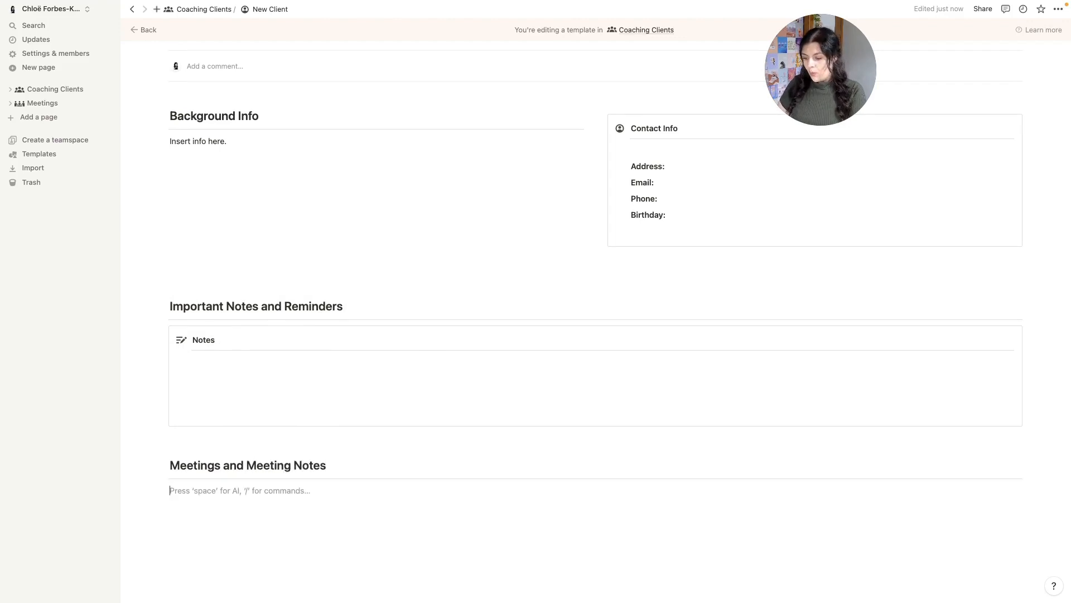
{"action": "type", "text": "/"}
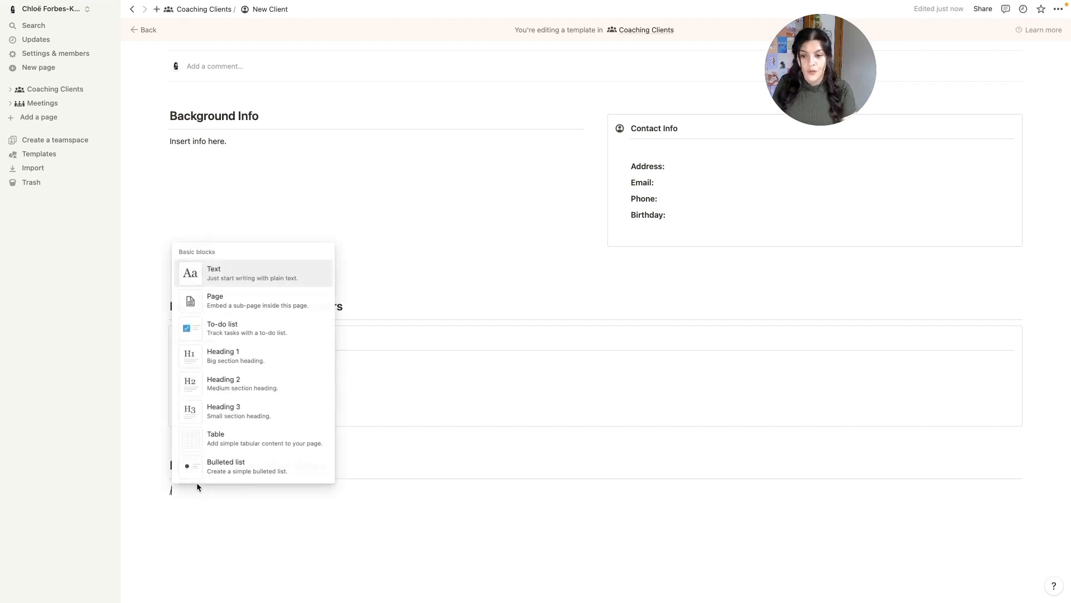
{"action": "type", "text": "linked"}
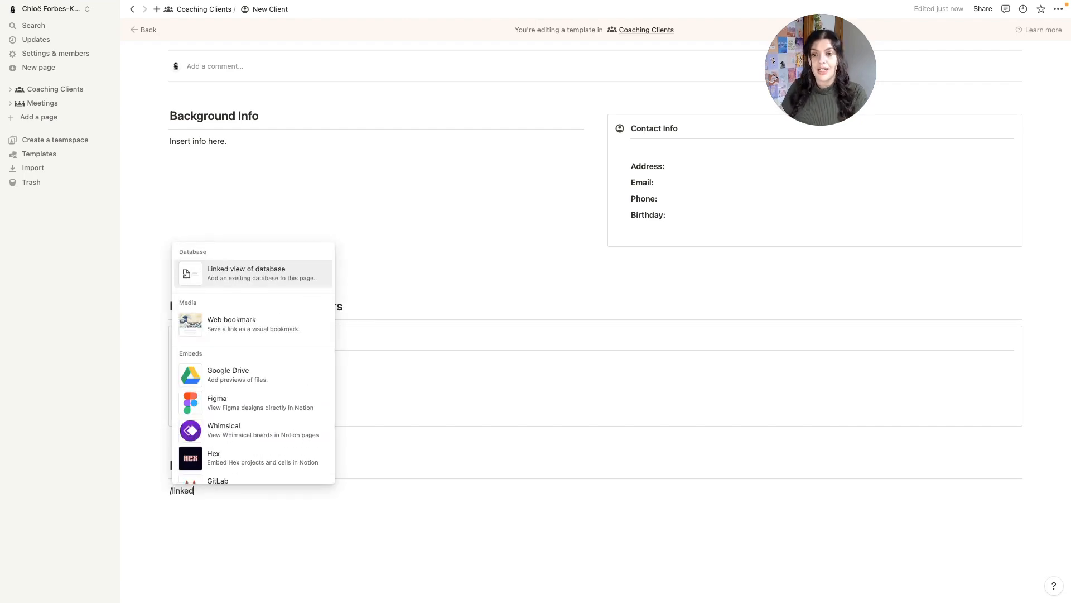
- Insert a linked Meetings view copied from 'add new meeting', named meetings, in List layout
{"action": "left_click", "coordinate": [257, 282]}
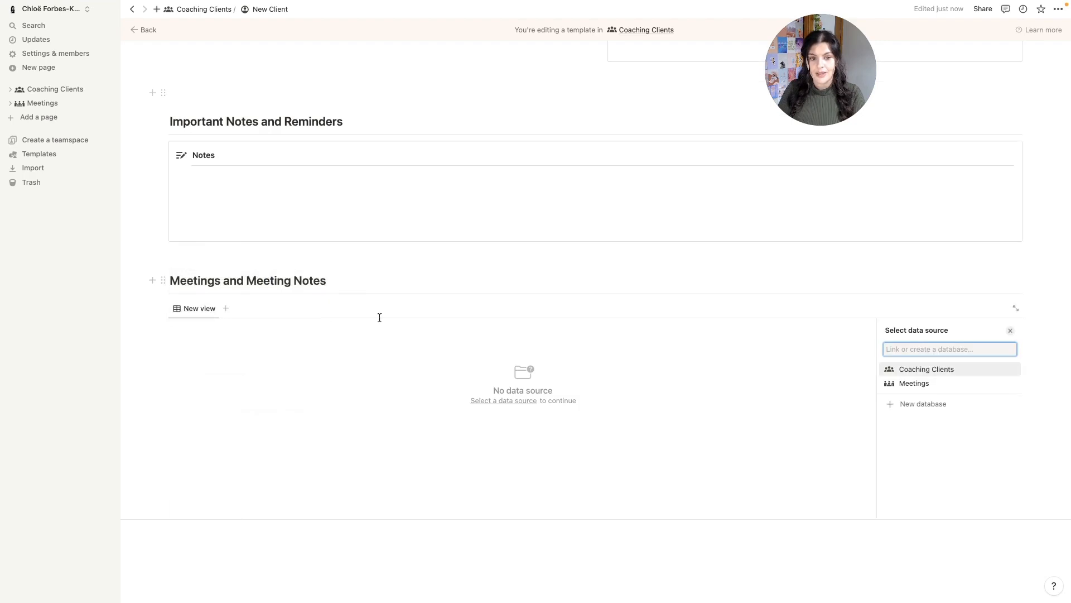
{"action": "left_click", "coordinate": [912, 385]}
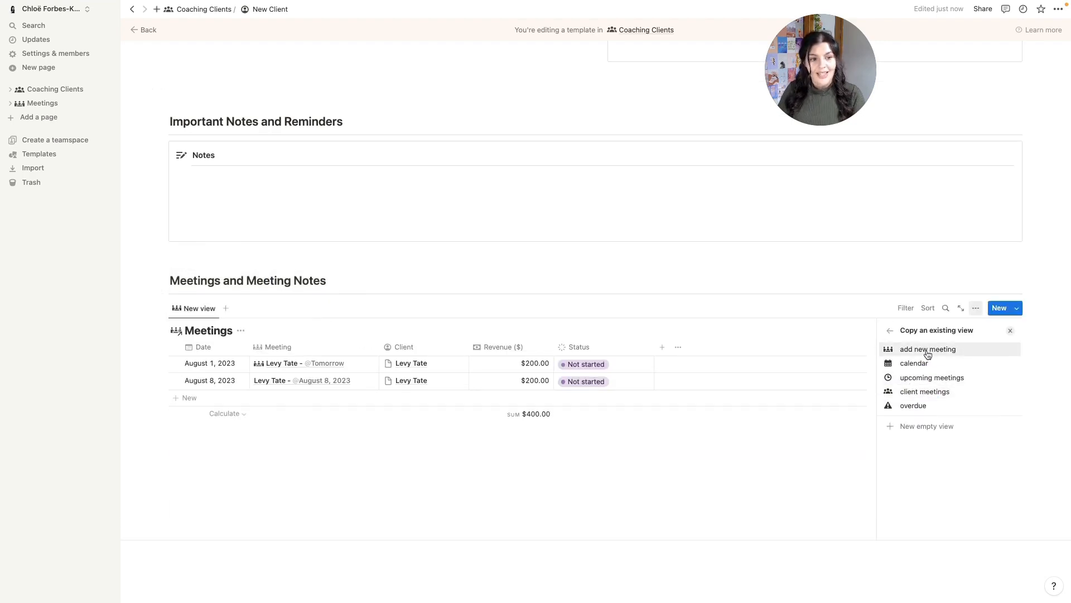
{"action": "left_click", "coordinate": [929, 355]}
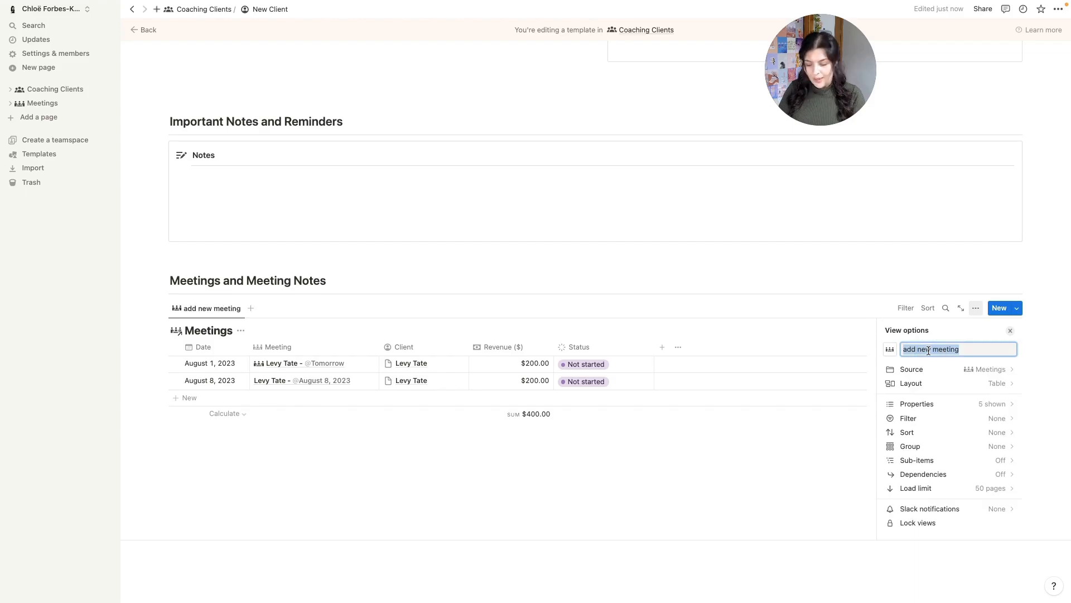
{"action": "type", "text": "meetings"}
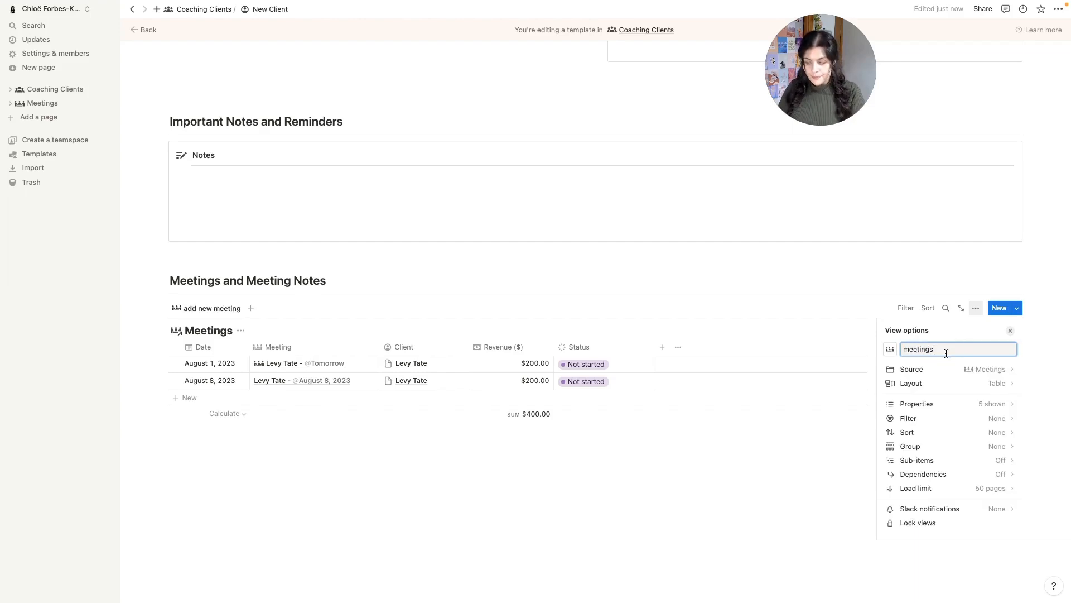
{"action": "left_click", "coordinate": [1002, 383]}
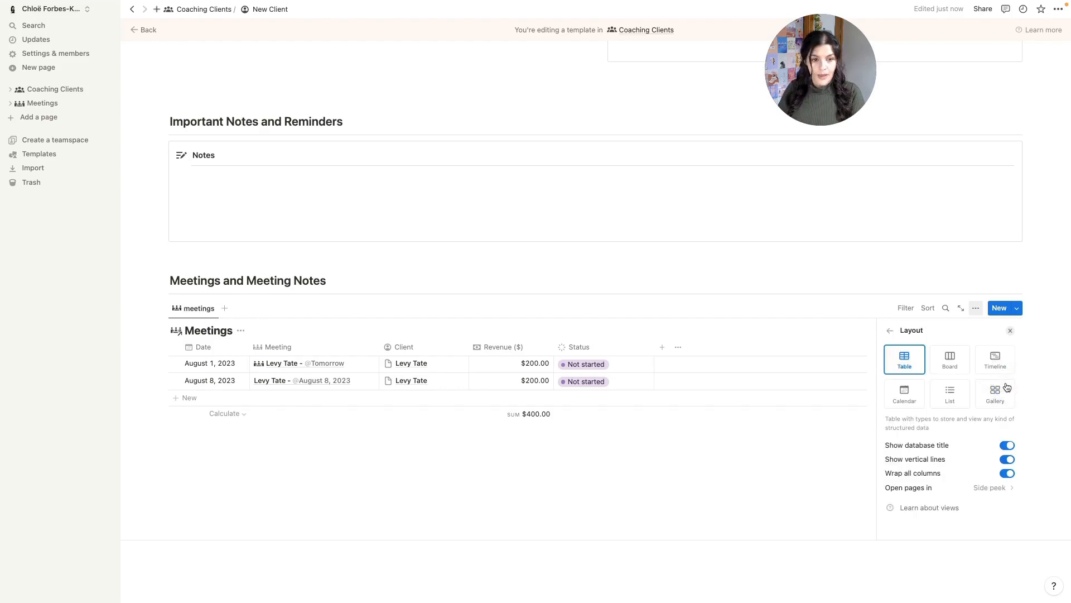
{"action": "left_click", "coordinate": [952, 400]}
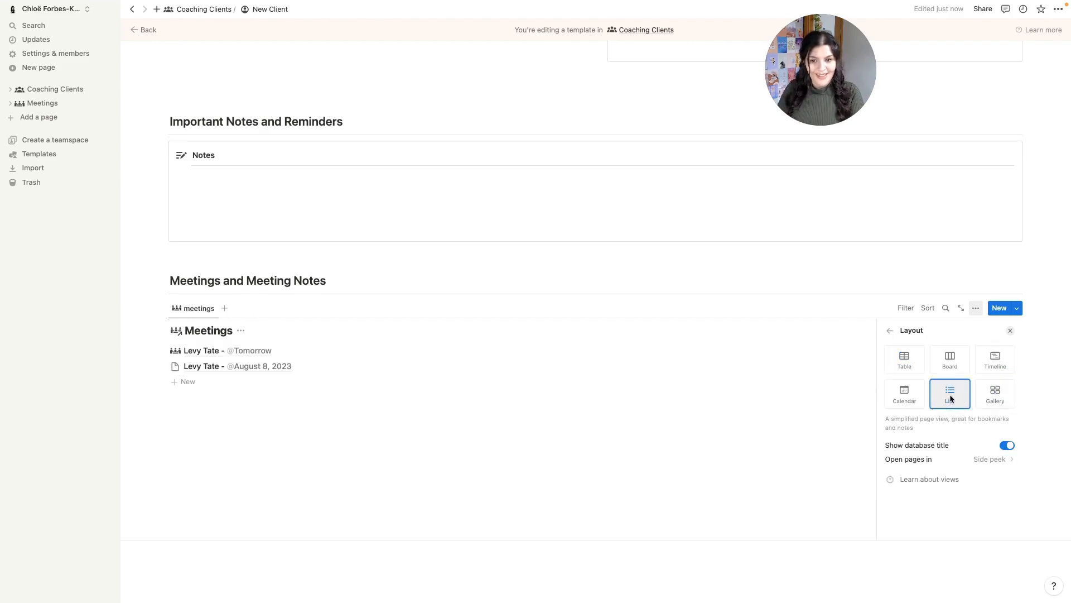
{"action": "key", "text": "Escape"}
- Filter the meetings list by Client, set to the New Client page
{"action": "left_click", "coordinate": [904, 307]}
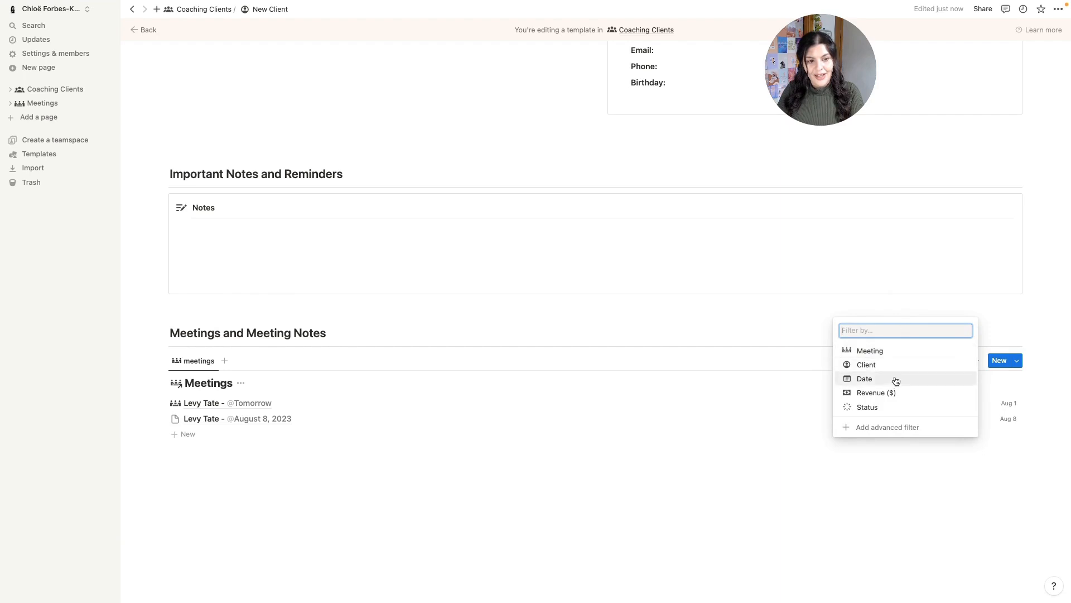
{"action": "left_click", "coordinate": [872, 367]}
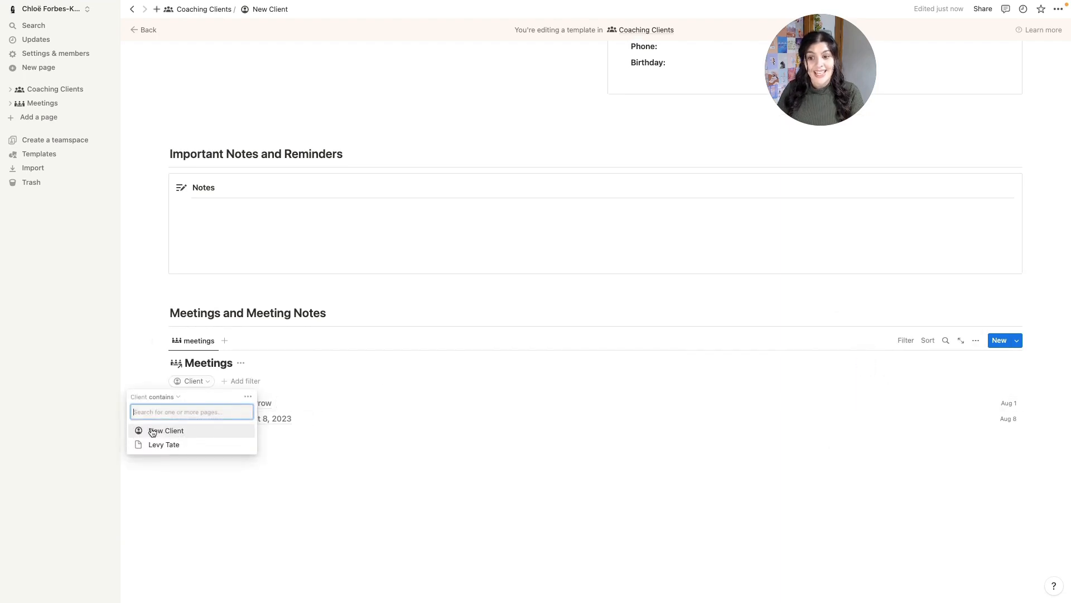
{"action": "scroll", "coordinate": [498, 252], "scroll_direction": "up", "scroll_amount": 2}
{"action": "scroll", "coordinate": [498, 252], "scroll_direction": "up", "scroll_amount": 8}
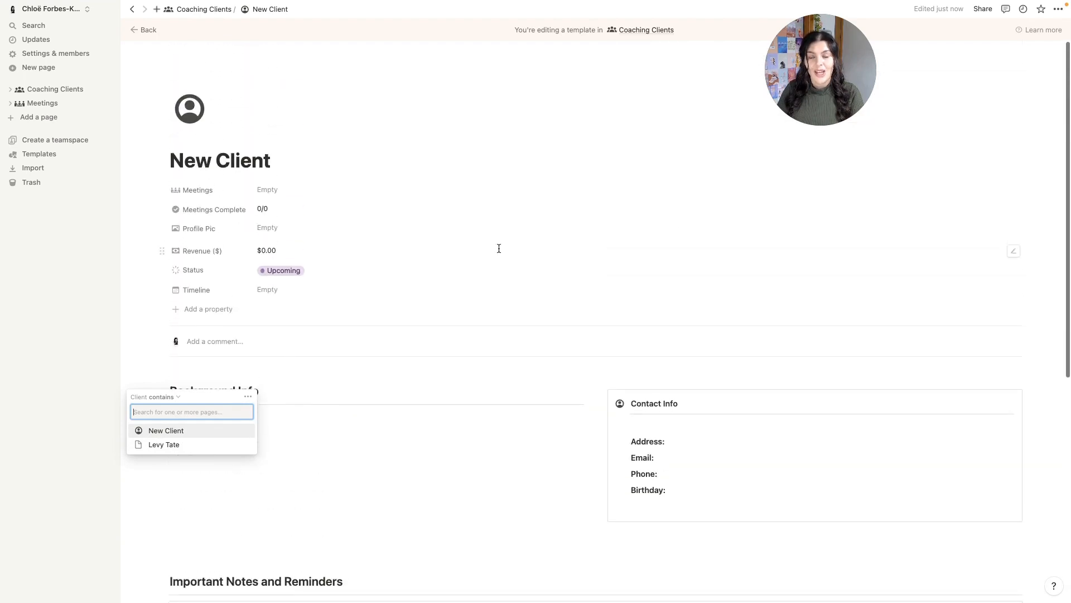
{"action": "scroll", "coordinate": [498, 248], "scroll_direction": "down", "scroll_amount": 10}
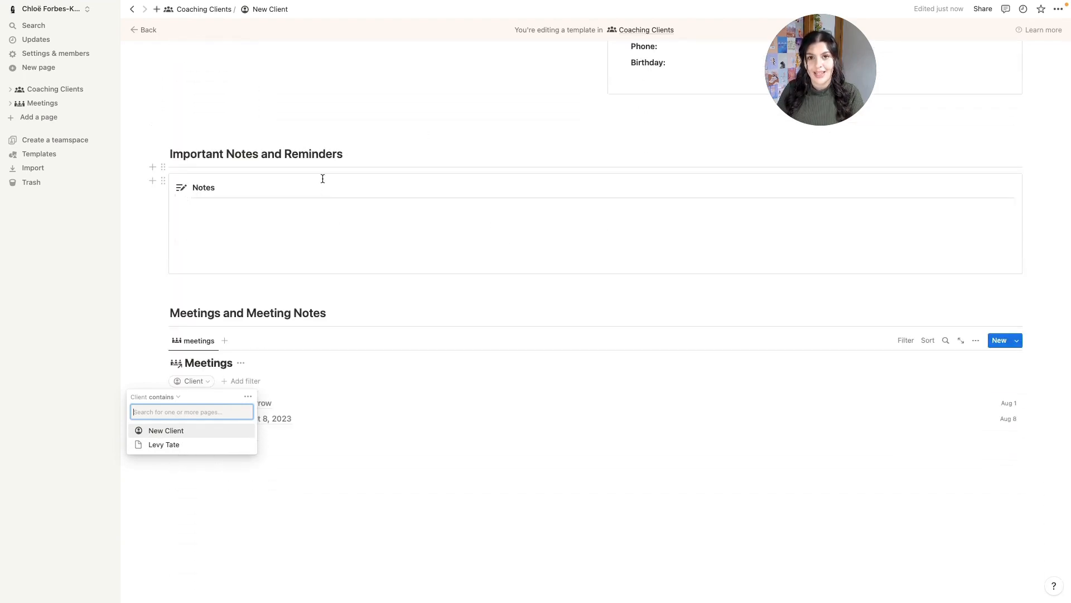
{"action": "left_click", "coordinate": [170, 434]}
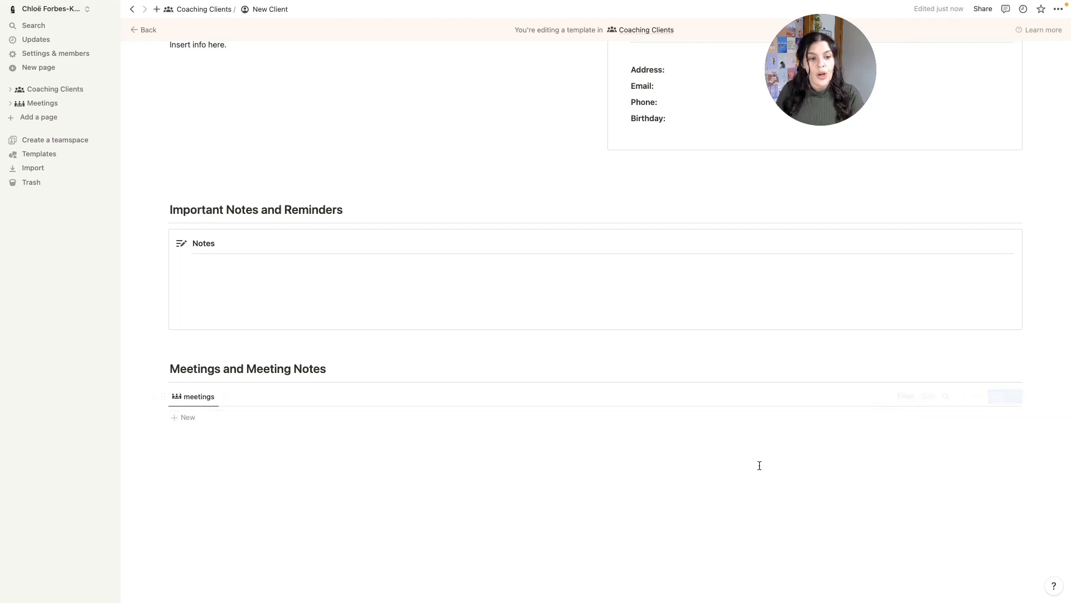
{"action": "left_click", "coordinate": [906, 396]}
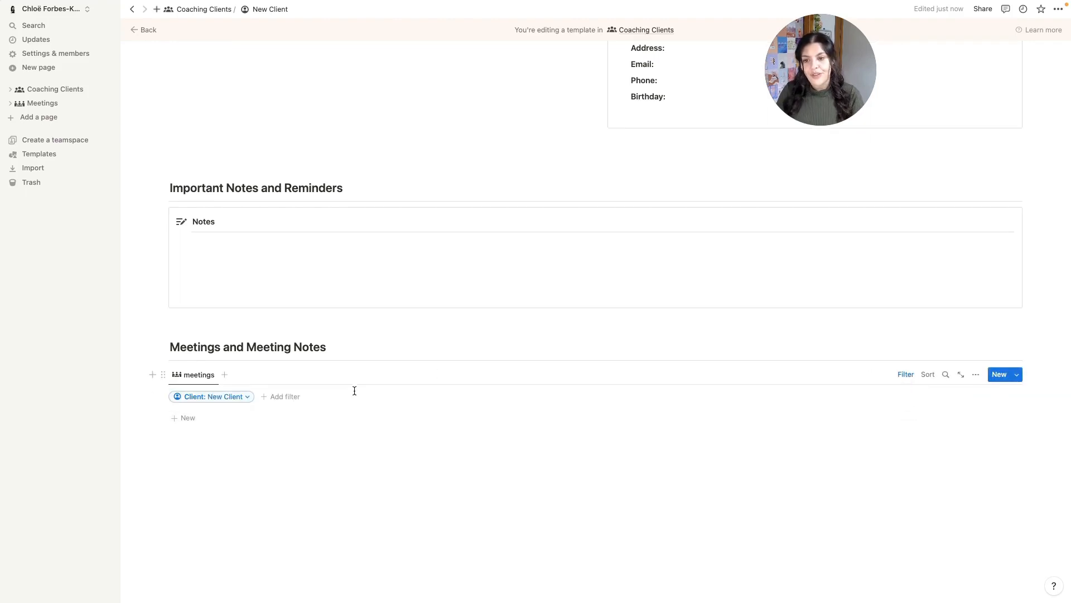
{"action": "left_click", "coordinate": [208, 399]}
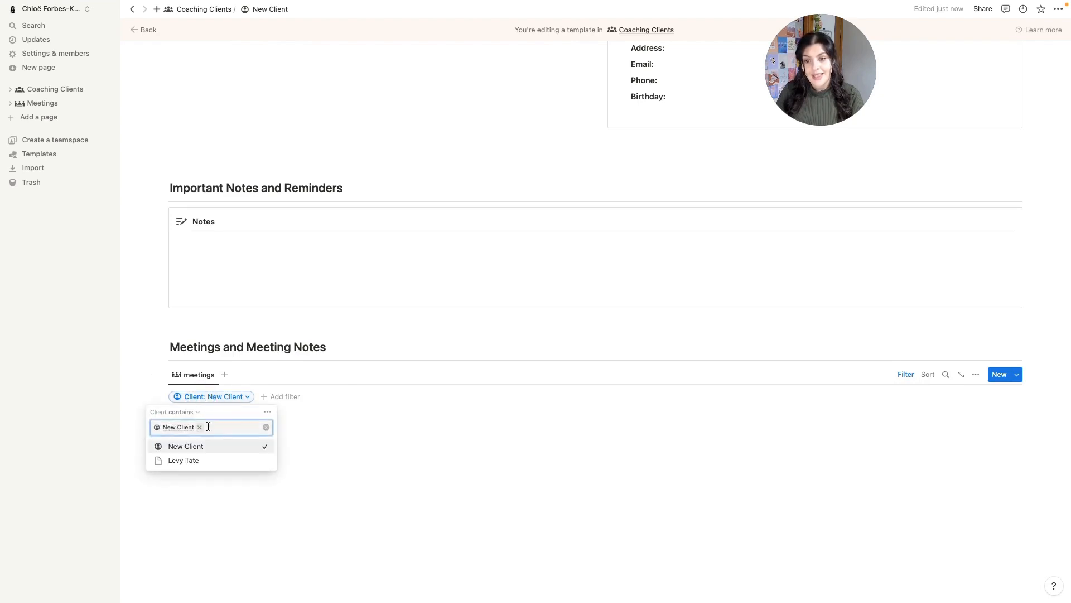
{"action": "left_click", "coordinate": [460, 185]}
{"action": "scroll", "coordinate": [460, 189], "scroll_direction": "up", "scroll_amount": 7}
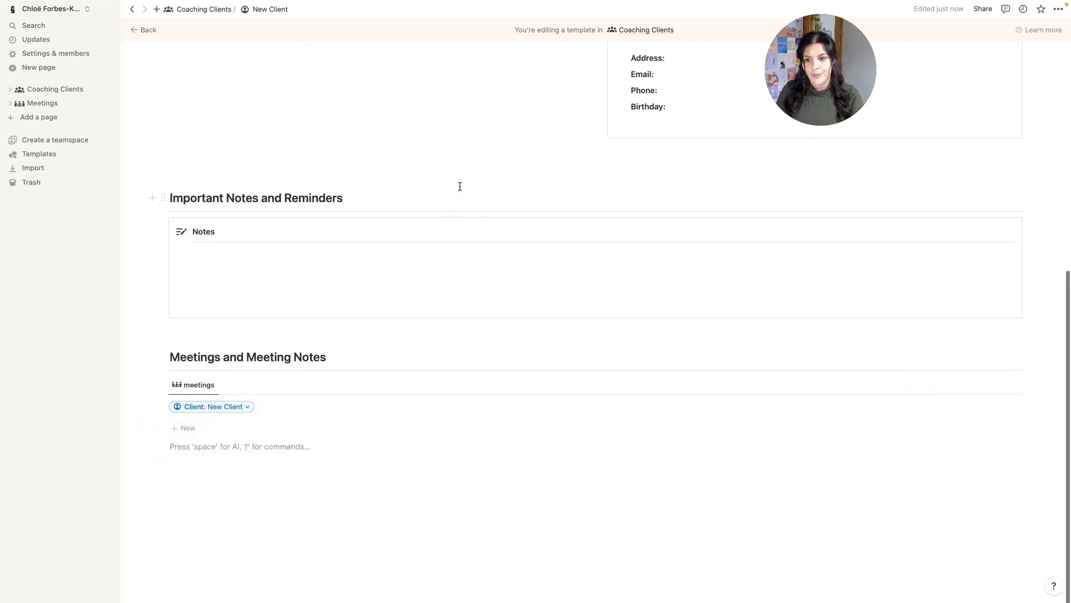
{"action": "left_click", "coordinate": [204, 10]}
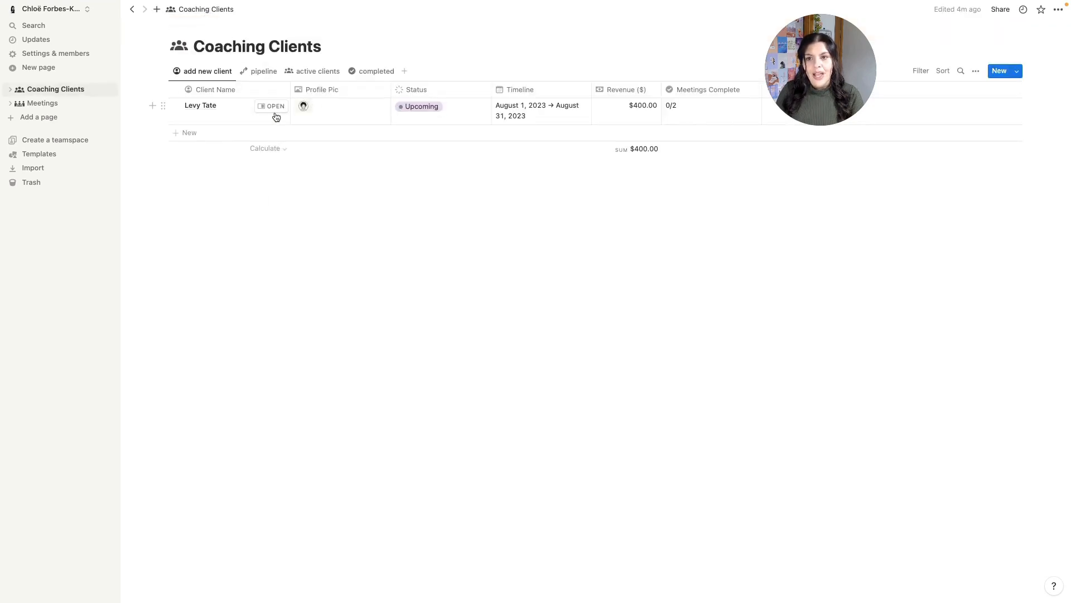
{"action": "left_click", "coordinate": [271, 110]}
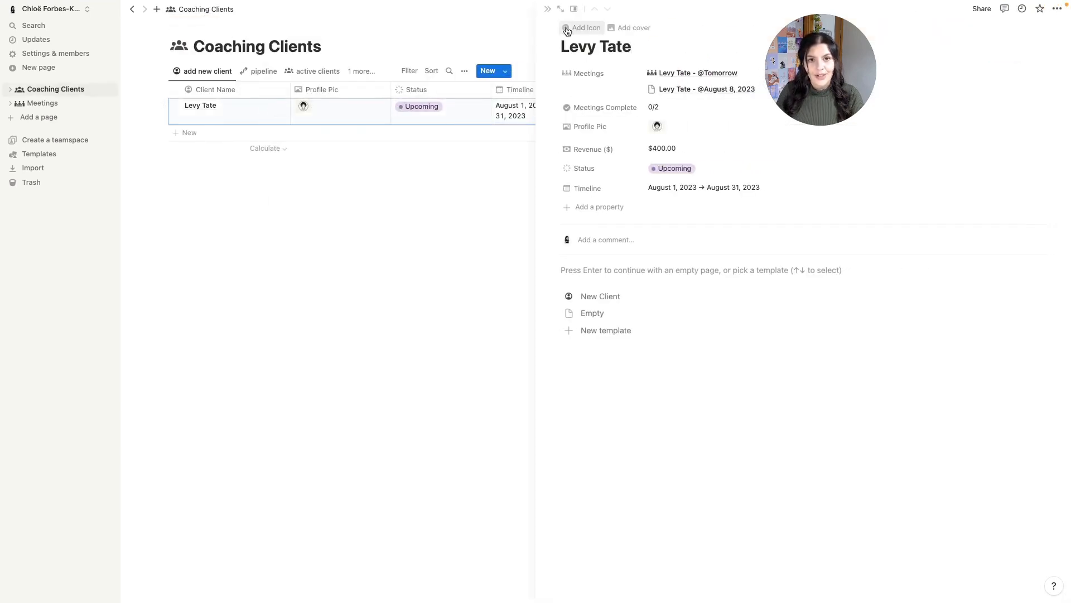
{"action": "left_click", "coordinate": [558, 10]}
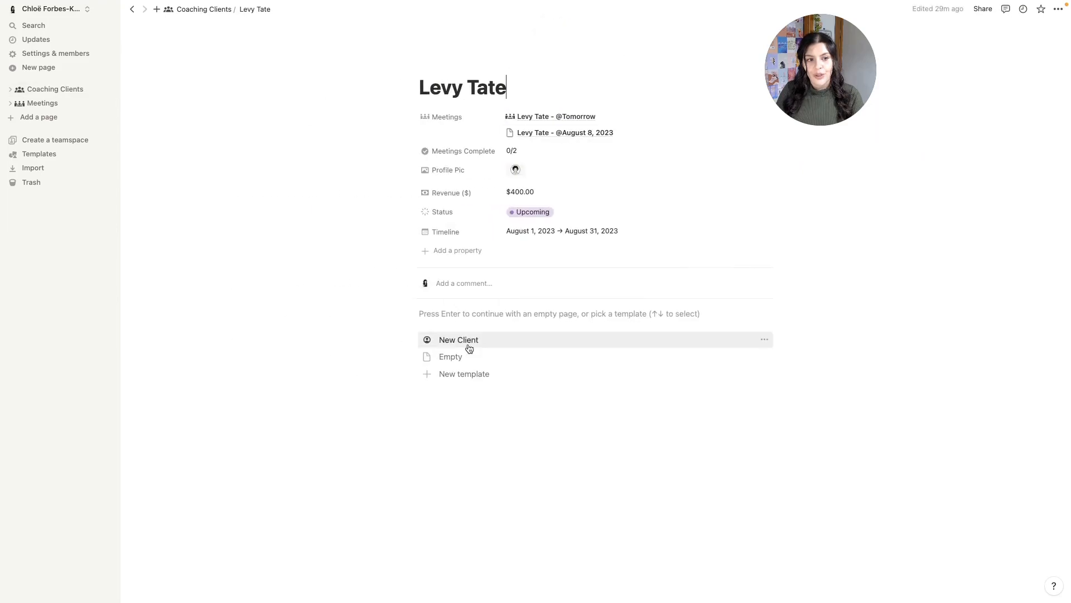
{"action": "left_click", "coordinate": [468, 341]}
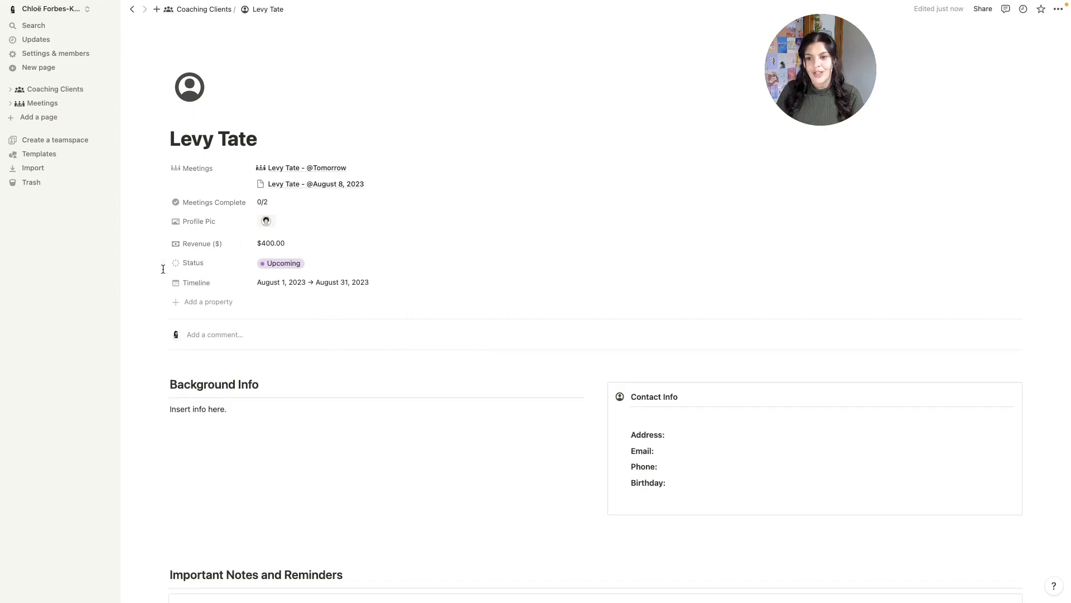
- Move the Meetings property below Timeline and show it as a minimal page section
{"action": "left_click_drag", "start_coordinate": [161, 169], "coordinate": [162, 268]}
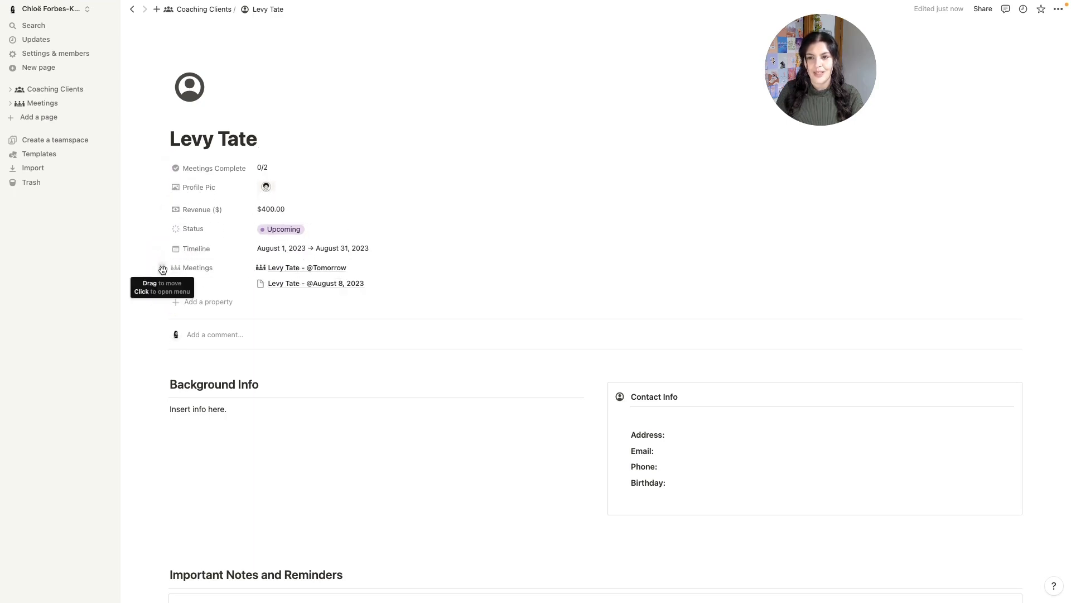
{"action": "left_click", "coordinate": [161, 268]}
{"action": "mouse_move", "coordinate": [198, 286]}
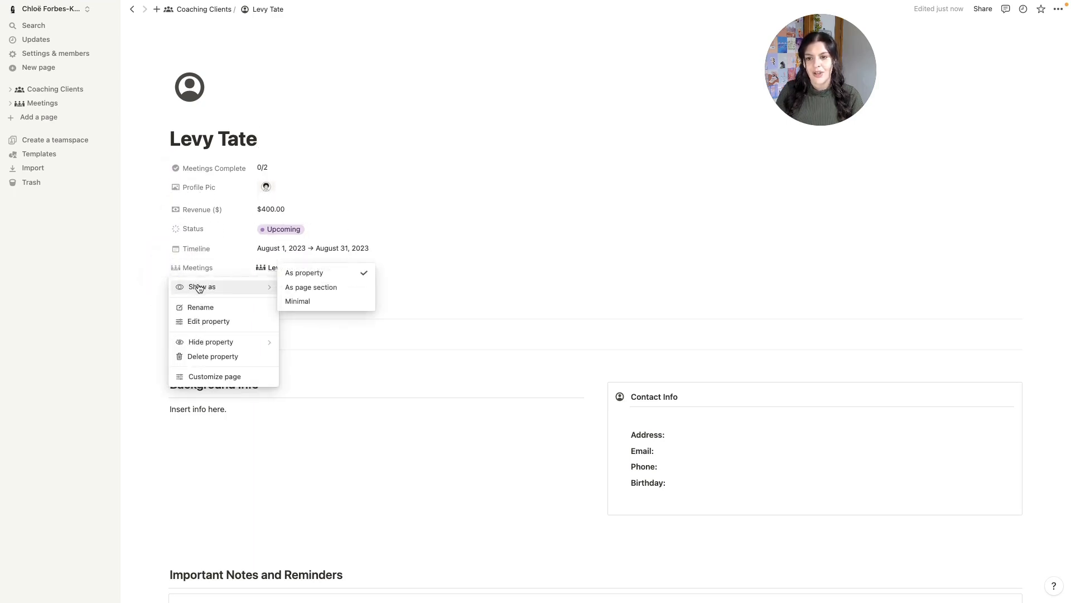
{"action": "left_click", "coordinate": [333, 301]}
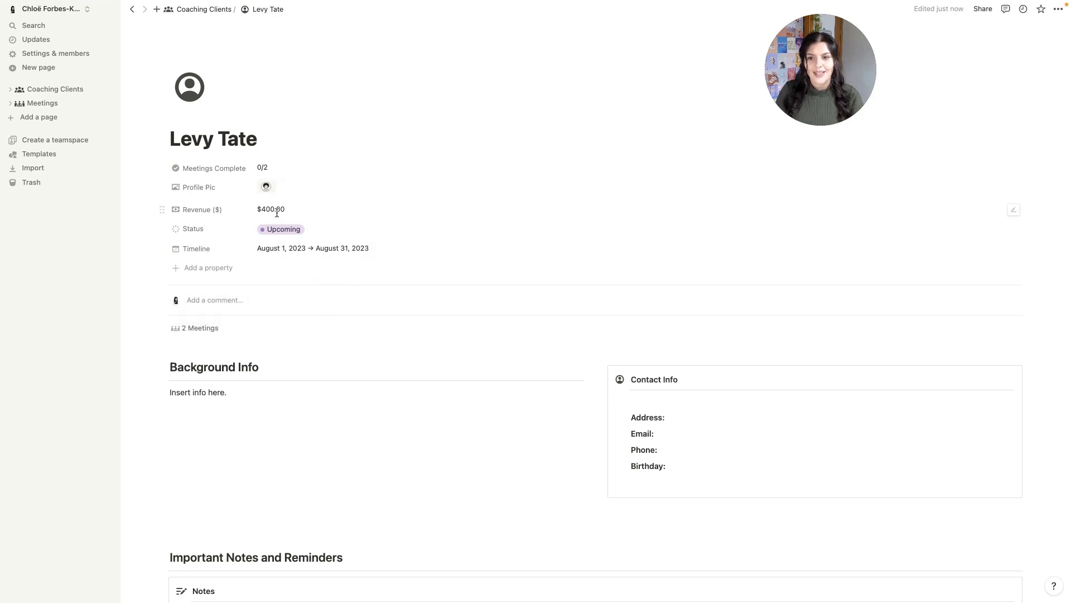
{"action": "left_click_drag", "start_coordinate": [170, 190], "coordinate": [160, 172]}
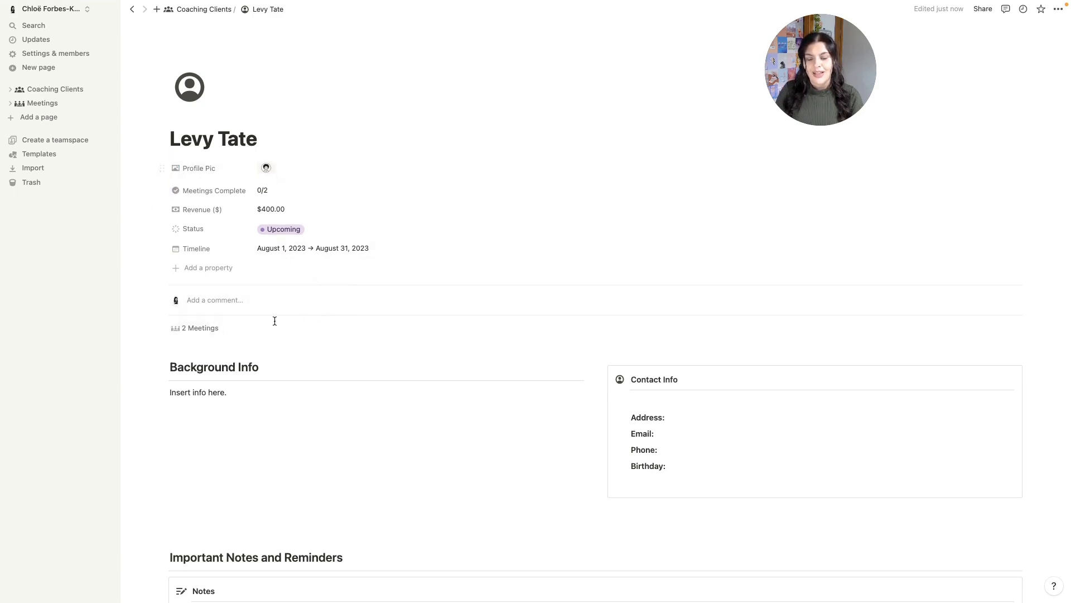
{"action": "scroll", "coordinate": [274, 321], "scroll_direction": "down", "scroll_amount": 2}
{"action": "scroll", "coordinate": [274, 321], "scroll_direction": "down", "scroll_amount": 3}
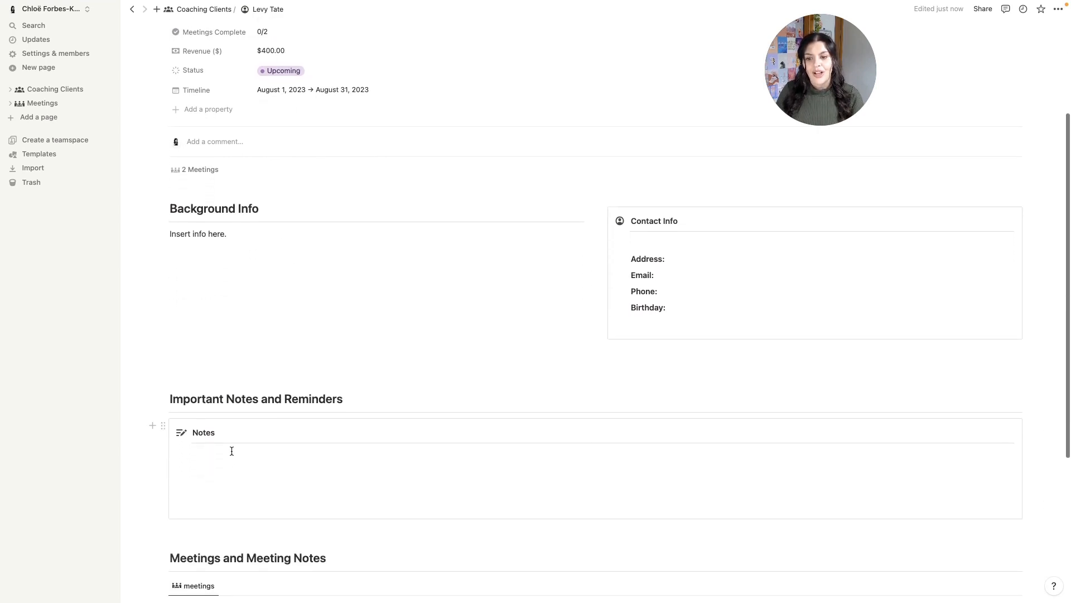
{"action": "scroll", "coordinate": [233, 450], "scroll_direction": "down", "scroll_amount": 5}
{"action": "scroll", "coordinate": [233, 452], "scroll_direction": "down", "scroll_amount": 1}
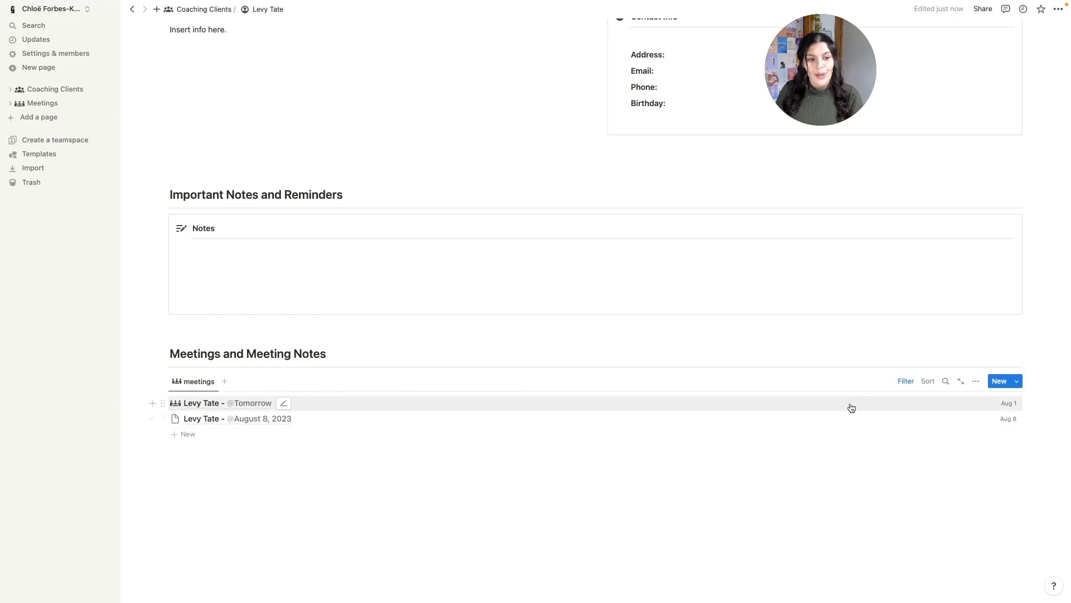
{"action": "left_click", "coordinate": [906, 381]}
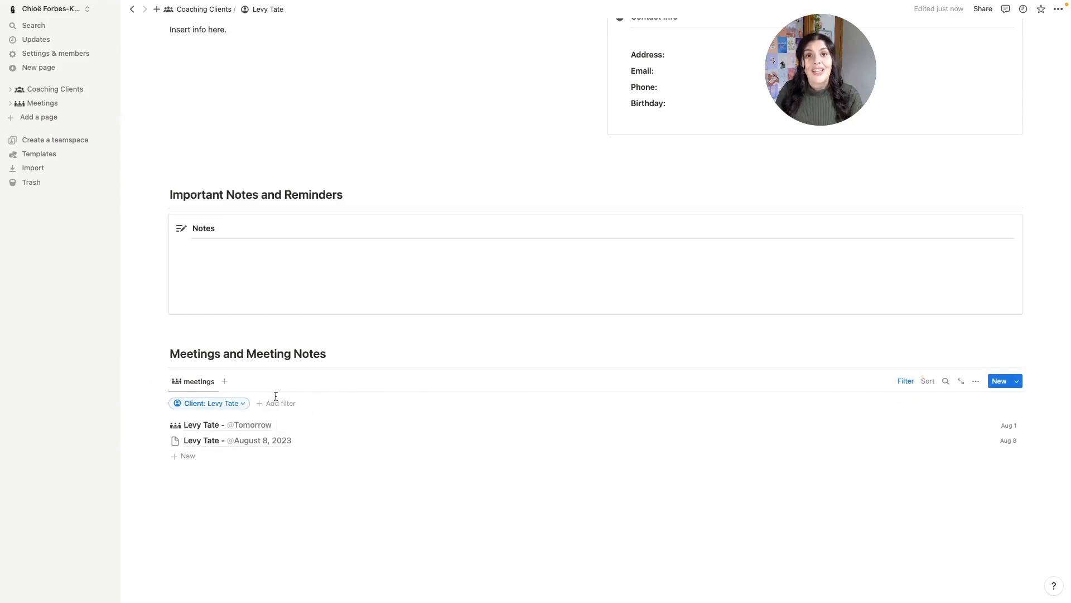
{"action": "scroll", "coordinate": [276, 397], "scroll_direction": "up", "scroll_amount": 10}
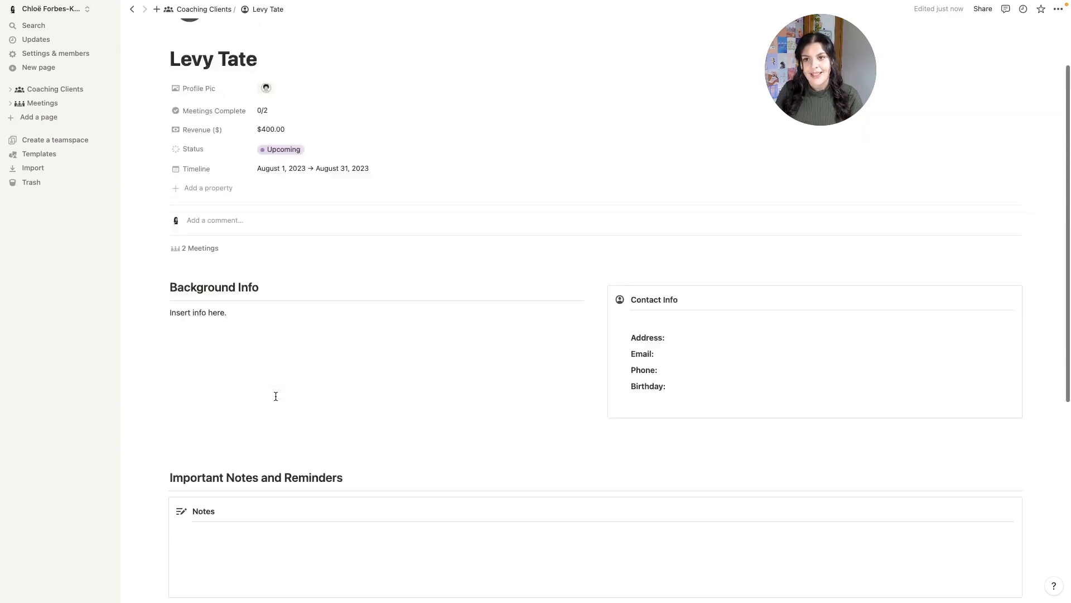
{"action": "left_click", "coordinate": [207, 12]}
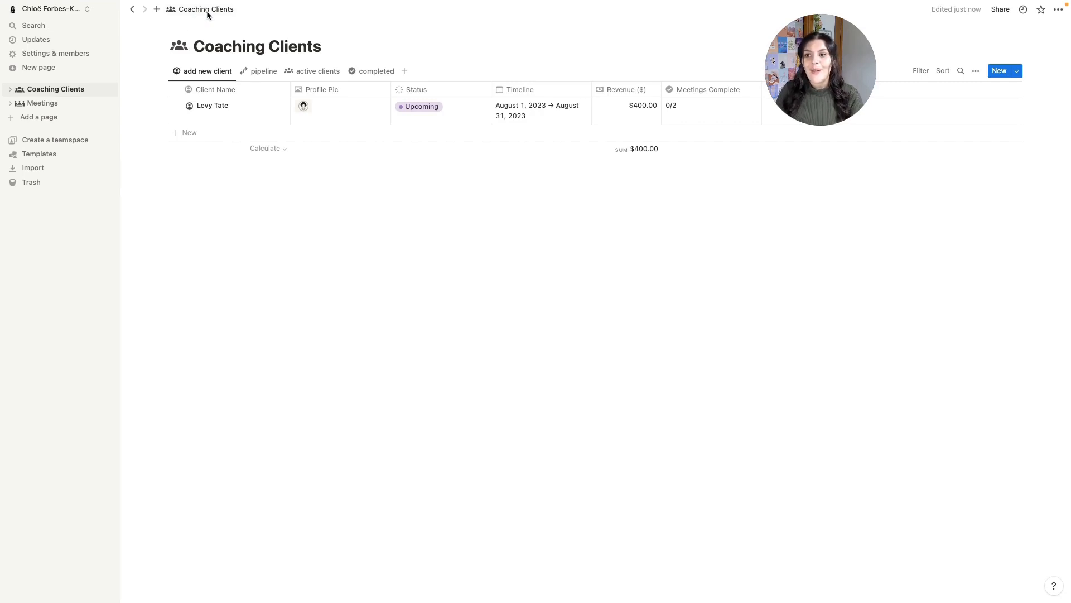
{"action": "left_click", "coordinate": [46, 120]}
- Title the new page 'Coaching in Notion' and give it the puzzle illustration cover
{"action": "type", "text": "C"}
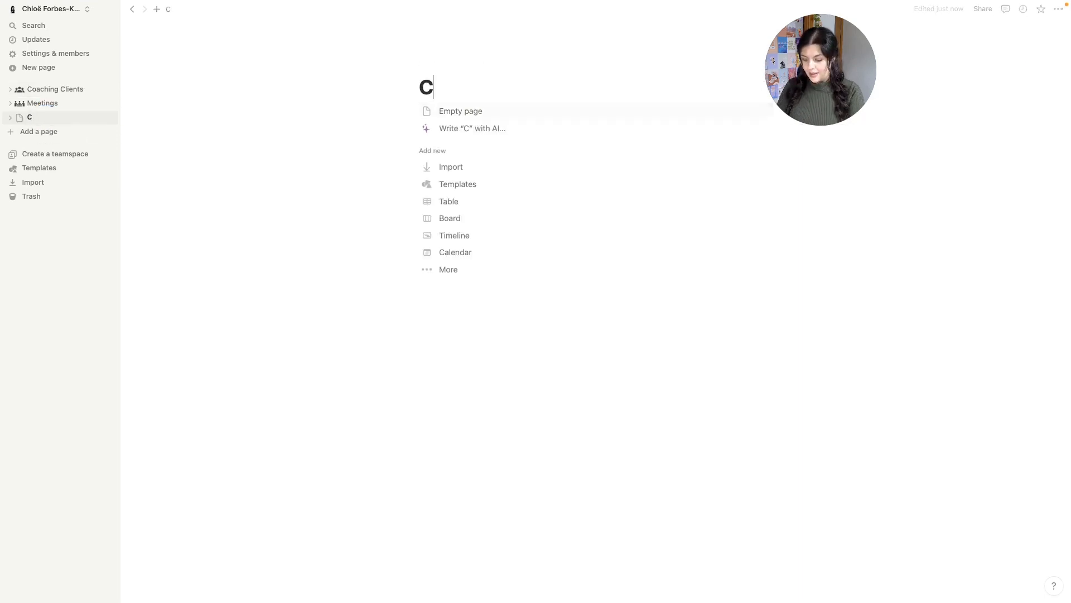
{"action": "type", "text": "oaching in N"}
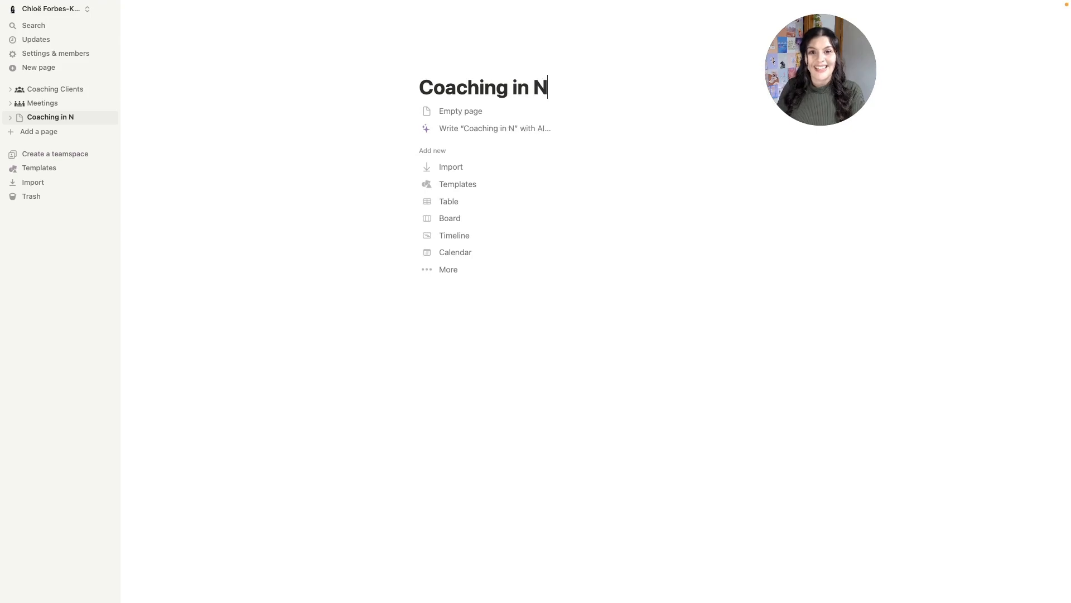
{"action": "type", "text": "otion"}
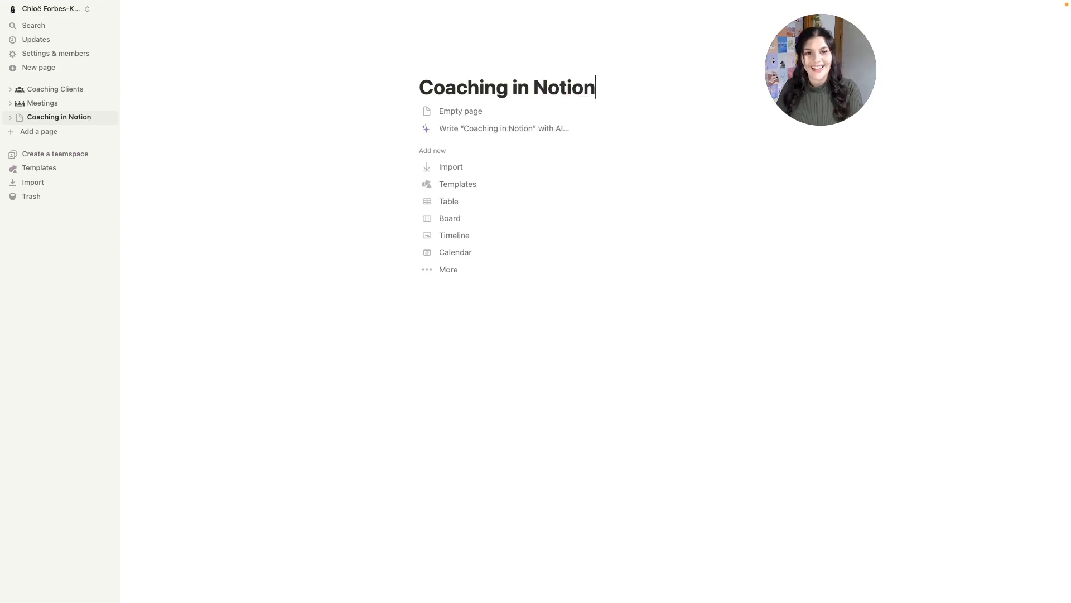
{"action": "left_click", "coordinate": [492, 67]}
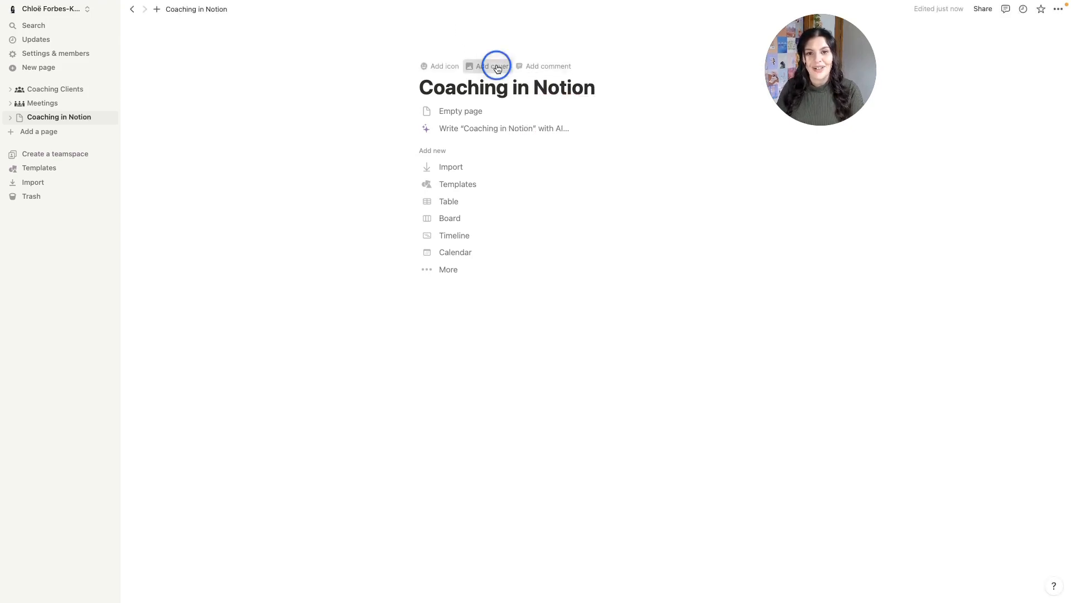
{"action": "left_click", "coordinate": [712, 191]}
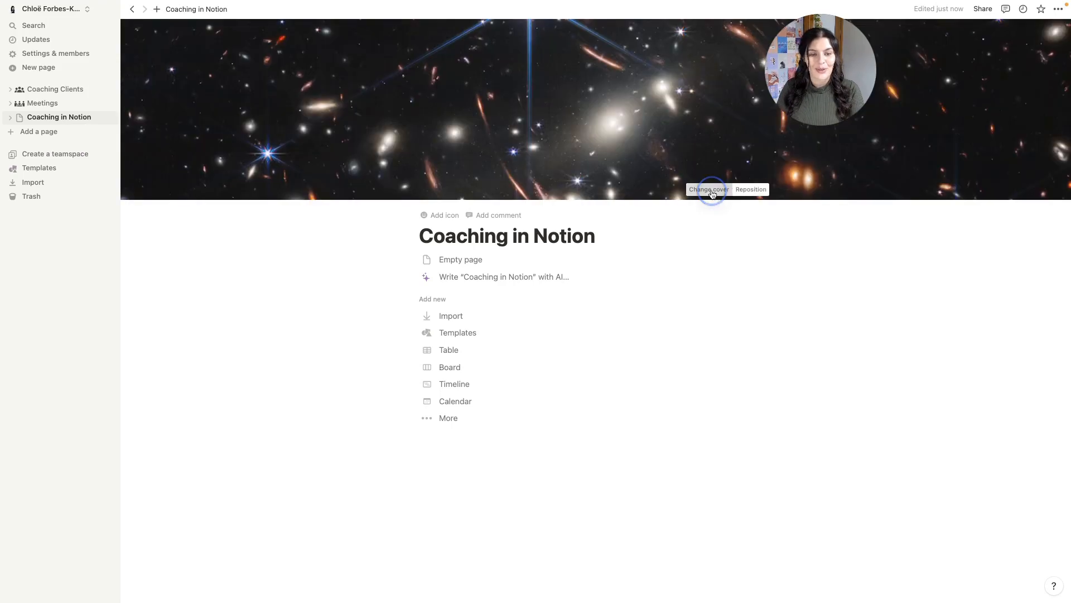
{"action": "left_click", "coordinate": [624, 207]}
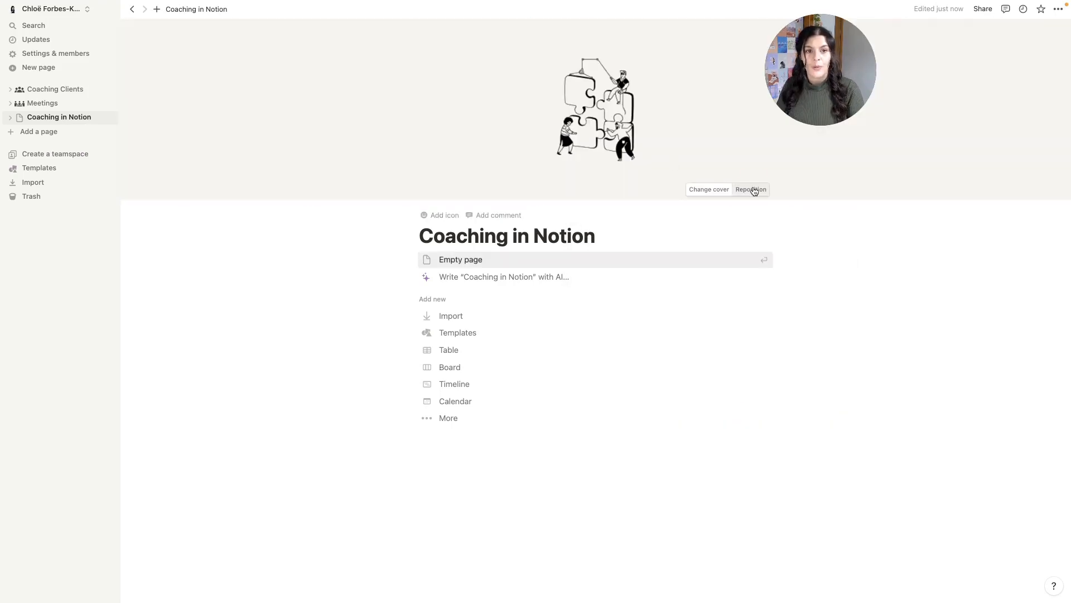
{"action": "left_click", "coordinate": [750, 189]}
{"action": "left_click_drag", "start_coordinate": [657, 122], "coordinate": [659, 127]}
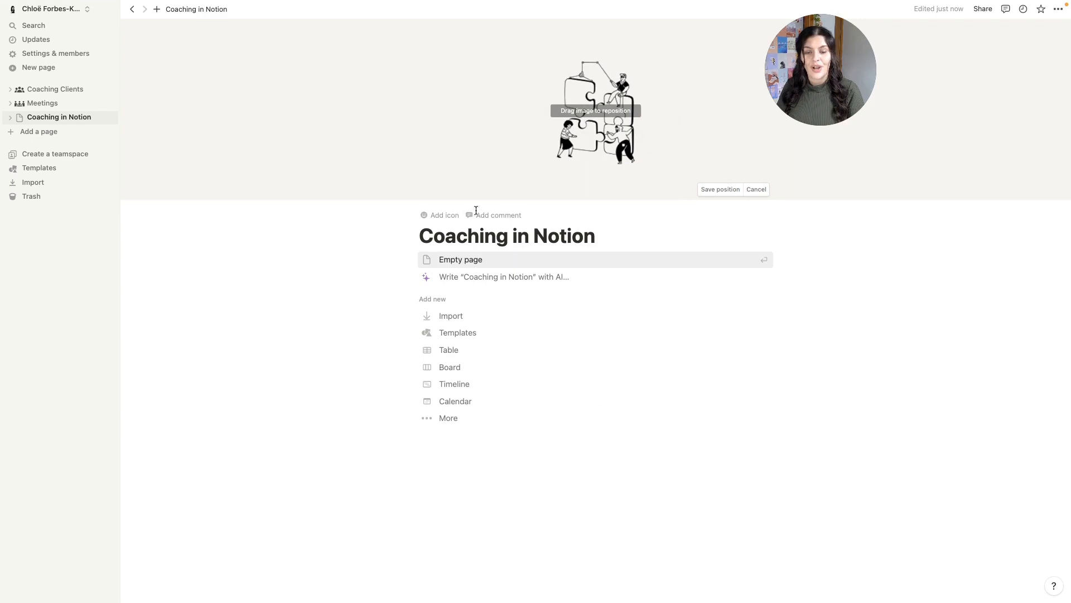
- Add an uploaded puzzle icon and make the page full width
{"action": "left_click", "coordinate": [438, 215]}
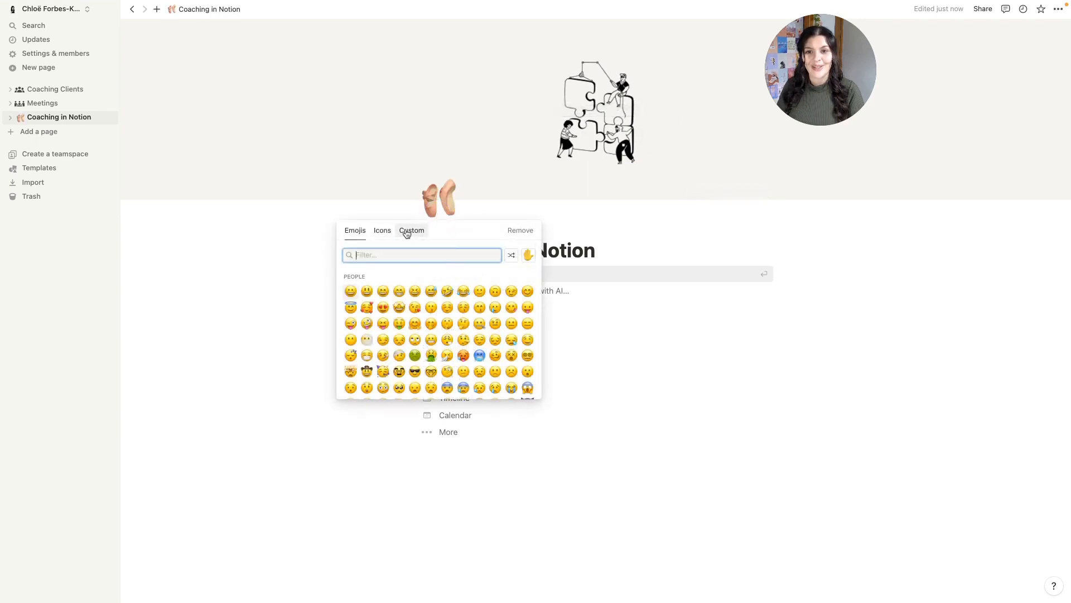
{"action": "left_click", "coordinate": [412, 230]}
{"action": "left_click", "coordinate": [389, 285]}
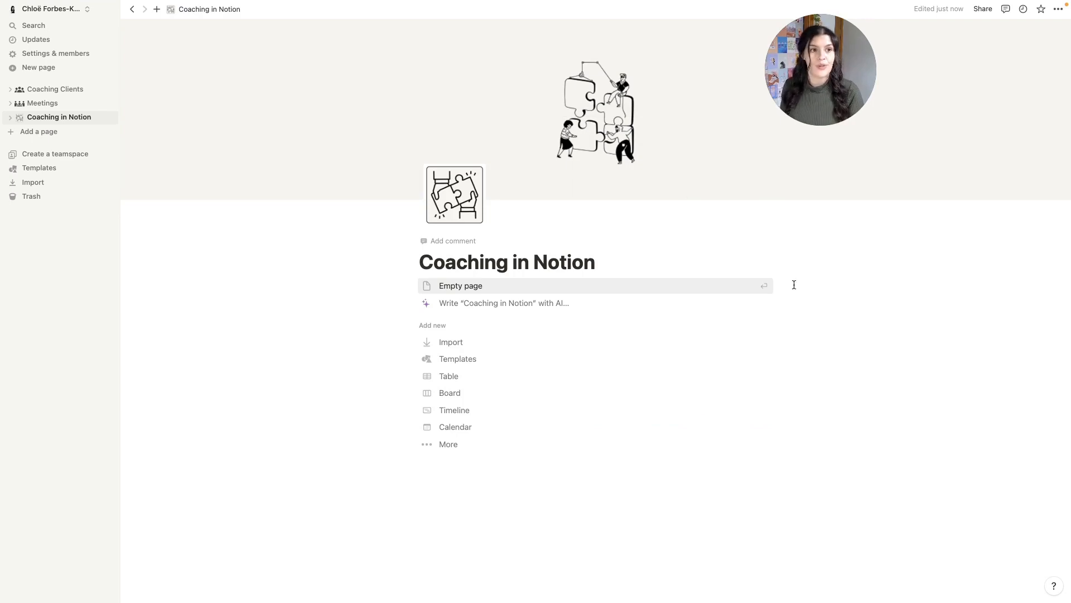
{"action": "left_click", "coordinate": [1058, 10]}
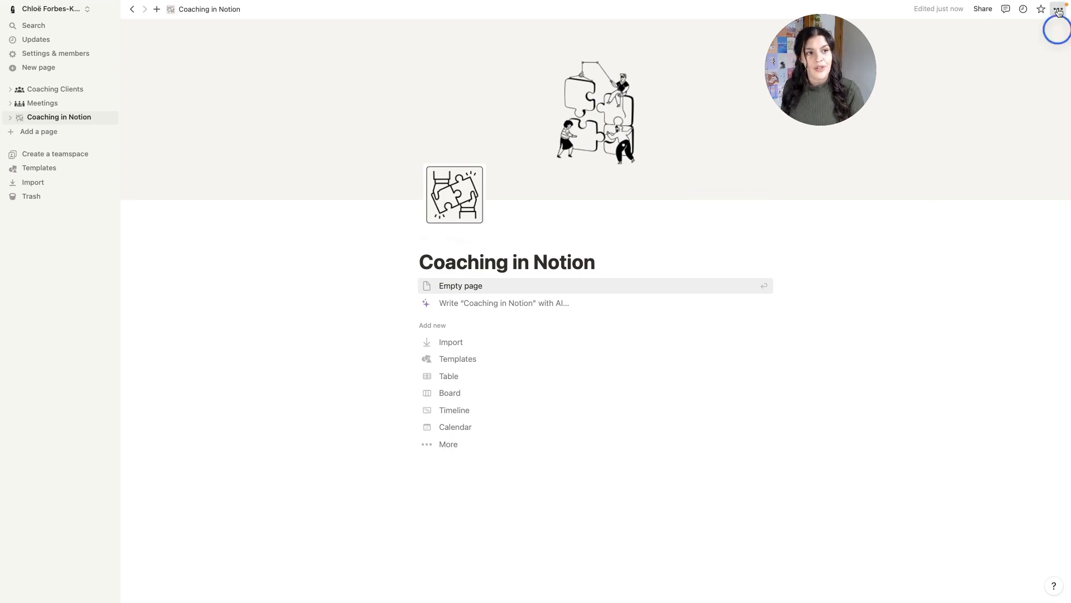
{"action": "left_click", "coordinate": [1051, 96]}
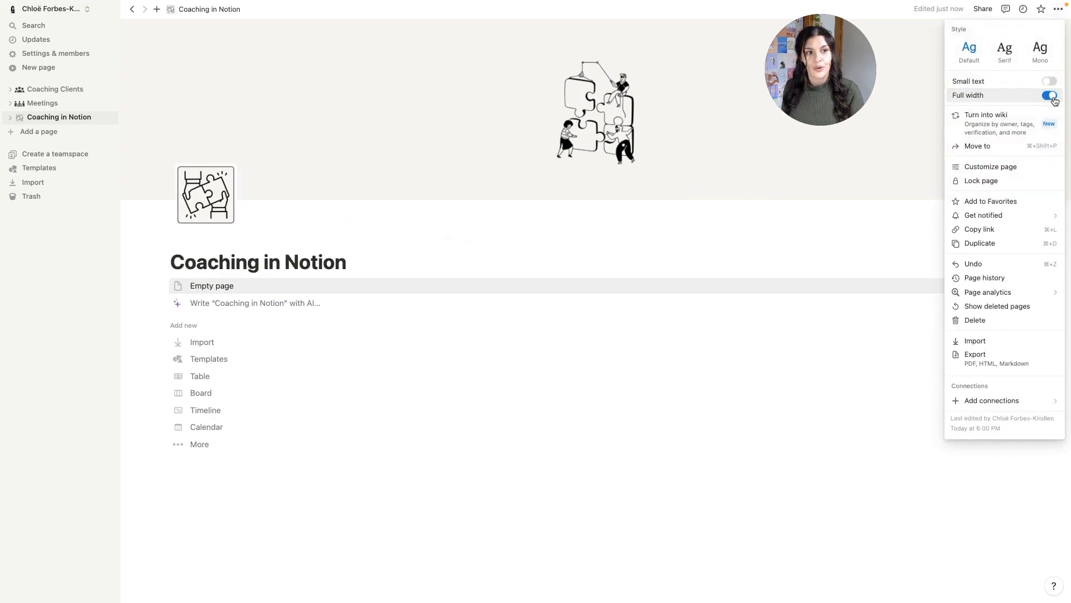
{"action": "left_click", "coordinate": [354, 267]}
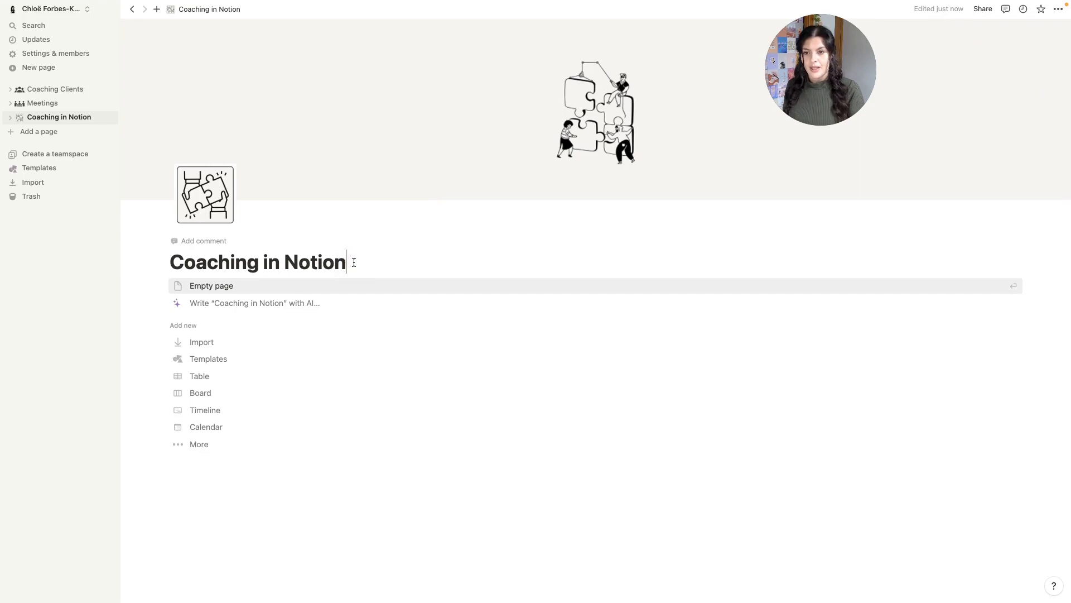
{"action": "key", "text": "Return"}
- Add a divider under the title, then a '01. Manage Clients' Heading 2 with another divider
{"action": "type", "text": "---"}
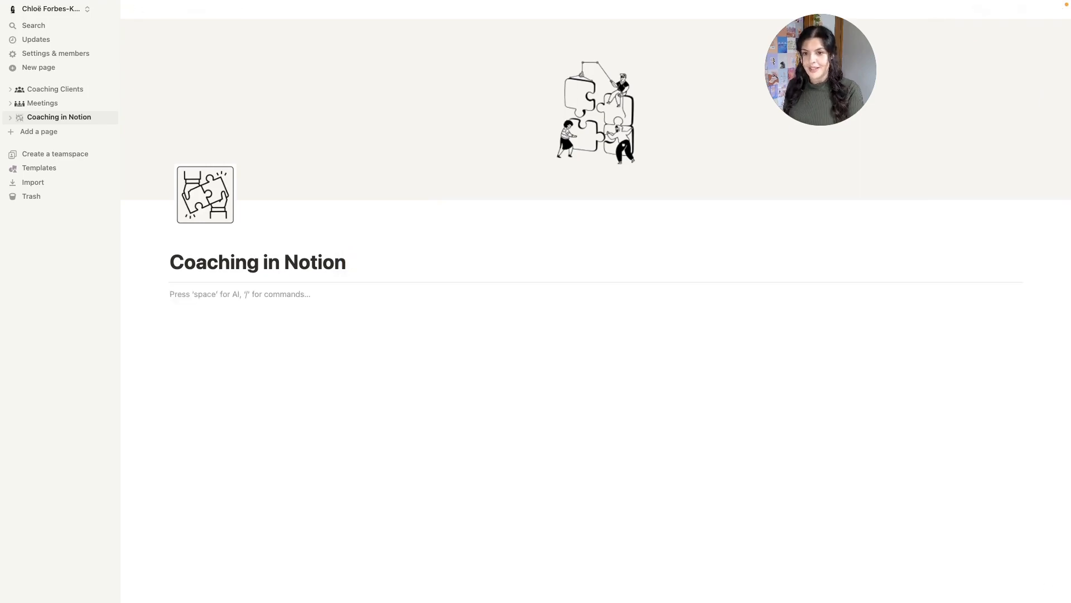
{"action": "key", "text": "Return"}
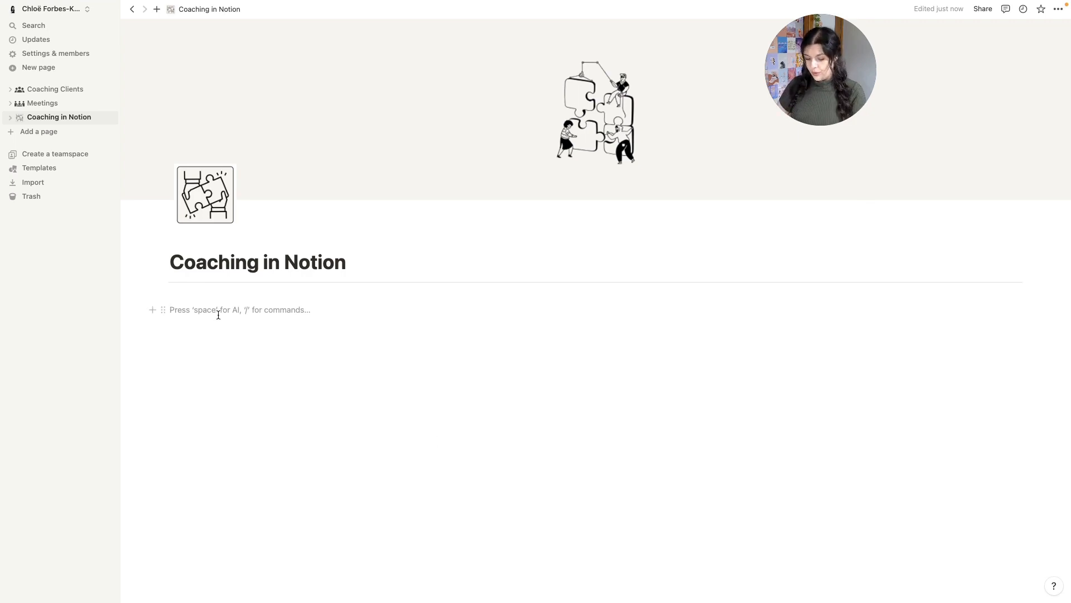
{"action": "type", "text": "/h2"}
{"action": "left_click", "coordinate": [224, 338]}
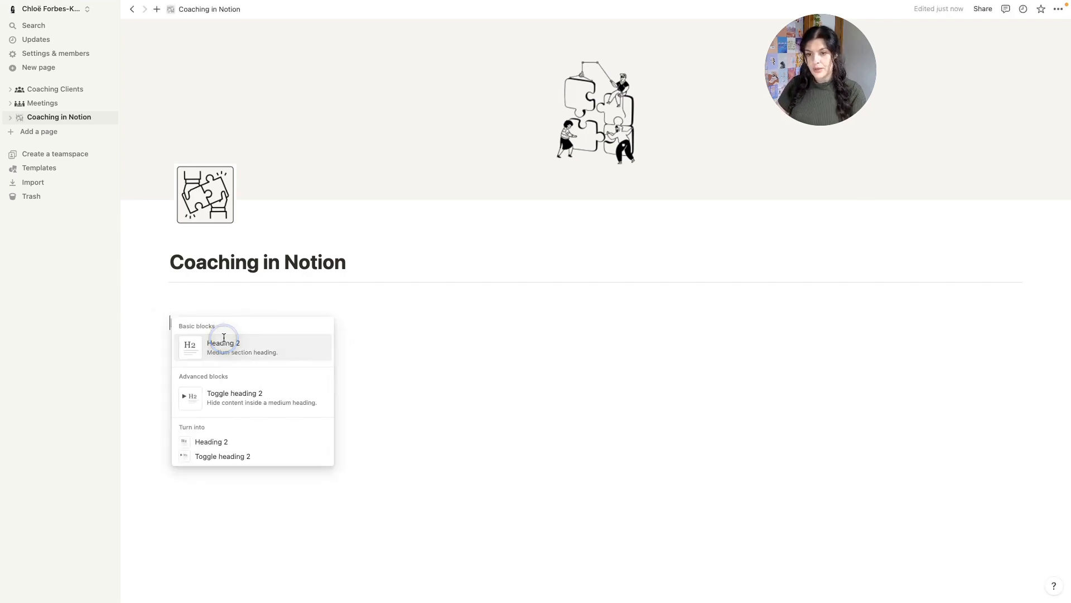
{"action": "type", "text": "0"}
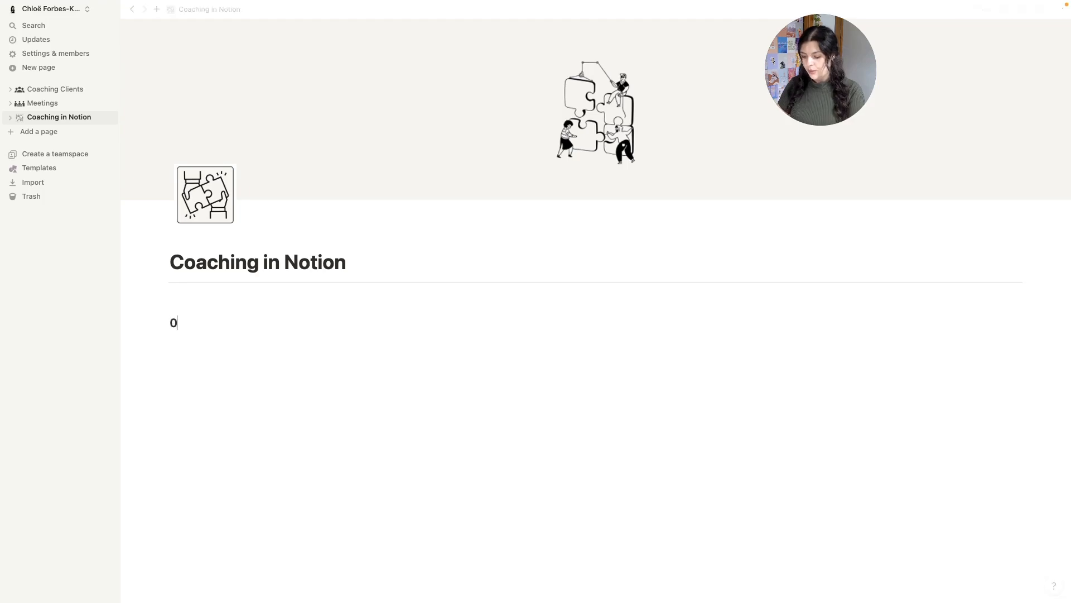
{"action": "type", "text": "1. Manag"}
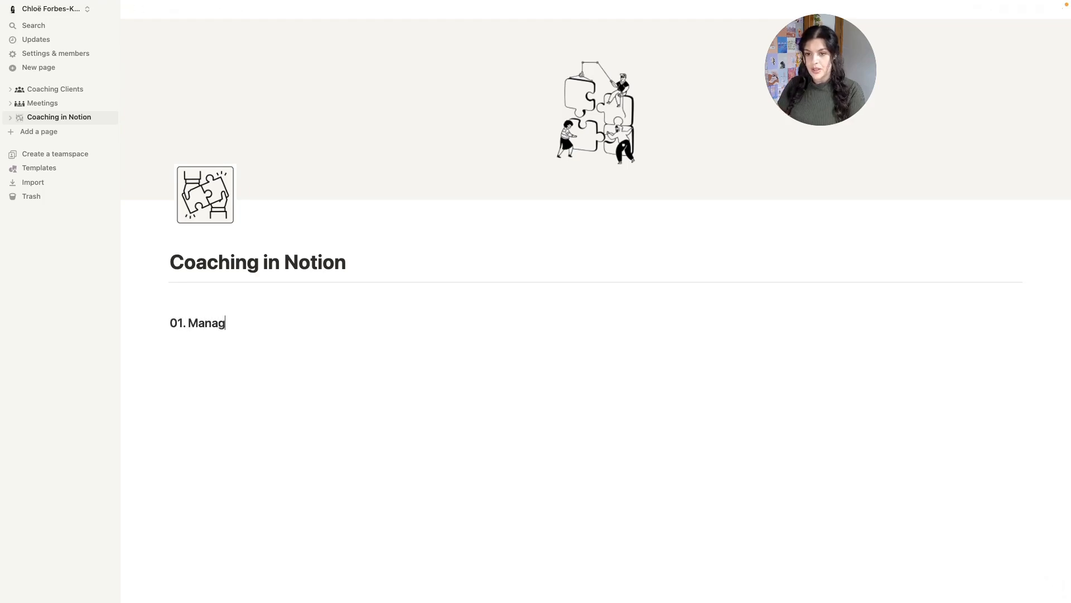
{"action": "type", "text": "e Clients"}
{"action": "key", "text": "Return"}
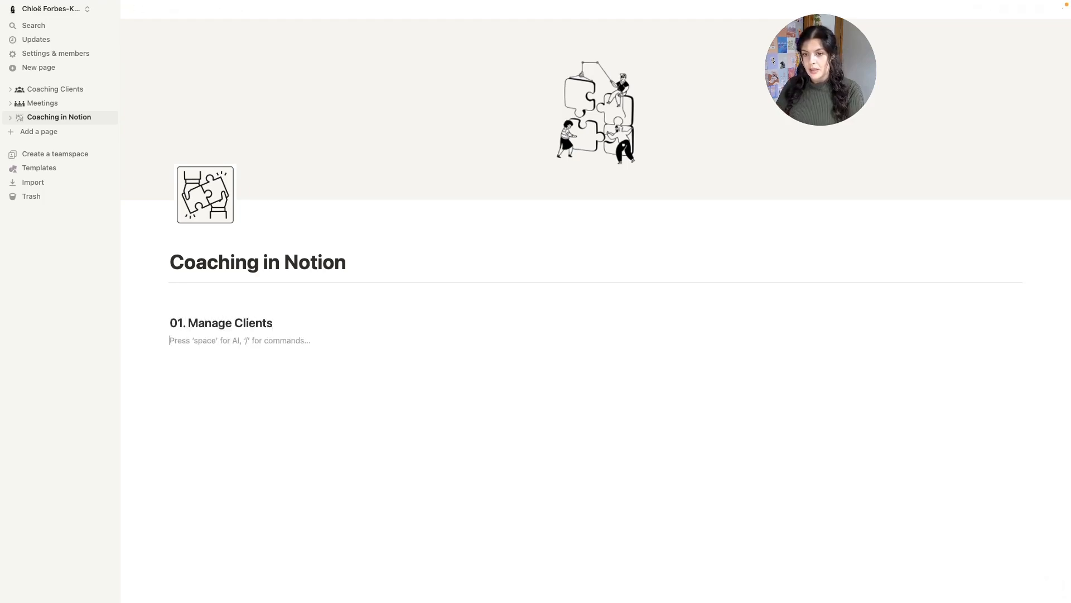
{"action": "type", "text": "---"}
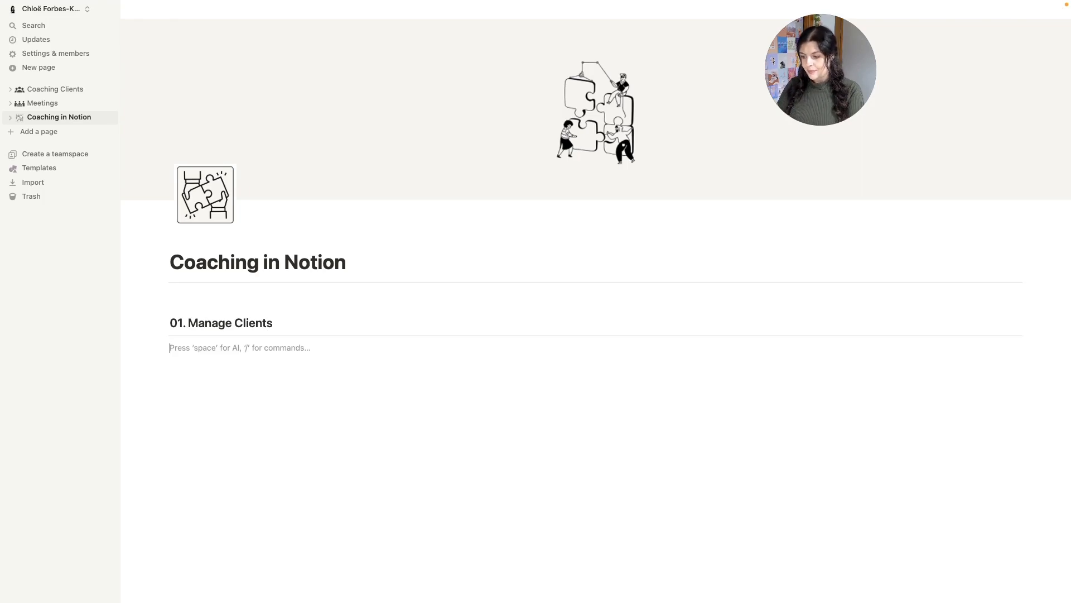
{"action": "type", "text": "/linked"}
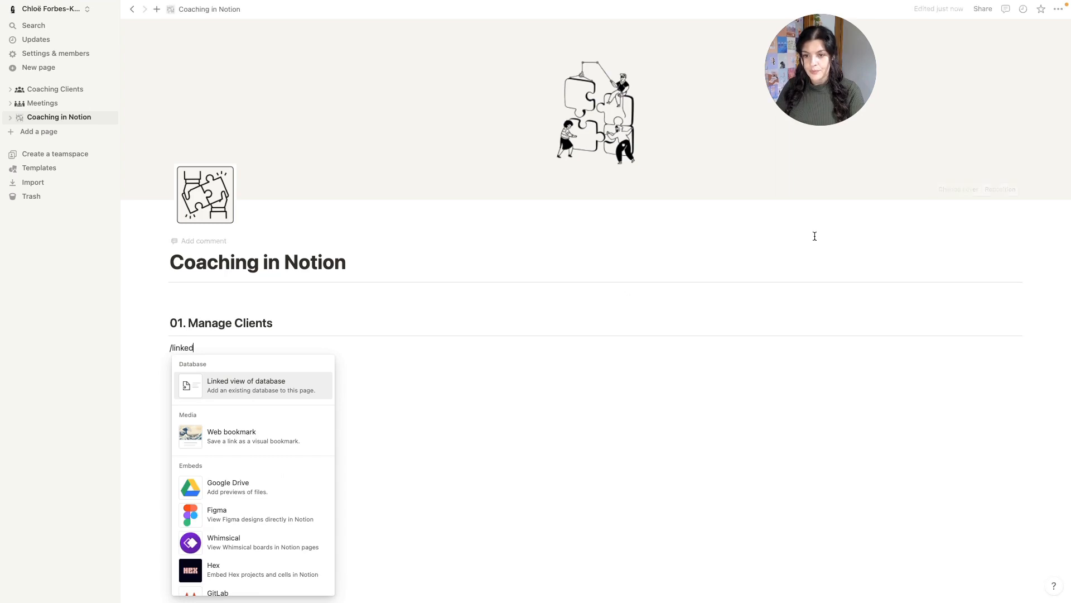
- Insert a linked Coaching Clients view copying 'add new client', with the database title hidden
{"action": "left_click", "coordinate": [256, 394]}
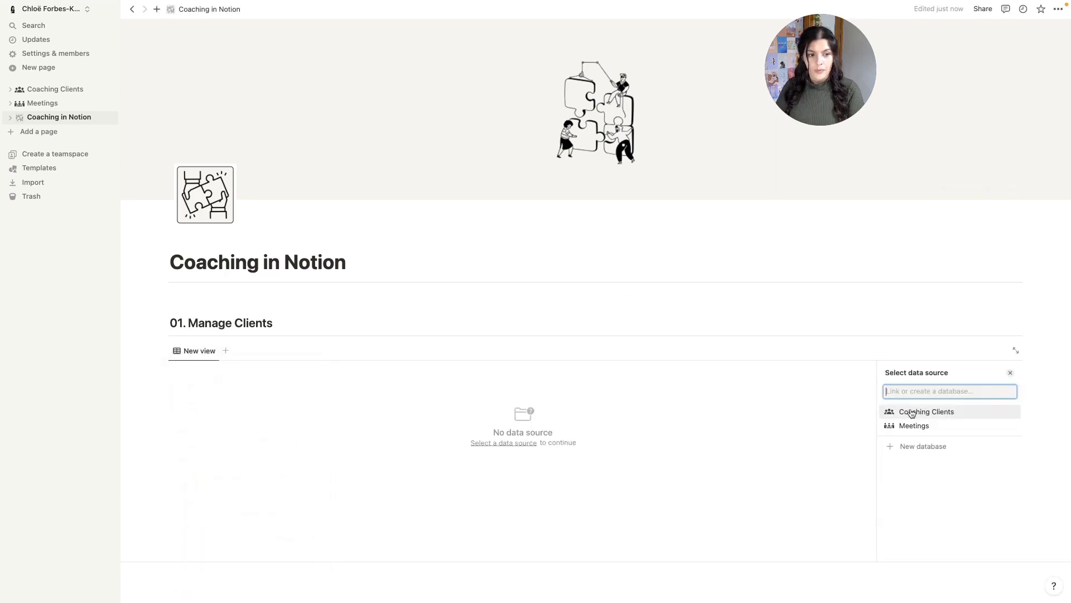
{"action": "left_click", "coordinate": [928, 414]}
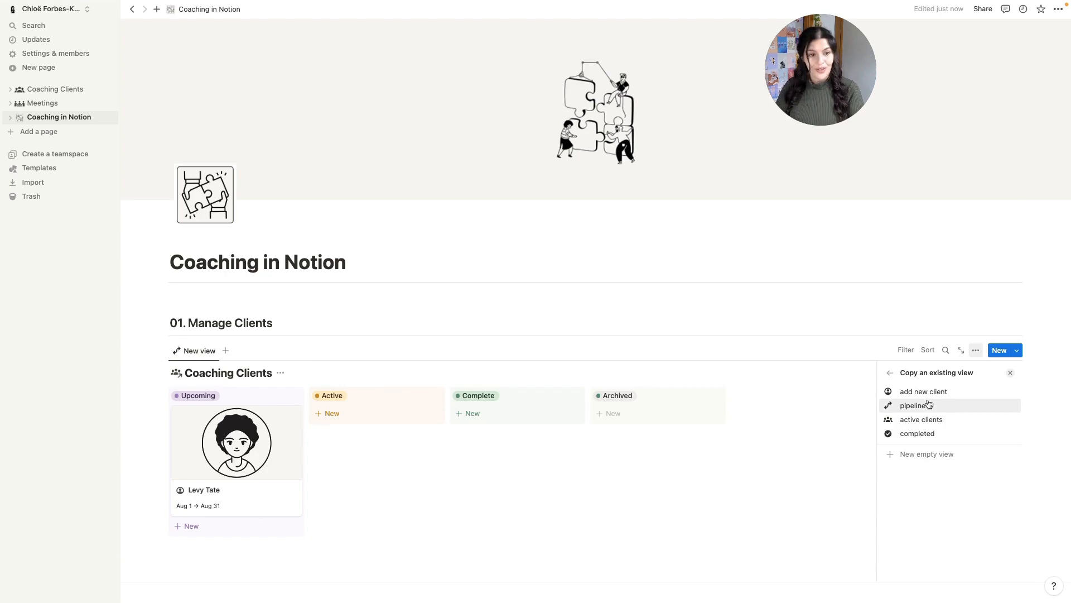
{"action": "left_click", "coordinate": [929, 391]}
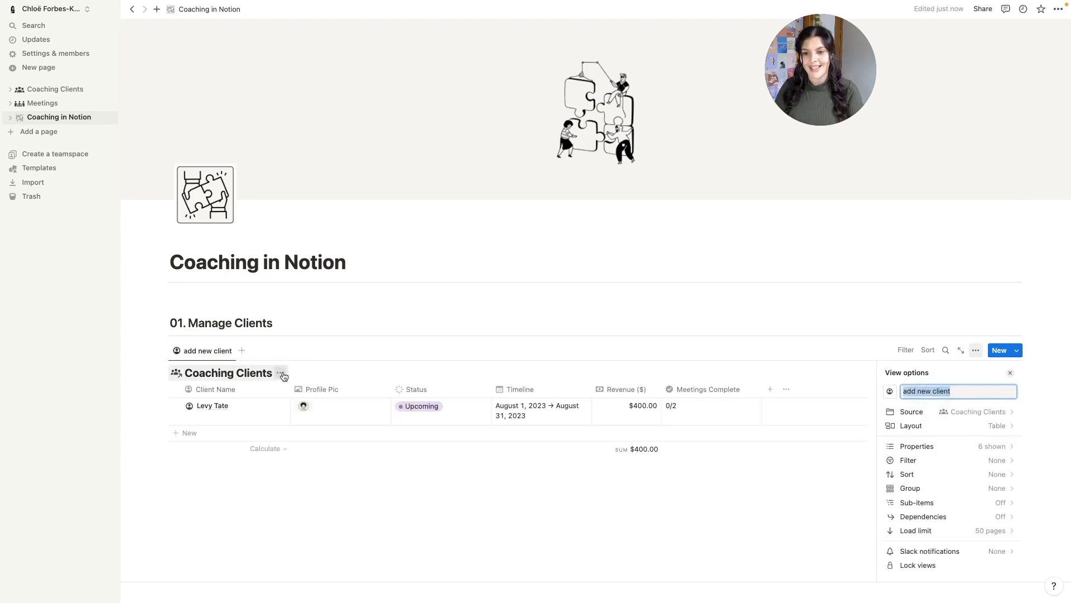
{"action": "left_click", "coordinate": [283, 377]}
{"action": "left_click", "coordinate": [271, 424]}
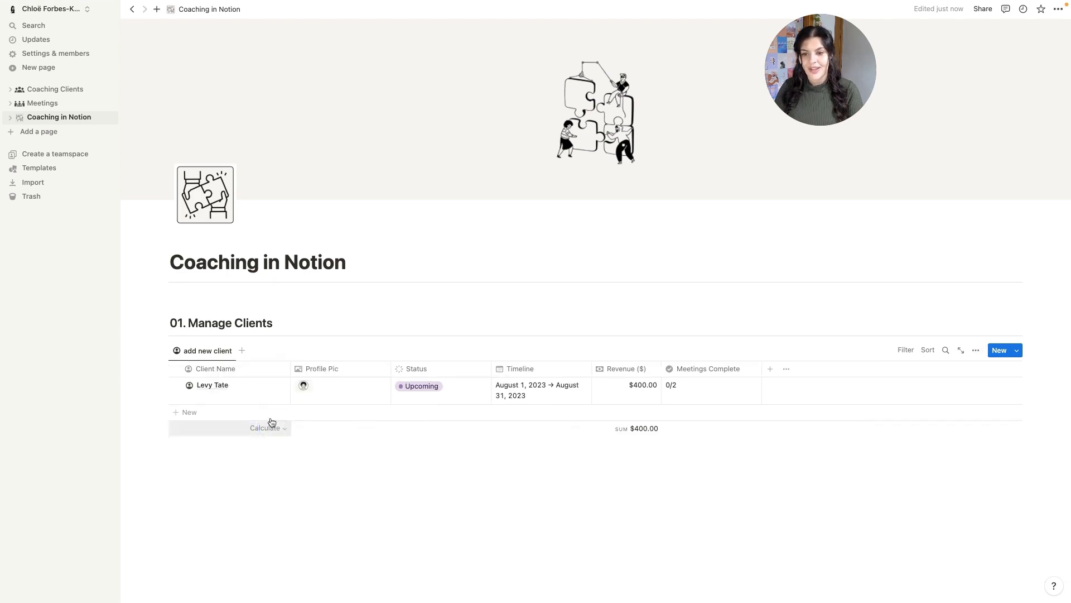
- Add the Coaching Clients 'pipeline' board view and hide its database title
{"action": "left_click", "coordinate": [242, 352]}
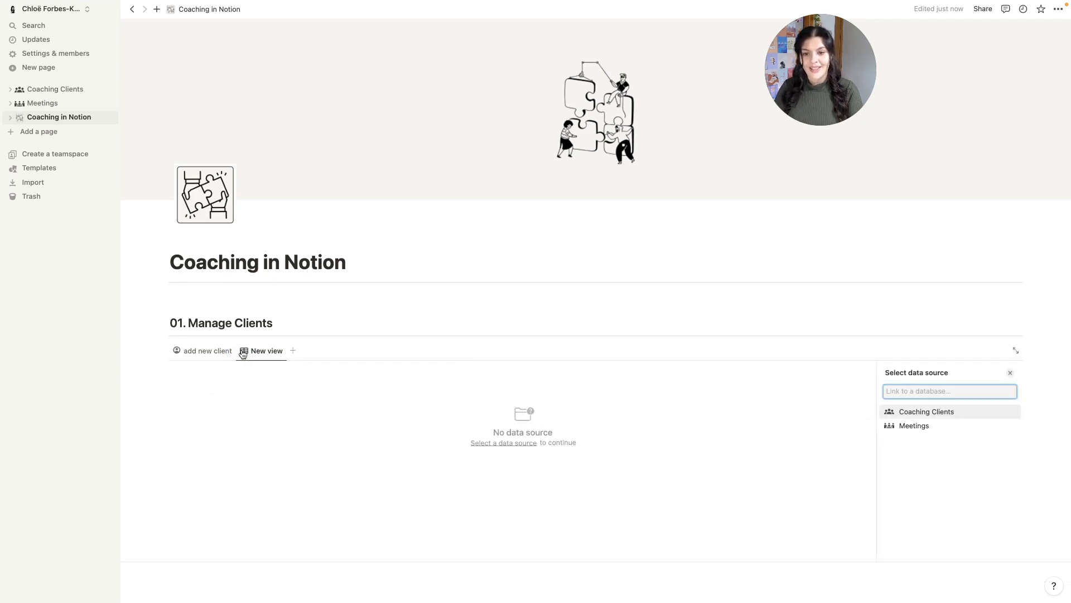
{"action": "left_click", "coordinate": [927, 413]}
{"action": "left_click", "coordinate": [926, 421]}
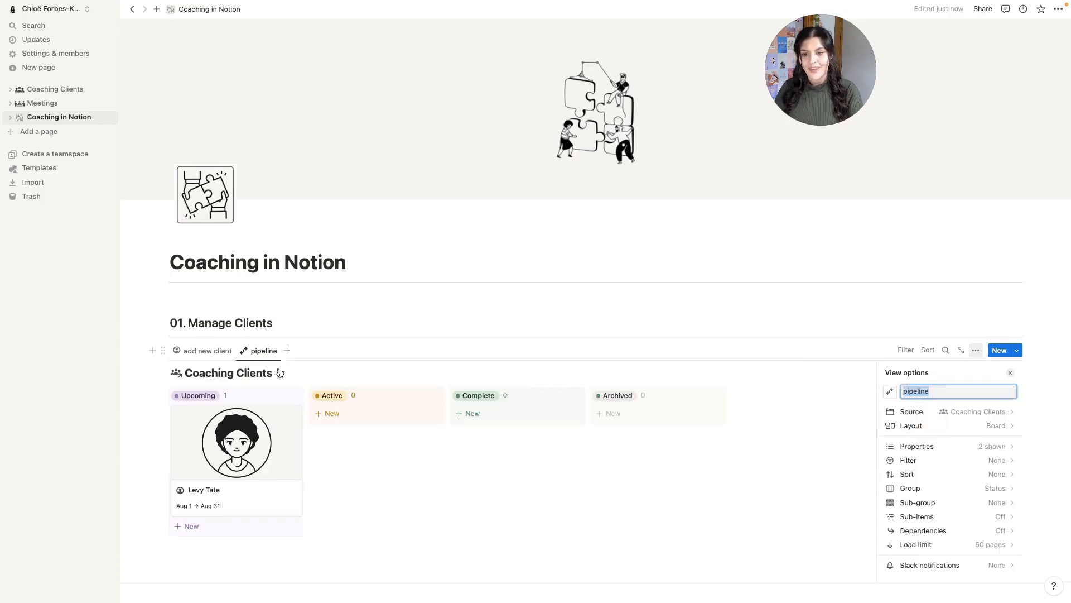
{"action": "left_click", "coordinate": [280, 373]}
{"action": "left_click", "coordinate": [279, 430]}
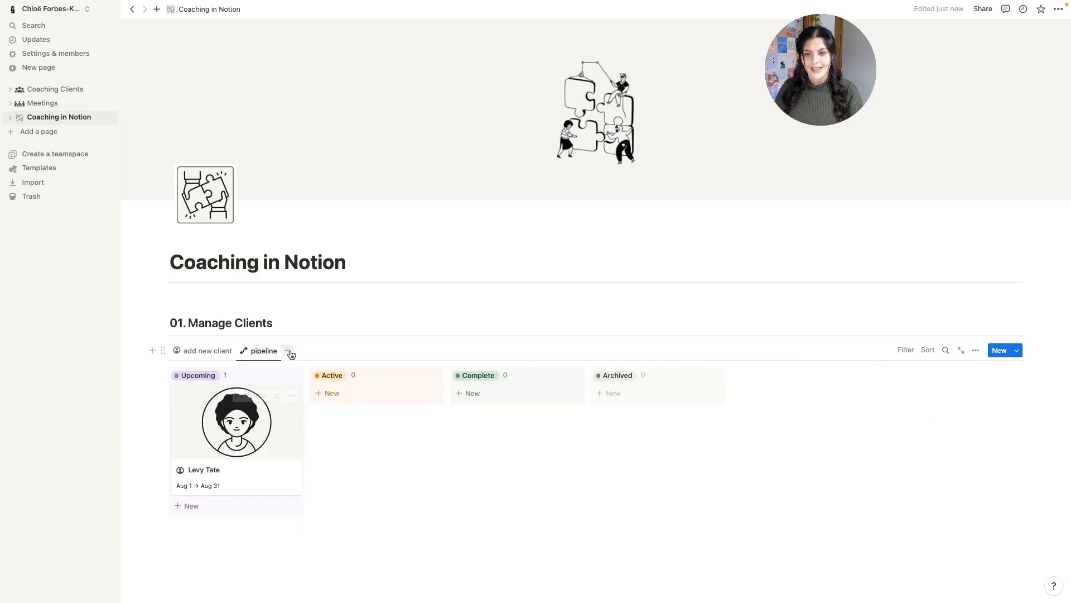
- Add the 'active clients' gallery and 'completed' views, then start a fresh line below
{"action": "left_click", "coordinate": [287, 350]}
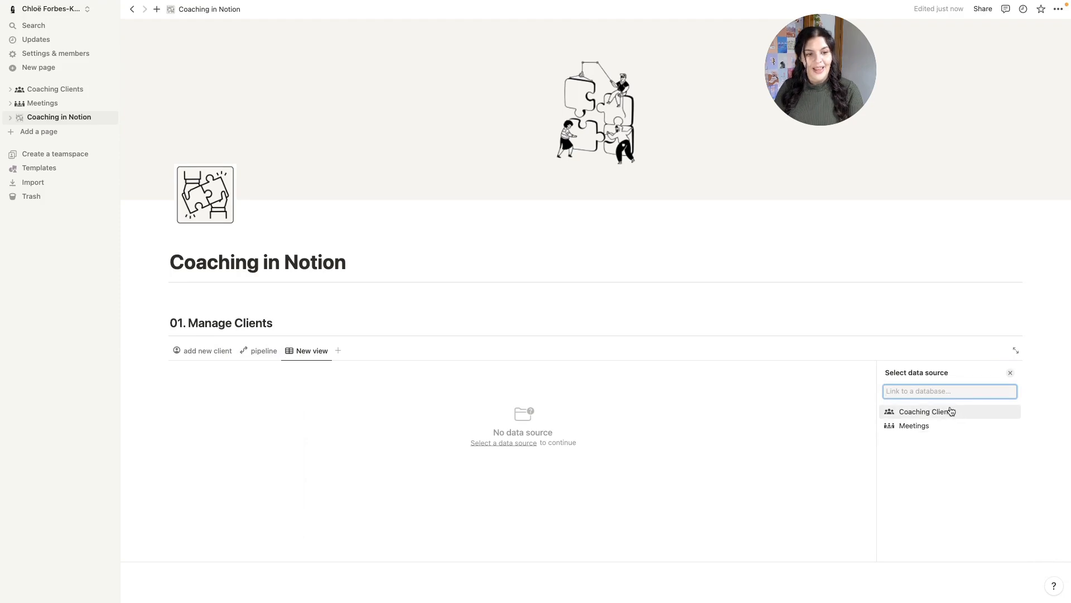
{"action": "left_click", "coordinate": [949, 411]}
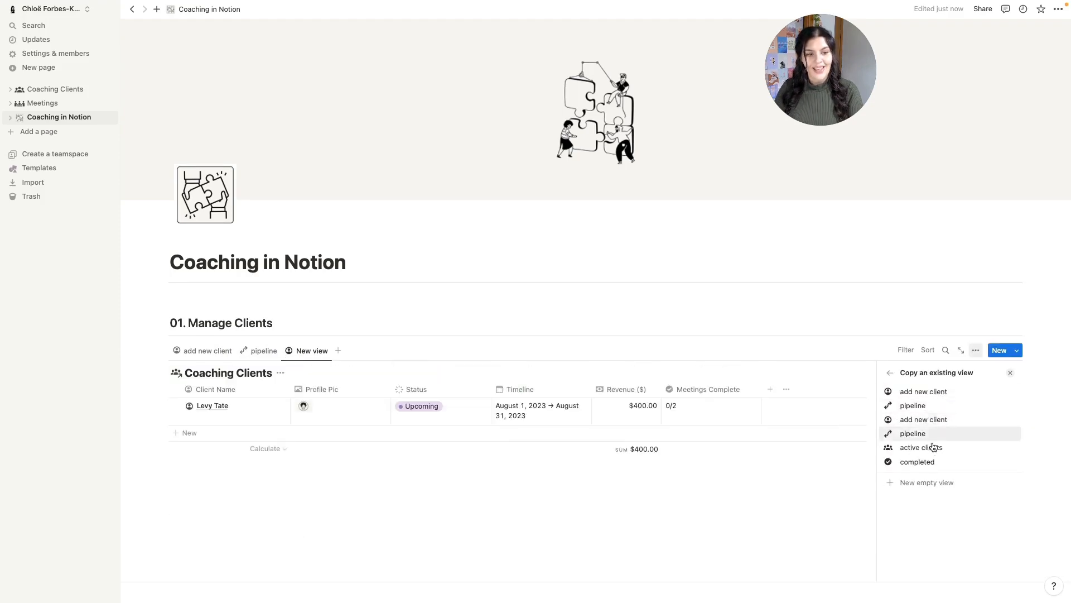
{"action": "left_click", "coordinate": [928, 447]}
{"action": "left_click", "coordinate": [350, 350]}
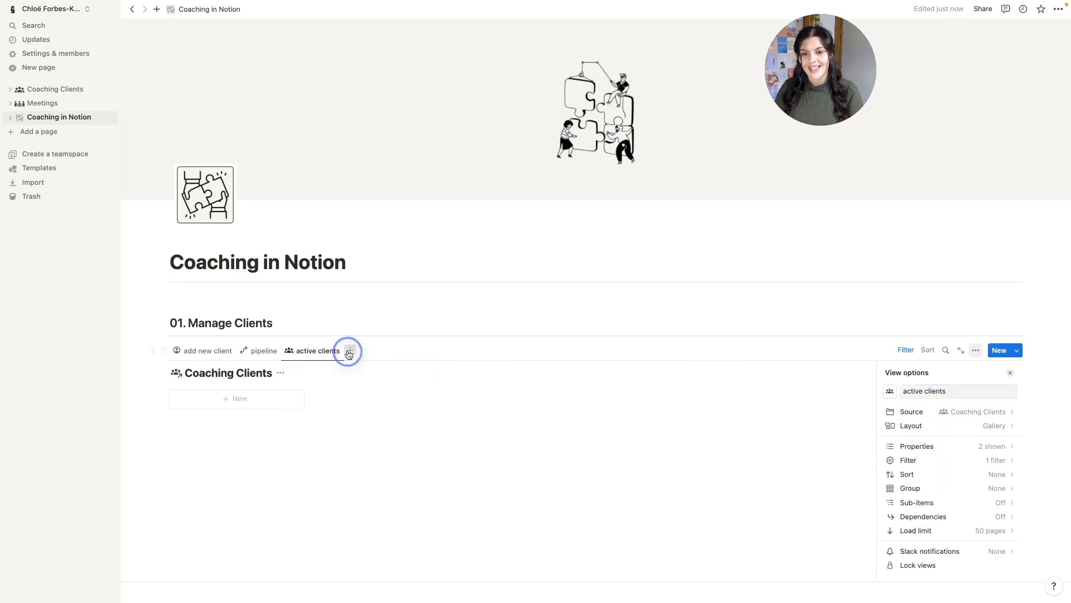
{"action": "left_click", "coordinate": [965, 412]}
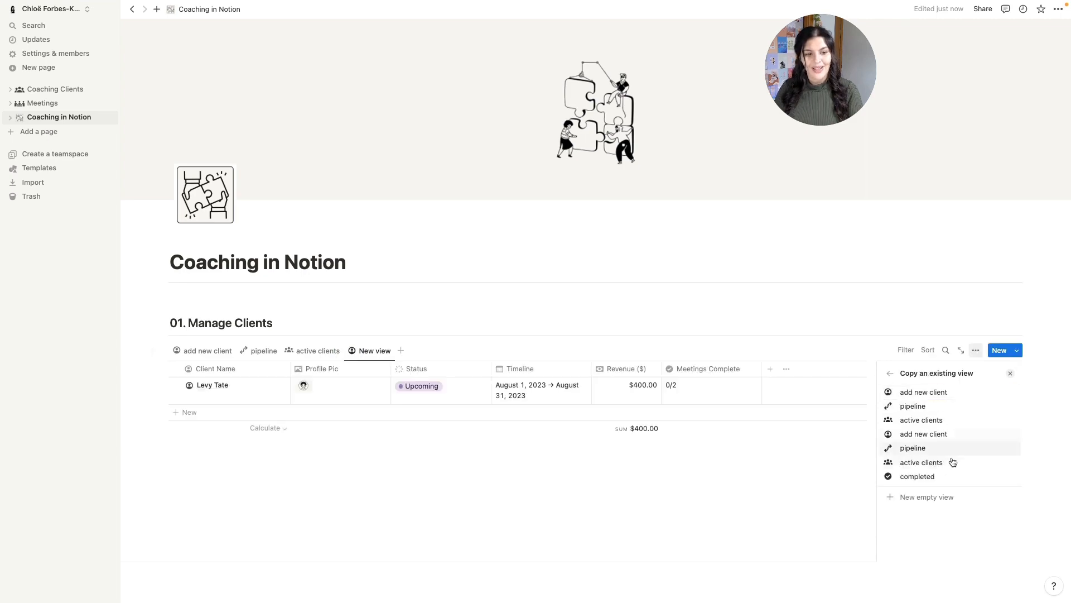
{"action": "left_click", "coordinate": [947, 476]}
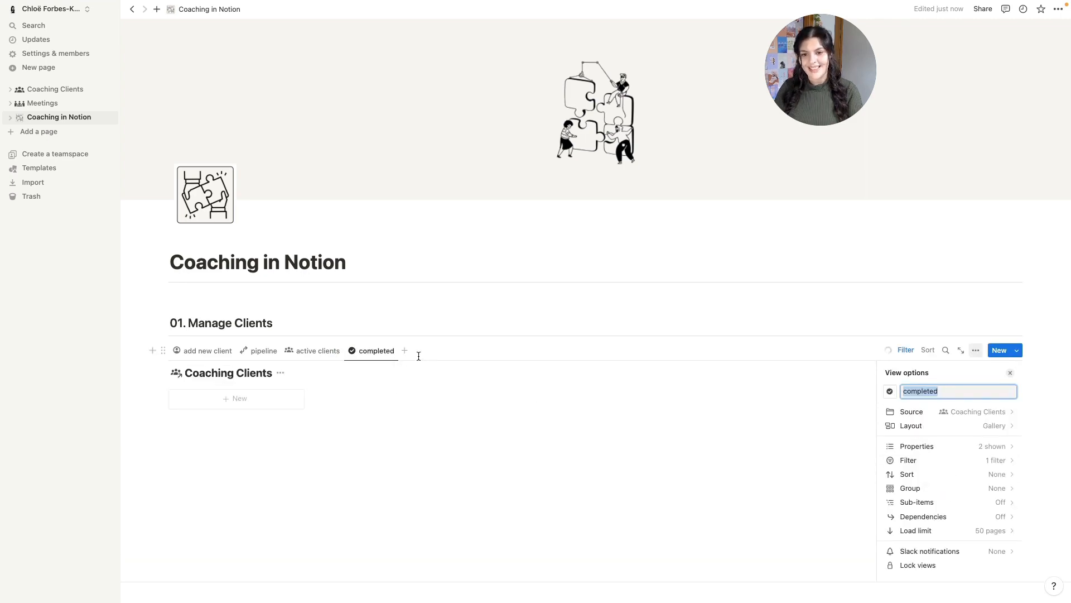
{"action": "left_click", "coordinate": [435, 332]}
{"action": "left_click", "coordinate": [206, 452]}
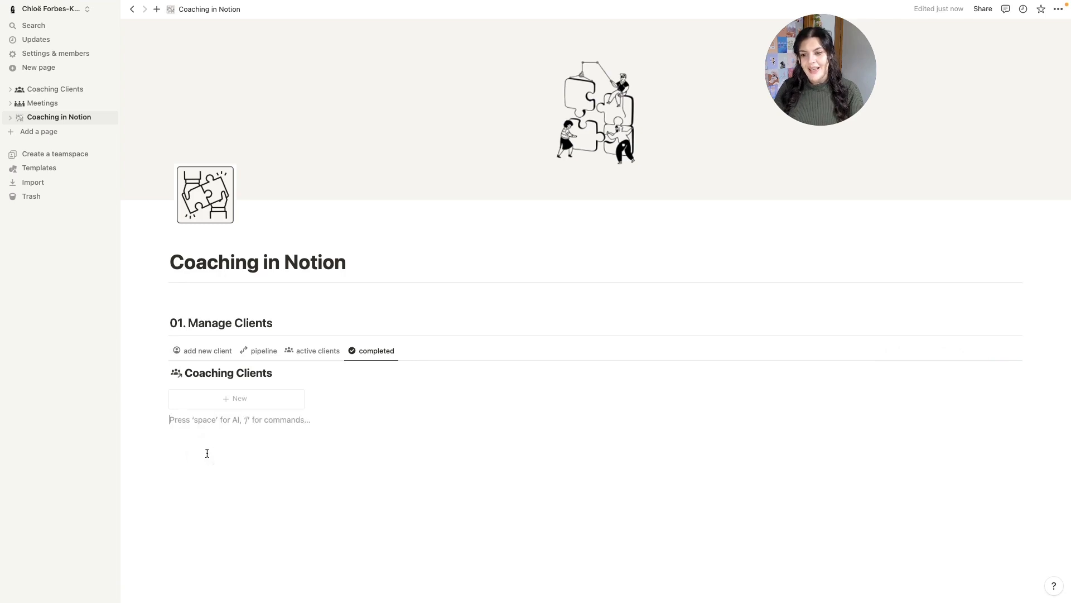
{"action": "key", "text": "Return"}
- Add a heading 2 titled '02. Upcoming Meetings'
{"action": "type", "text": "/h2"}
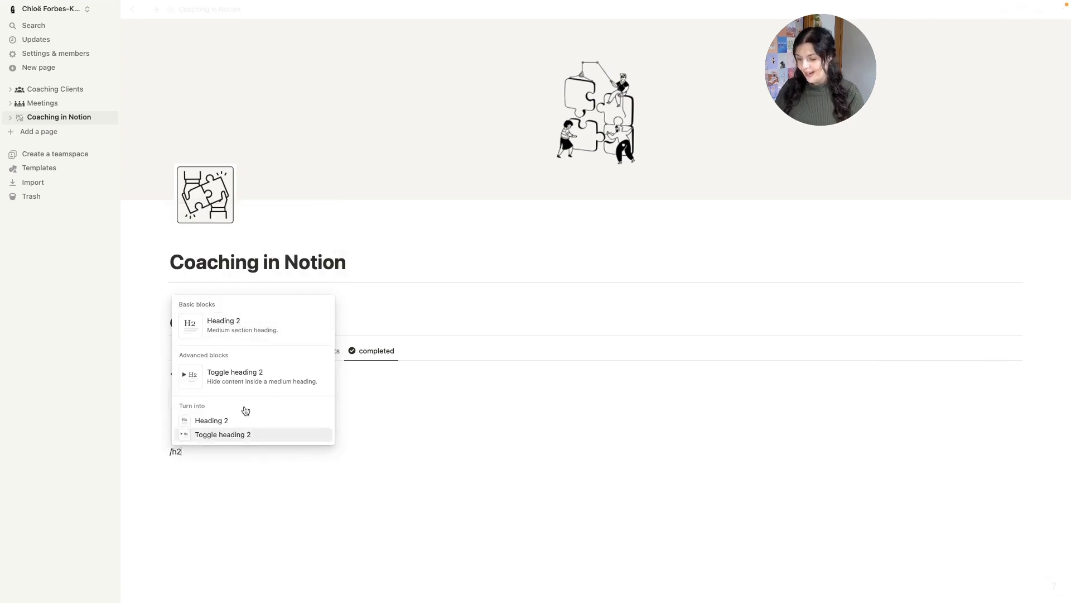
{"action": "left_click", "coordinate": [226, 326]}
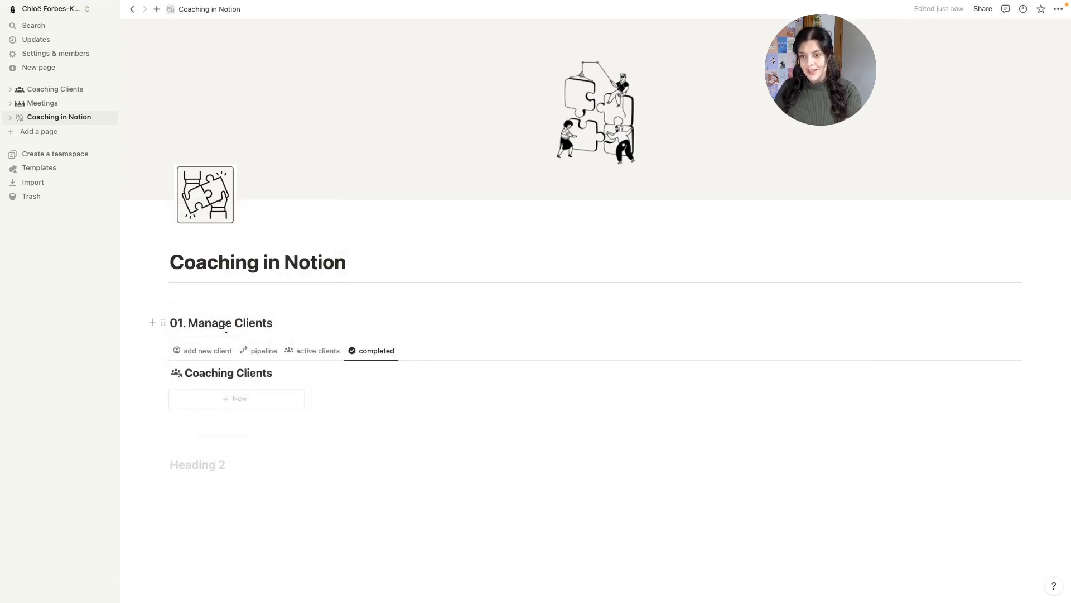
{"action": "type", "text": "02."}
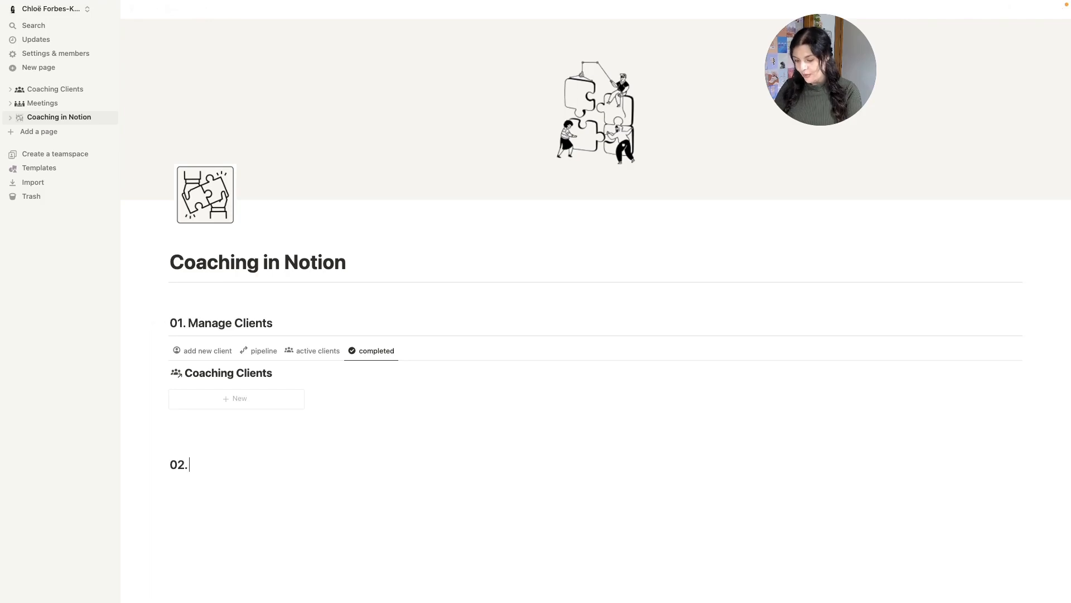
{"action": "type", "text": "Upcoming Meetings"}
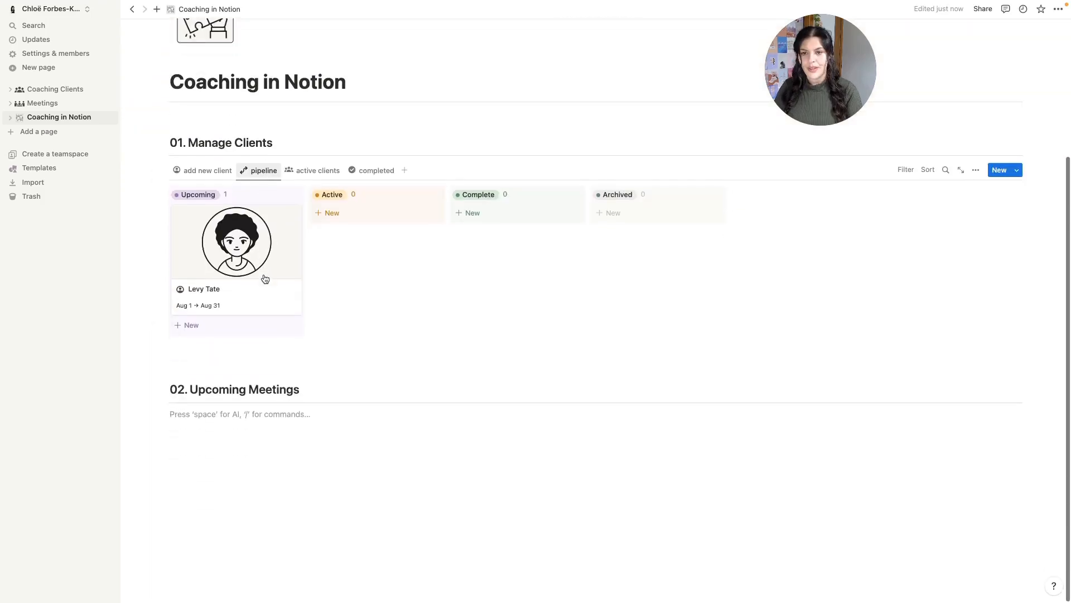
{"action": "type", "text": "/linke"}
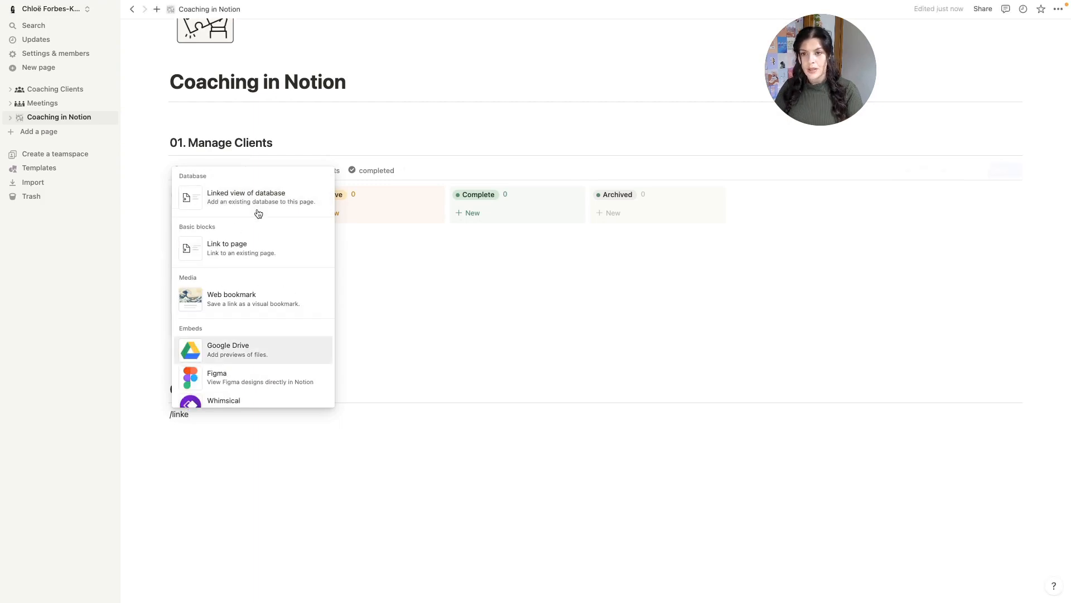
- Insert a linked Meetings view copying 'add new meeting', with the database title hidden
{"action": "left_click", "coordinate": [257, 211]}
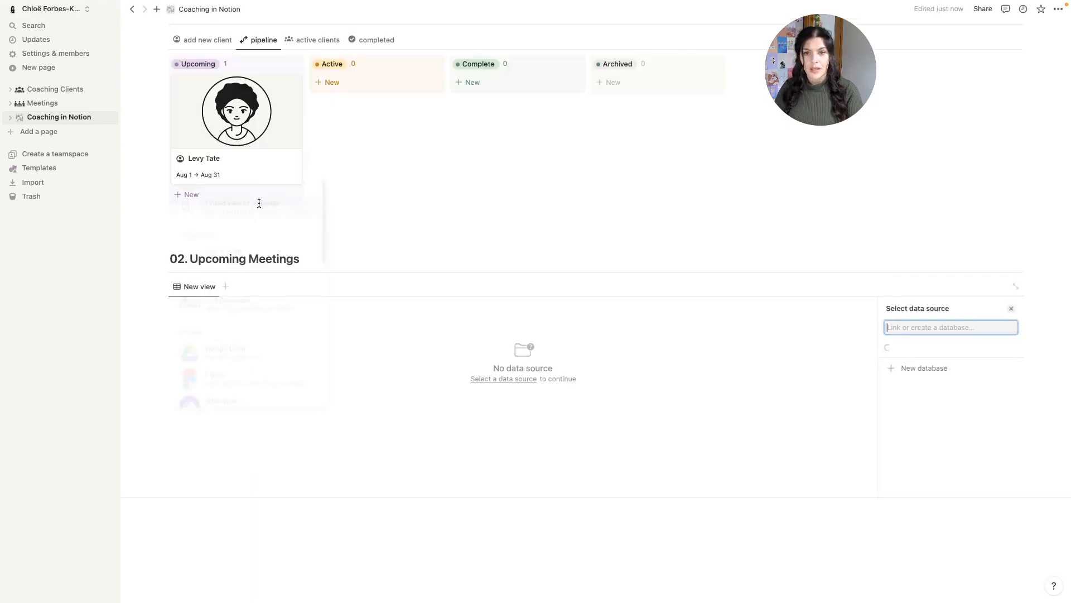
{"action": "left_click", "coordinate": [931, 365]}
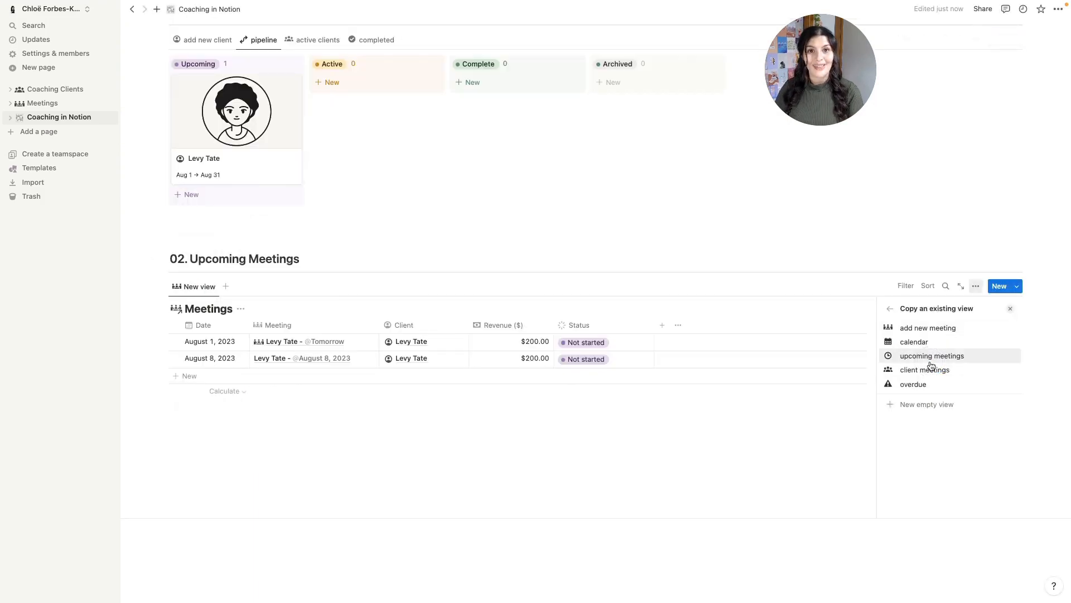
{"action": "left_click", "coordinate": [930, 329]}
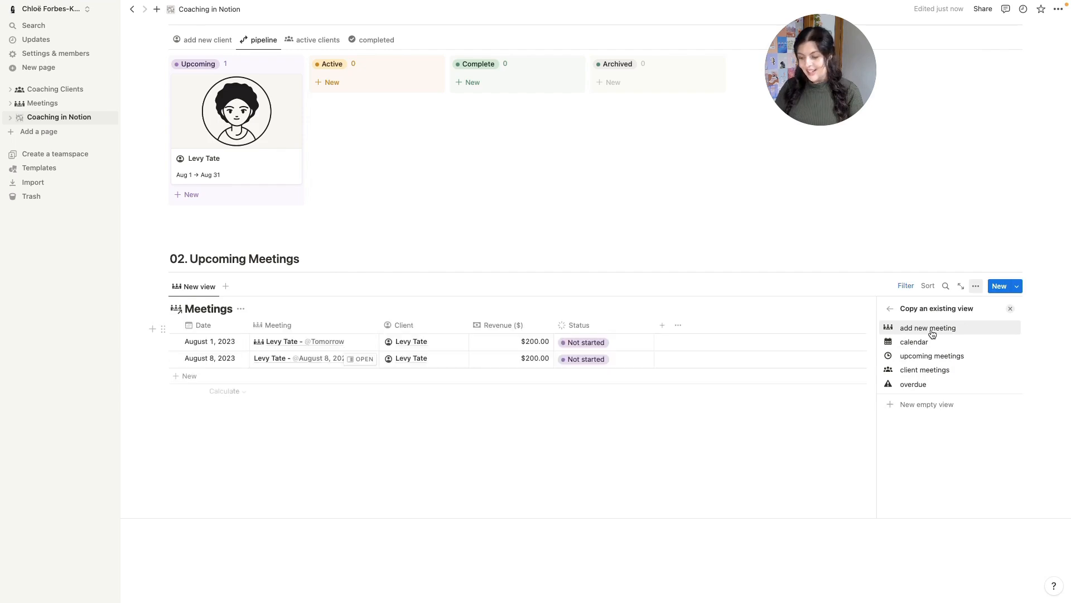
{"action": "left_click", "coordinate": [930, 330]}
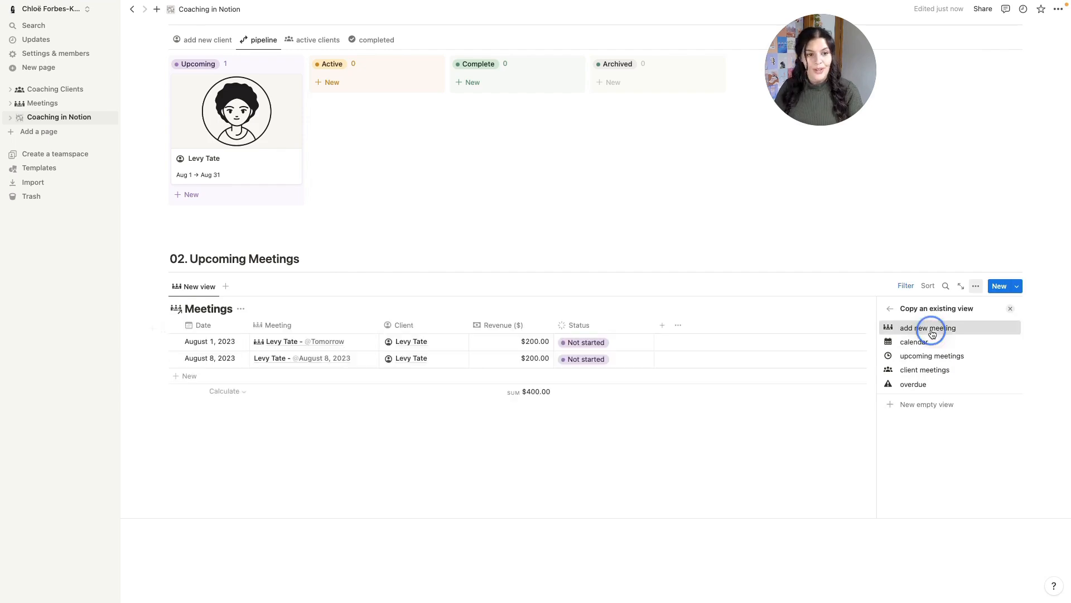
{"action": "left_click", "coordinate": [931, 329]}
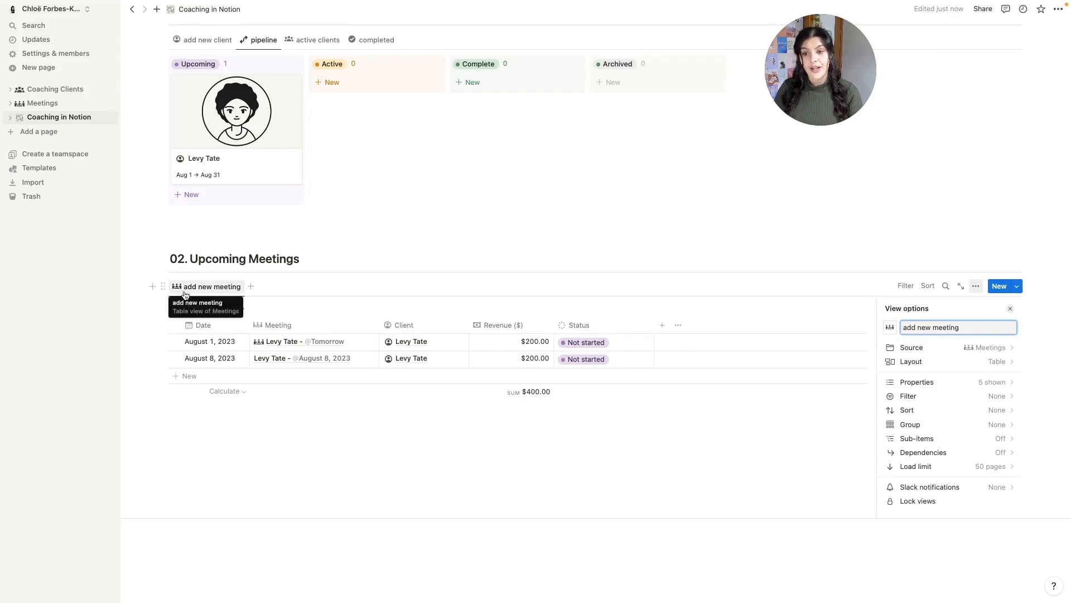
{"action": "left_click", "coordinate": [238, 311]}
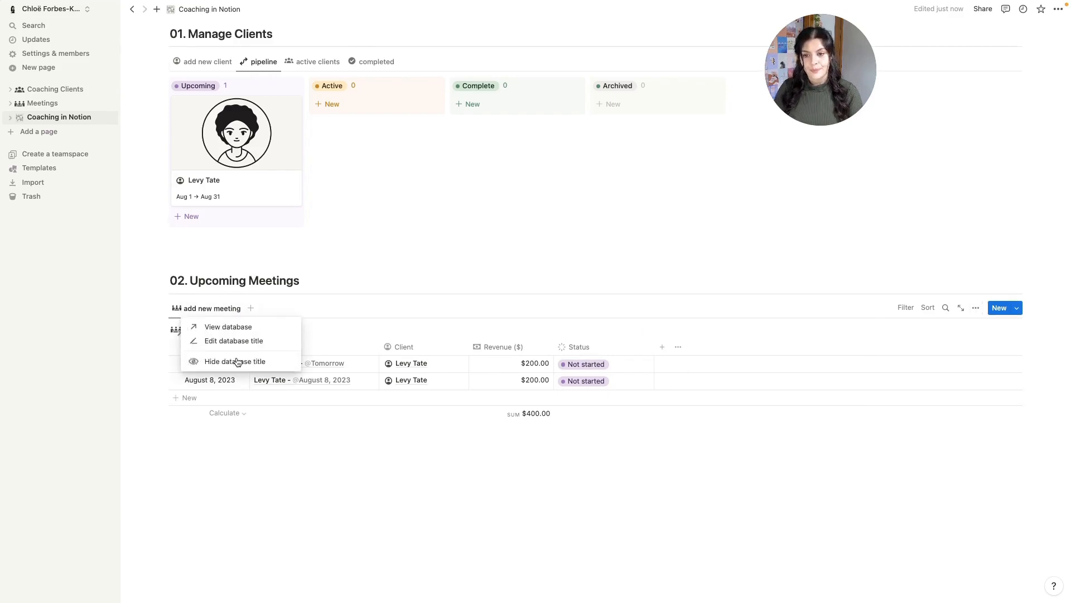
{"action": "left_click", "coordinate": [240, 362]}
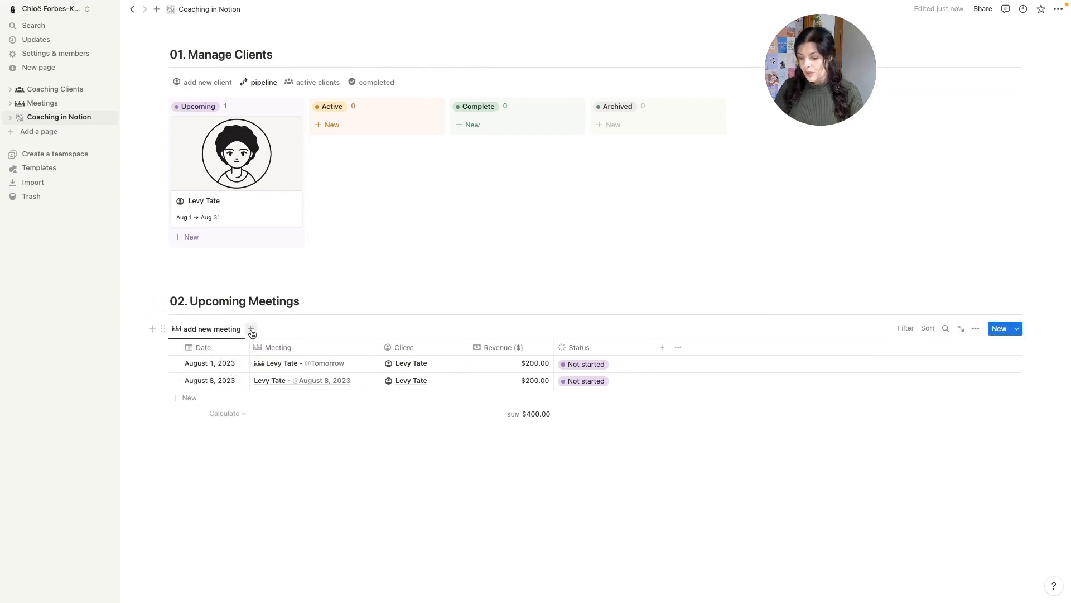
- Add the 'upcoming meetings' list and calendar views, then return to 'add new meeting'
{"action": "left_click", "coordinate": [251, 330]}
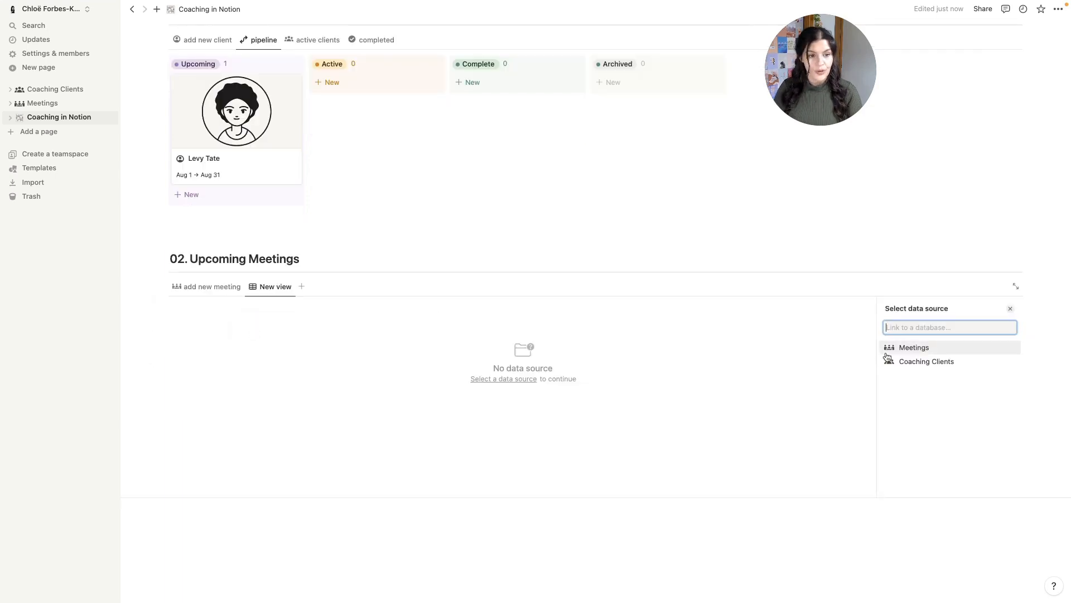
{"action": "left_click", "coordinate": [888, 353]}
{"action": "left_click", "coordinate": [908, 370]}
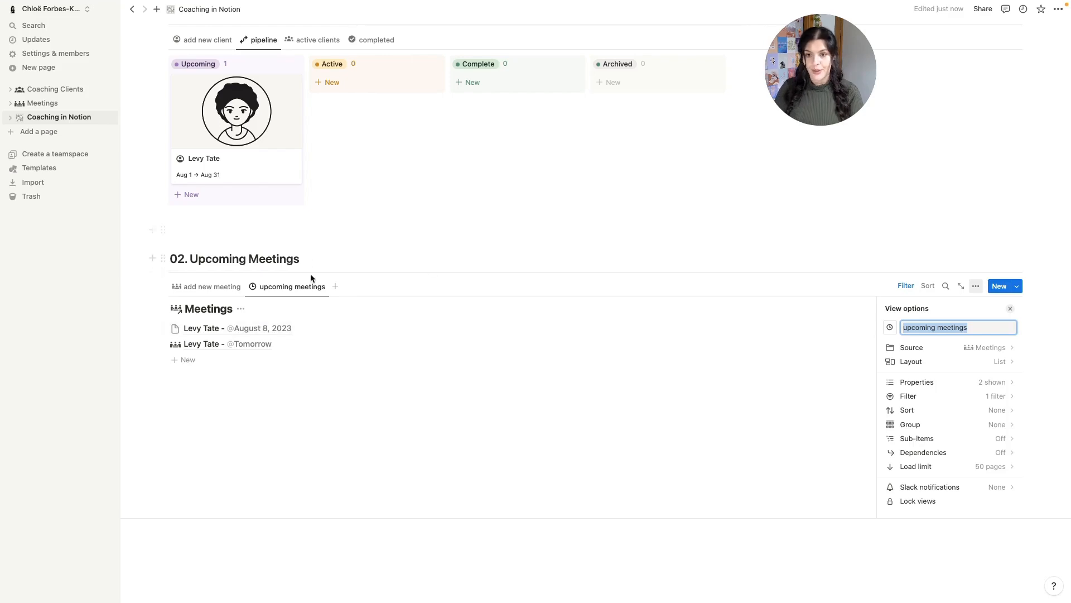
{"action": "left_click", "coordinate": [336, 287]}
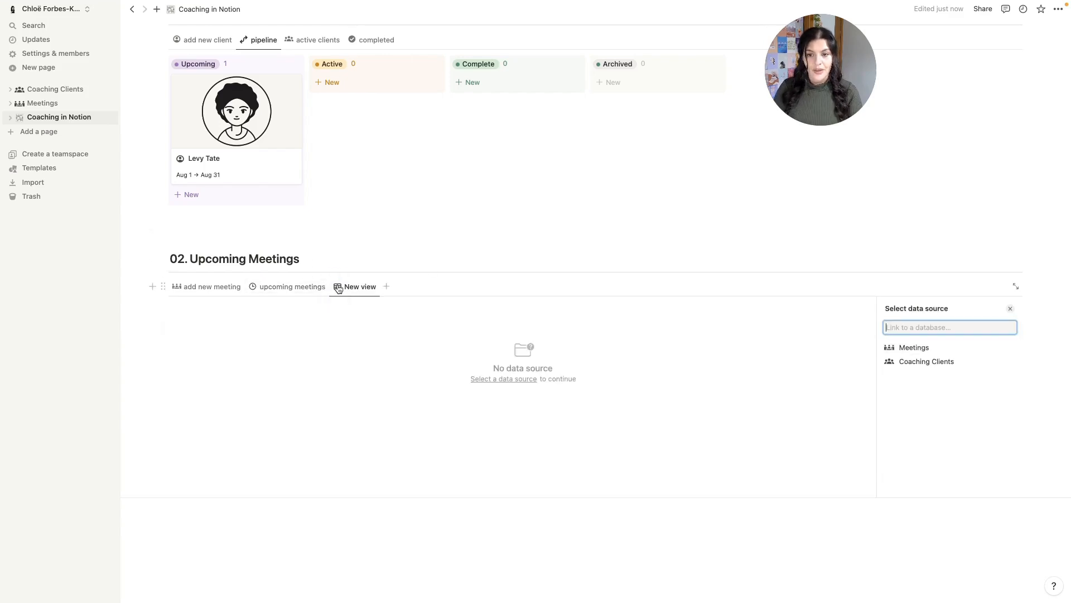
{"action": "left_click", "coordinate": [955, 348]}
{"action": "left_click", "coordinate": [938, 370]}
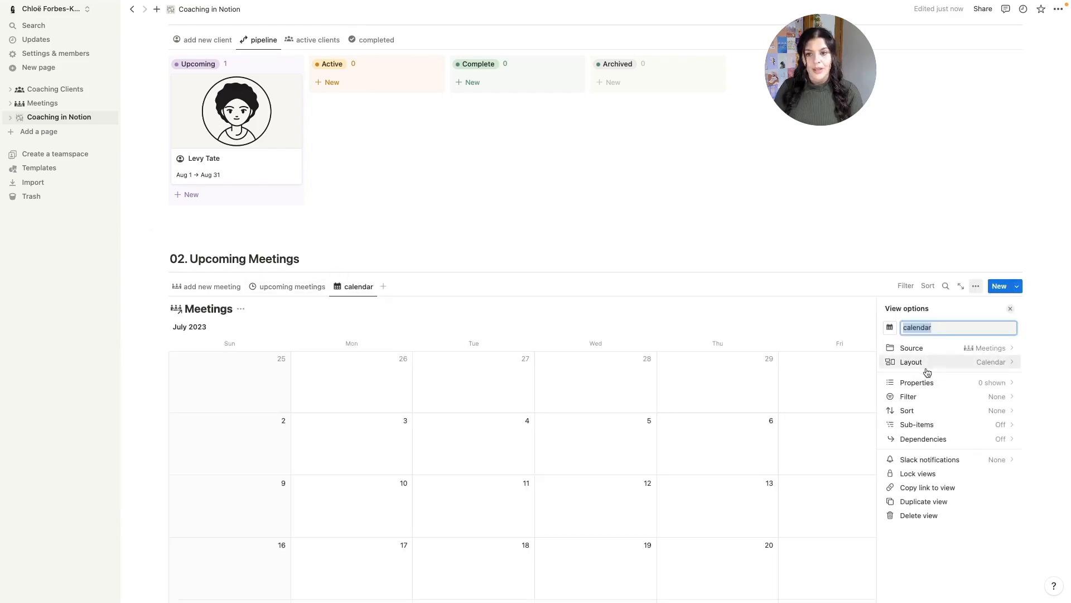
{"action": "left_click", "coordinate": [405, 242]}
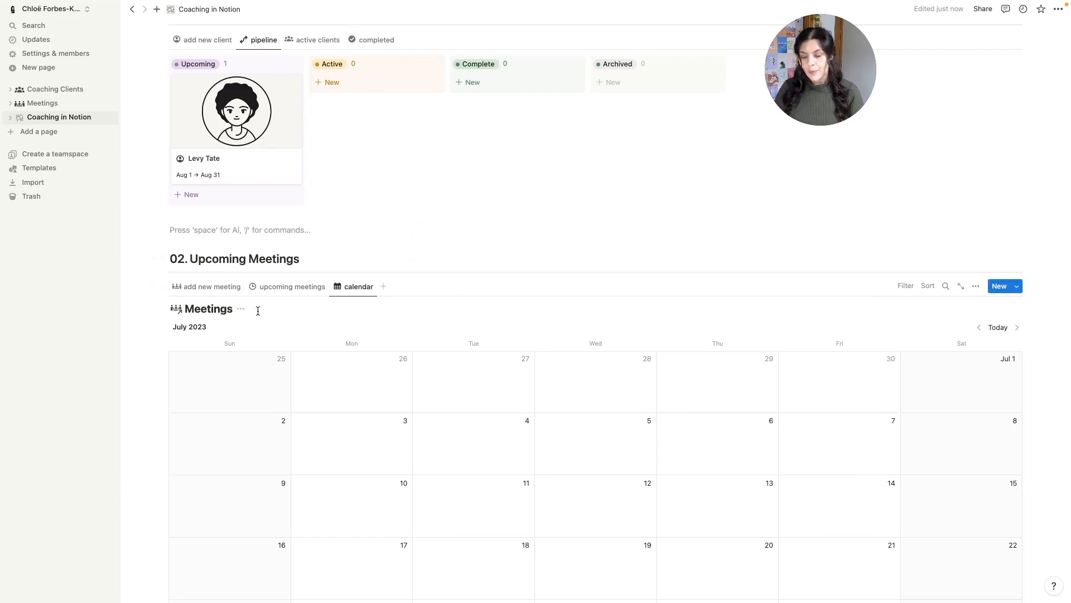
{"action": "scroll", "coordinate": [258, 312], "scroll_direction": "down", "scroll_amount": 5}
{"action": "left_click", "coordinate": [234, 472]}
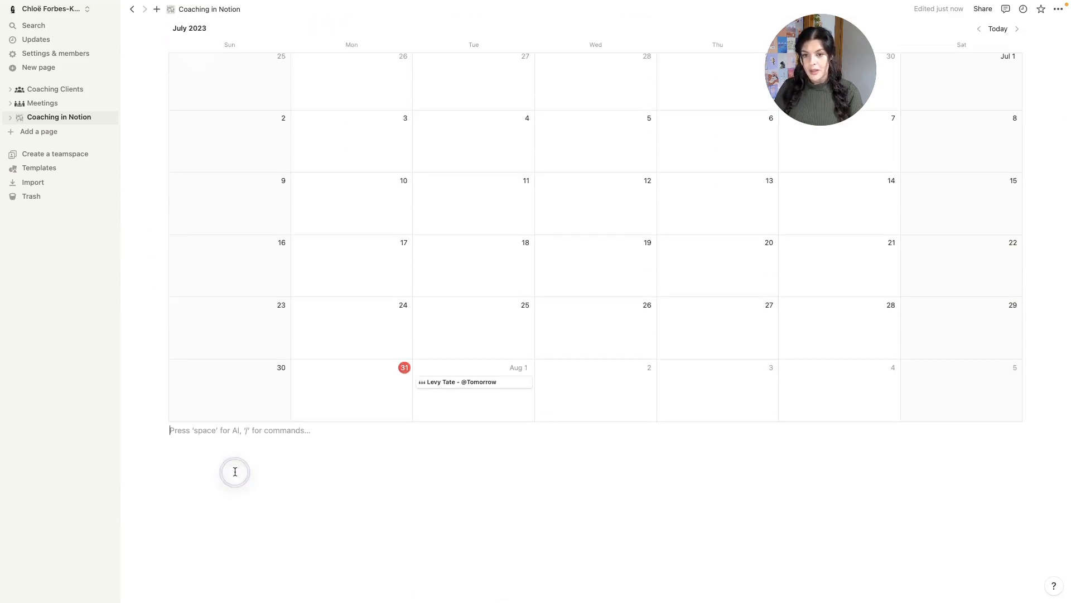
{"action": "scroll", "coordinate": [234, 472], "scroll_direction": "up", "scroll_amount": 5}
{"action": "left_click", "coordinate": [210, 326]}
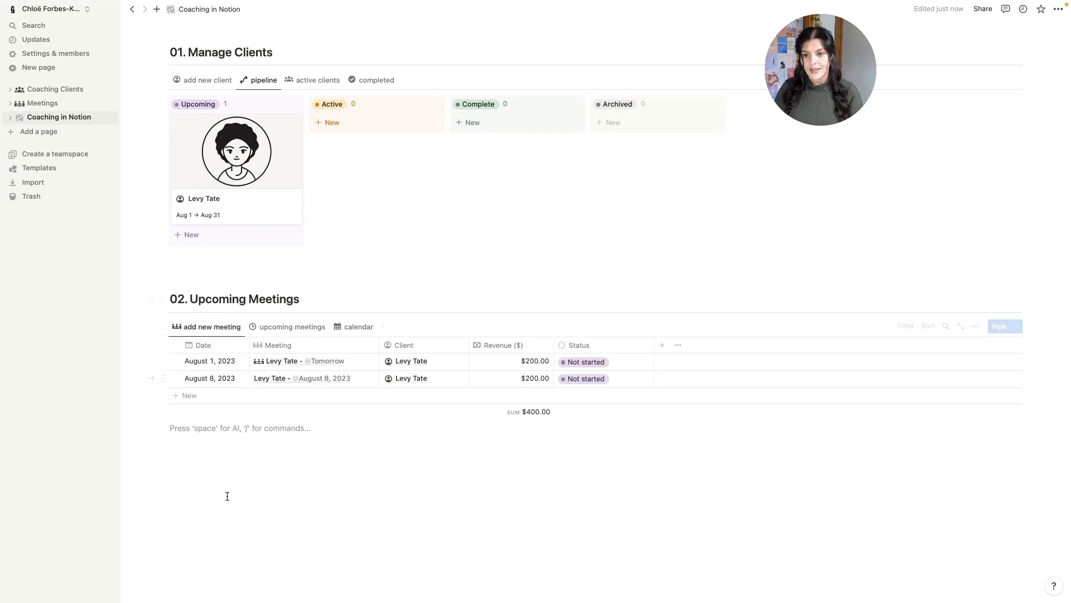
- Add a heading 2 titled '03. Client Notes' on a new line
{"action": "key", "text": "Return"}
{"action": "key", "text": "Return"}
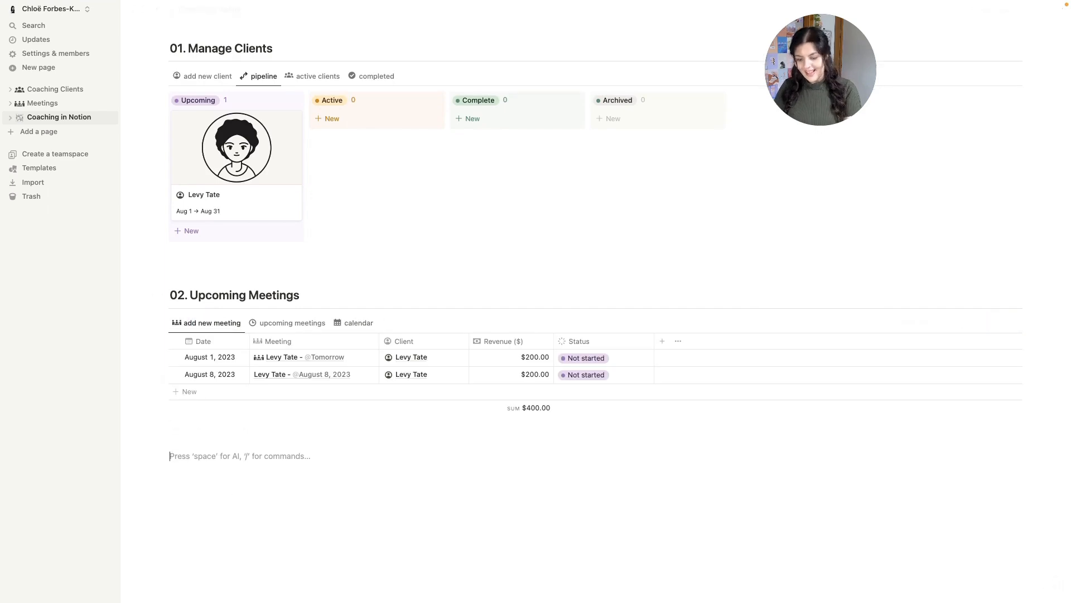
{"action": "type", "text": "/h2"}
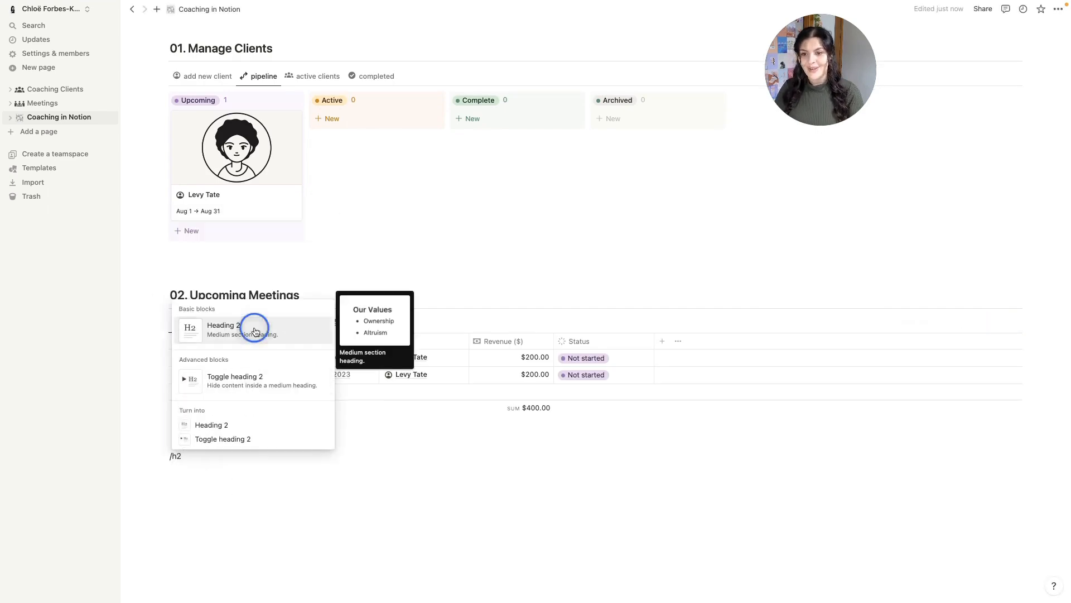
{"action": "left_click", "coordinate": [251, 328]}
{"action": "type", "text": "Cl"}
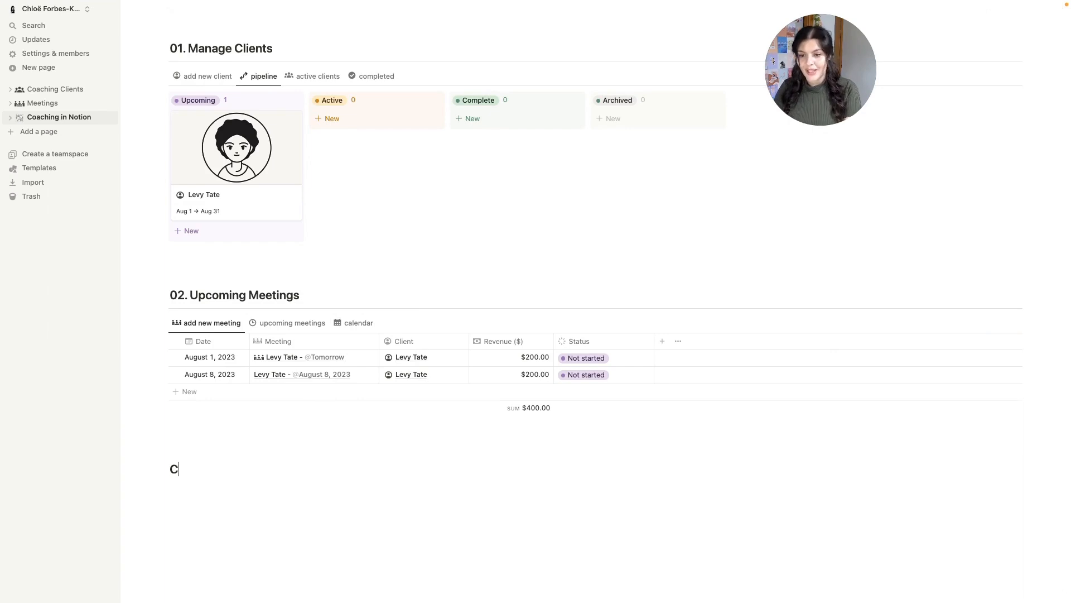
{"action": "key", "text": "BackSpace"}
{"action": "type", "text": "03. Client Notes"}
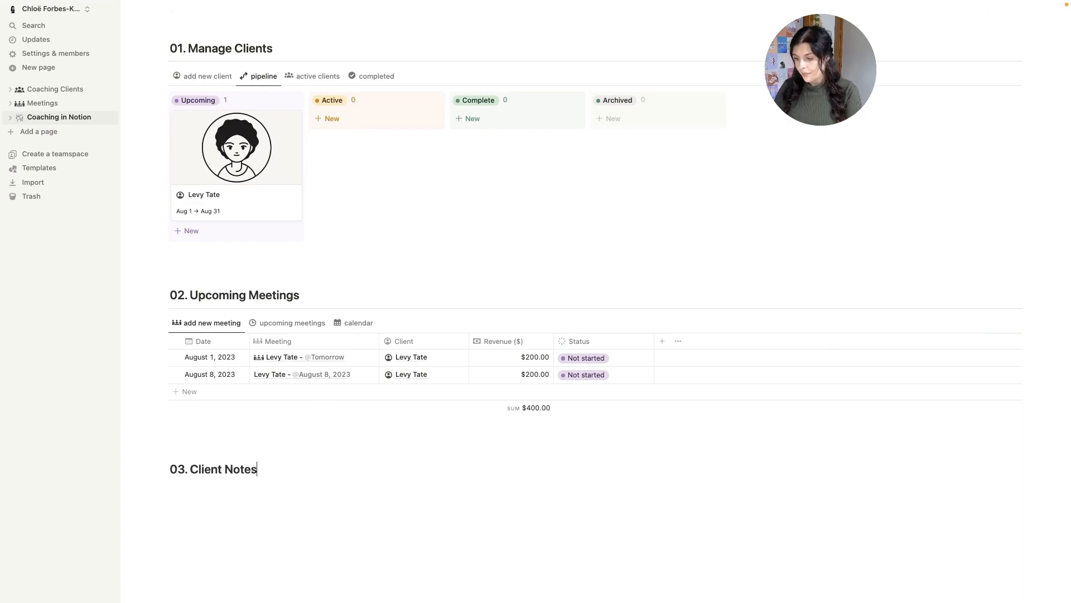
{"action": "key", "text": "Return"}
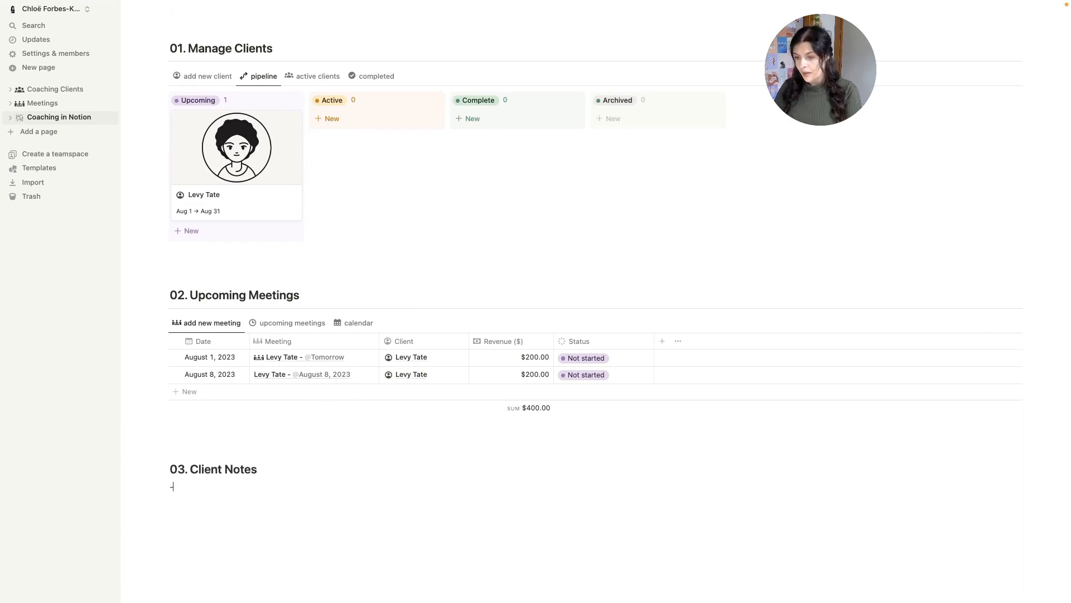
- Add a divider and a linked Meetings 'client meetings' board grouped by client, title hidden
{"action": "type", "text": "---"}
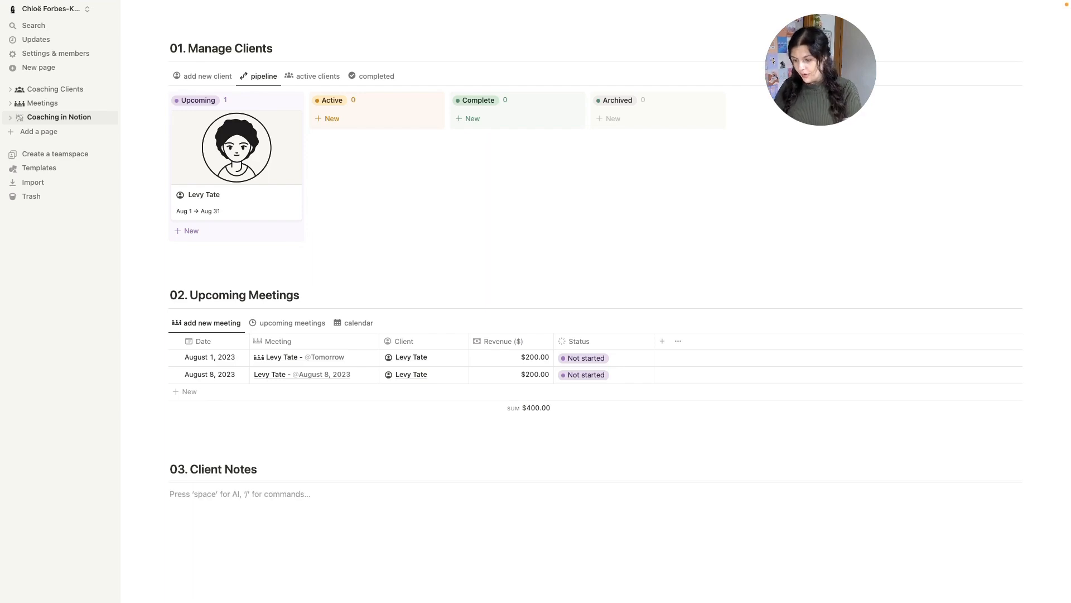
{"action": "type", "text": "/linked"}
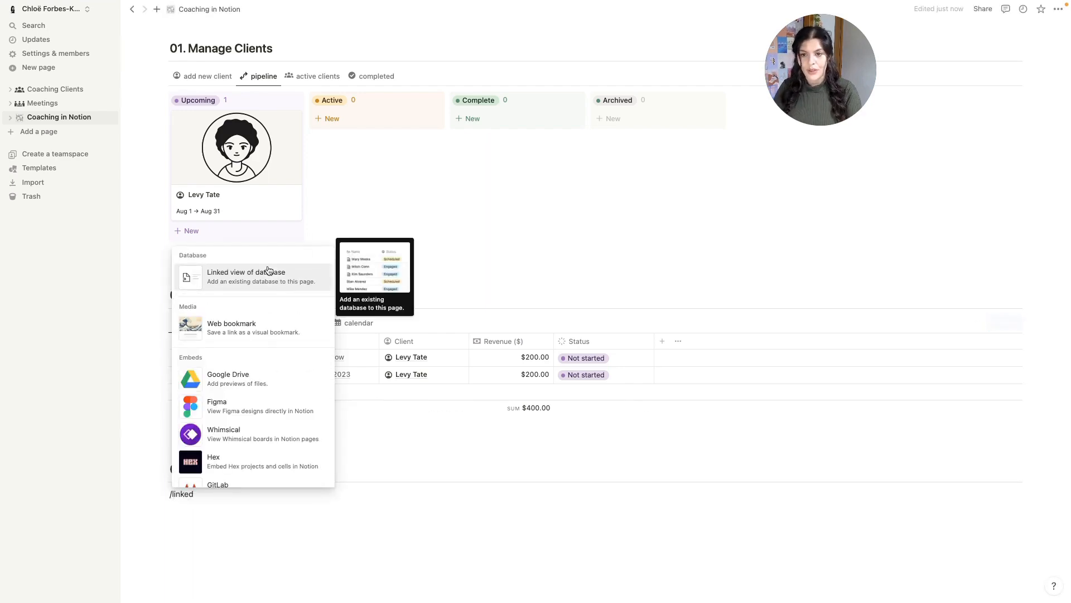
{"action": "left_click", "coordinate": [270, 272]}
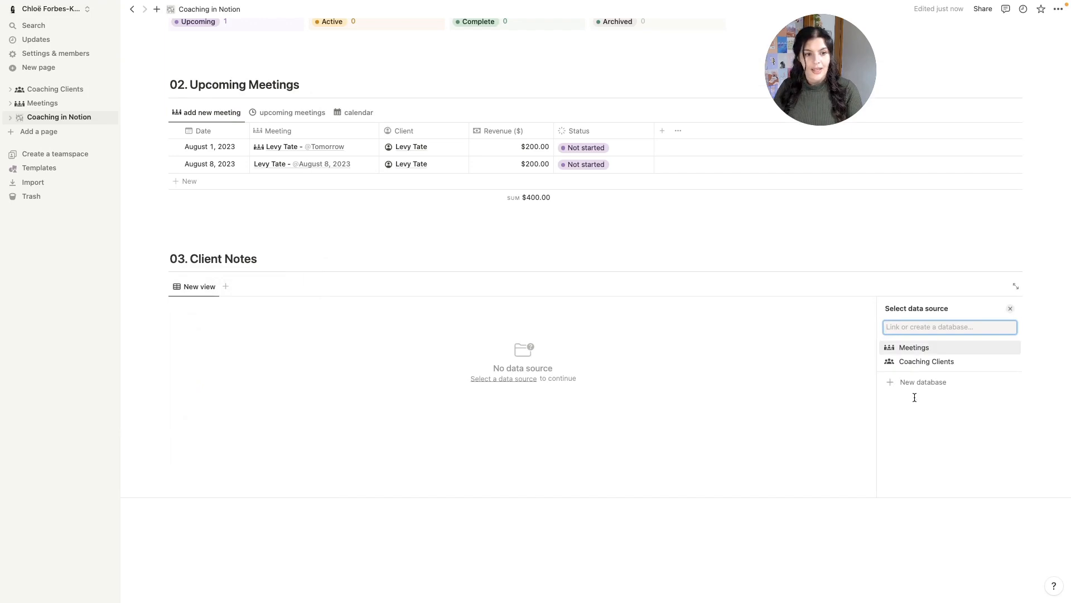
{"action": "left_click", "coordinate": [951, 346]}
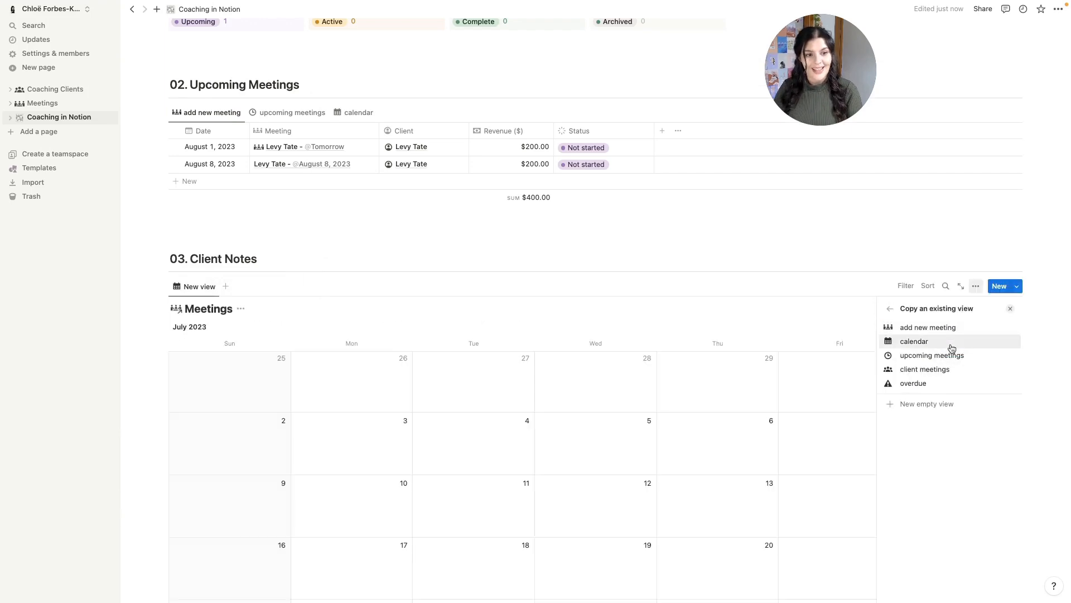
{"action": "left_click", "coordinate": [924, 371]}
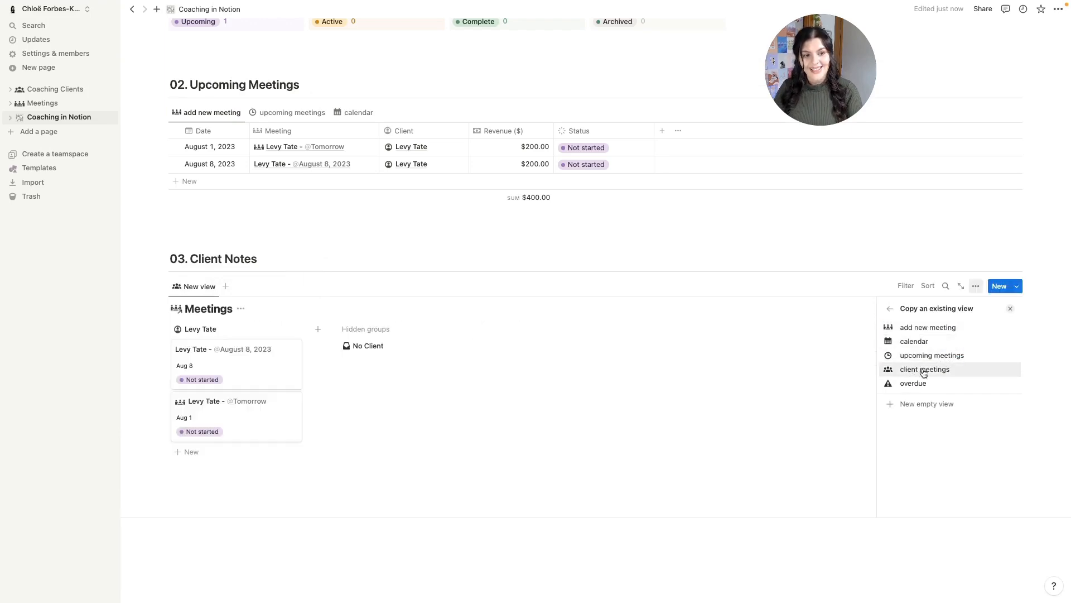
{"action": "left_click", "coordinate": [936, 372]}
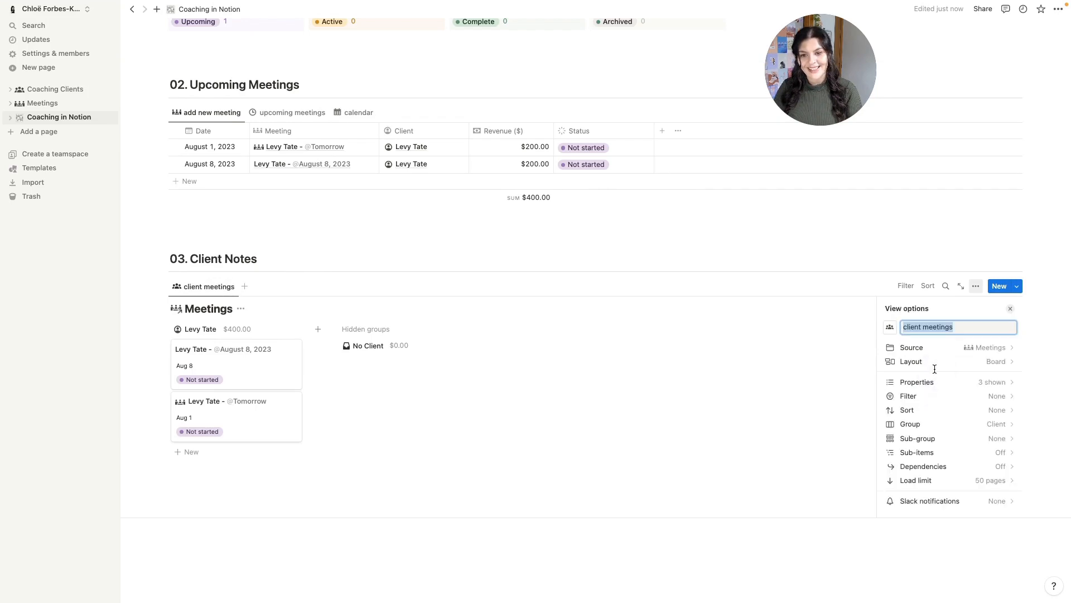
{"action": "left_click", "coordinate": [240, 308]}
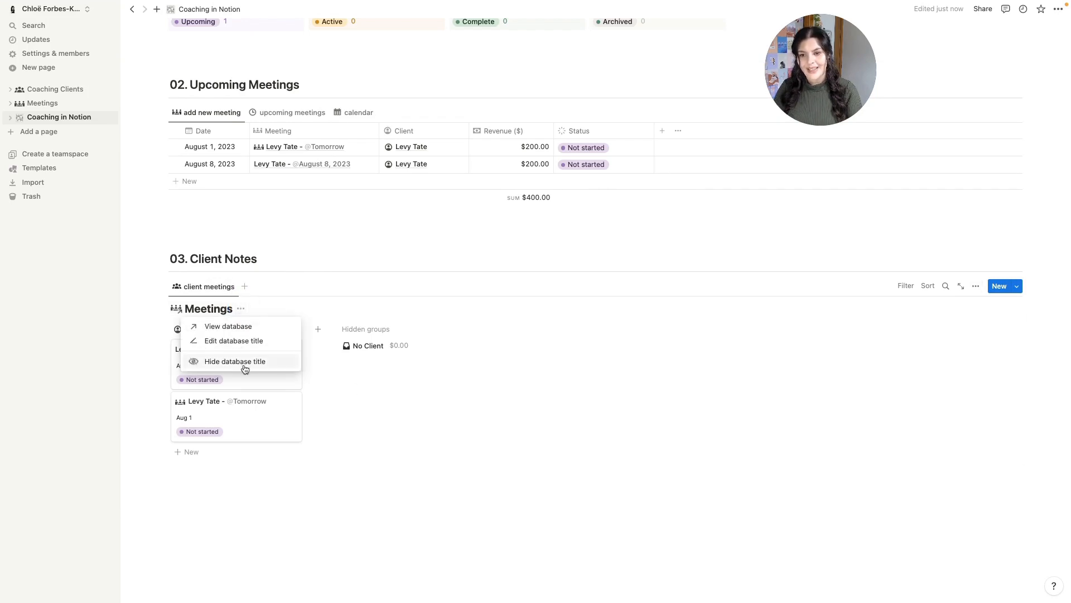
{"action": "left_click", "coordinate": [243, 366]}
{"action": "scroll", "coordinate": [573, 352], "scroll_direction": "up", "scroll_amount": 10}
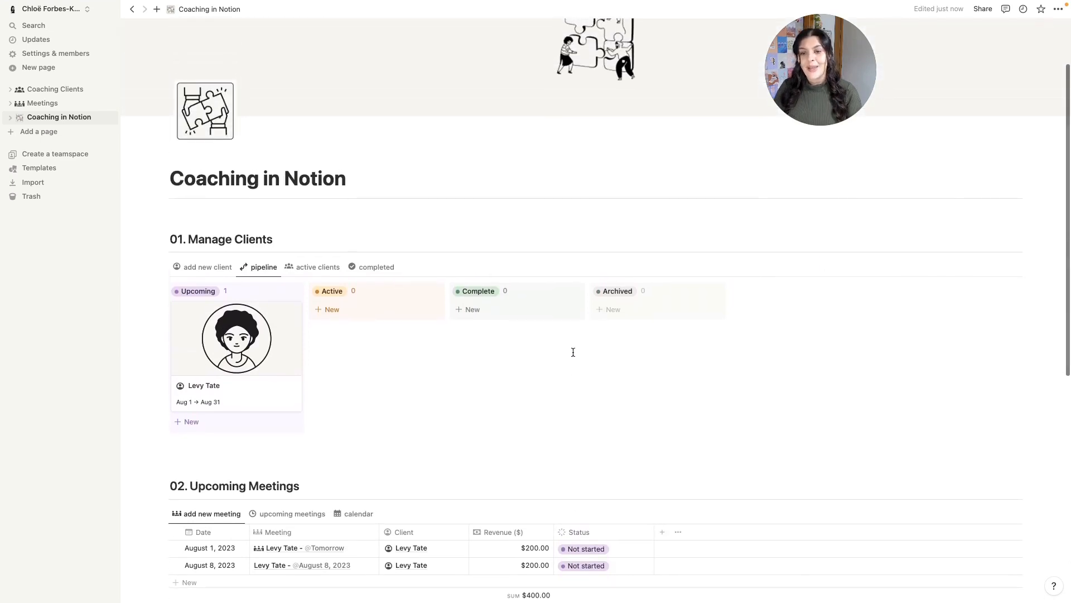
{"action": "left_click", "coordinate": [108, 11]}
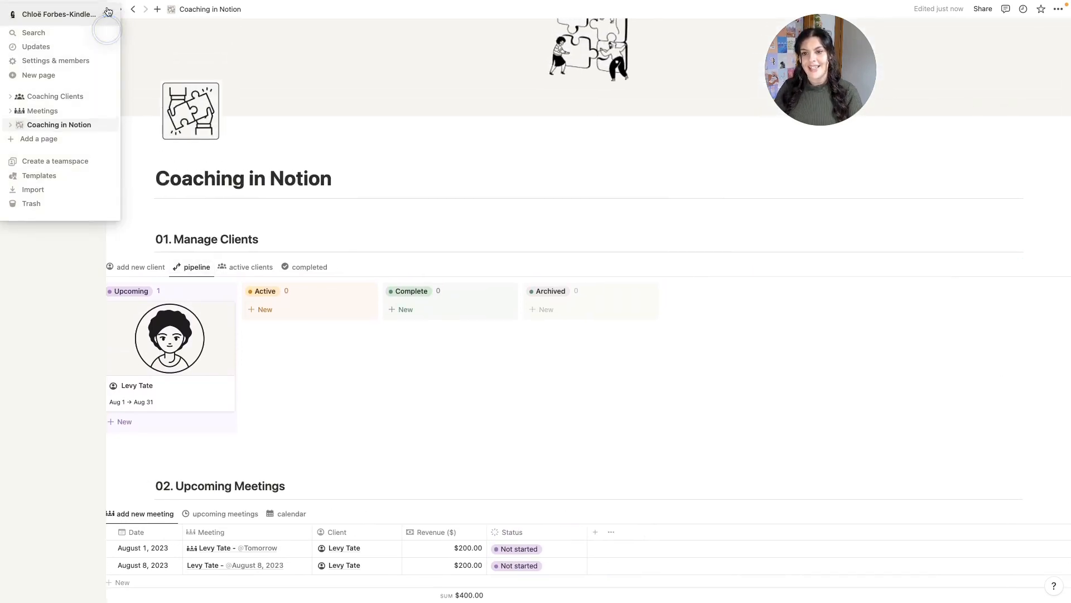
{"action": "scroll", "coordinate": [207, 346], "scroll_direction": "down", "scroll_amount": 3}
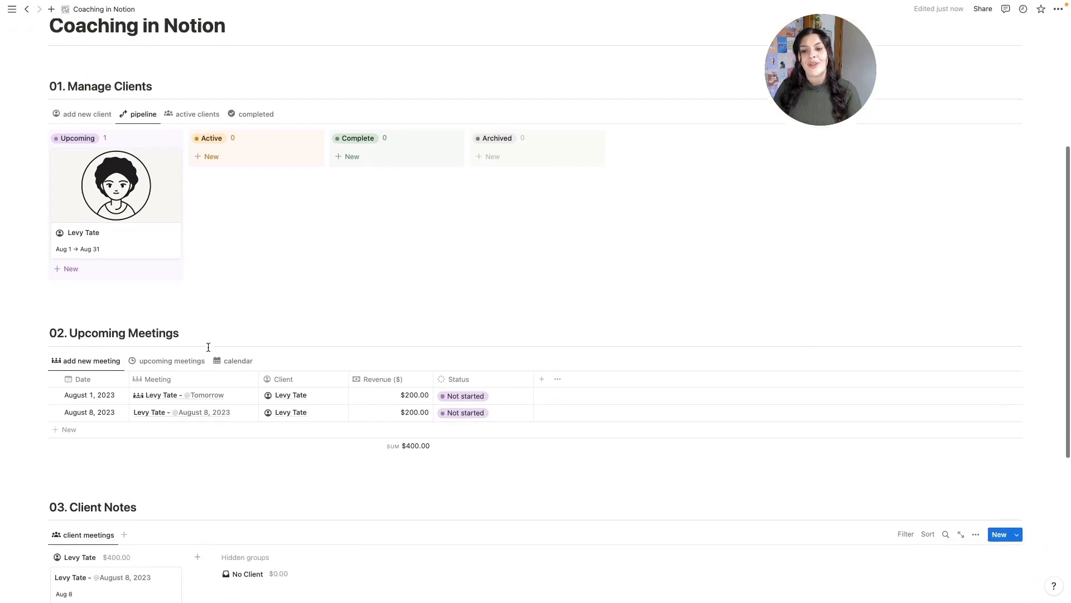
{"action": "scroll", "coordinate": [208, 346], "scroll_direction": "down", "scroll_amount": 5}
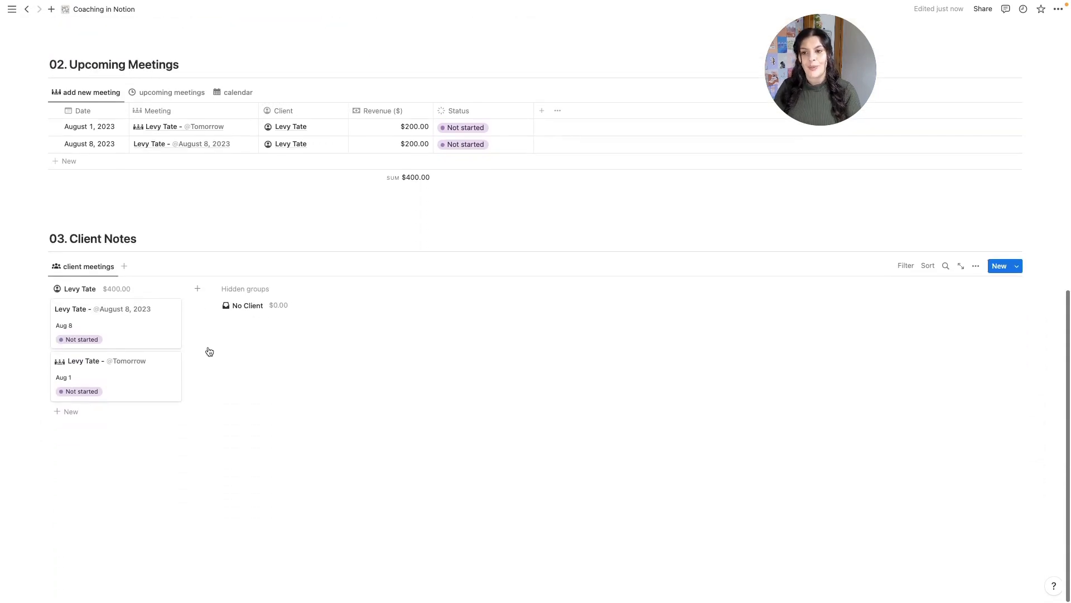
{"action": "scroll", "coordinate": [209, 351], "scroll_direction": "up", "scroll_amount": 2}
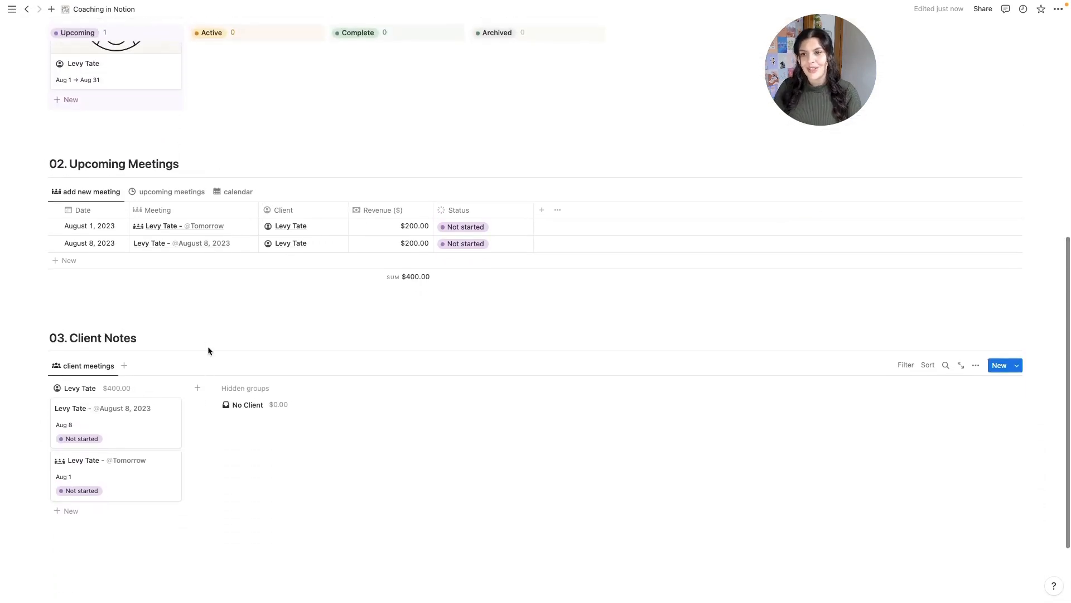
{"action": "scroll", "coordinate": [208, 350], "scroll_direction": "up", "scroll_amount": 4}
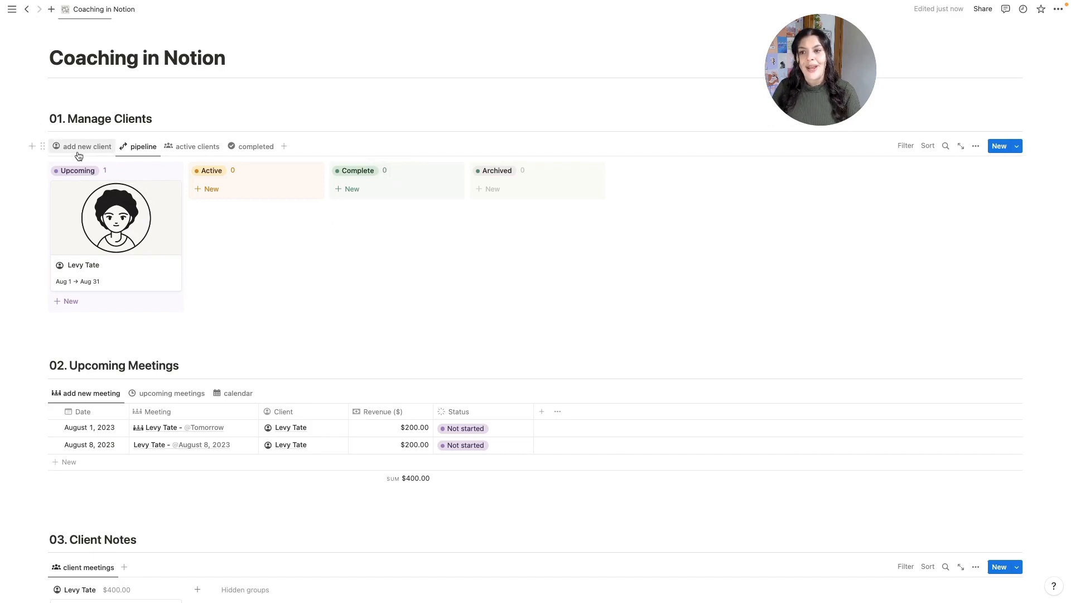
{"action": "scroll", "coordinate": [897, 260], "scroll_direction": "down", "scroll_amount": 5}
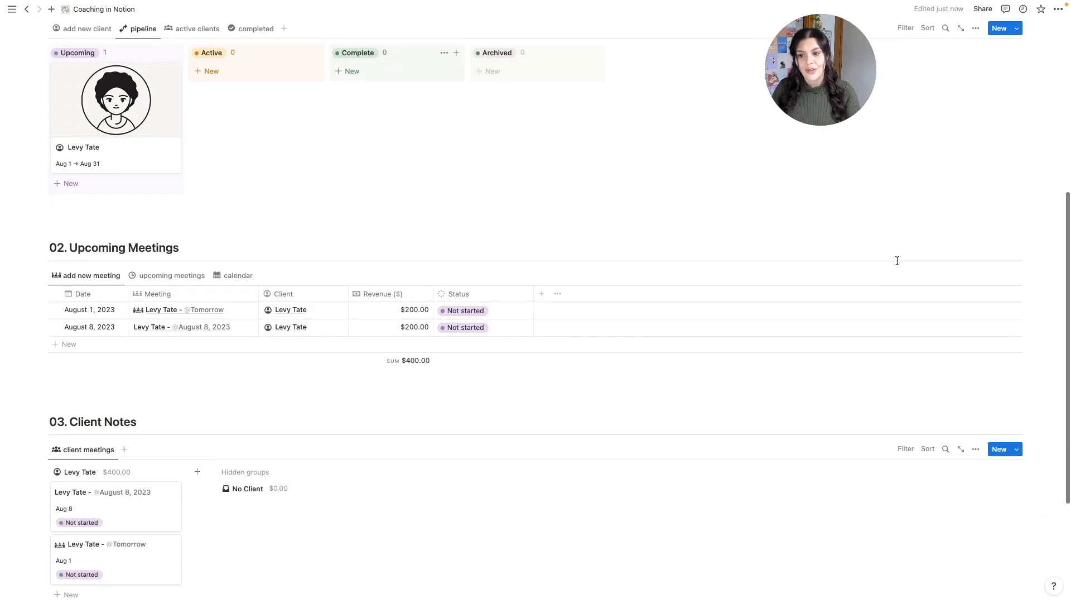
{"action": "scroll", "coordinate": [897, 260], "scroll_direction": "up", "scroll_amount": 3}
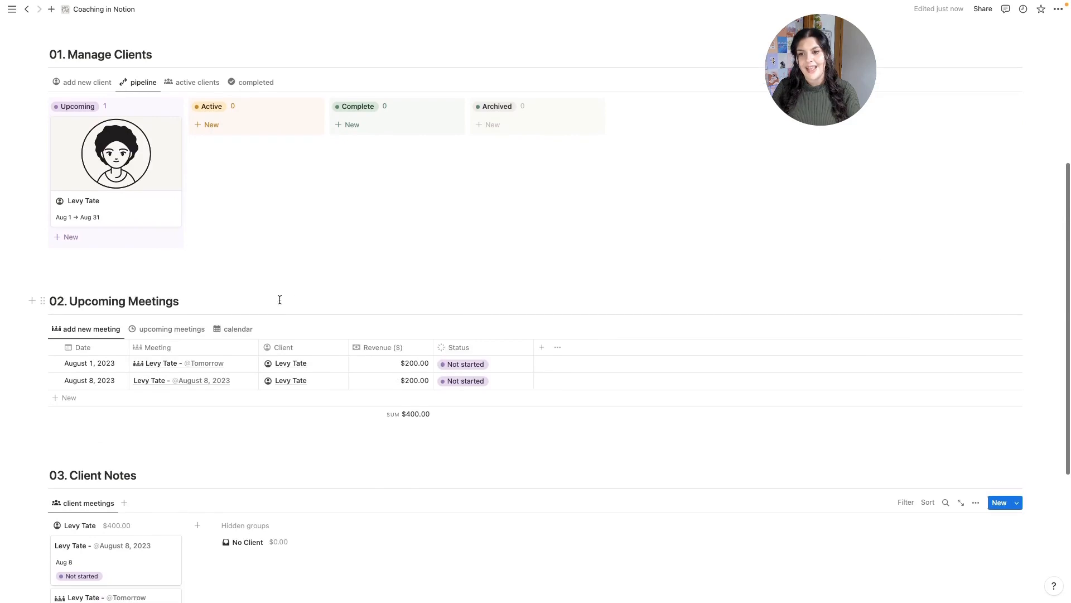
{"action": "scroll", "coordinate": [252, 414], "scroll_direction": "up", "scroll_amount": 1}
{"action": "scroll", "coordinate": [253, 414], "scroll_direction": "up", "scroll_amount": 5}
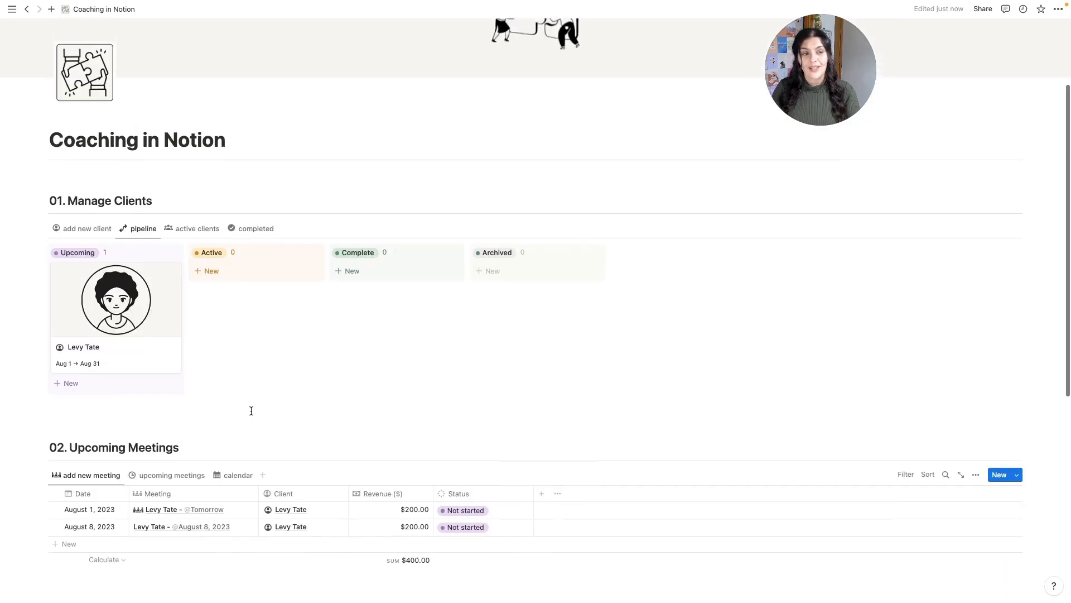
{"action": "left_click", "coordinate": [1018, 256]}
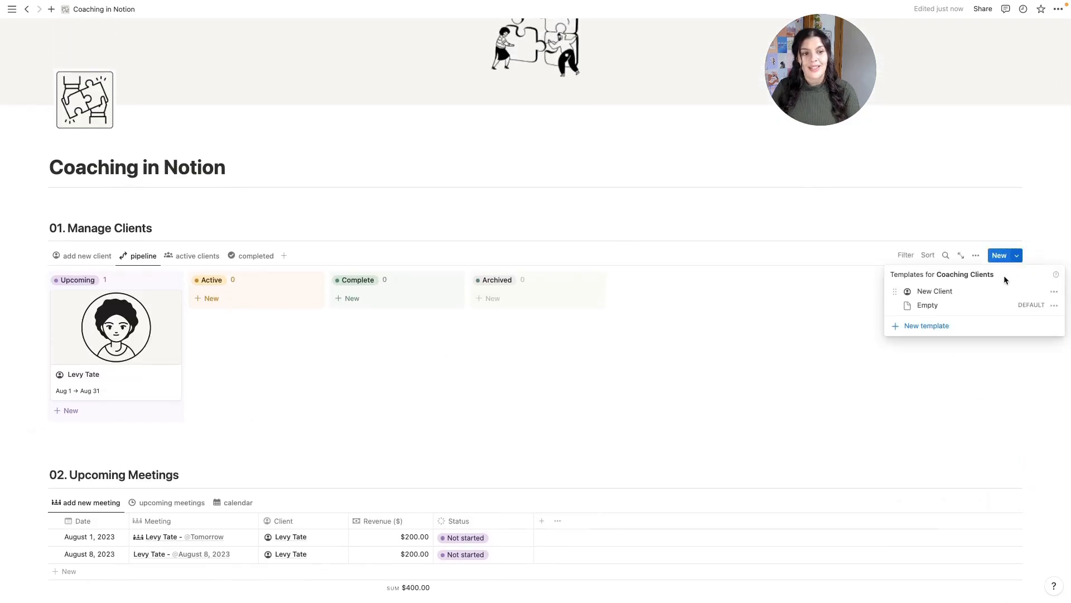
{"action": "left_click", "coordinate": [824, 373]}
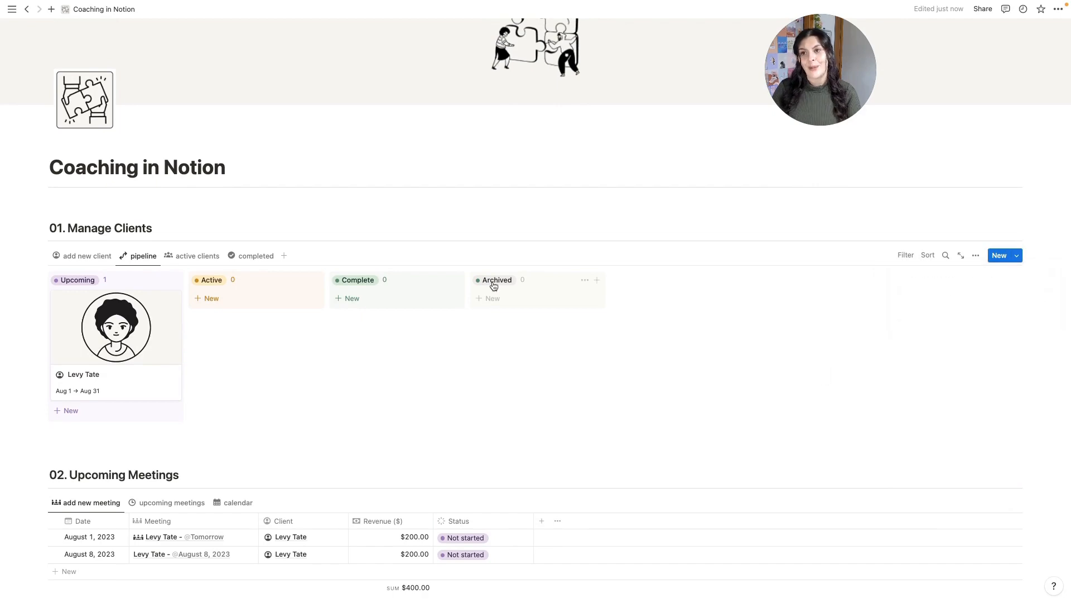
{"action": "left_click", "coordinate": [12, 10]}
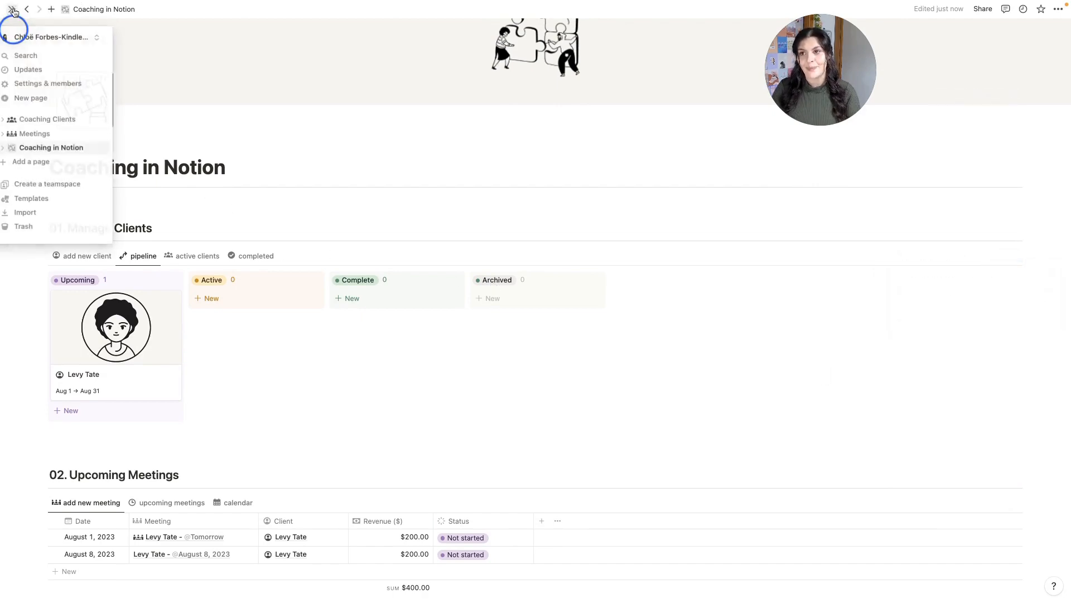
{"action": "scroll", "coordinate": [341, 284], "scroll_direction": "down", "scroll_amount": 6}
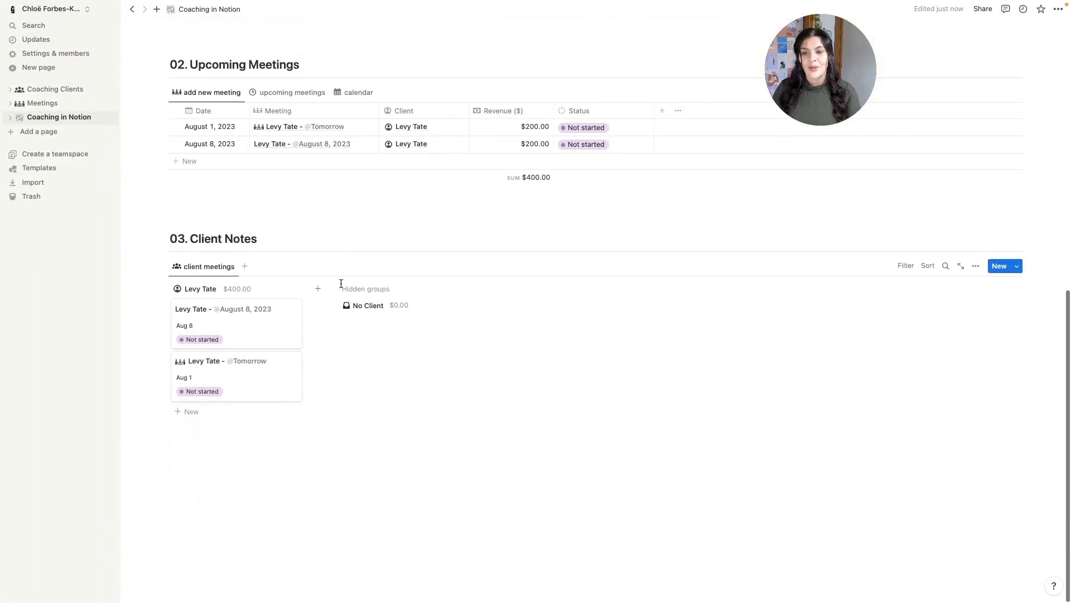
- Create a 'Backend' toggle below the board and drag Coaching Clients into it
{"action": "left_click", "coordinate": [290, 459]}
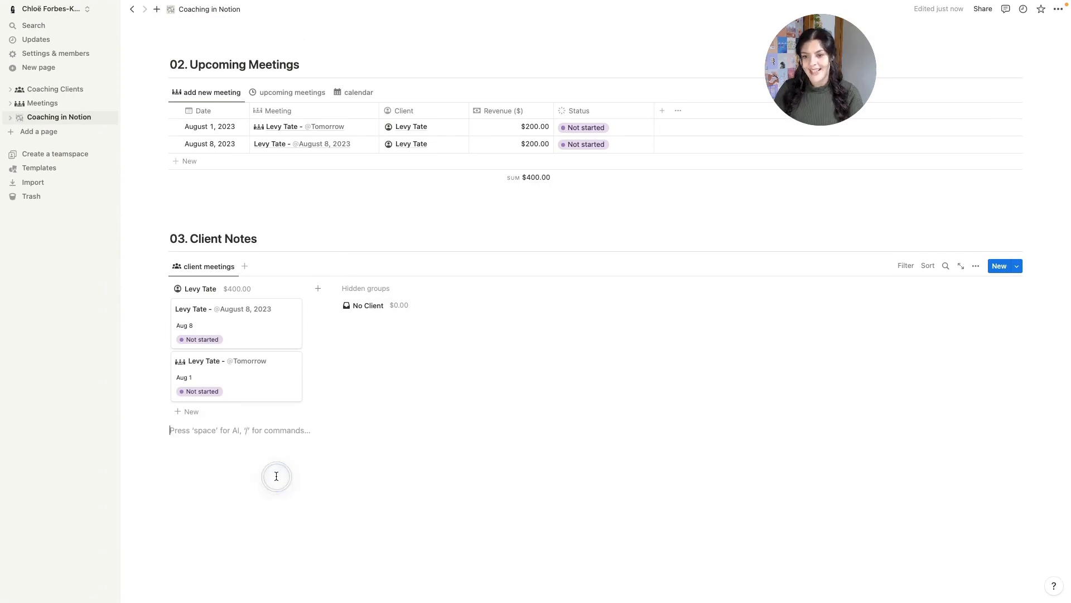
{"action": "type", "text": "> "}
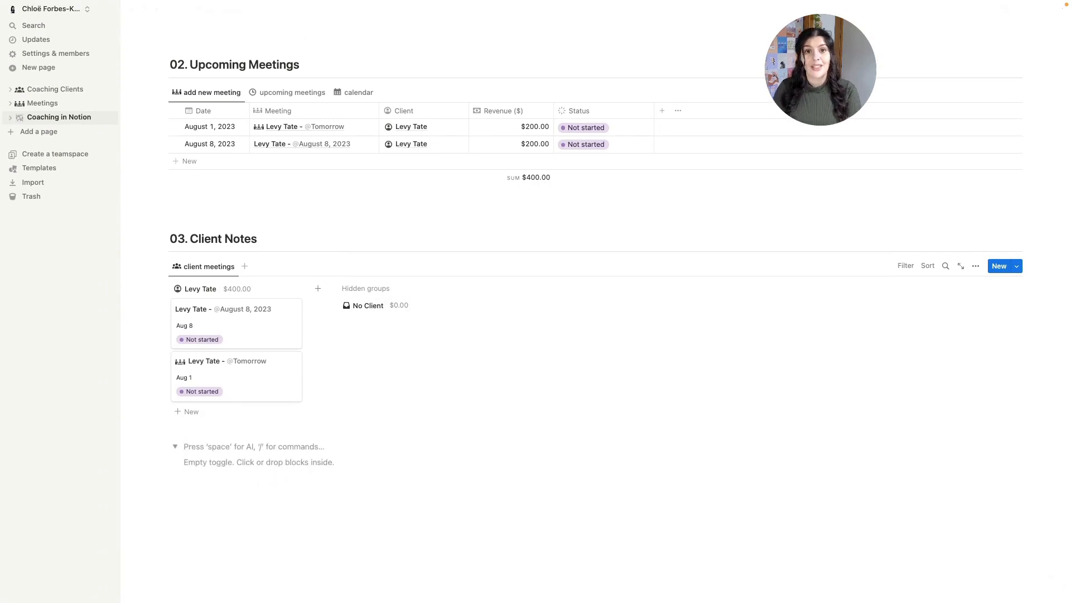
{"action": "type", "text": "Backend"}
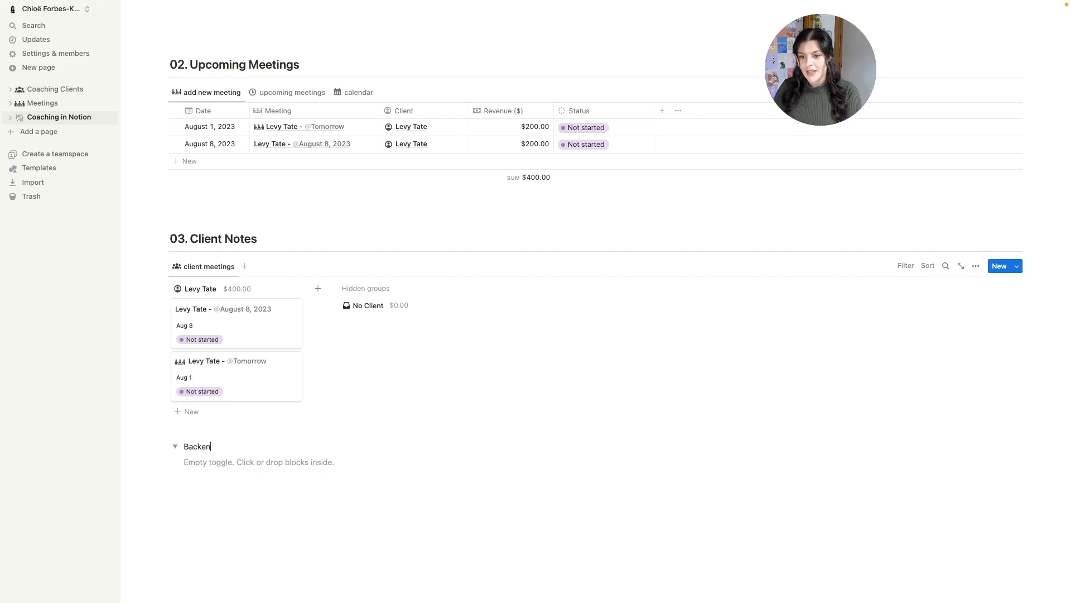
{"action": "left_click", "coordinate": [37, 91]}
{"action": "left_click_drag", "start_coordinate": [36, 91], "coordinate": [220, 459]}
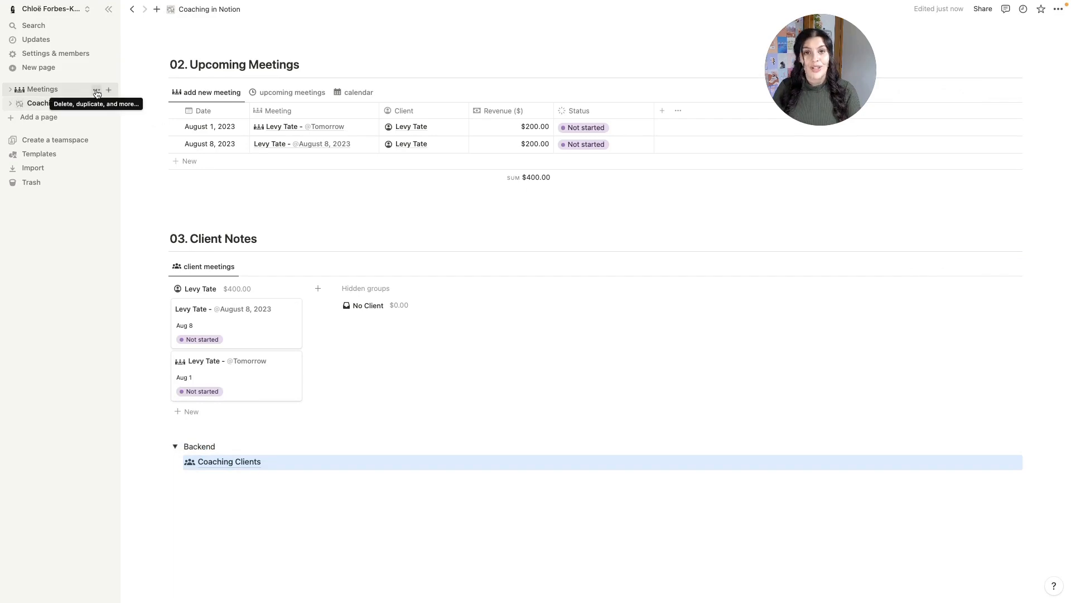
- Move the Meetings database into the Backend toggle, then collapse the toggle
{"action": "left_click", "coordinate": [96, 91]}
{"action": "left_click", "coordinate": [128, 183]}
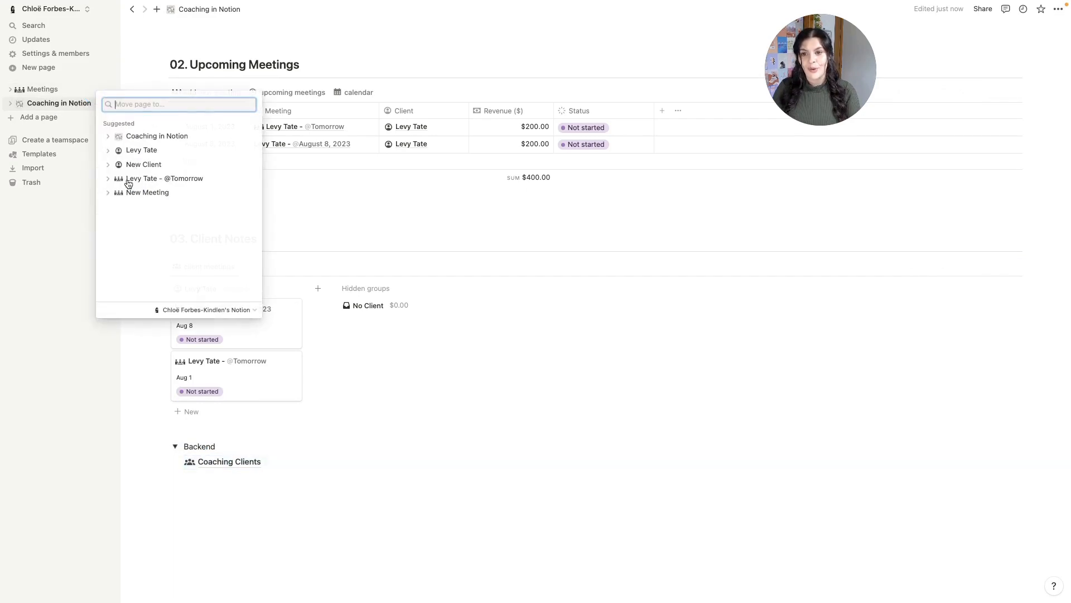
{"action": "left_click", "coordinate": [140, 136]}
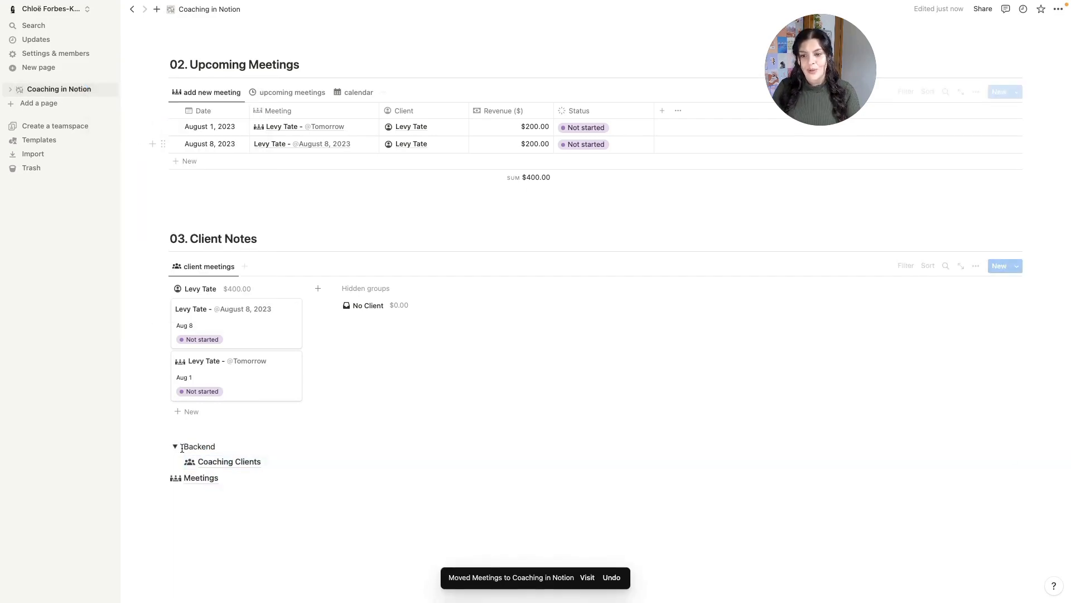
{"action": "left_click_drag", "start_coordinate": [175, 480], "coordinate": [213, 468]}
{"action": "double_click", "coordinate": [199, 445]}
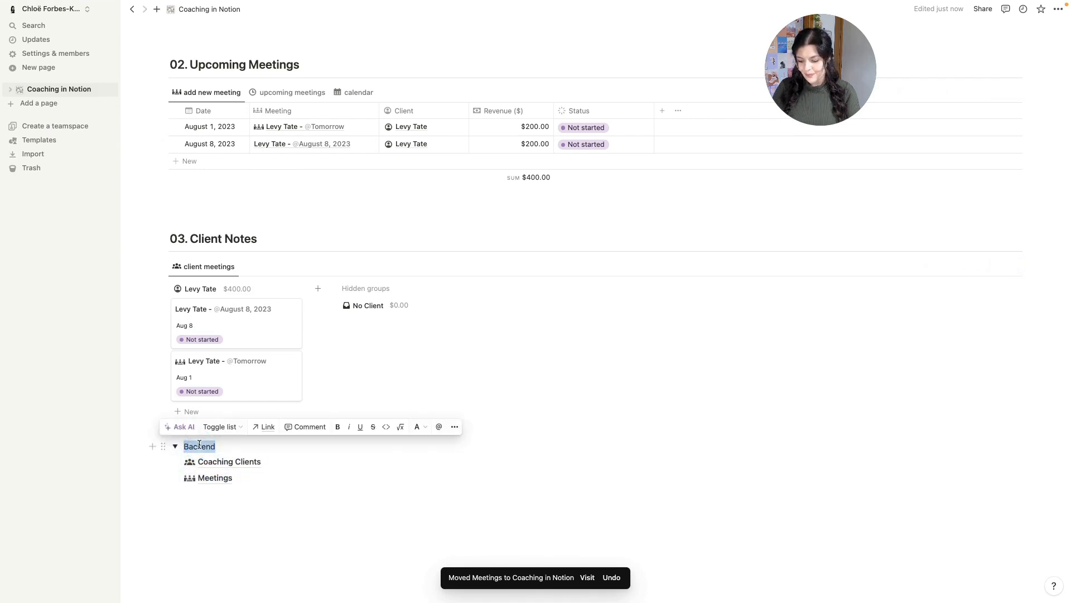
{"action": "left_click", "coordinate": [176, 445]}
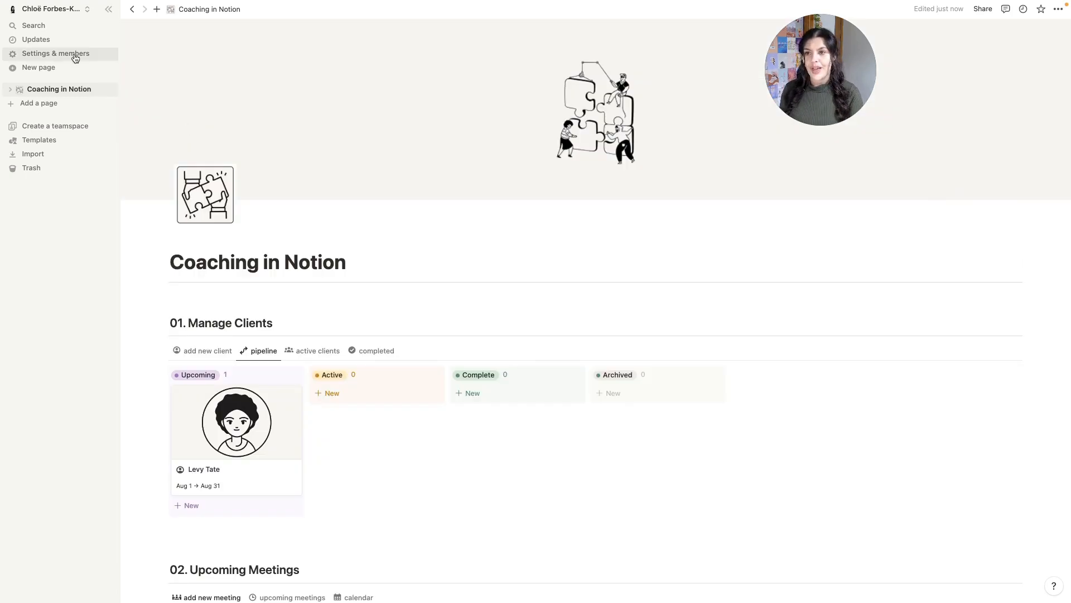
- Set the Appearance theme to Dark in My notifications & settings
{"action": "left_click", "coordinate": [76, 58]}
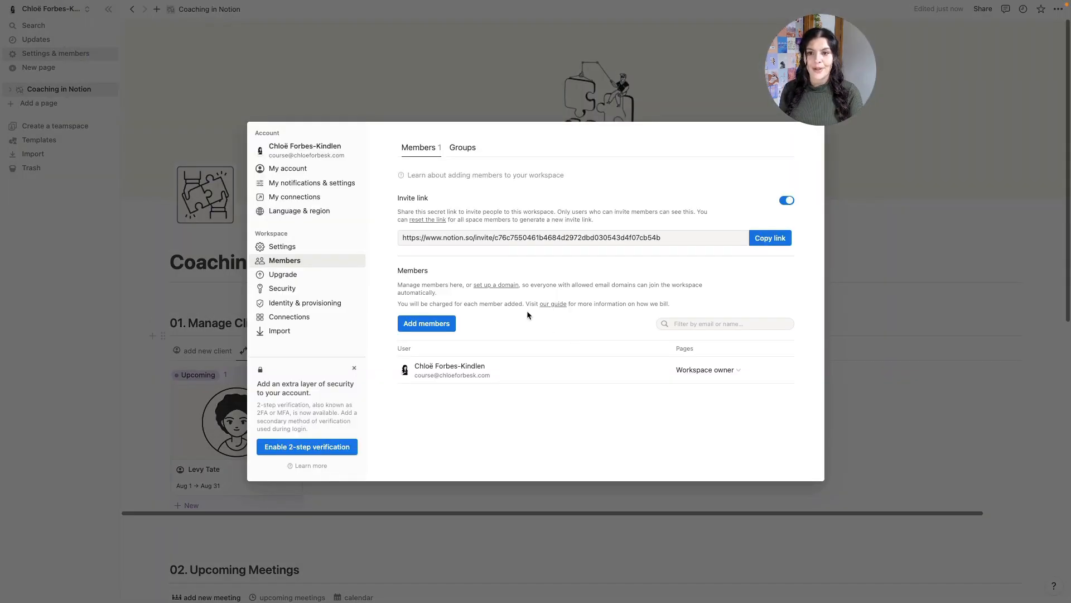
{"action": "left_click", "coordinate": [324, 187]}
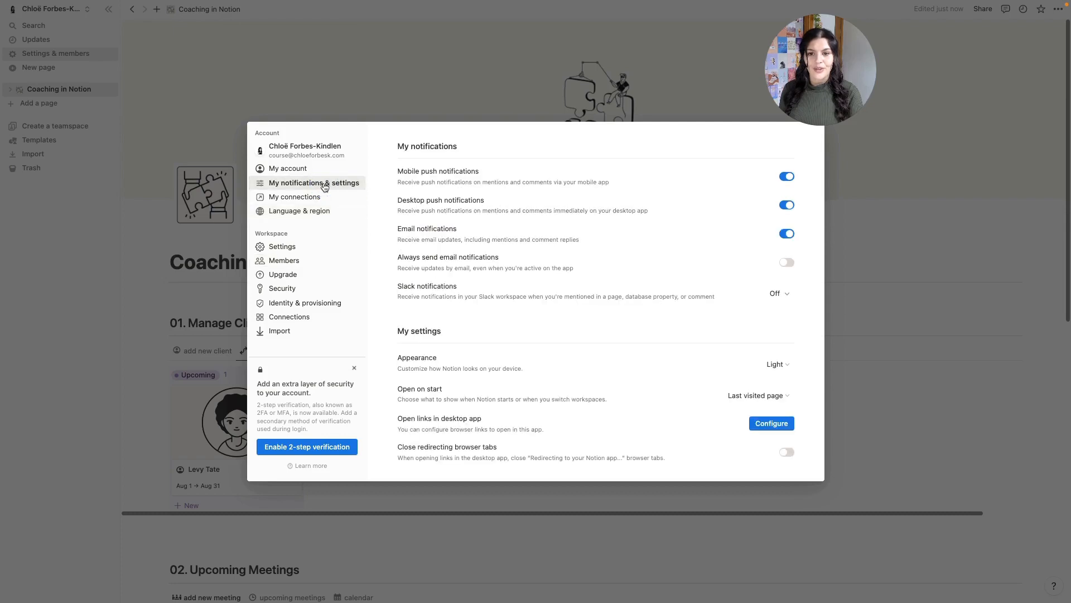
{"action": "left_click", "coordinate": [776, 364]}
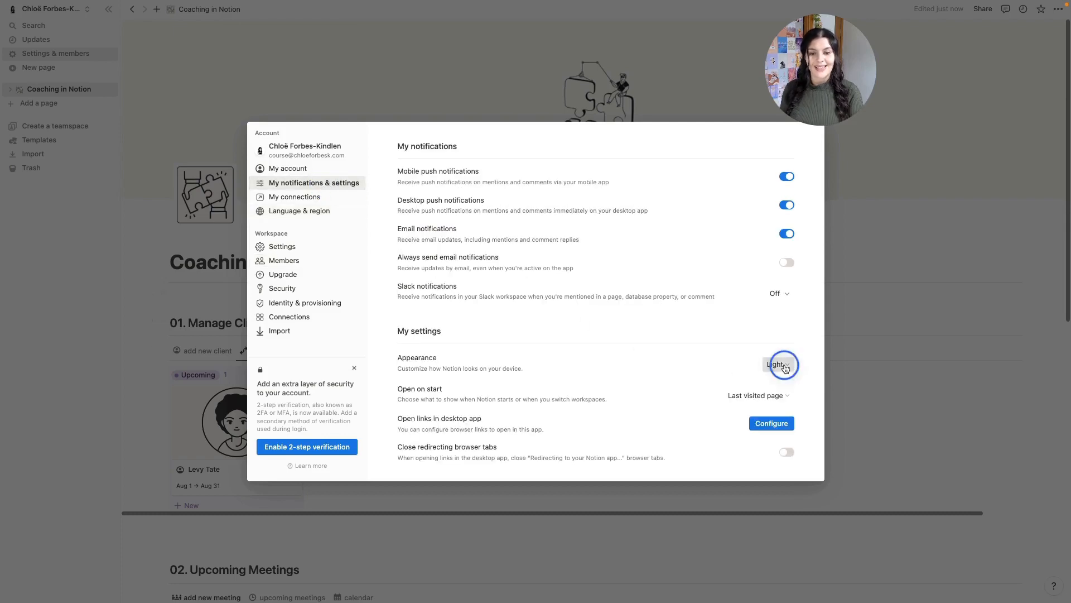
{"action": "left_click", "coordinate": [815, 379]}
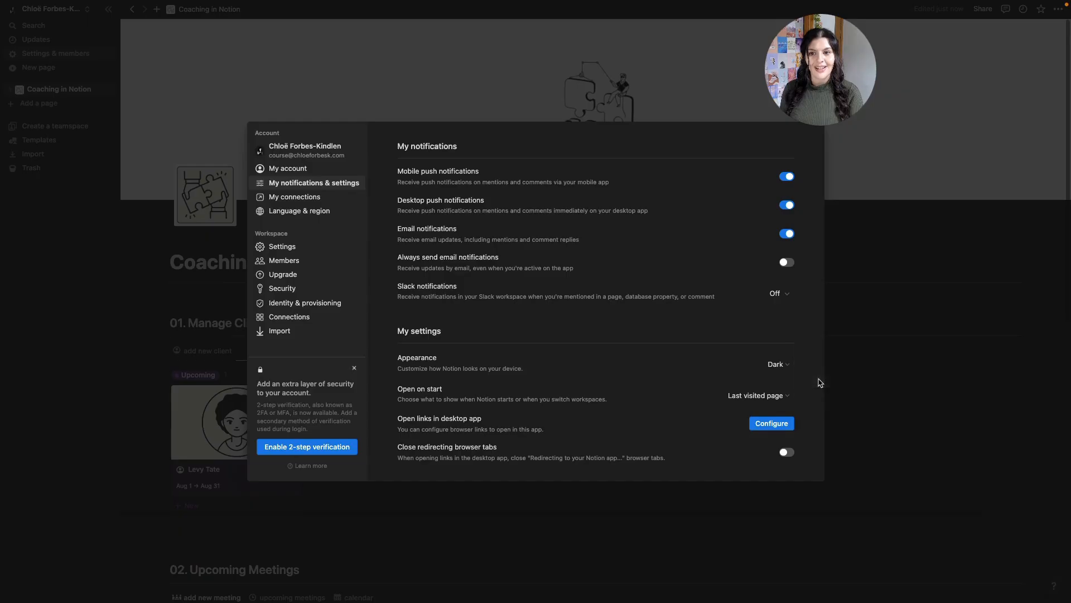
{"action": "left_click", "coordinate": [899, 352]}
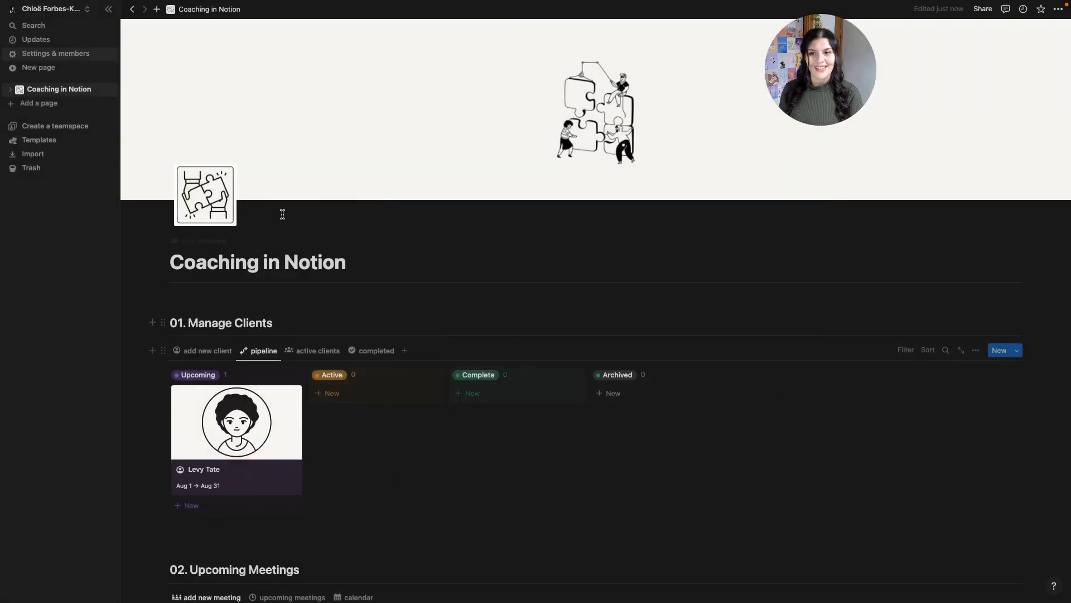
- Close the sidebar and scroll through the dark-mode dashboard to review it
{"action": "left_click", "coordinate": [107, 10]}
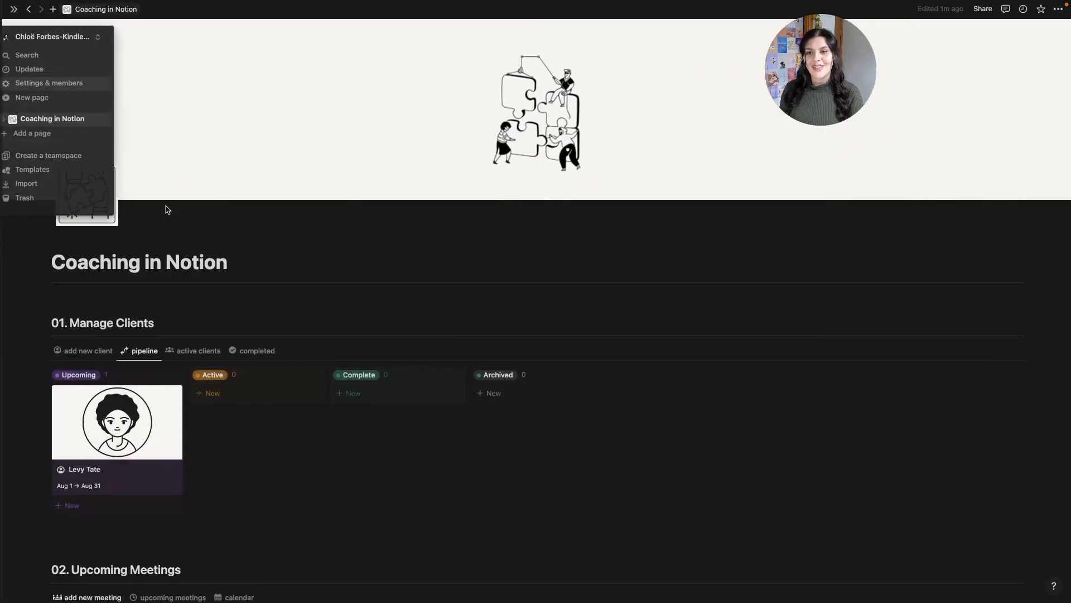
{"action": "scroll", "coordinate": [270, 357], "scroll_direction": "down", "scroll_amount": 5}
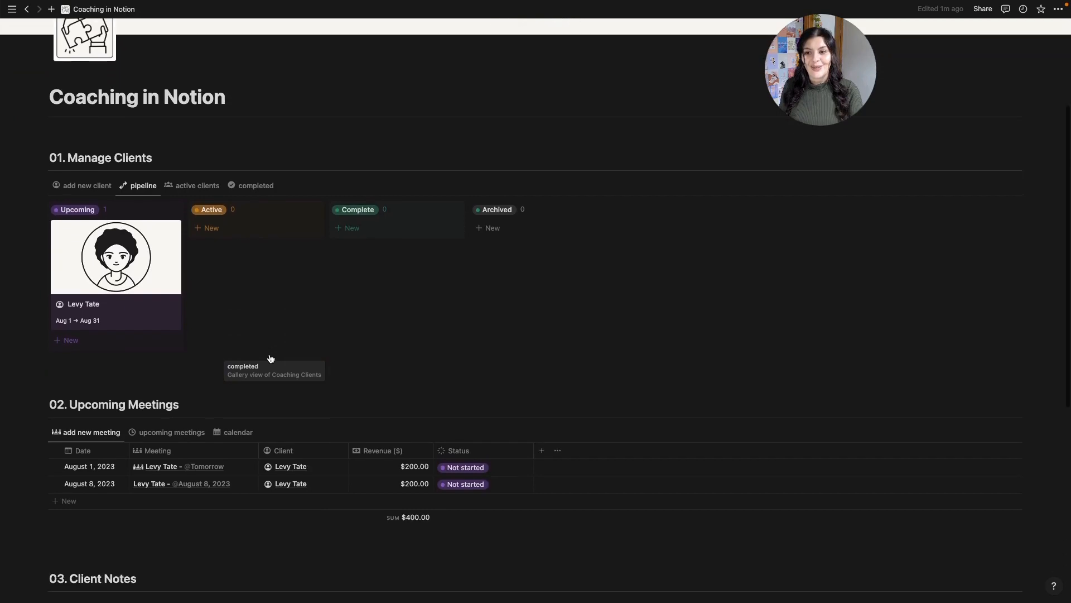
{"action": "scroll", "coordinate": [270, 354], "scroll_direction": "down", "scroll_amount": 5}
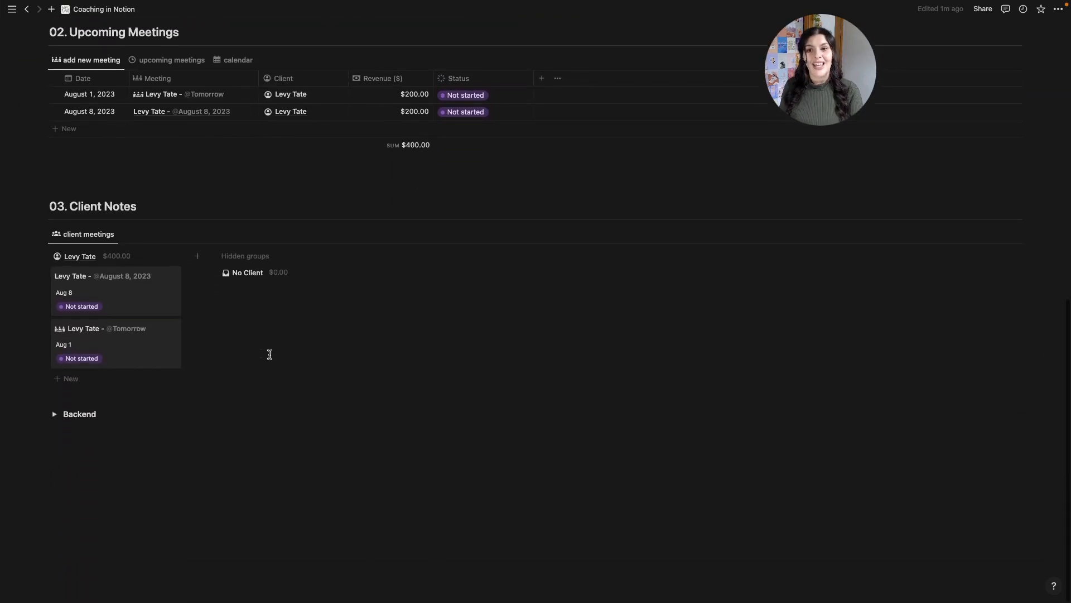
{"action": "scroll", "coordinate": [270, 354], "scroll_direction": "up", "scroll_amount": 3}
{"action": "scroll", "coordinate": [270, 355], "scroll_direction": "up", "scroll_amount": 6}
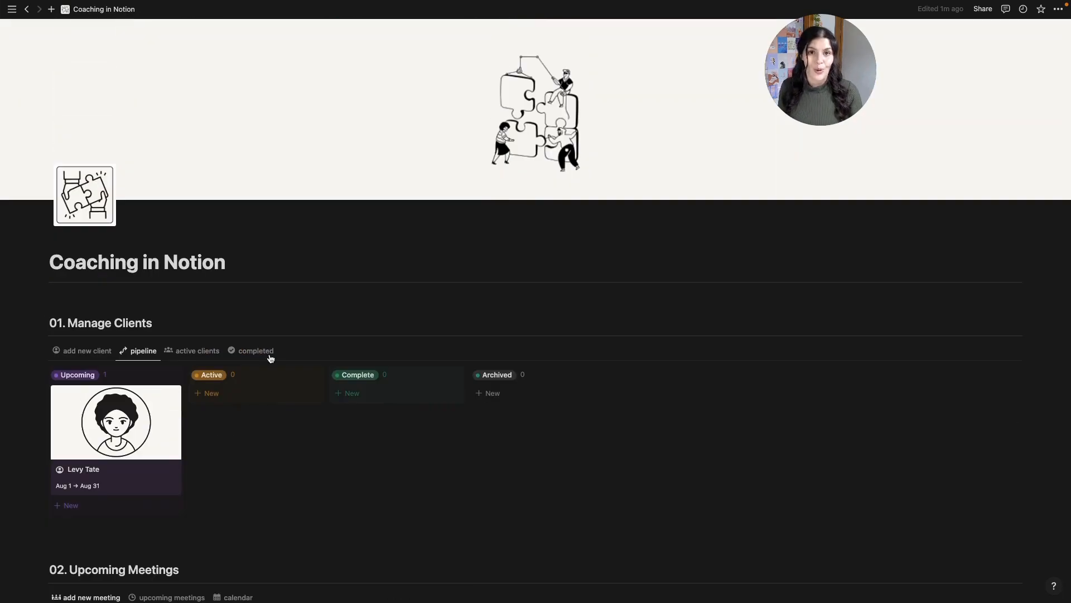